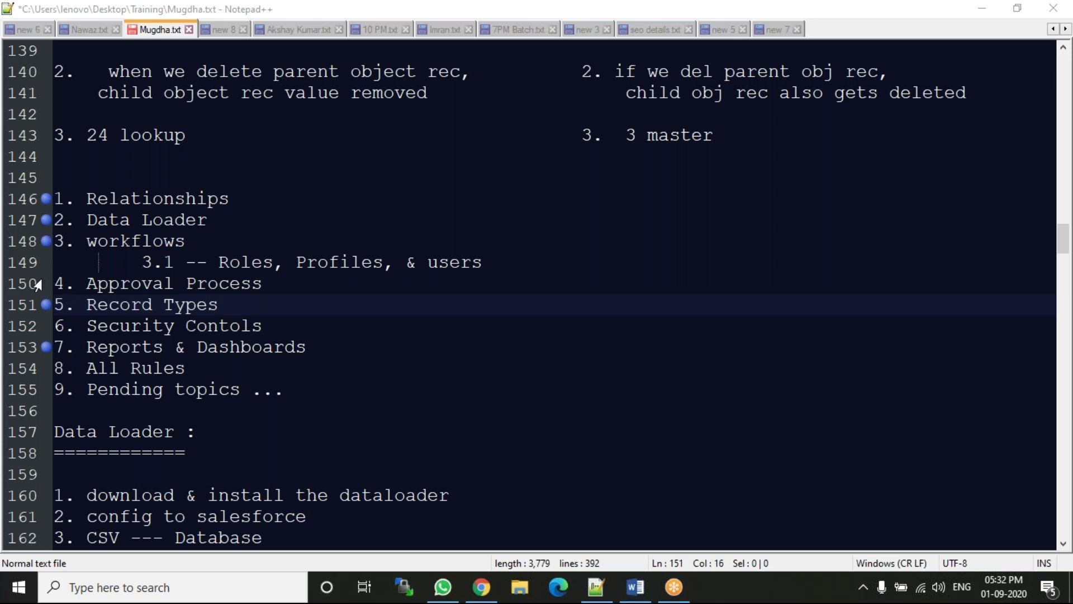
# Switch from the Notepad++ notes to a new Chrome tab
pyautogui.click(481, 586)
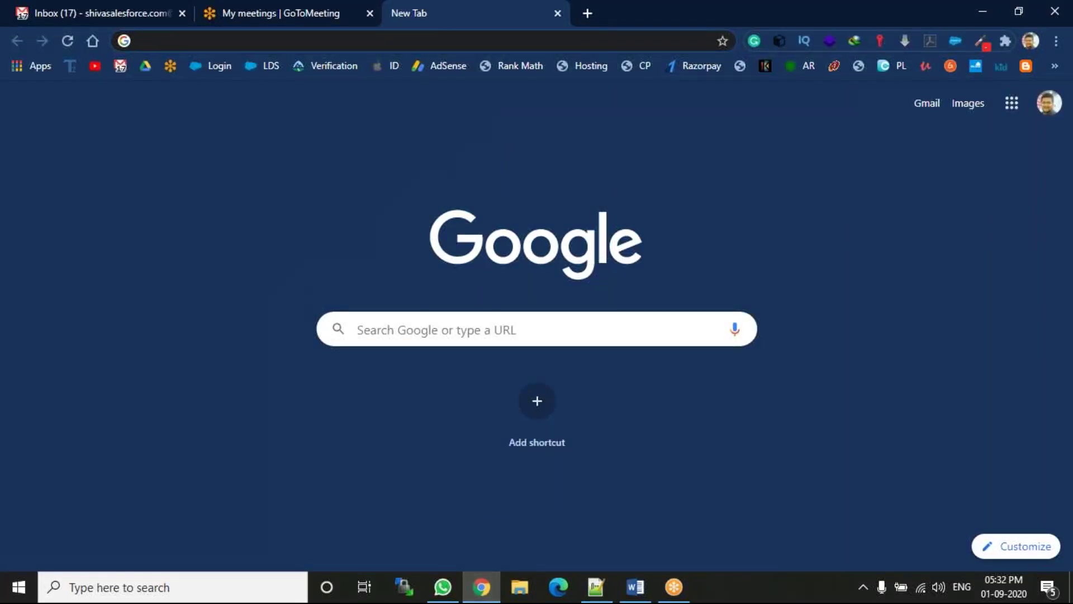
# Log in to Salesforce with the saved developer username and password, retrying after the error
pyautogui.click(213, 69)
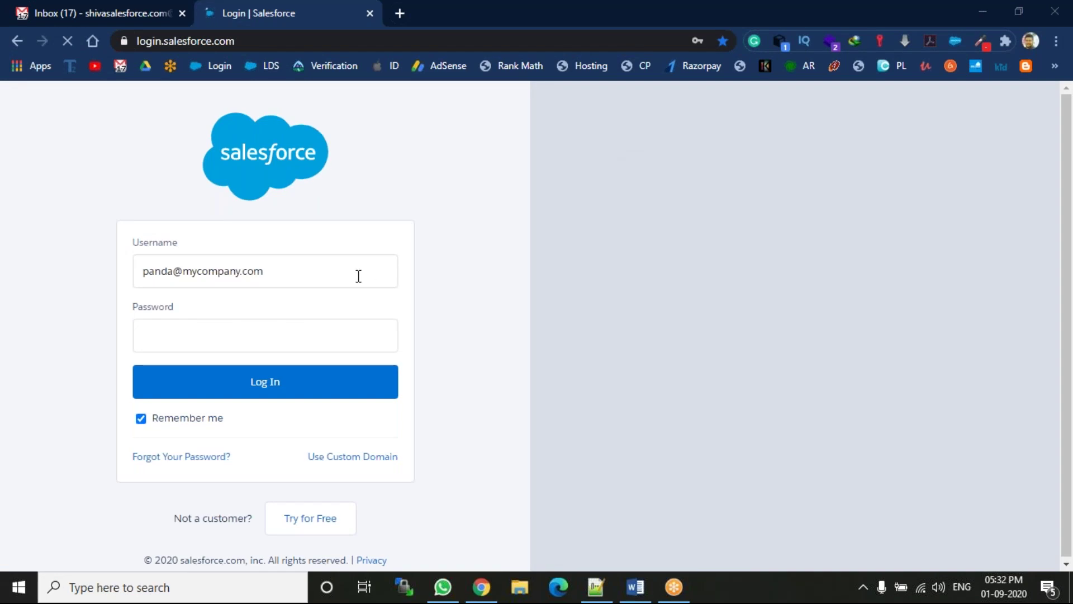
pyautogui.click(359, 275)
pyautogui.press('BackSpace')
pyautogui.press('BackSpace')
pyautogui.press('BackSpace')
pyautogui.press('BackSpace')
pyautogui.press('BackSpace')
pyautogui.press('BackSpace')
pyautogui.press('BackSpace')
pyautogui.press('BackSpace')
pyautogui.press('BackSpace')
pyautogui.press('BackSpace')
pyautogui.press('BackSpace')
pyautogui.press('BackSpace')
pyautogui.press('BackSpace')
pyautogui.press('BackSpace')
pyautogui.press('BackSpace')
pyautogui.press('BackSpace')
pyautogui.press('BackSpace')
pyautogui.press('BackSpace')
pyautogui.press('BackSpace')
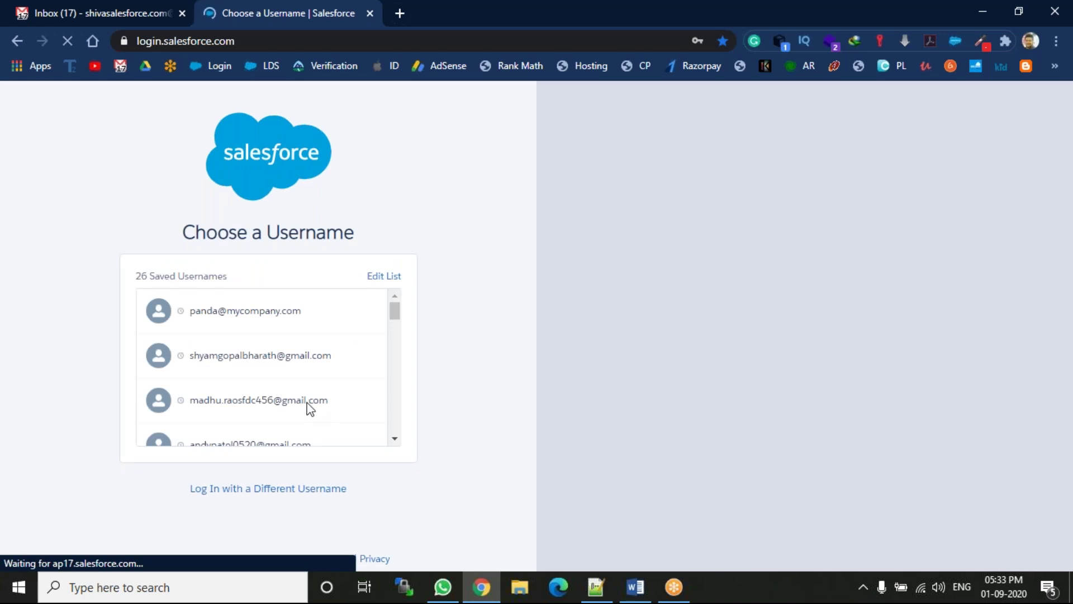
pyautogui.click(285, 407)
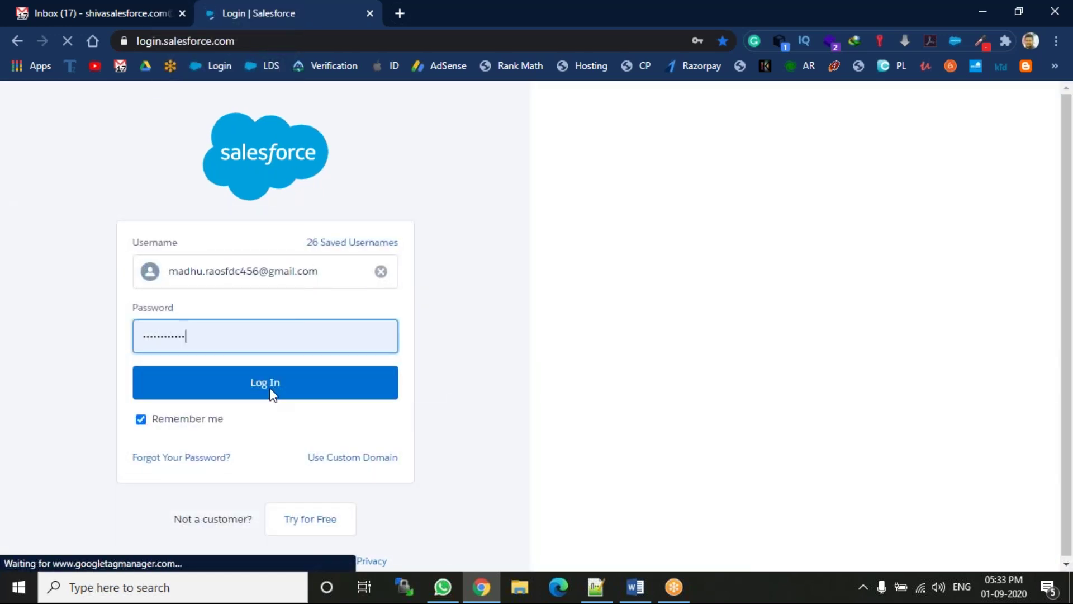
pyautogui.press('Tab')
pyautogui.press('Return')
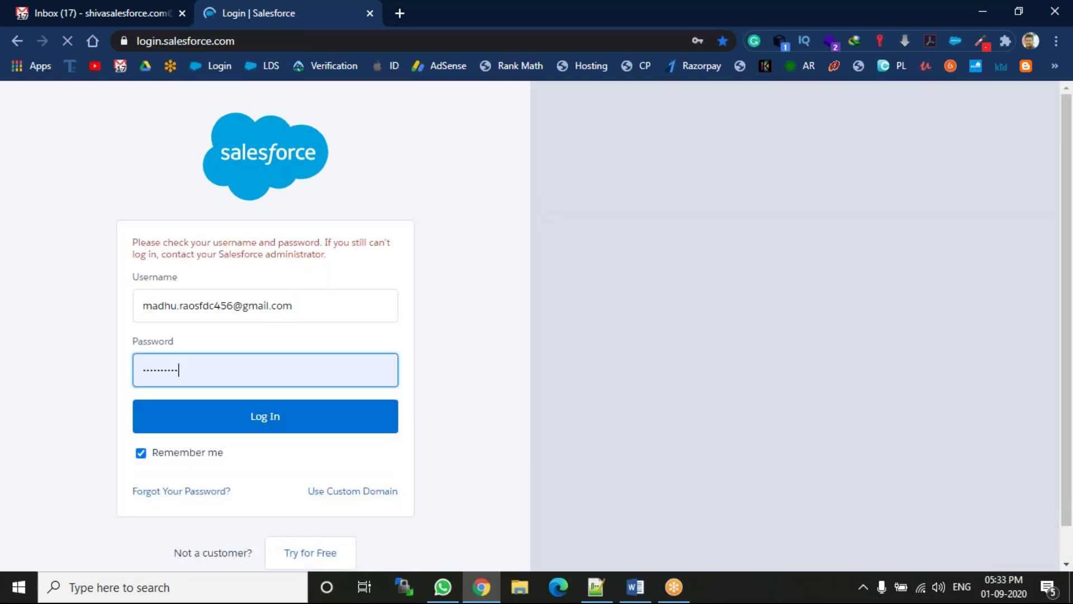
pyautogui.click(270, 417)
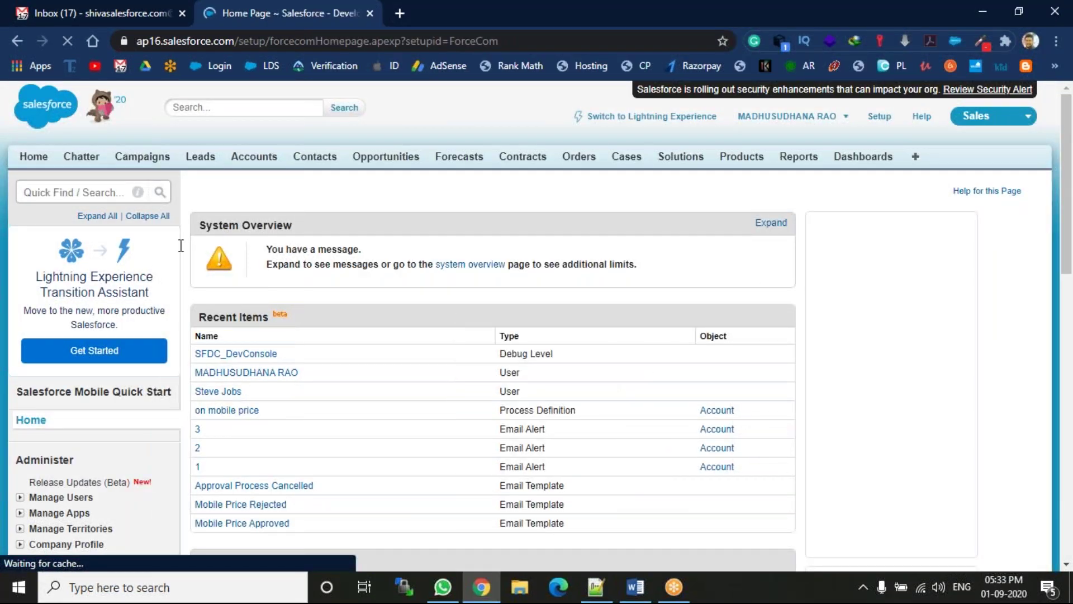
# Search 'appro' in Quick Find and open the Approval Processes page
pyautogui.click(120, 196)
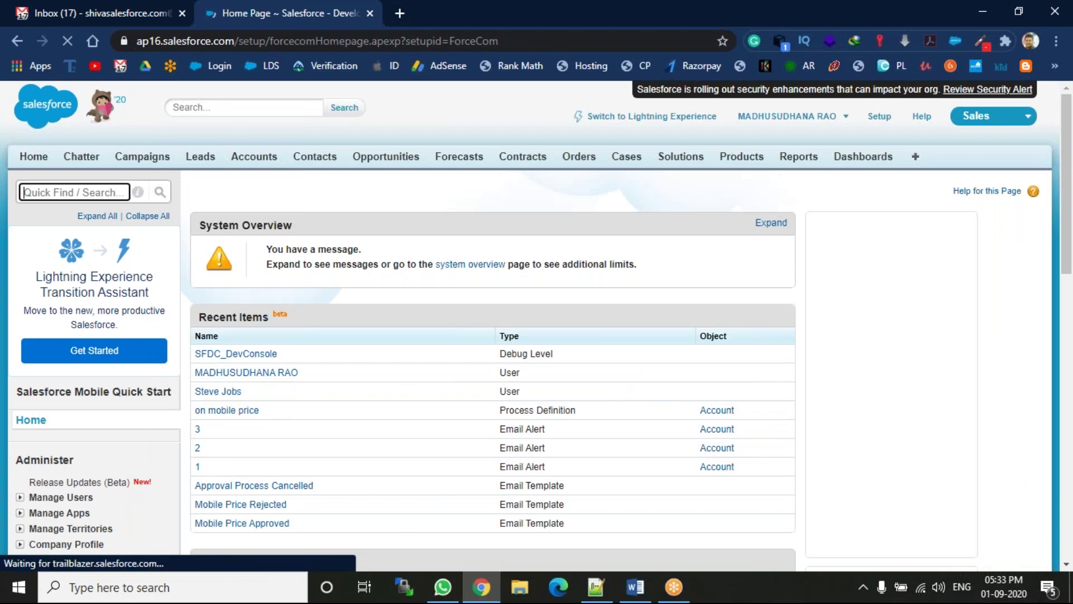
pyautogui.write('appro')
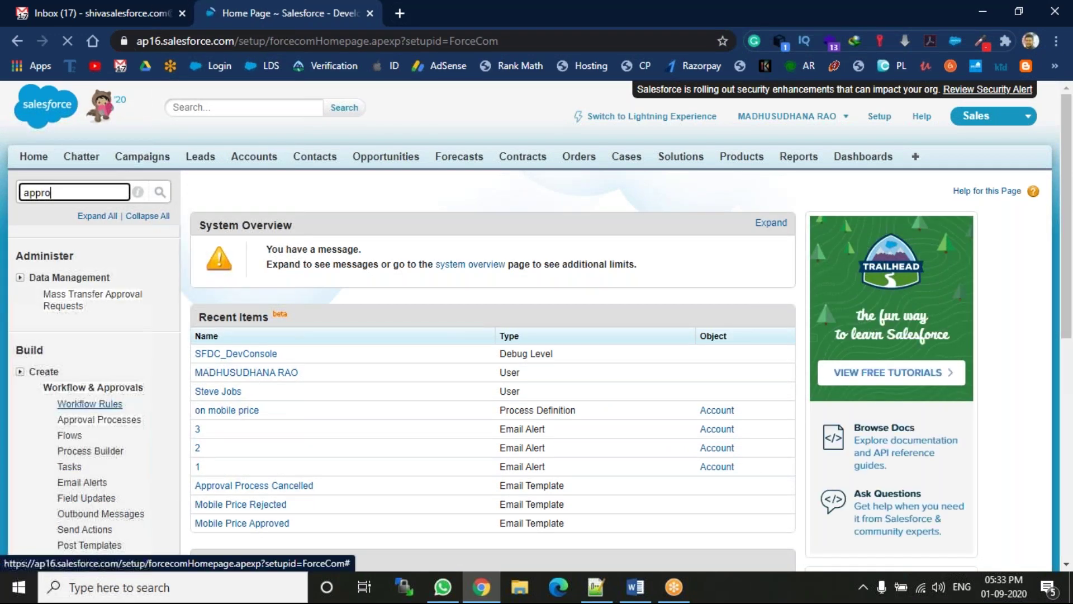
pyautogui.click(99, 419)
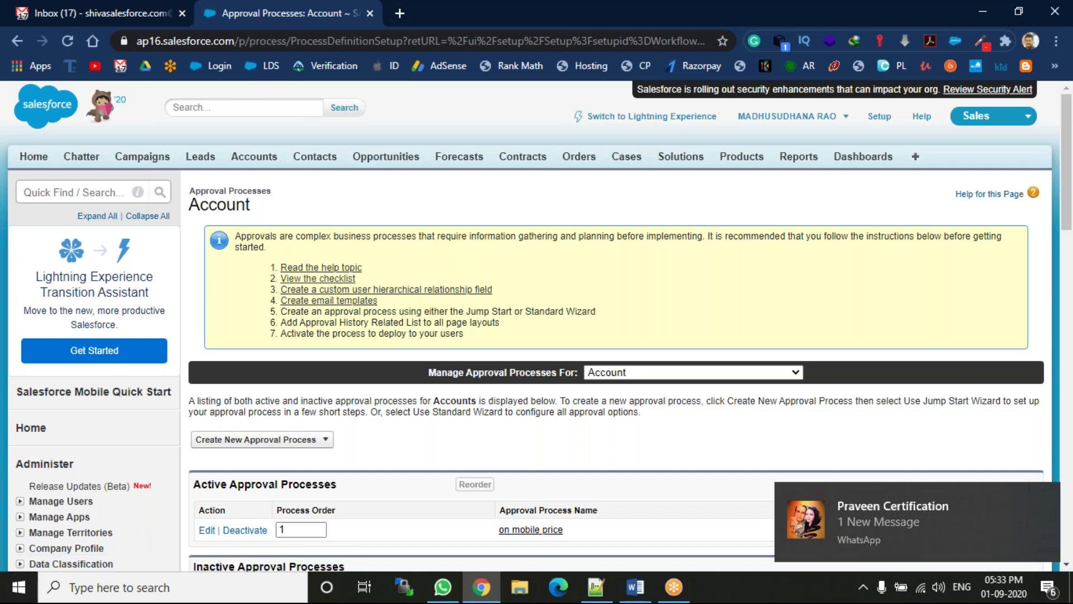
pyautogui.scroll(-1, 1069, 188)
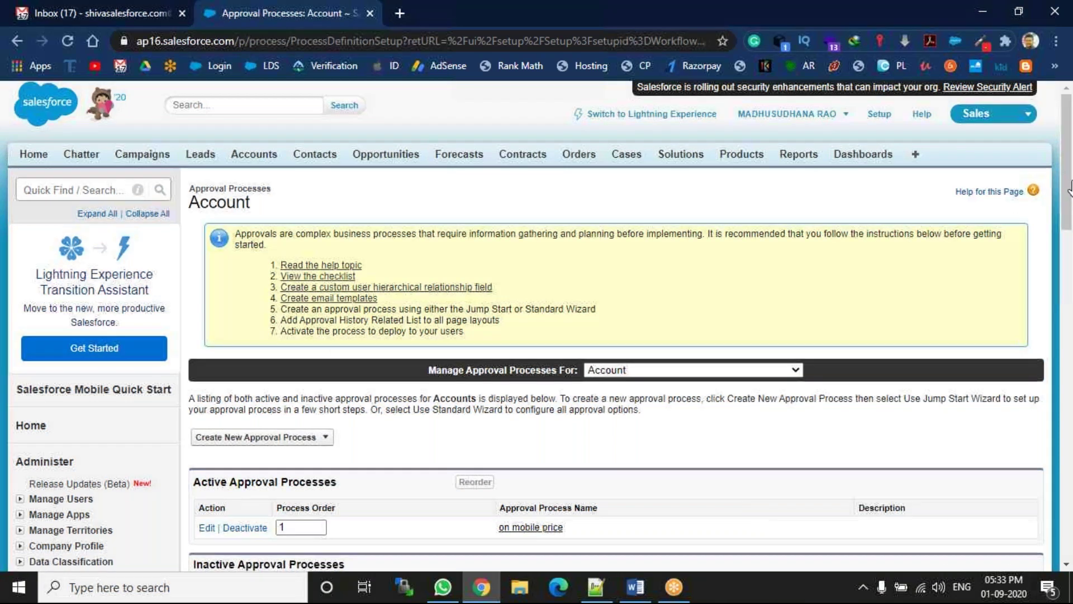
pyautogui.scroll(-4, 1068, 189)
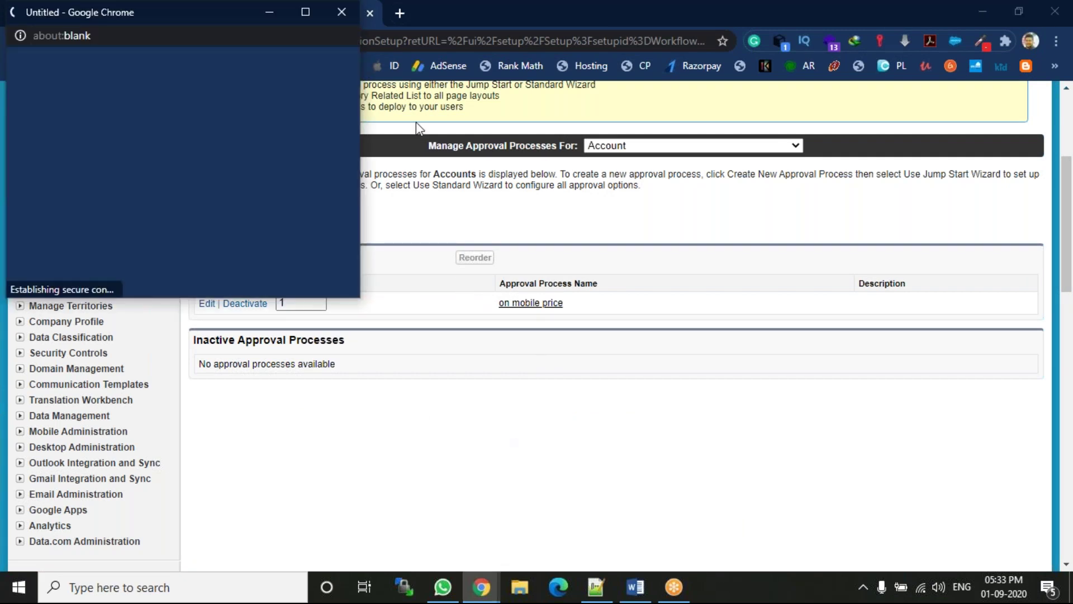
# Close the blank popup and show the Create New Approval Process options
pyautogui.click(343, 10)
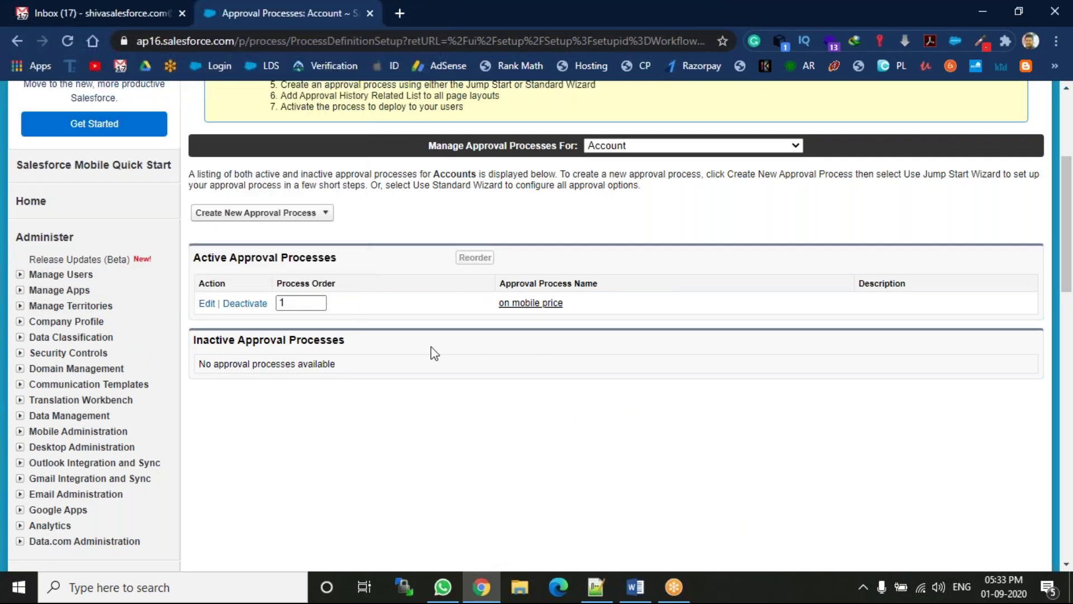
pyautogui.click(247, 305)
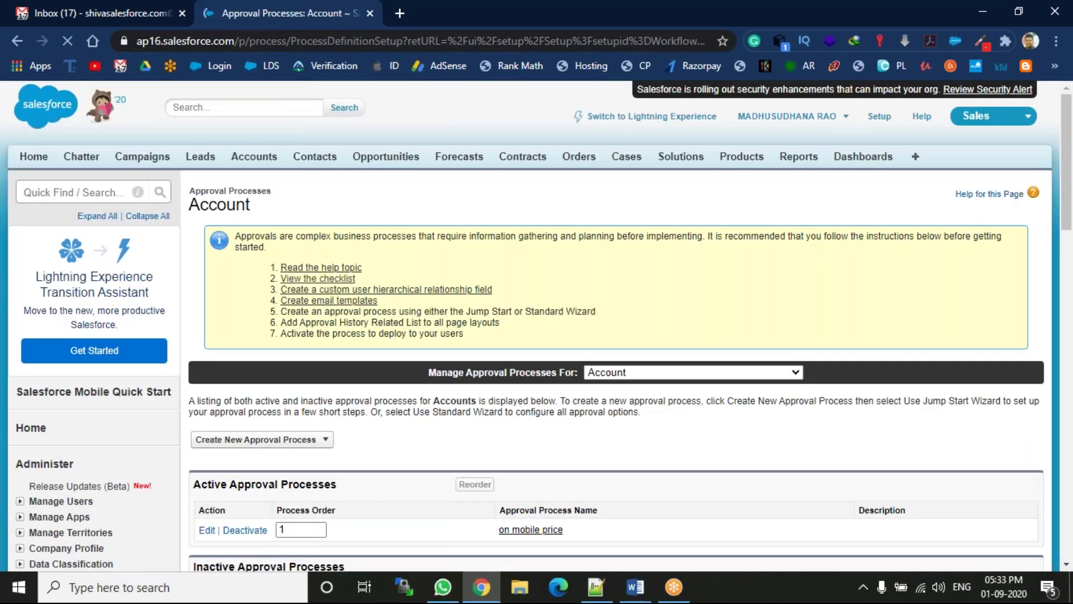
pyautogui.moveTo(1067, 115); pyautogui.dragTo(1070, 203)
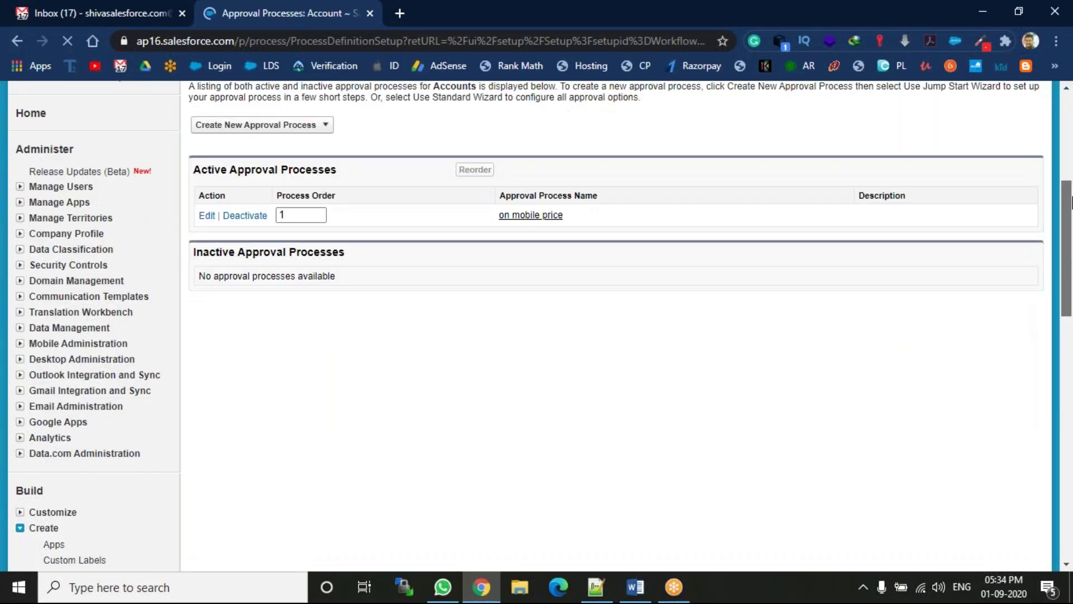
pyautogui.click(315, 307)
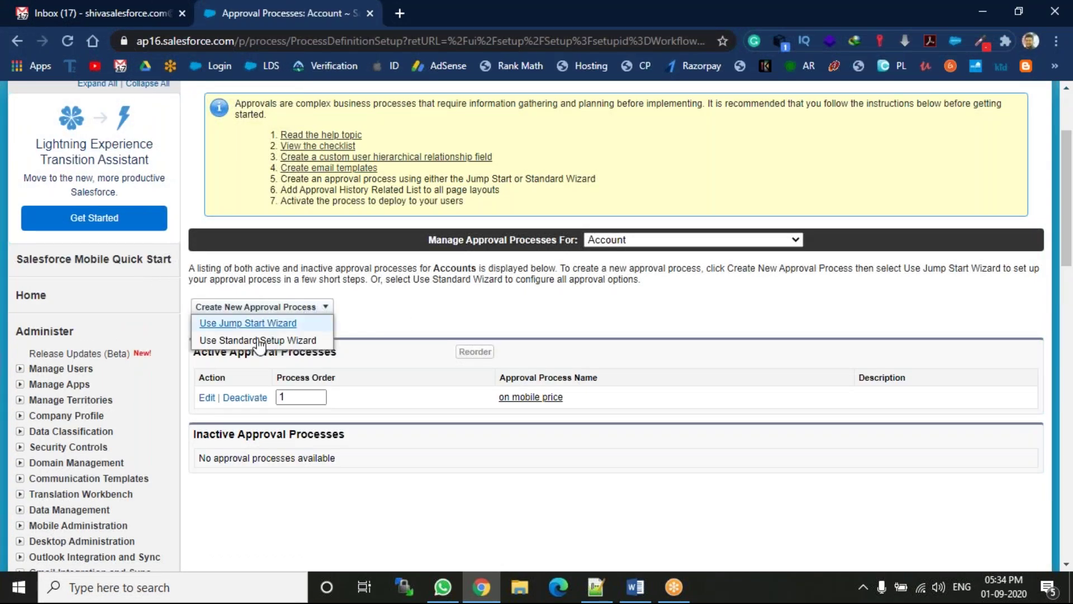
# Use the Standard Setup Wizard to create an approval process named 'mobile price 2'
pyautogui.click(259, 341)
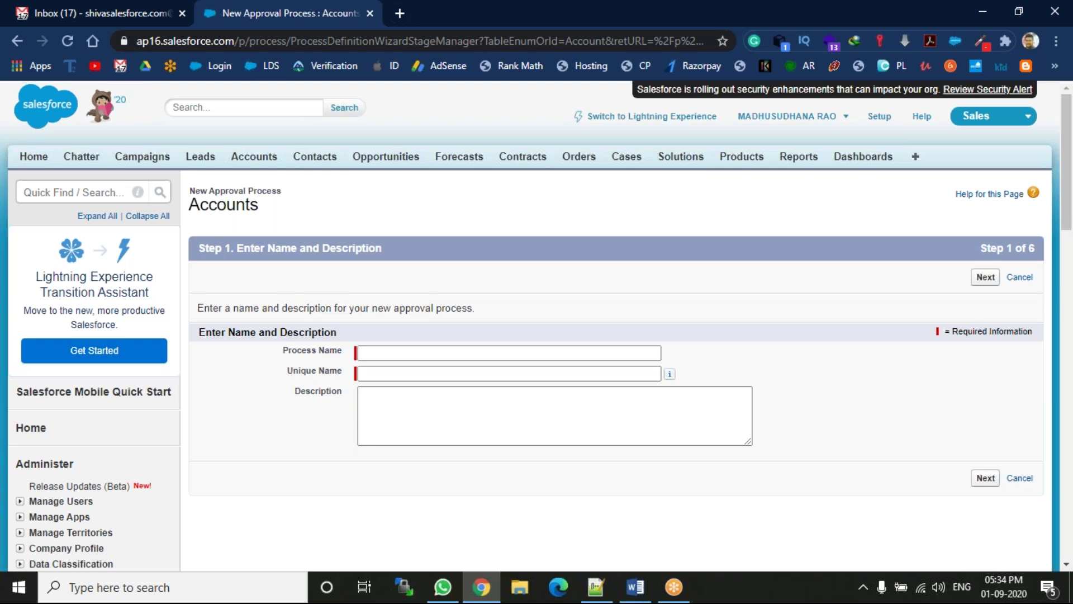
pyautogui.click(373, 349)
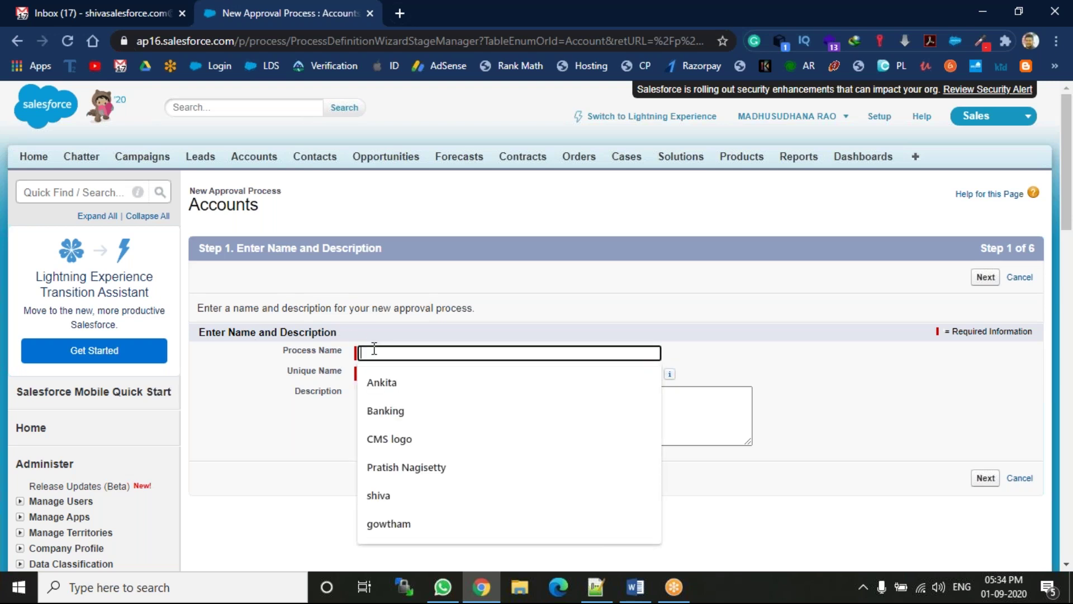
pyautogui.write('mobil')
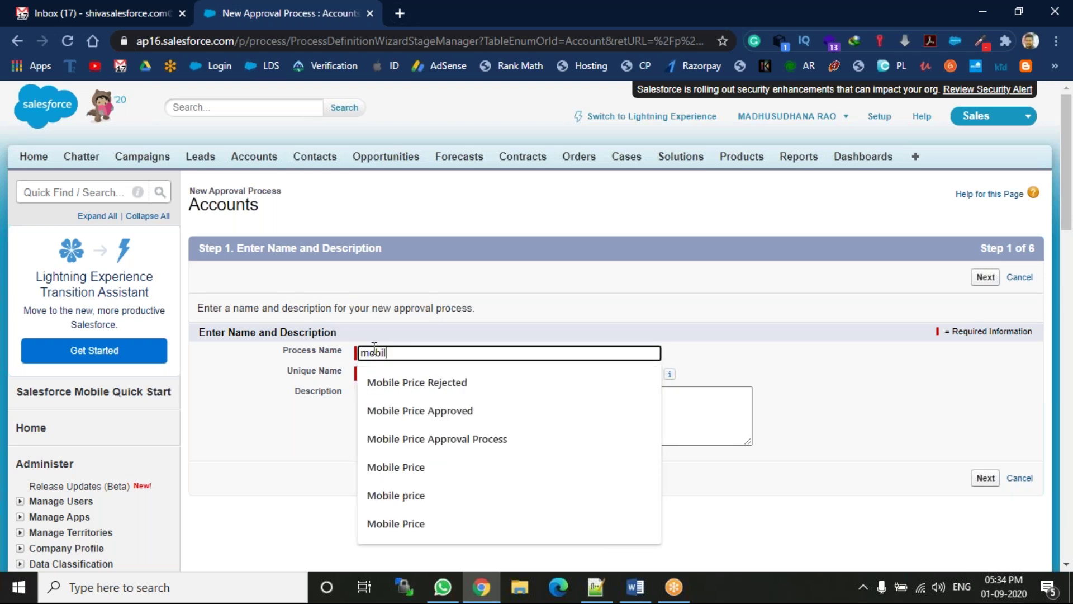
pyautogui.write('e price 2')
pyautogui.click(537, 342)
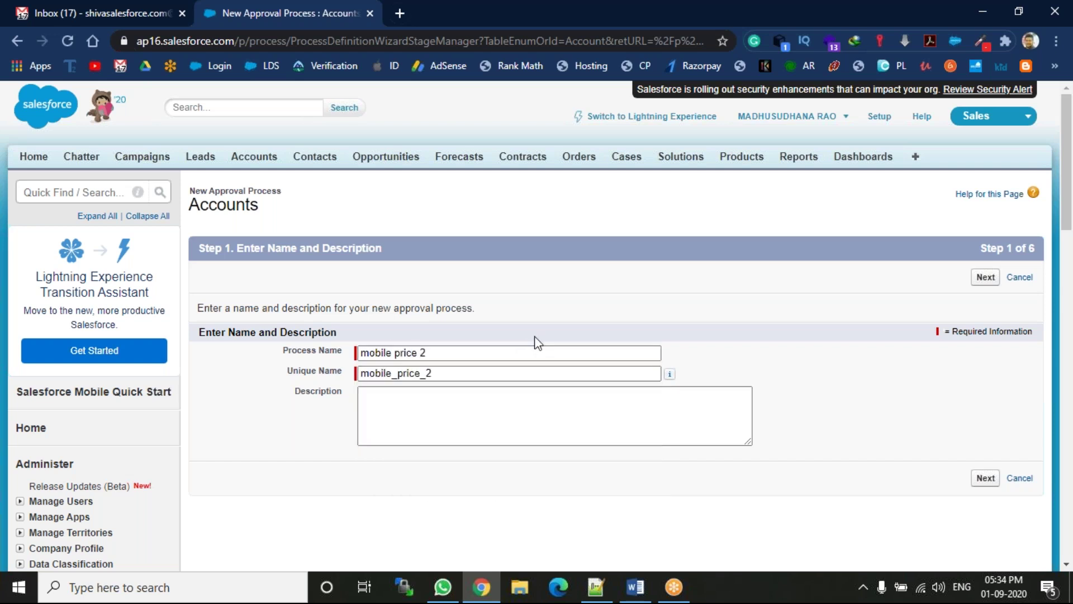
pyautogui.click(493, 393)
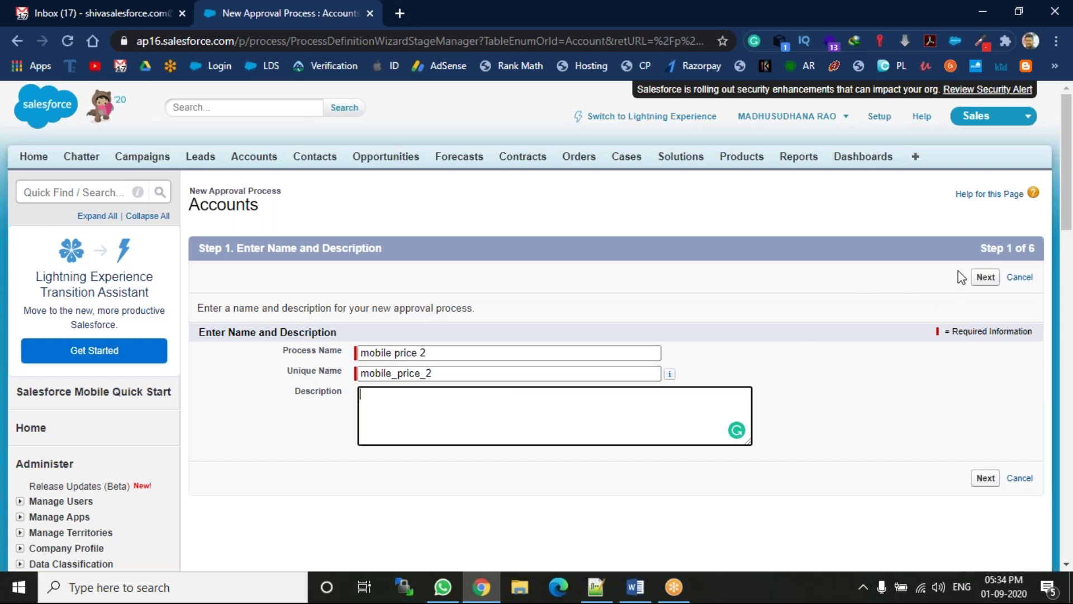
pyautogui.click(985, 277)
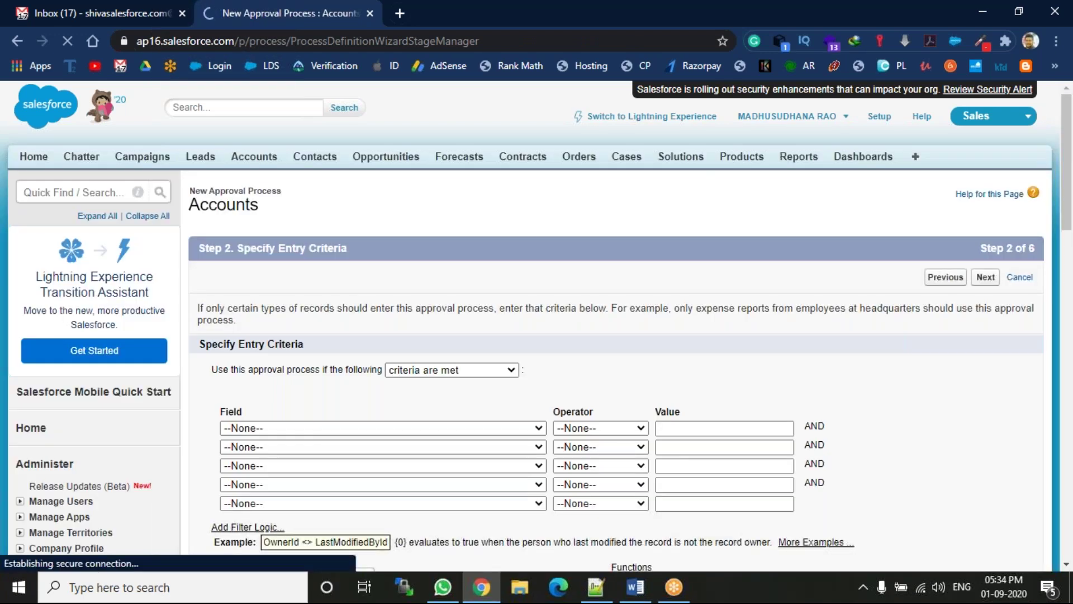
# Set the entry criteria to 'formula evaluates to true' with the formula true, and continue
pyautogui.moveTo(1070, 202); pyautogui.dragTo(1071, 249)
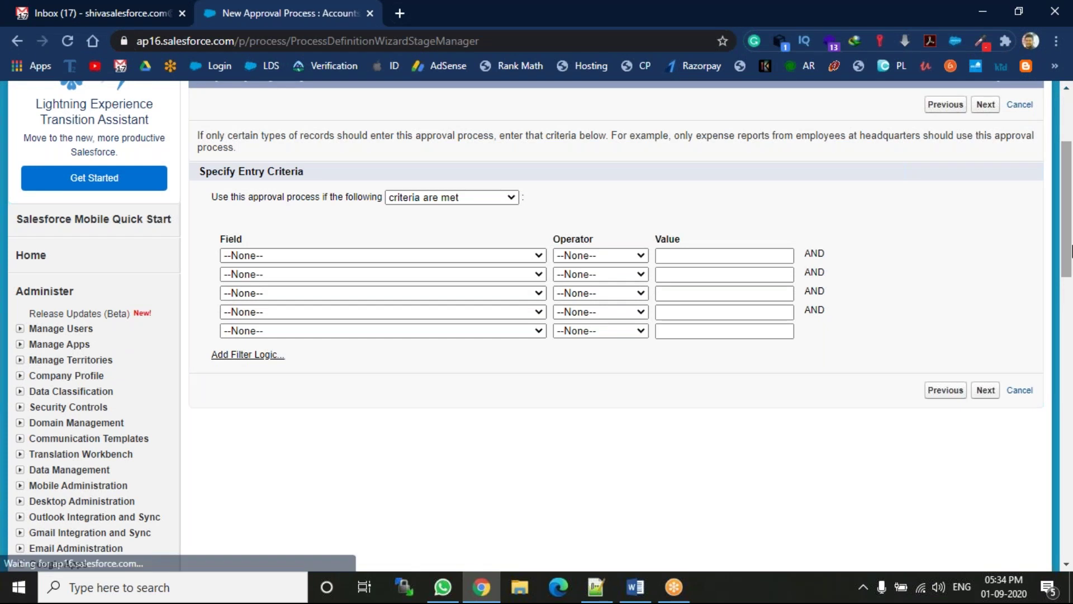
pyautogui.moveTo(1071, 250); pyautogui.dragTo(1071, 235)
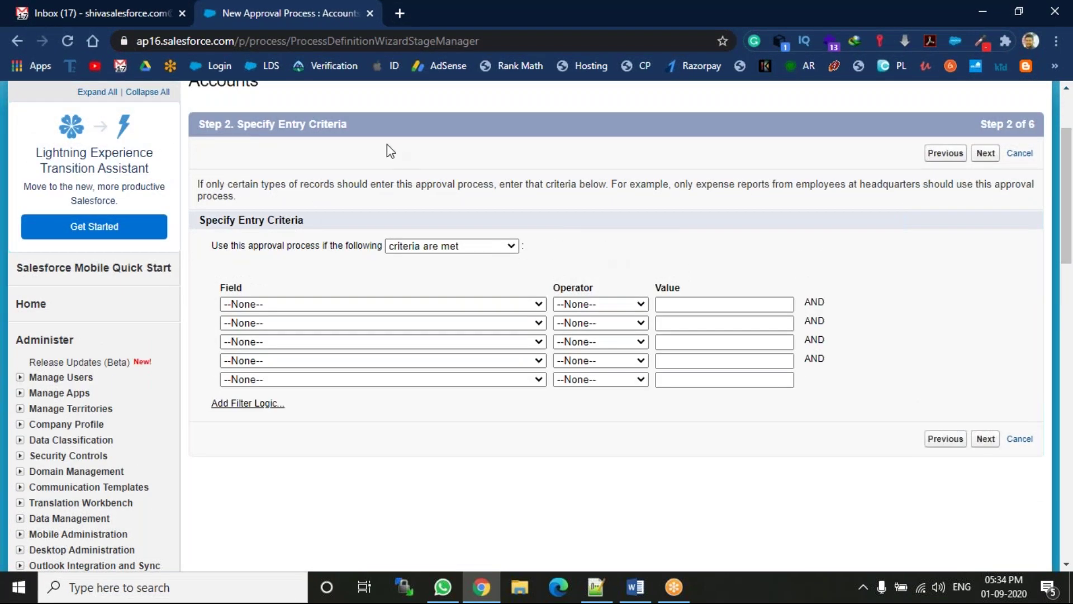
pyautogui.click(498, 247)
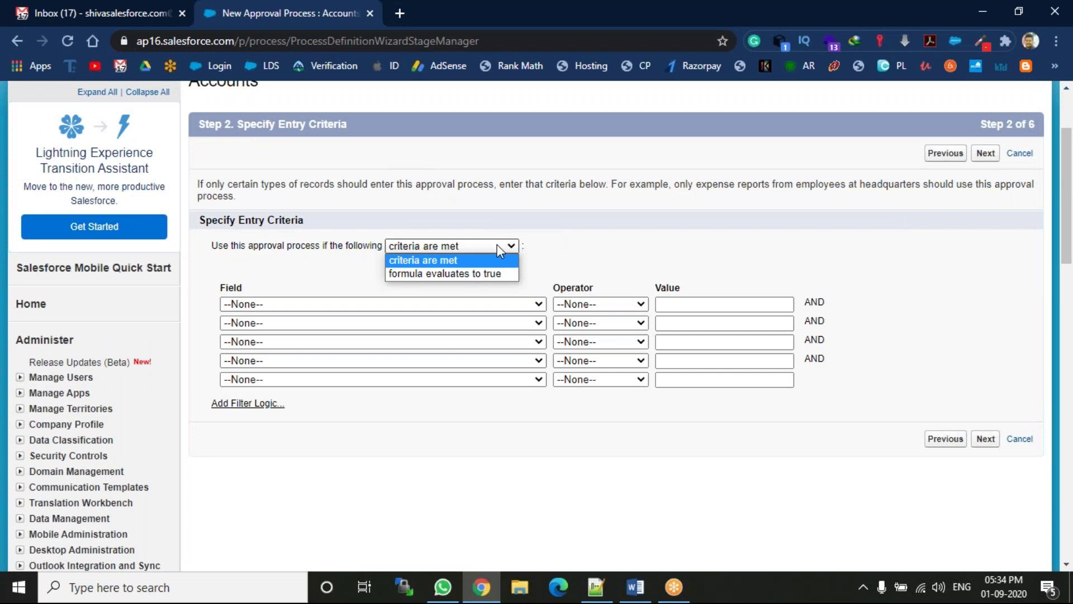
pyautogui.click(472, 290)
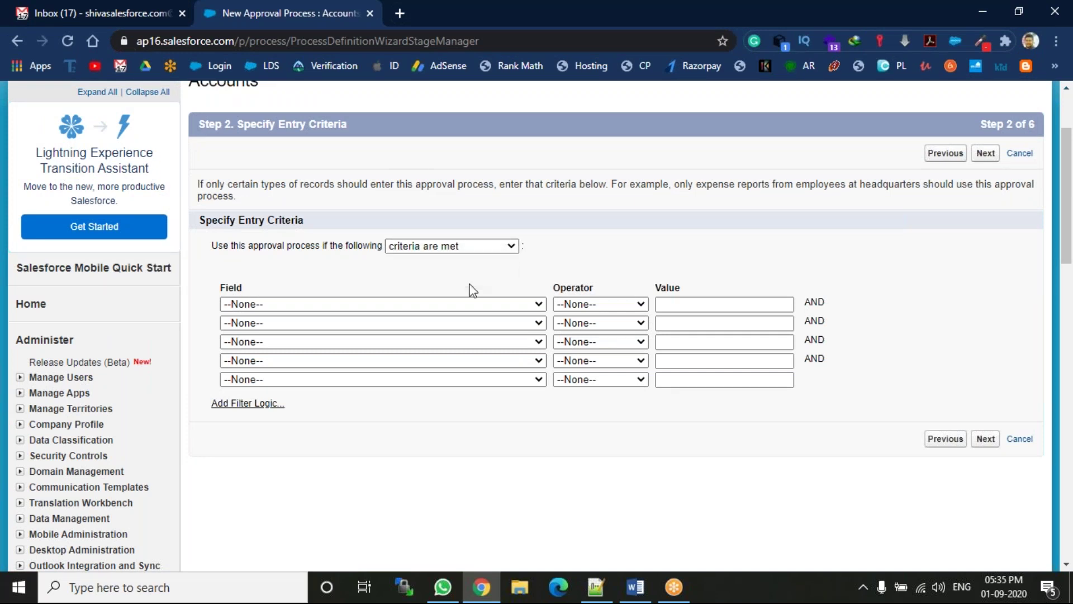
pyautogui.click(496, 246)
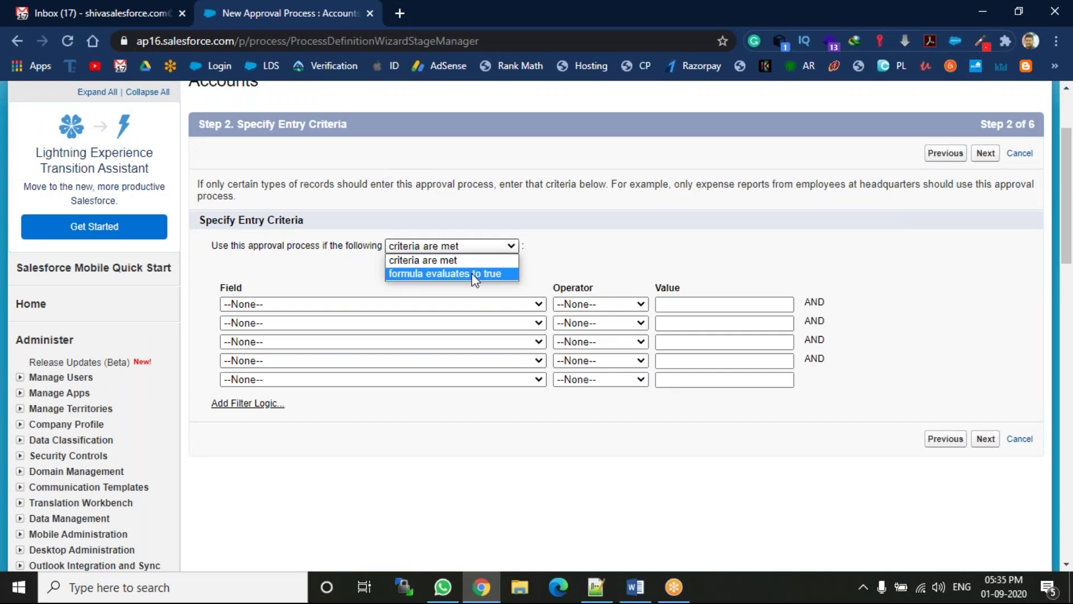
pyautogui.click(470, 276)
pyautogui.press('Down')
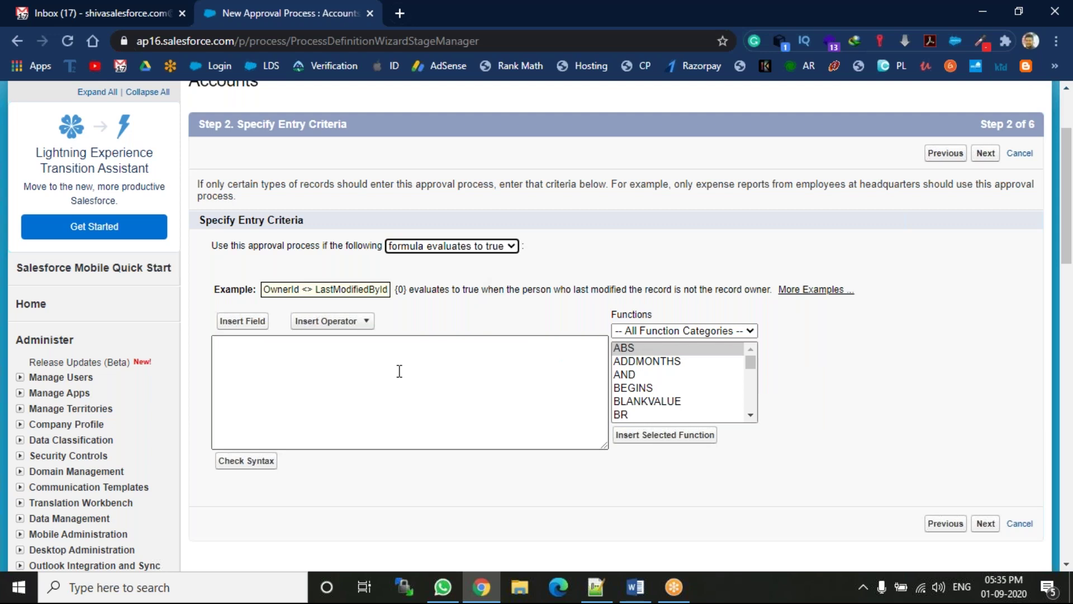
pyautogui.click(400, 371)
pyautogui.write('true')
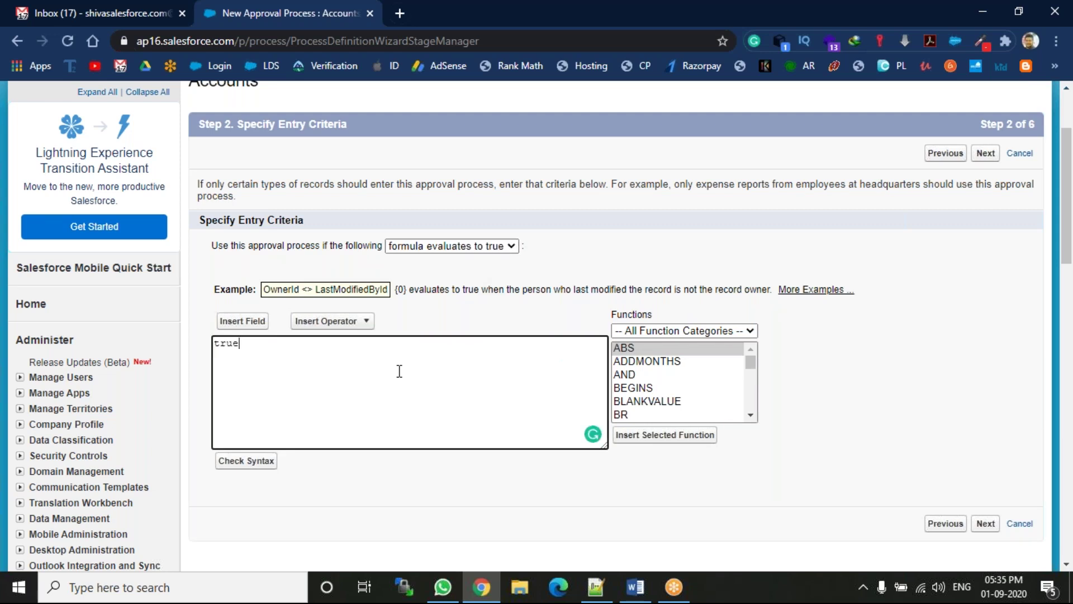
pyautogui.click(985, 524)
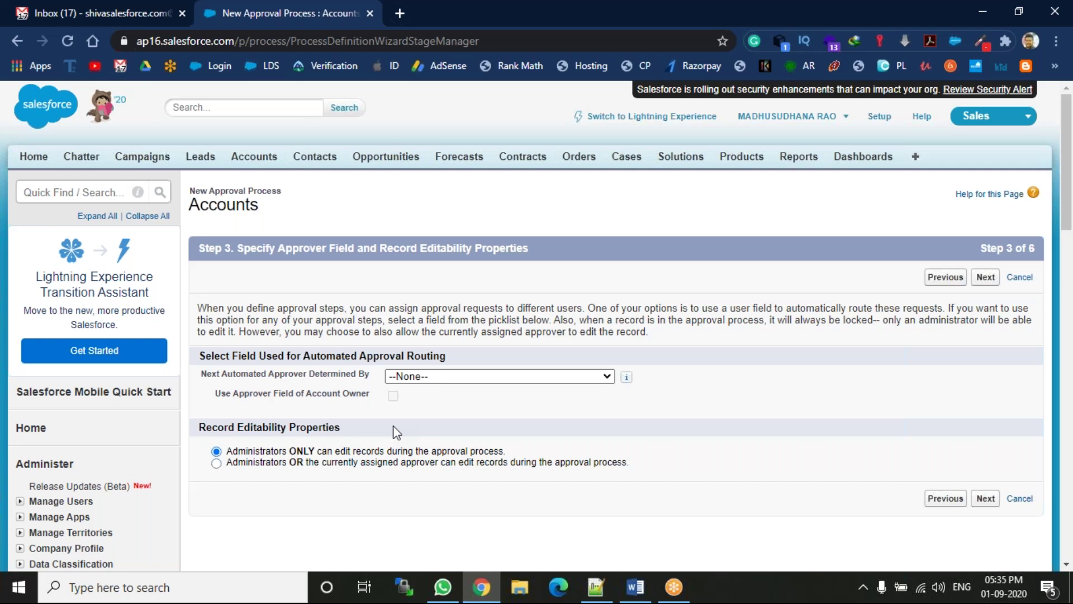
# Leave Next Automated Approver at --None-- with Administrators ONLY editing, and continue
pyautogui.click(494, 377)
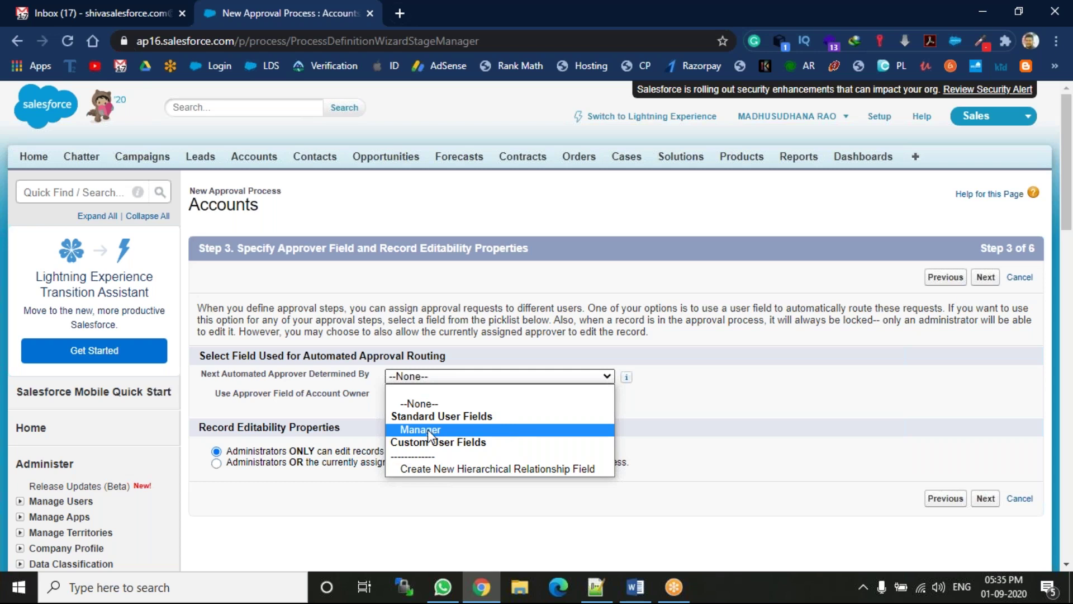
pyautogui.click(647, 405)
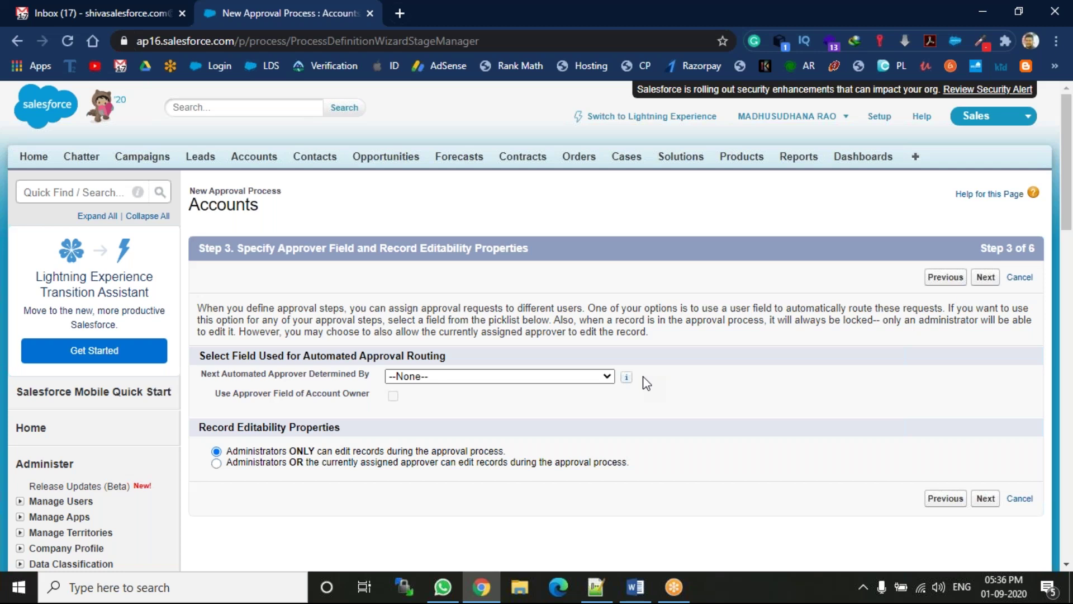
pyautogui.click(979, 499)
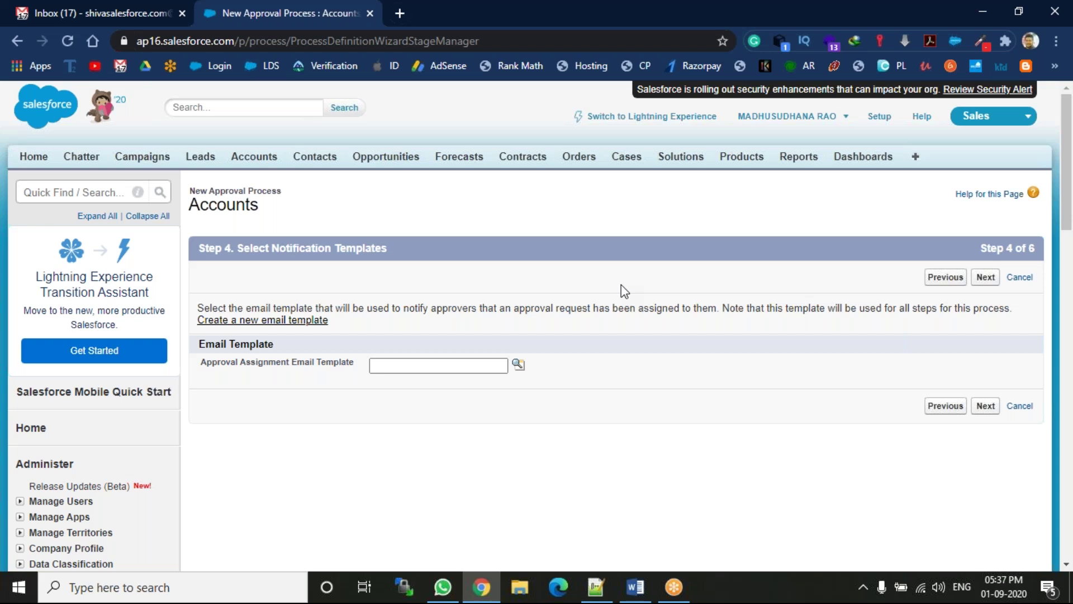
# Pick the Approval Request template for assignment emails and continue
pyautogui.click(519, 366)
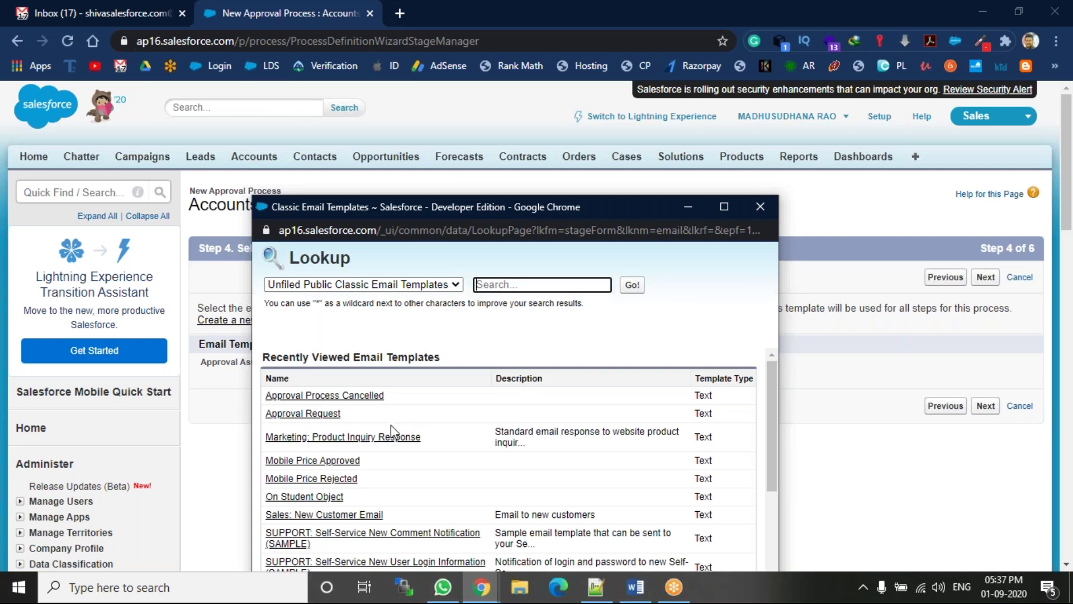
pyautogui.click(315, 416)
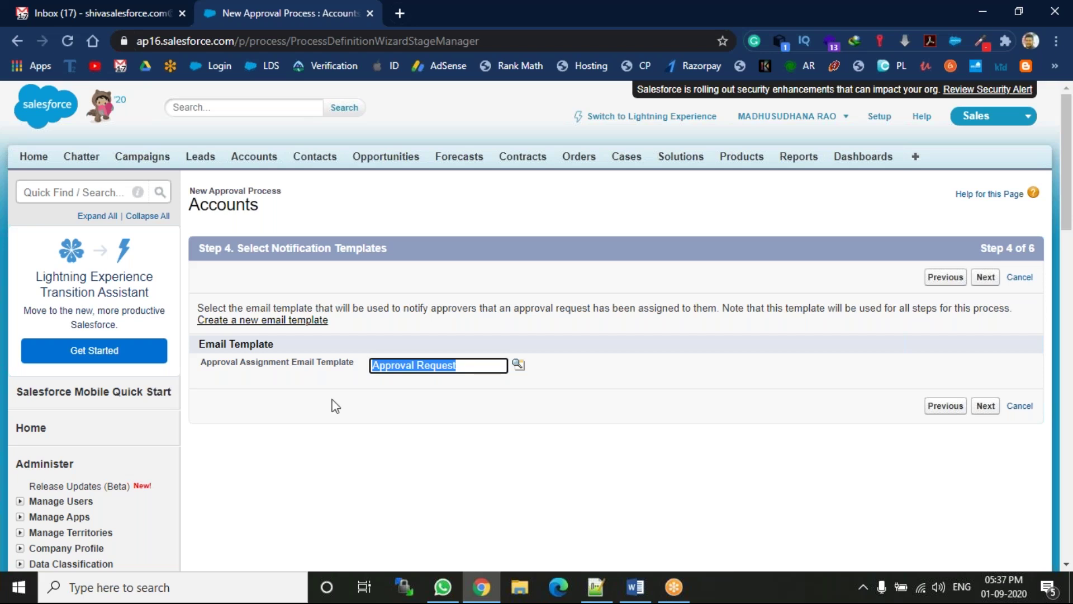
pyautogui.click(989, 280)
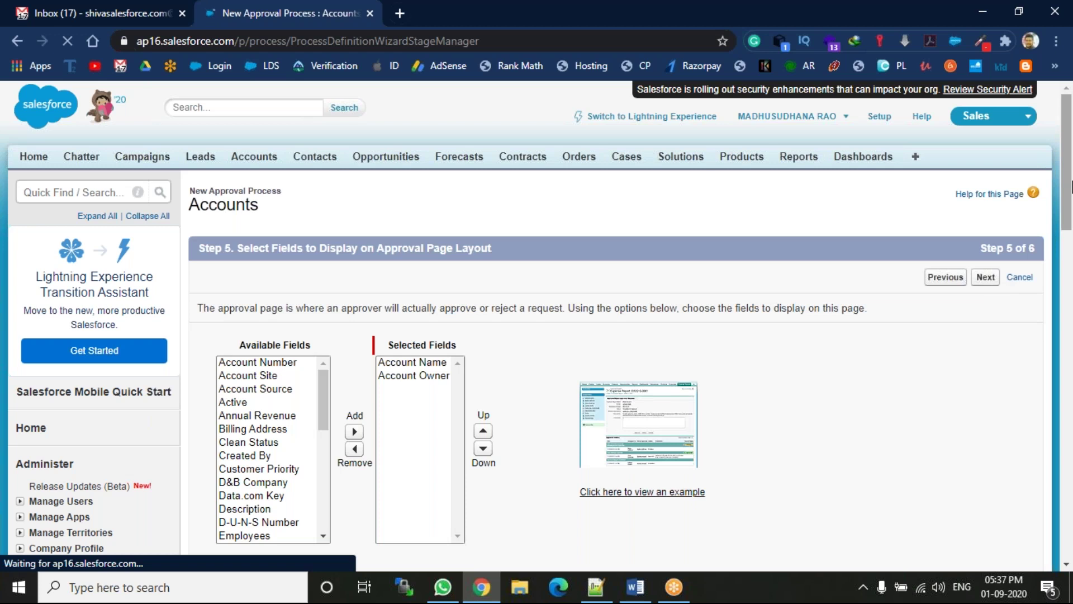
# Add Mobile Price to the approval page's Selected Fields
pyautogui.moveTo(1072, 187); pyautogui.dragTo(1071, 220)
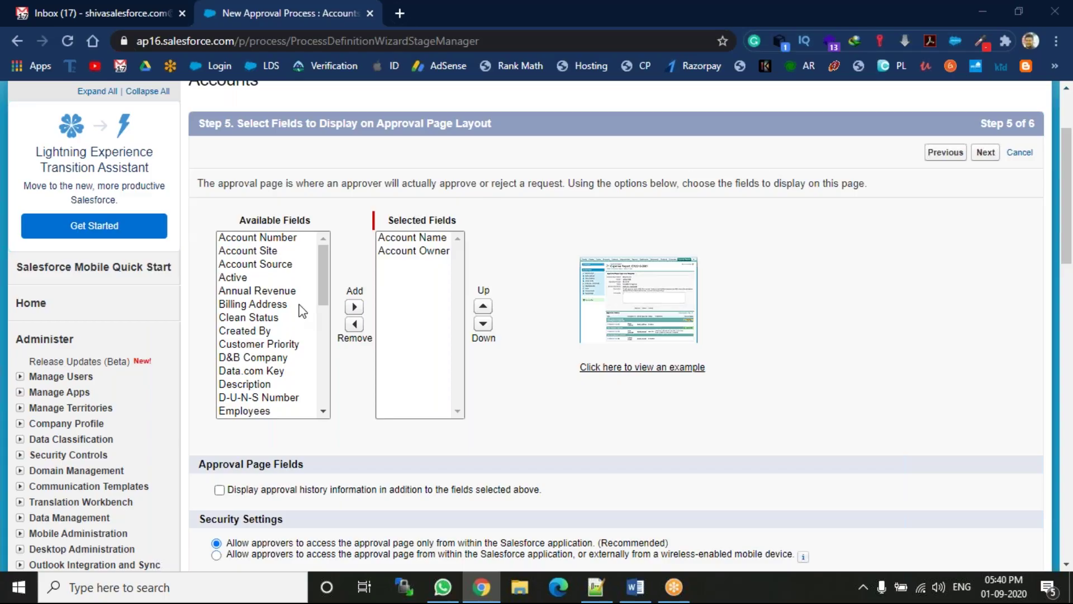
pyautogui.press('super+d')
pyautogui.press('super+d')
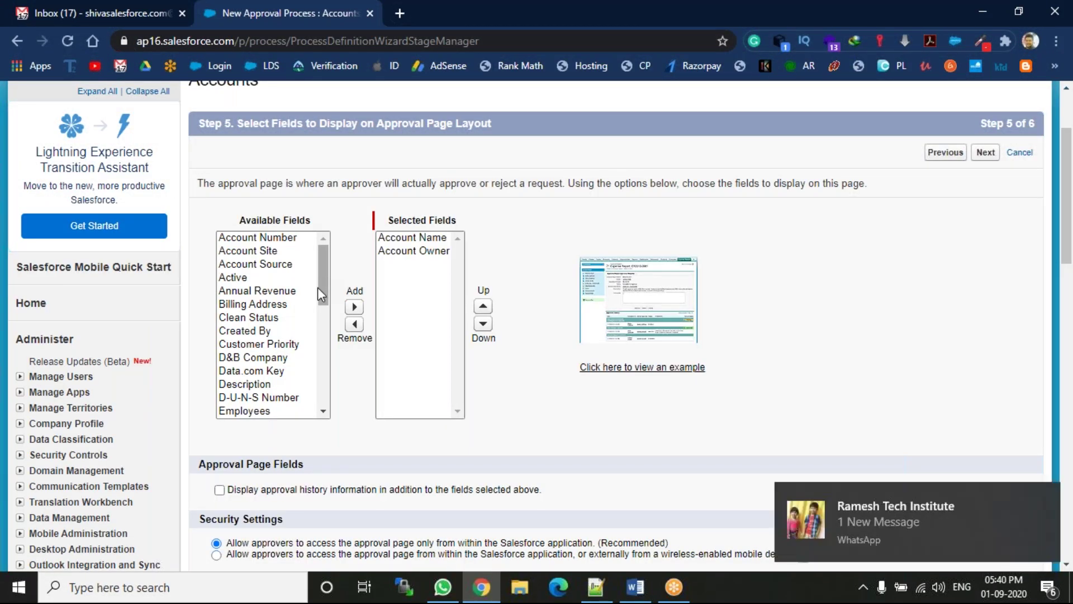
pyautogui.rightClick(317, 288)
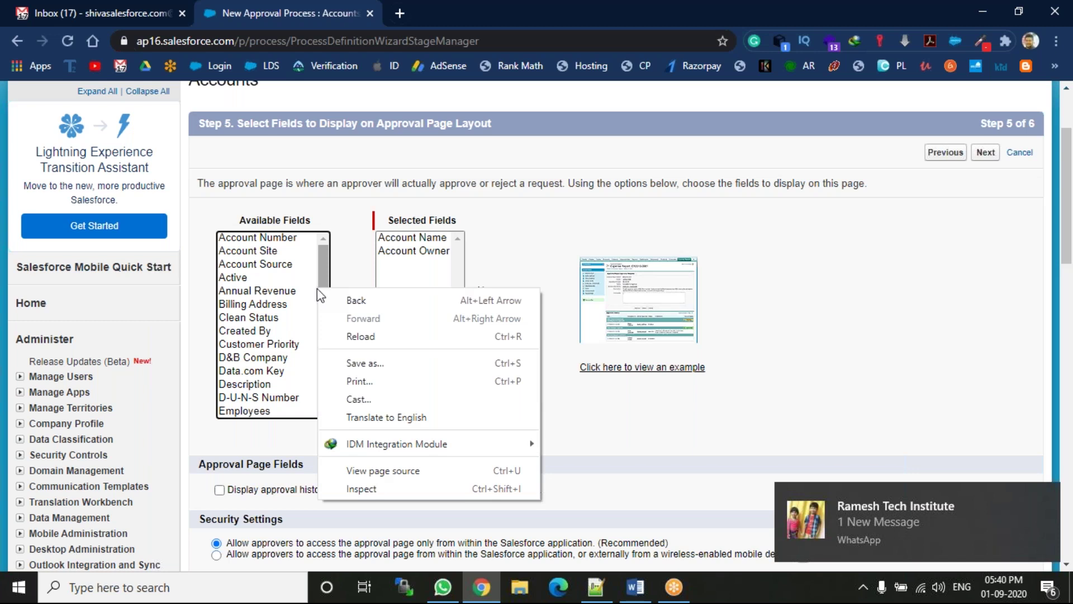
pyautogui.click(340, 254)
pyautogui.moveTo(324, 269); pyautogui.dragTo(325, 303)
pyautogui.click(275, 344)
pyautogui.click(354, 306)
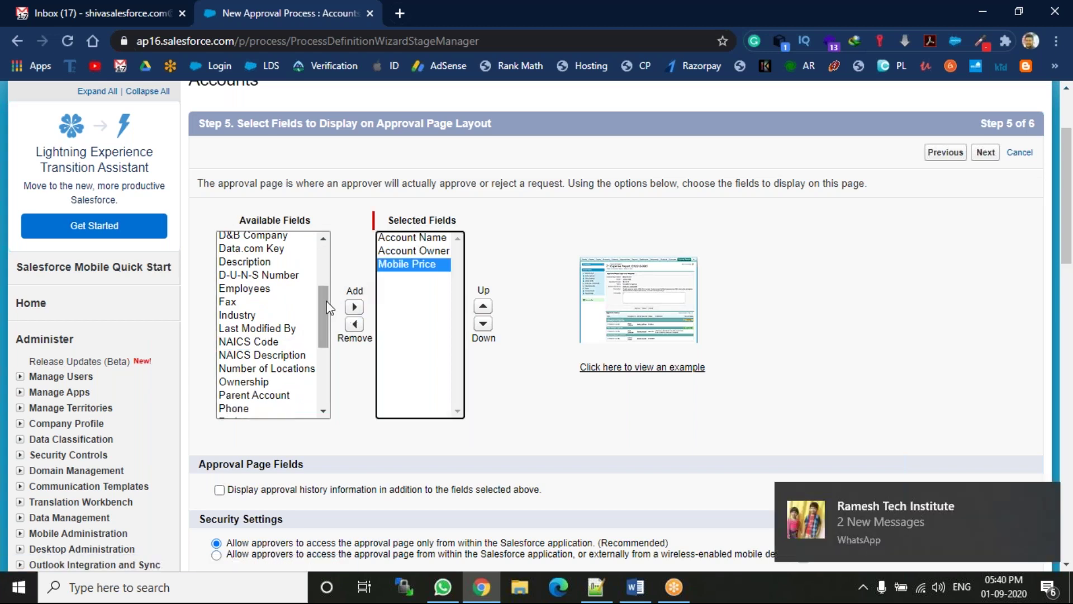
# Add Phone and Rating to the Selected Fields
pyautogui.moveTo(327, 307); pyautogui.dragTo(330, 336)
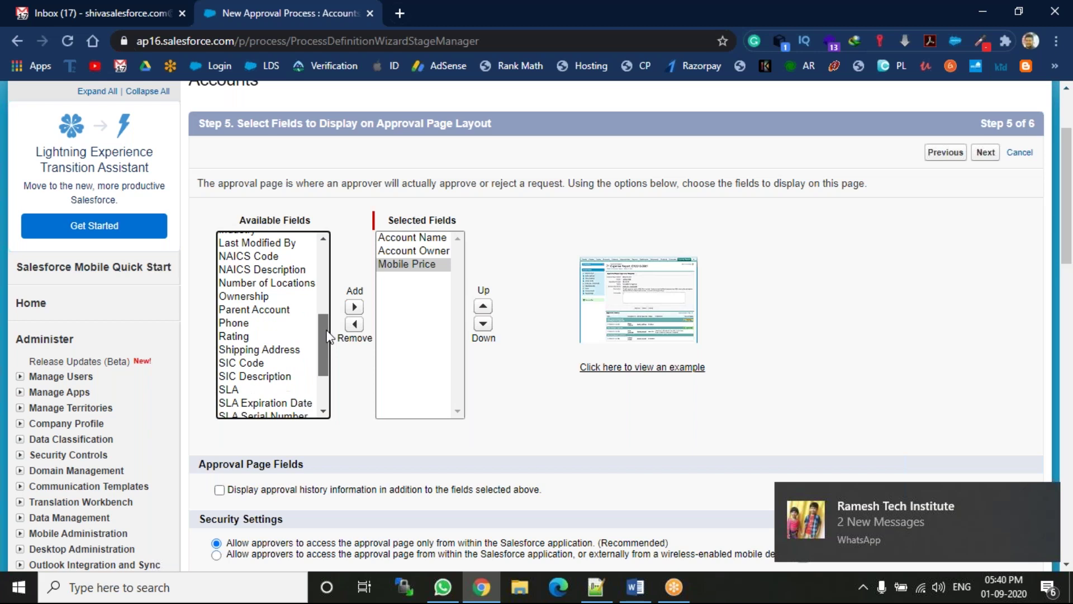
pyautogui.click(278, 324)
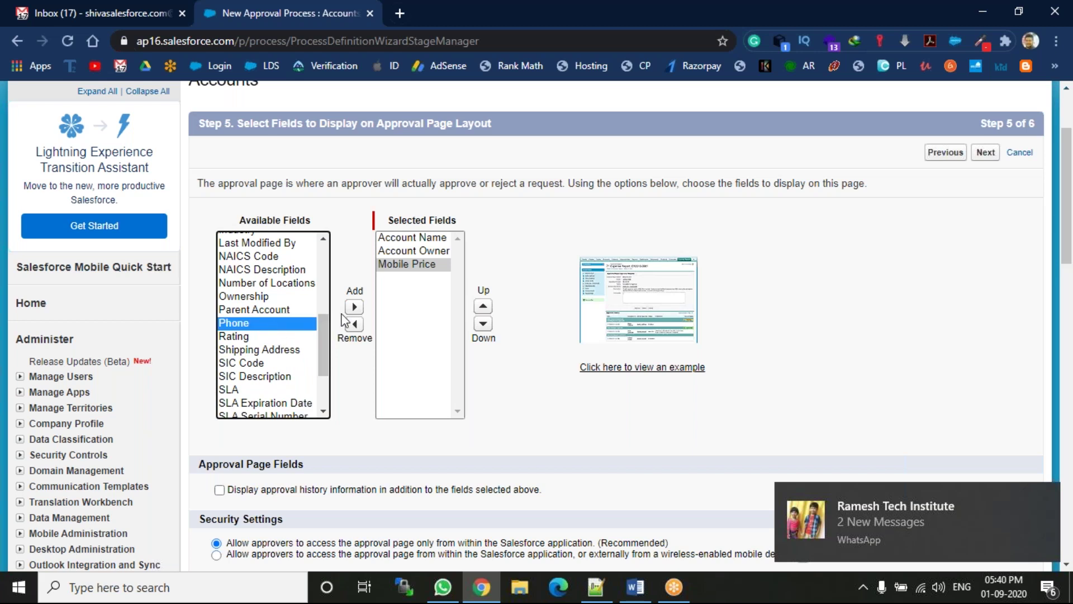
pyautogui.click(353, 307)
pyautogui.click(269, 322)
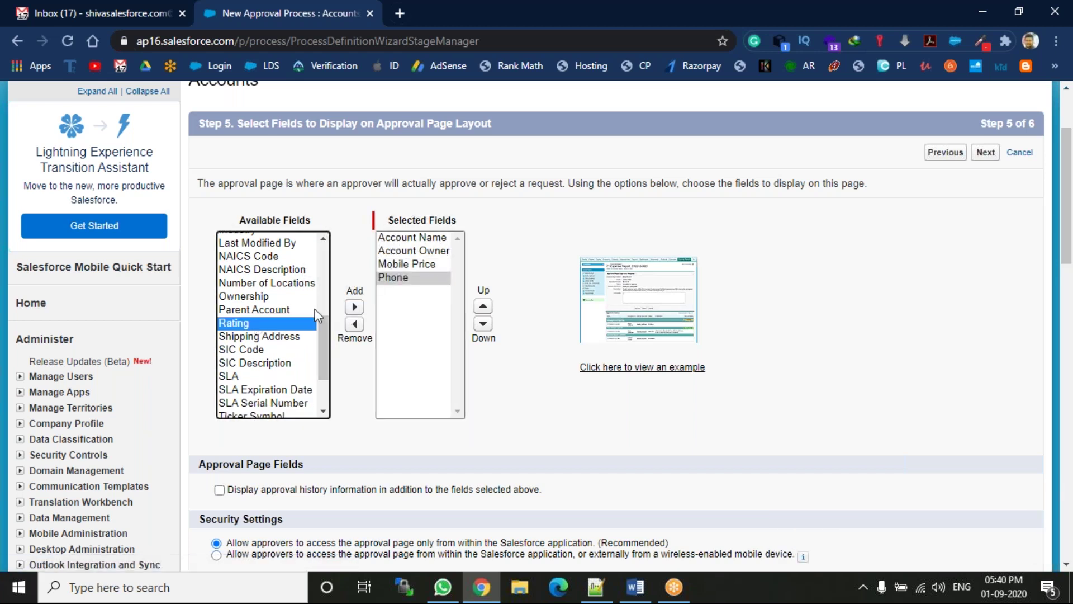
pyautogui.click(355, 308)
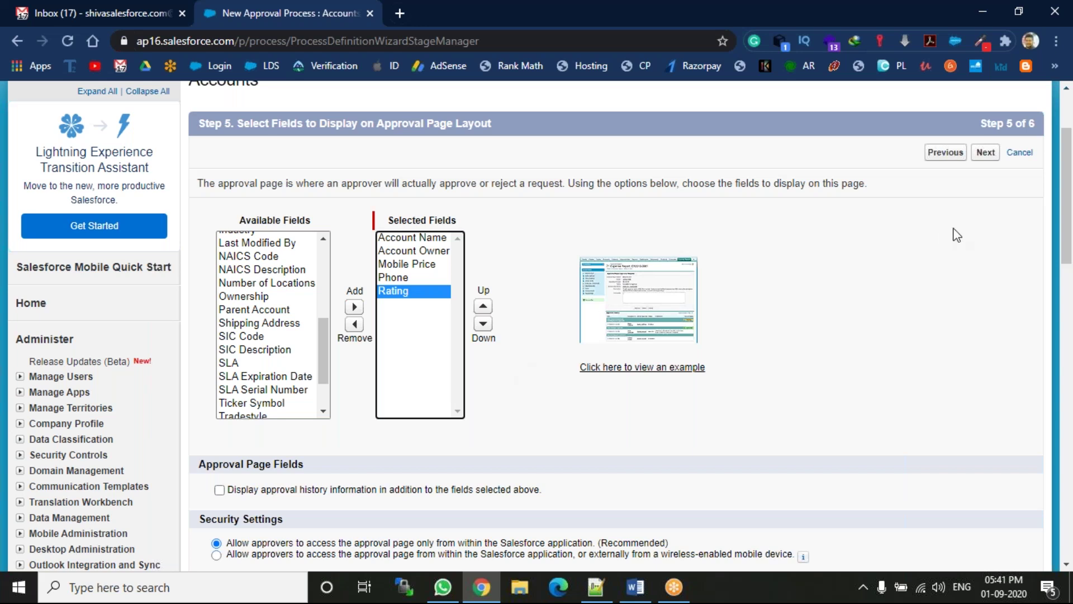
pyautogui.scroll(-1, 1067, 245)
pyautogui.scroll(-3, 1070, 260)
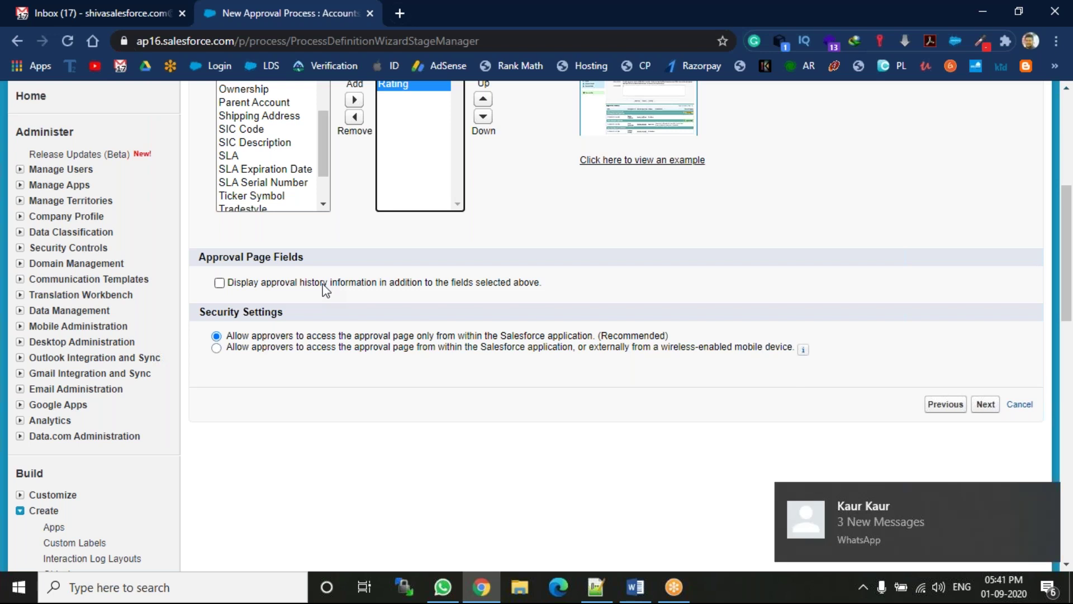
# Tick 'Display approval history information in addition to the fields selected above'
pyautogui.click(322, 285)
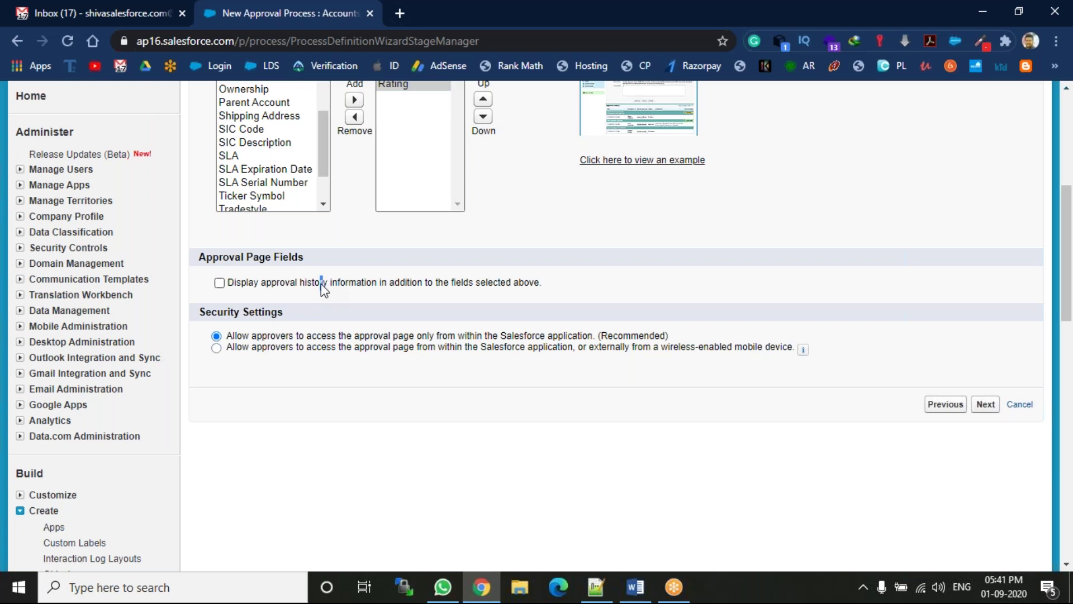
pyautogui.click(219, 283)
# Add the admin user to Allowed Submitters using the User search type
pyautogui.click(985, 406)
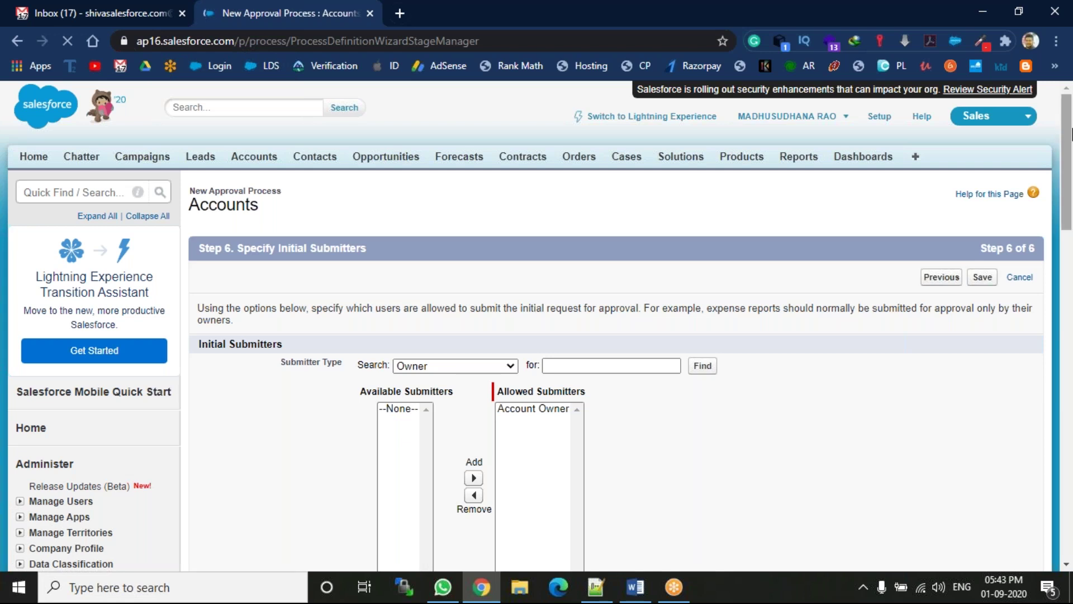
pyautogui.scroll(-5, 1070, 137)
pyautogui.scroll(1, 995, 155)
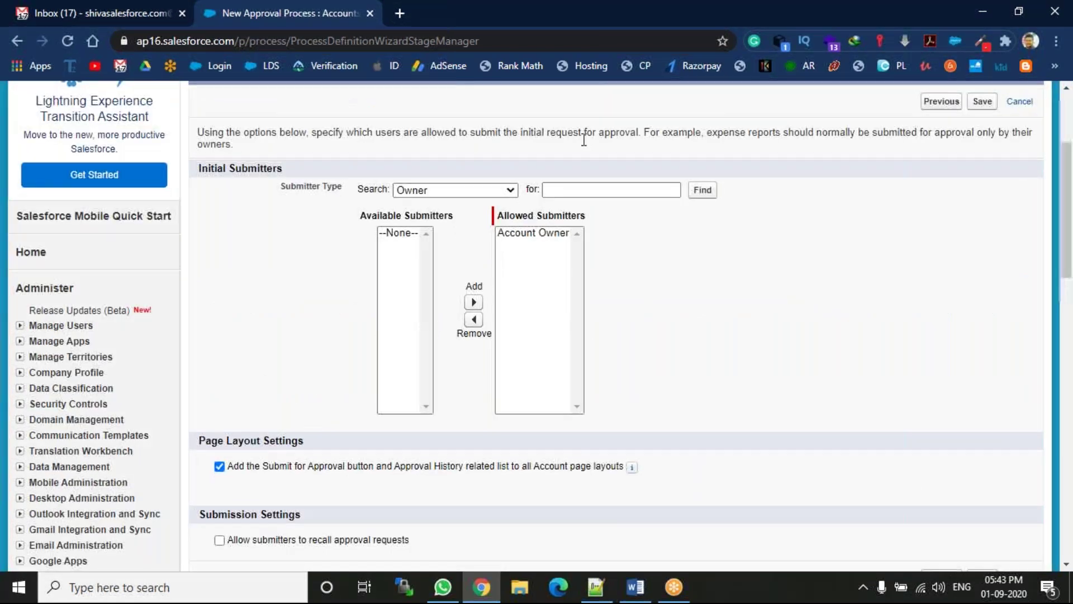
pyautogui.click(511, 193)
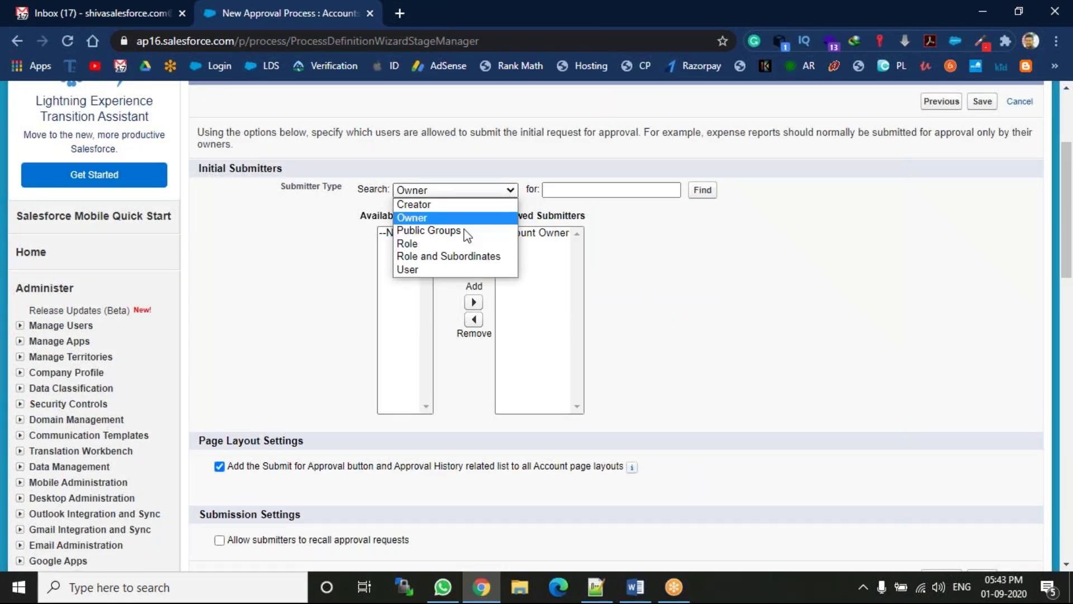
pyautogui.click(418, 269)
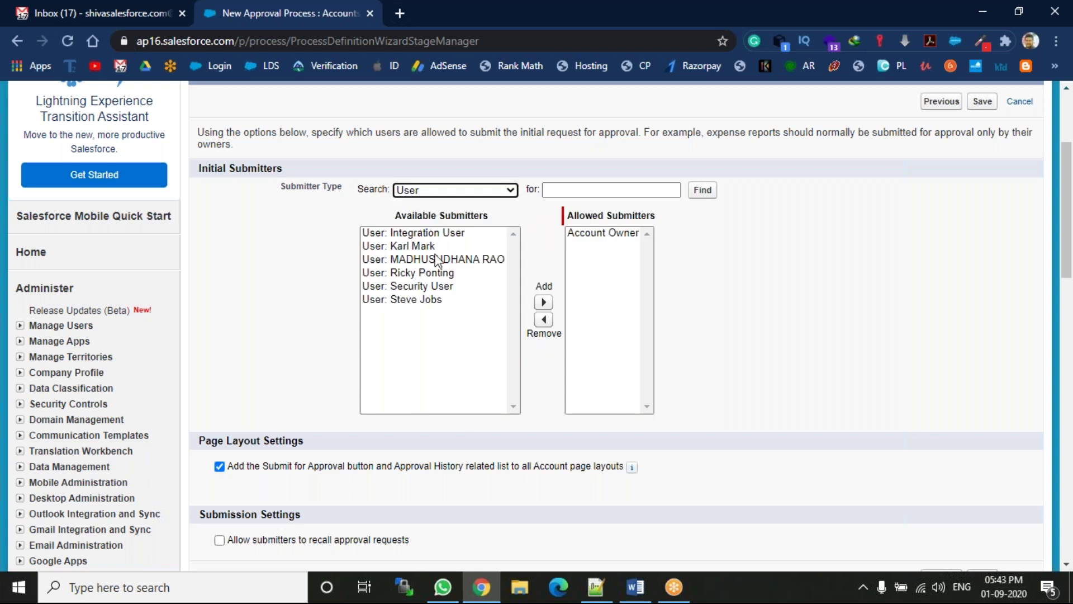
pyautogui.click(441, 259)
pyautogui.click(543, 303)
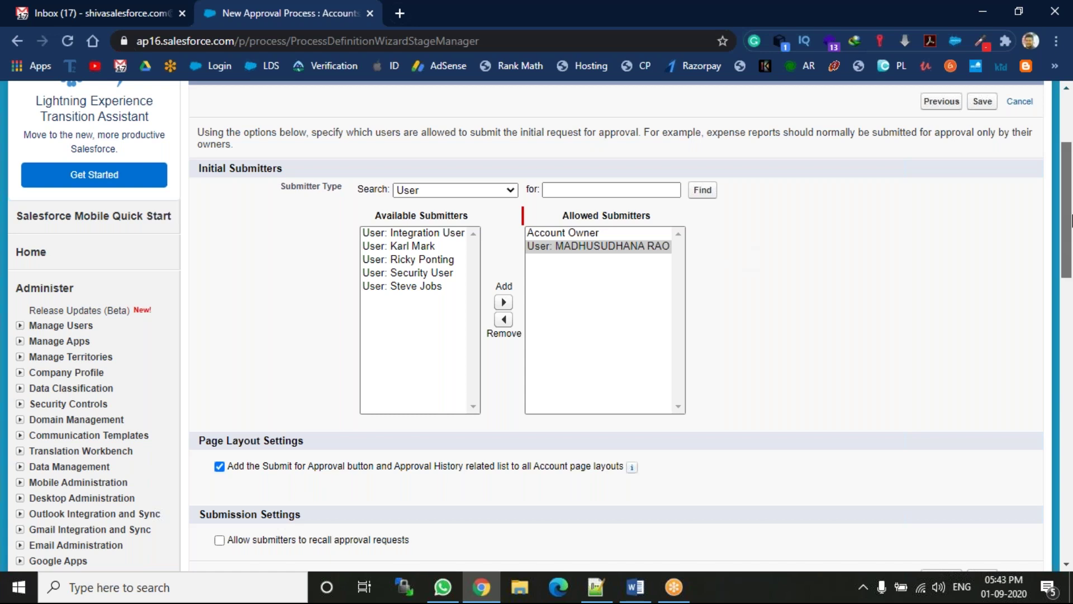
# Allow submitters to recall approval requests and save the process
pyautogui.moveTo(1071, 220); pyautogui.dragTo(1071, 257)
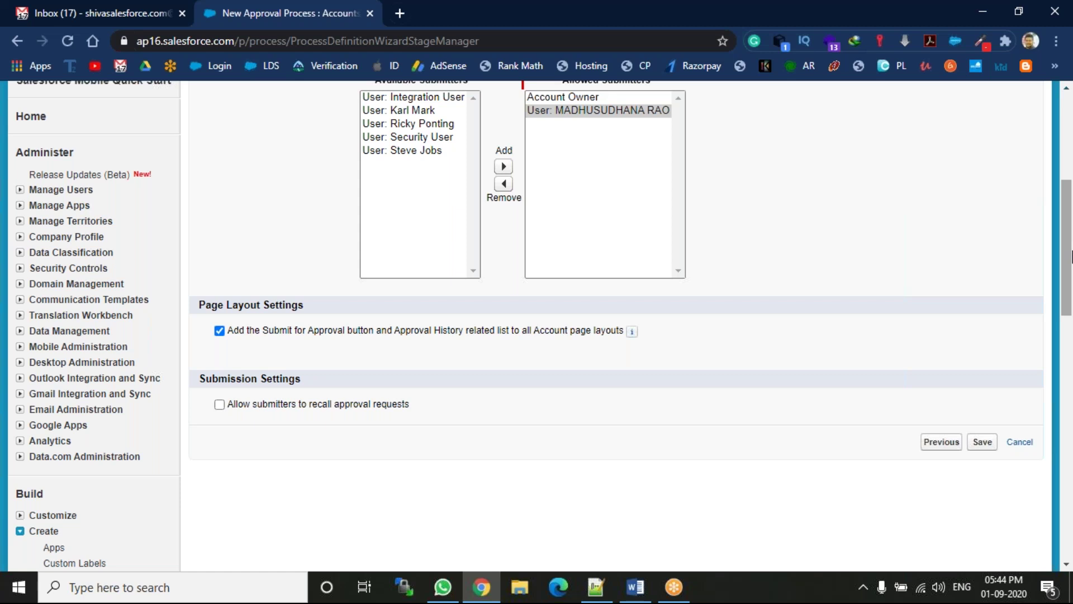
pyautogui.click(219, 404)
pyautogui.click(981, 443)
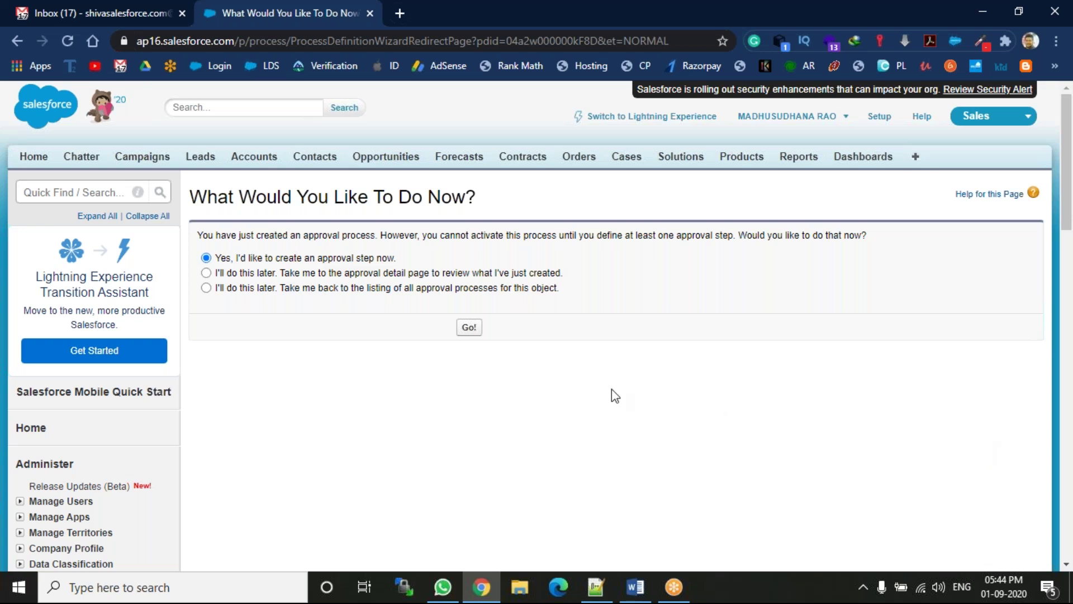
# Create the first approval step named 'app 2' (unique name app_2) and continue to step criteria
pyautogui.click(474, 337)
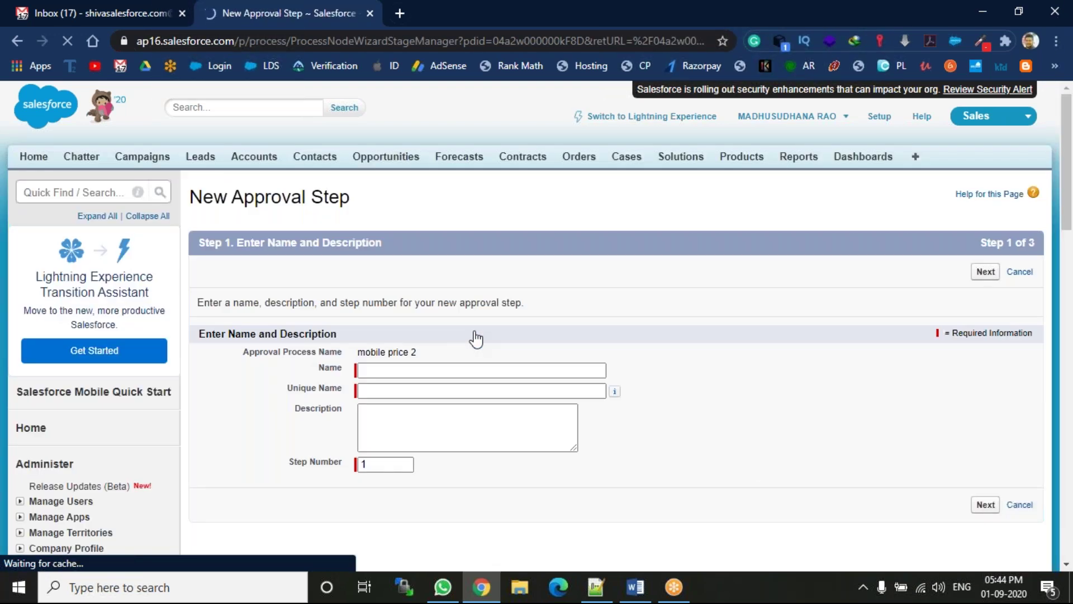
pyautogui.click(426, 371)
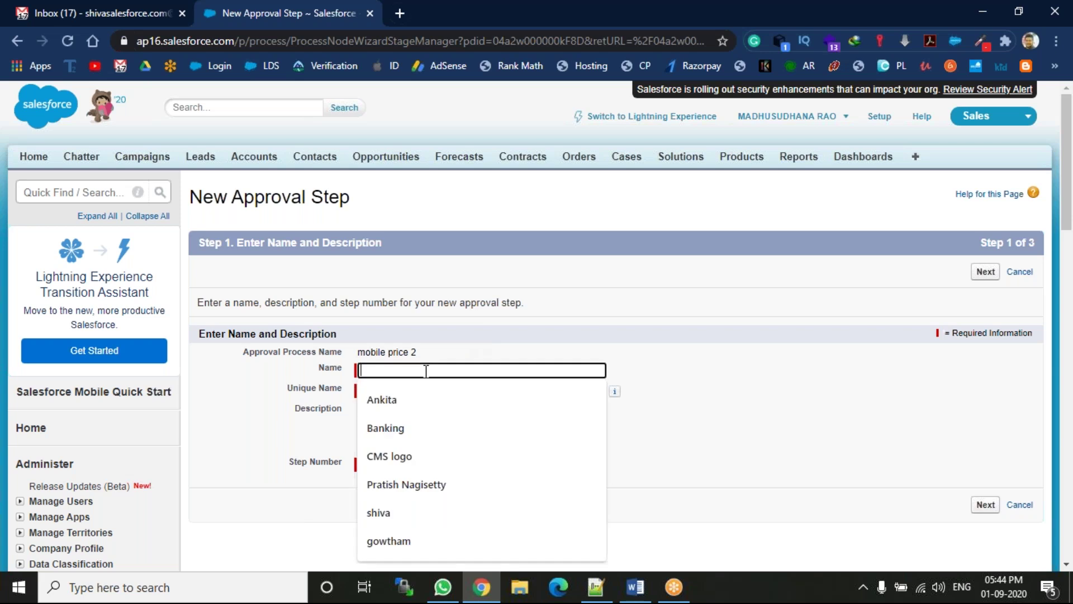
pyautogui.write('app ')
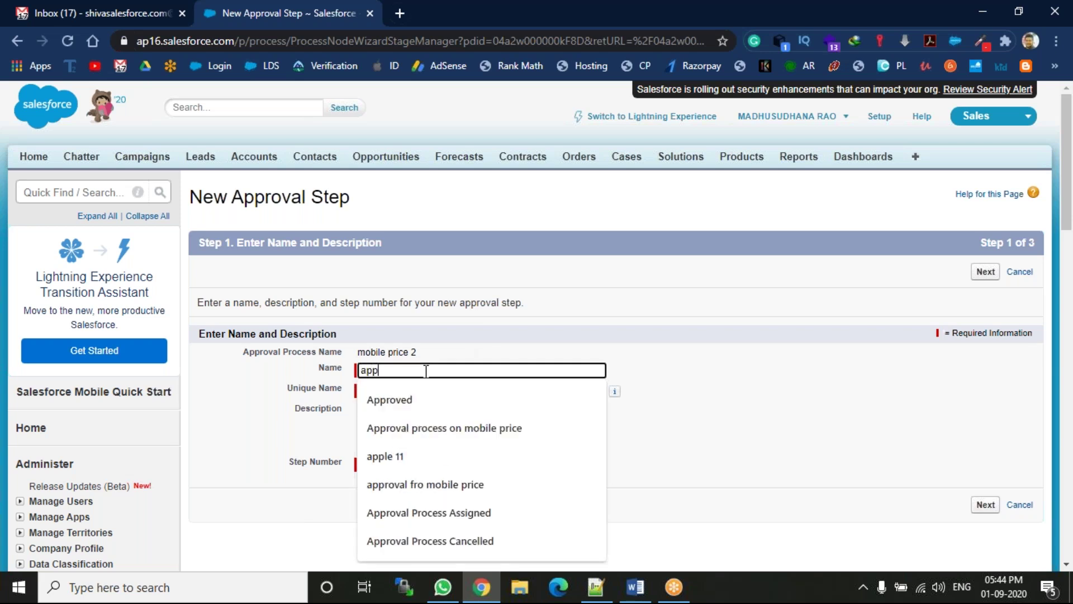
pyautogui.write('2')
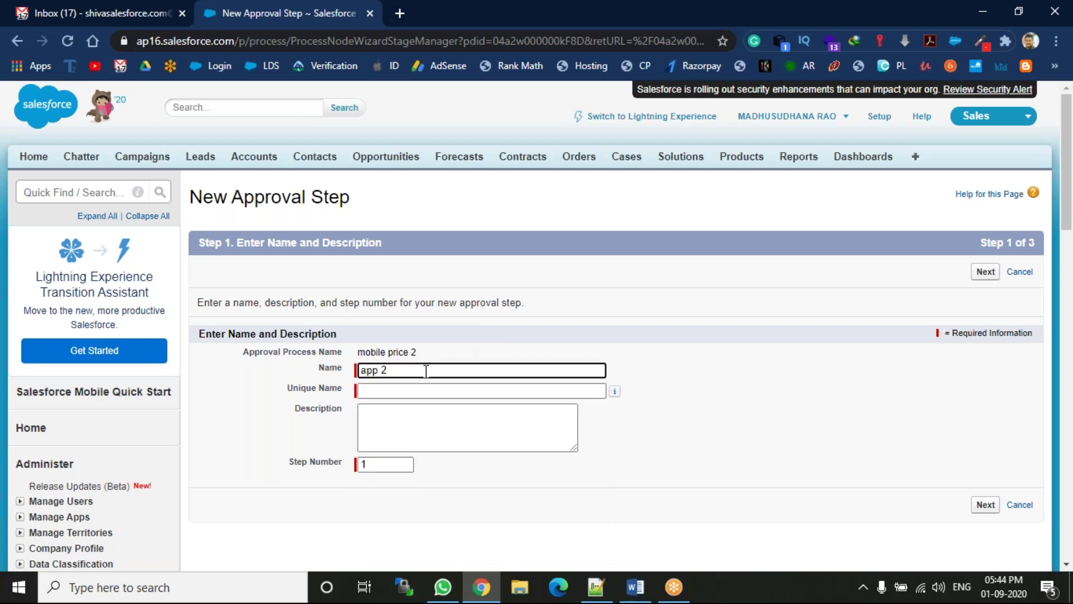
pyautogui.click(655, 389)
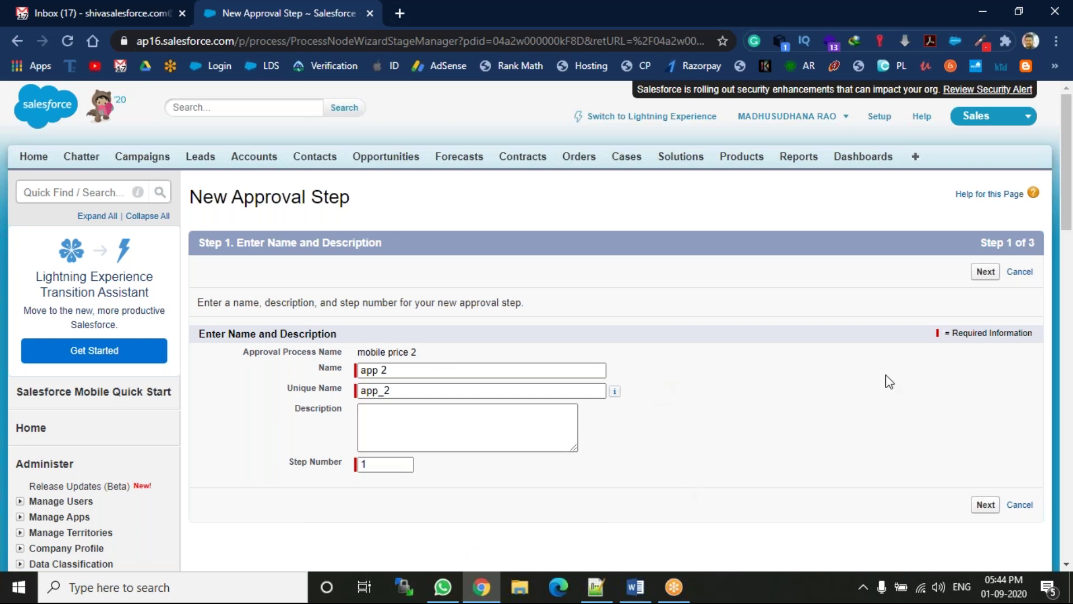
pyautogui.click(985, 272)
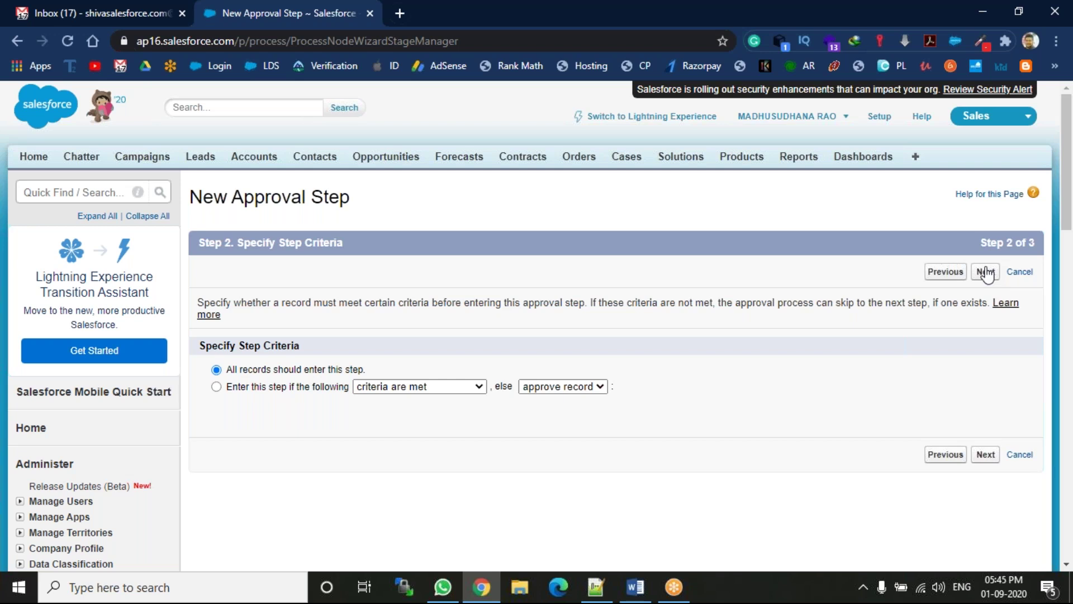
# Enter the step only when Account: Mobile Price is greater or equal to 900, then continue
pyautogui.click(291, 394)
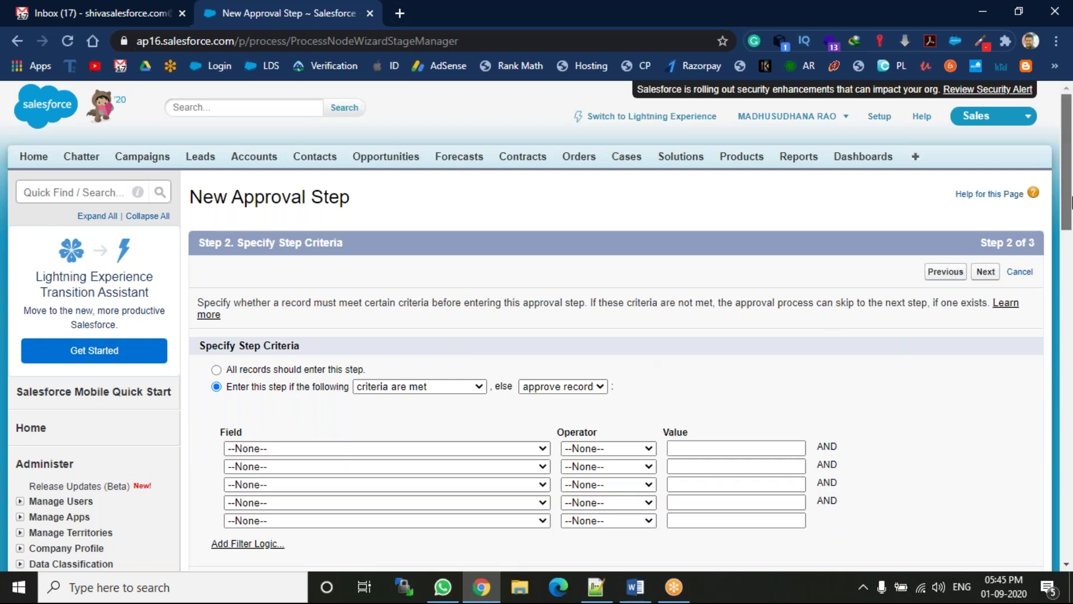
pyautogui.scroll(-3, 547, 336)
pyautogui.click(544, 270)
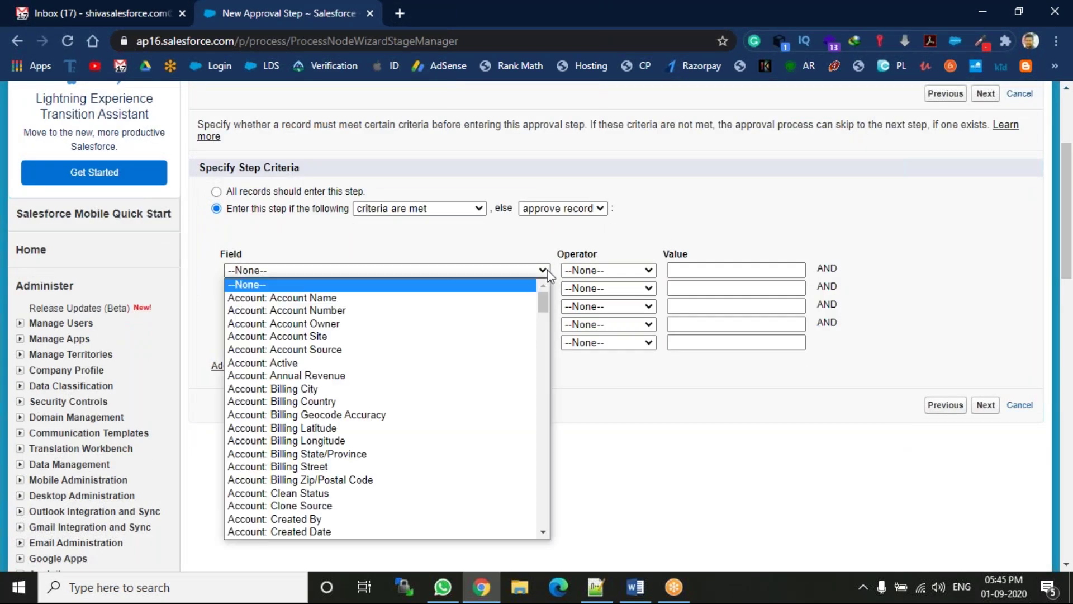
pyautogui.moveTo(542, 303); pyautogui.dragTo(542, 319)
pyautogui.click(419, 443)
pyautogui.click(610, 271)
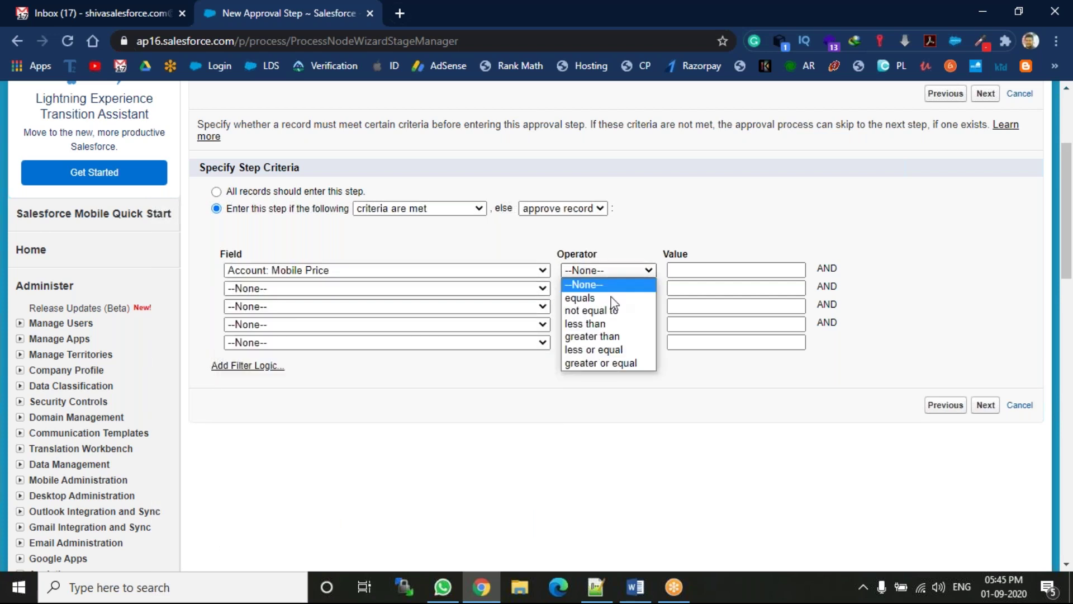
pyautogui.click(602, 363)
pyautogui.click(701, 271)
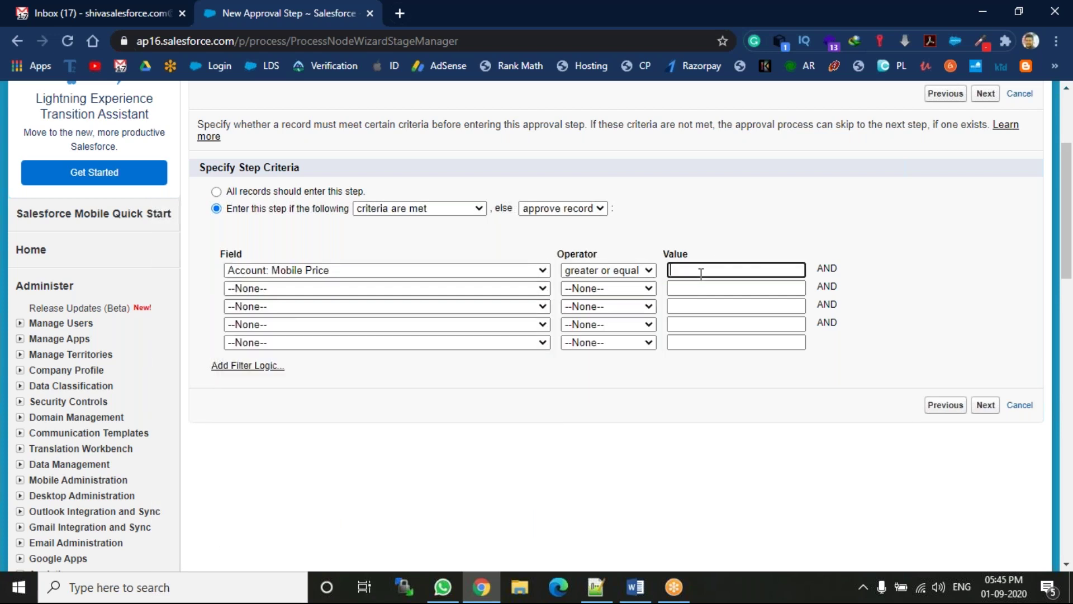
pyautogui.write('900')
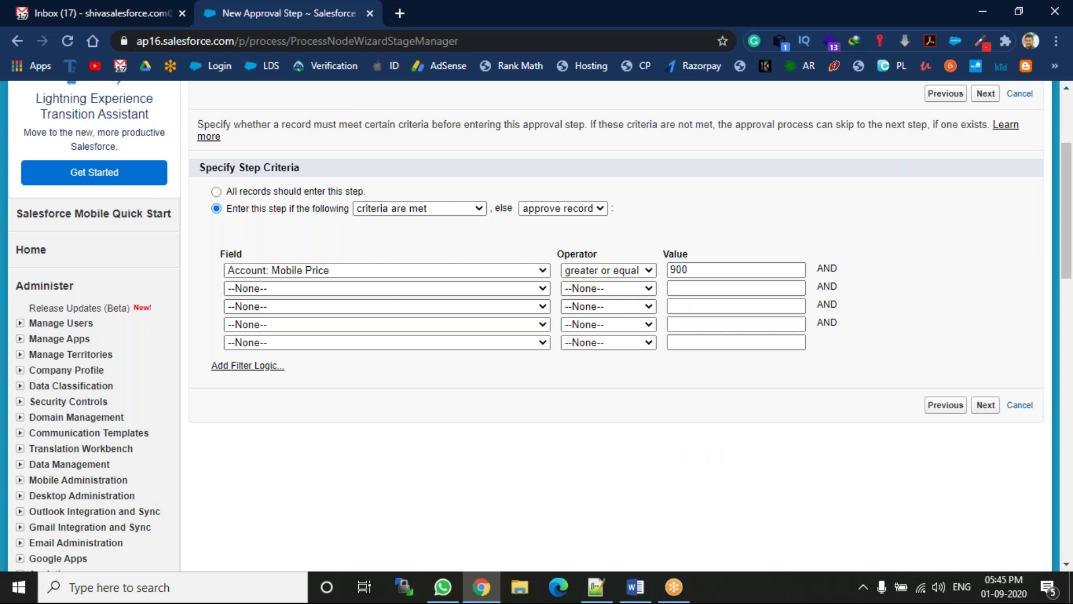
pyautogui.click(984, 405)
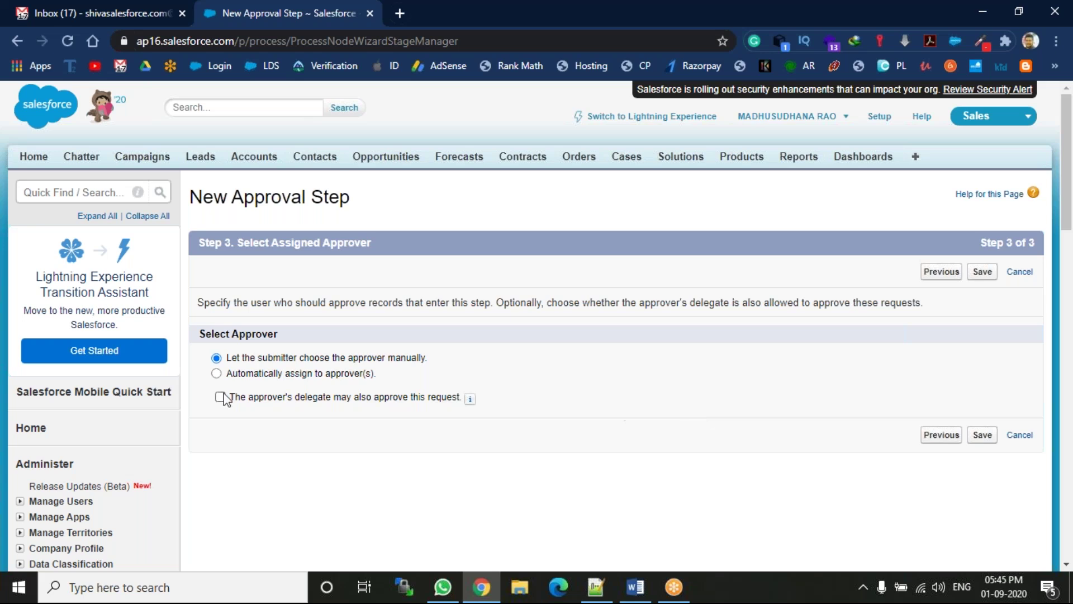
# Automatically assign the Alumni Officer user as approver and save the approval step
pyautogui.click(216, 374)
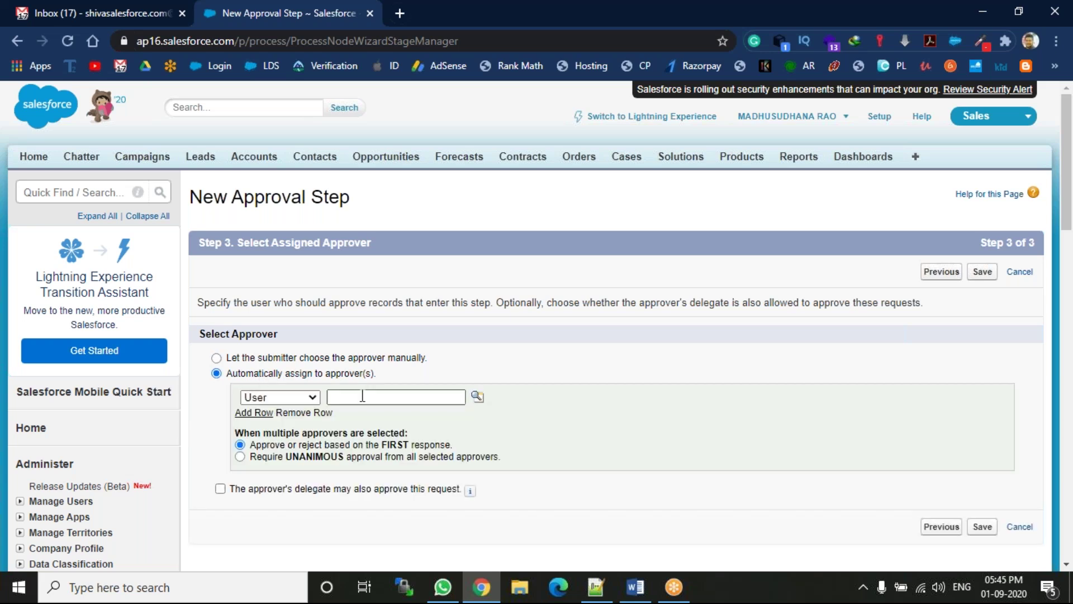
pyautogui.click(478, 397)
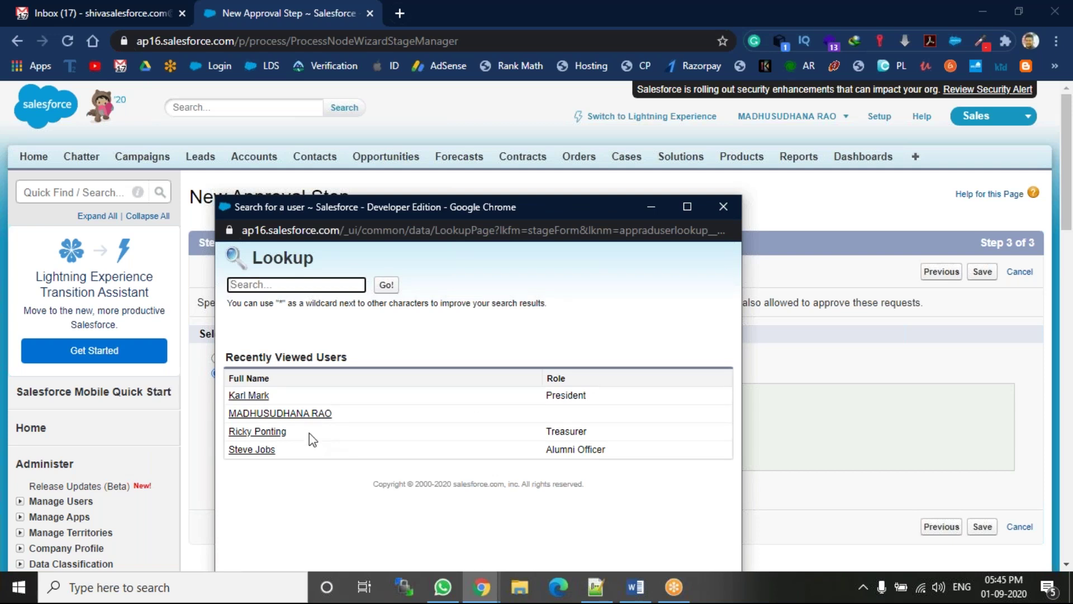
pyautogui.click(259, 450)
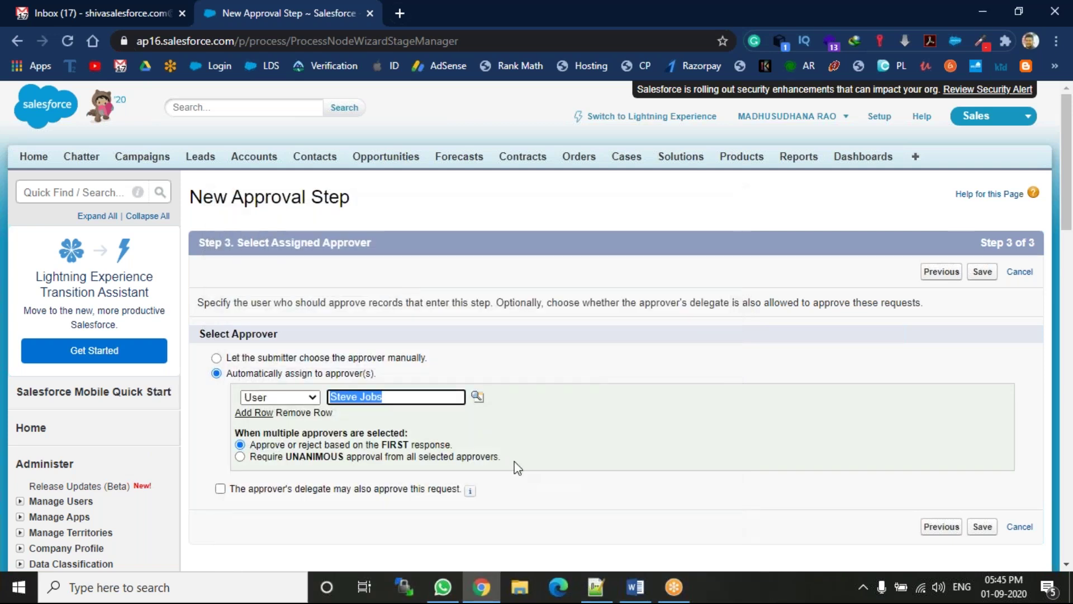
pyautogui.click(515, 462)
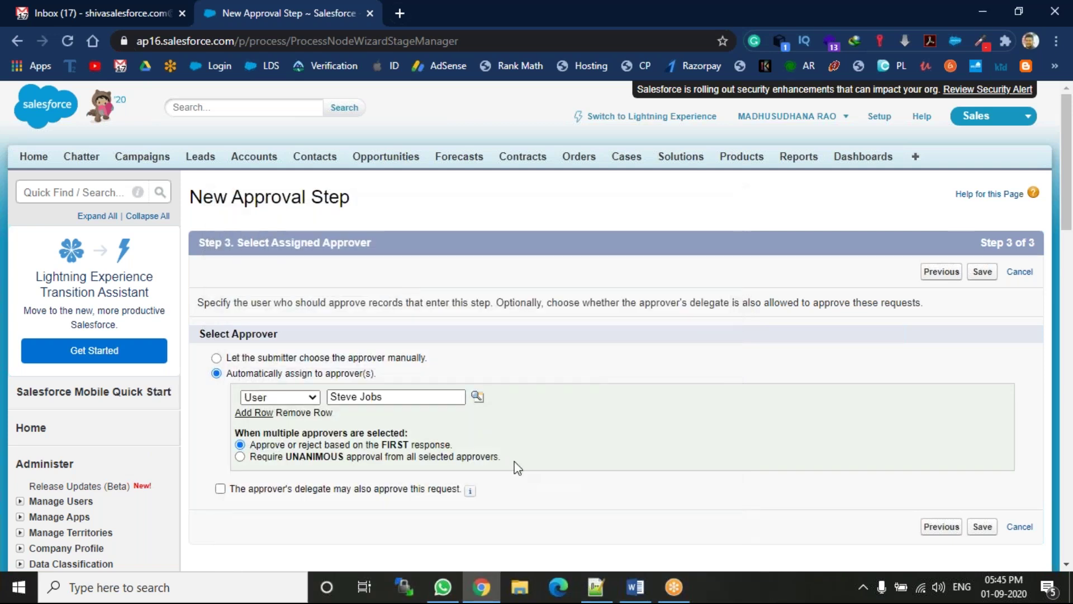
pyautogui.click(980, 526)
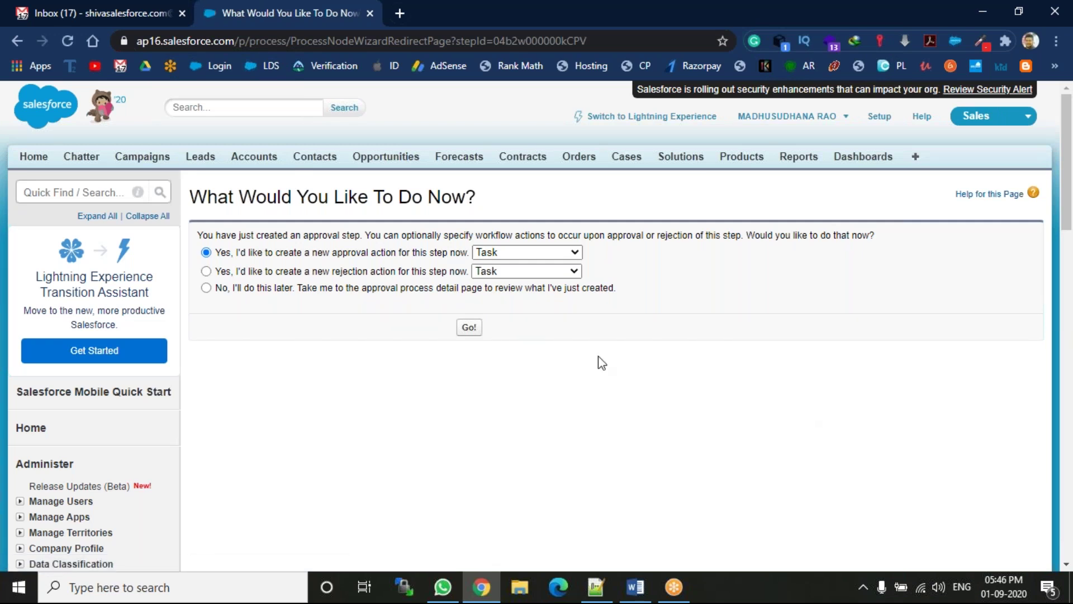
# Skip adding step actions for now ('No, I'll do this later') and go to the process detail page
pyautogui.click(395, 288)
pyautogui.click(470, 327)
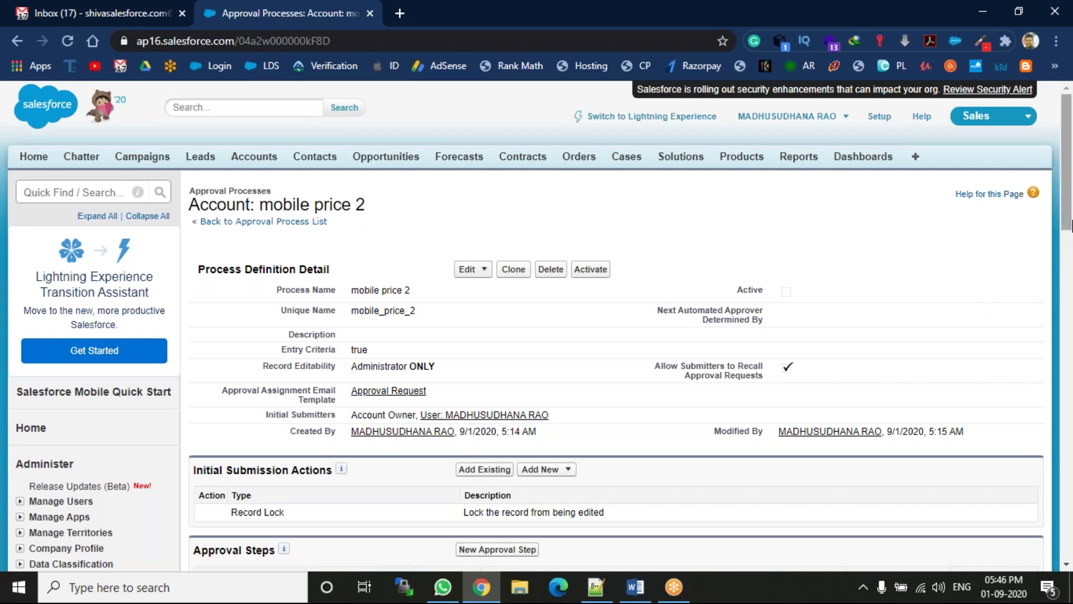
pyautogui.scroll(-1, 1070, 266)
pyautogui.scroll(-6, 1070, 266)
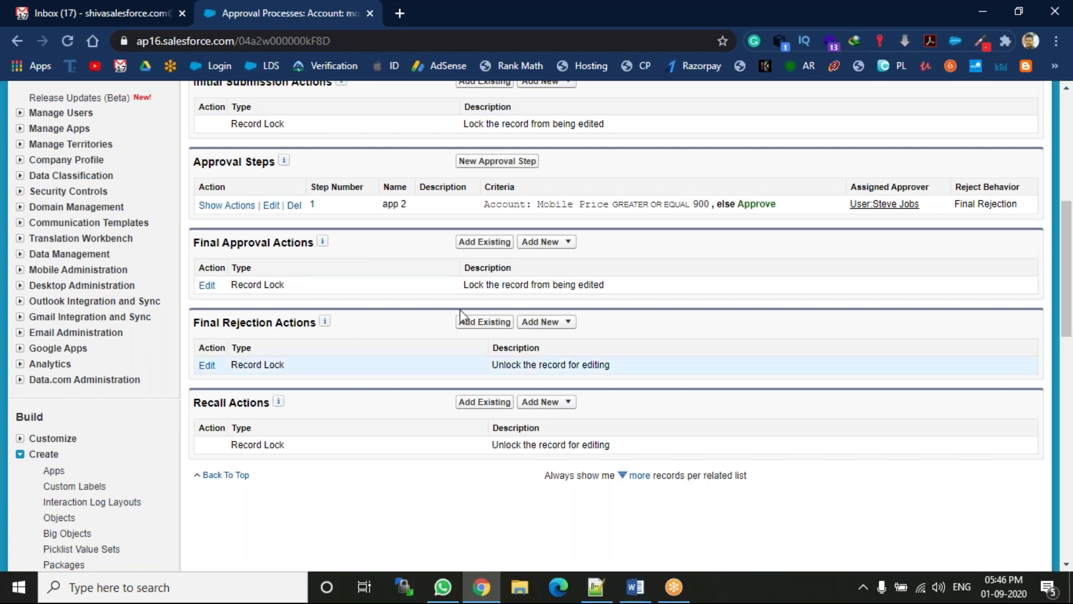
# Add a final approval email alert with description 1 and the Mobile Price Approved template
pyautogui.click(561, 244)
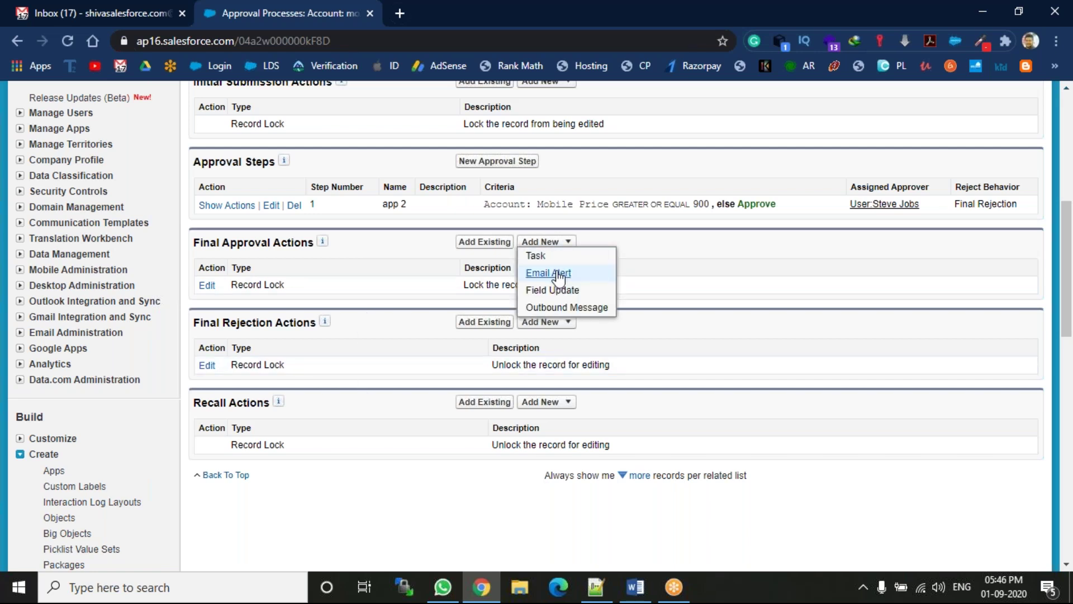
pyautogui.click(552, 271)
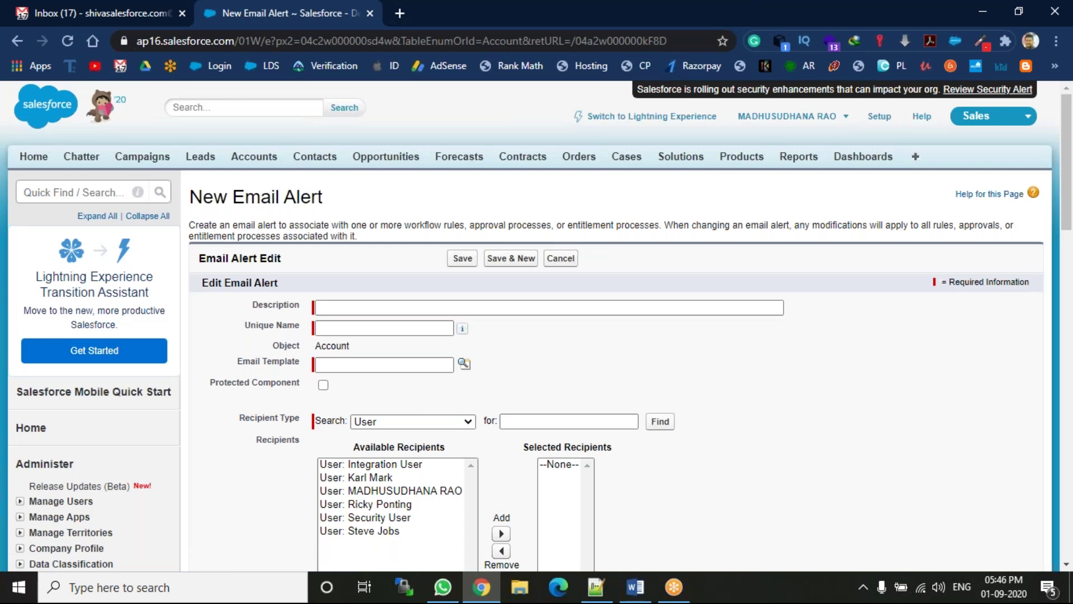
pyautogui.click(491, 307)
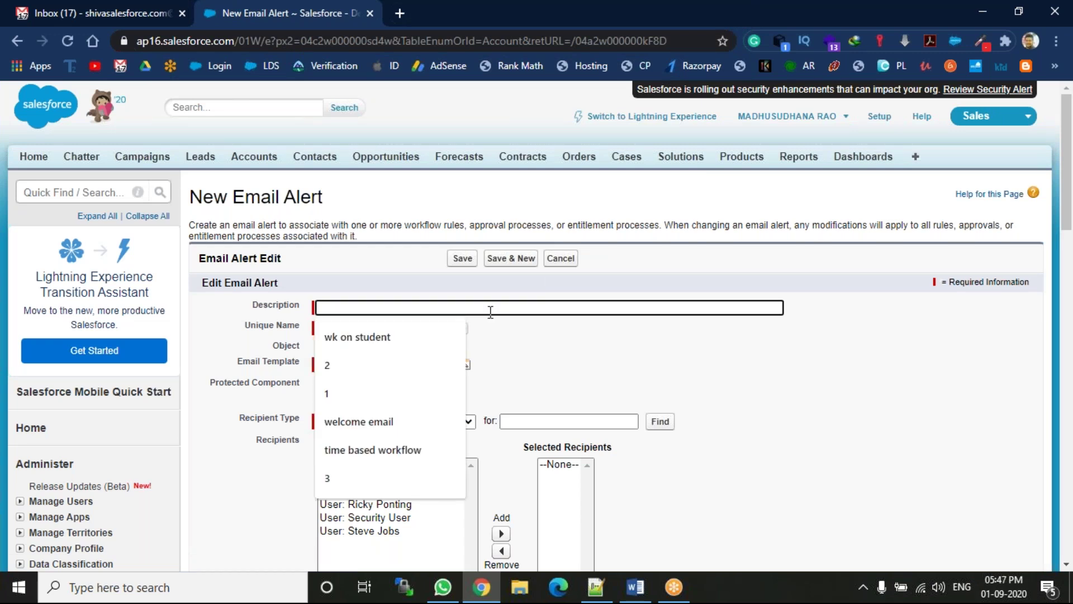
pyautogui.click(377, 394)
pyautogui.click(522, 343)
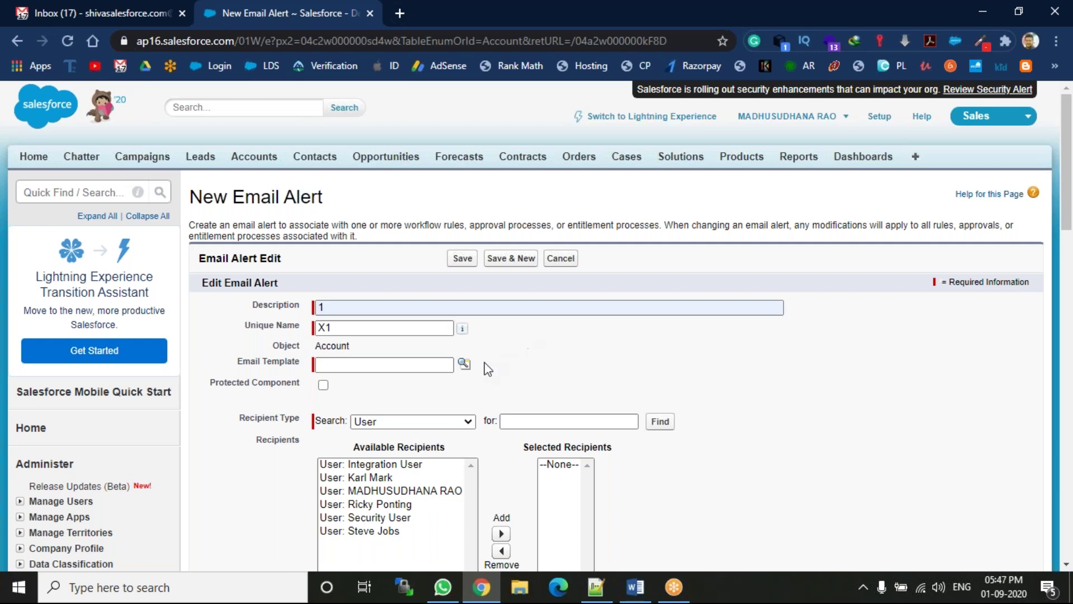
pyautogui.click(464, 365)
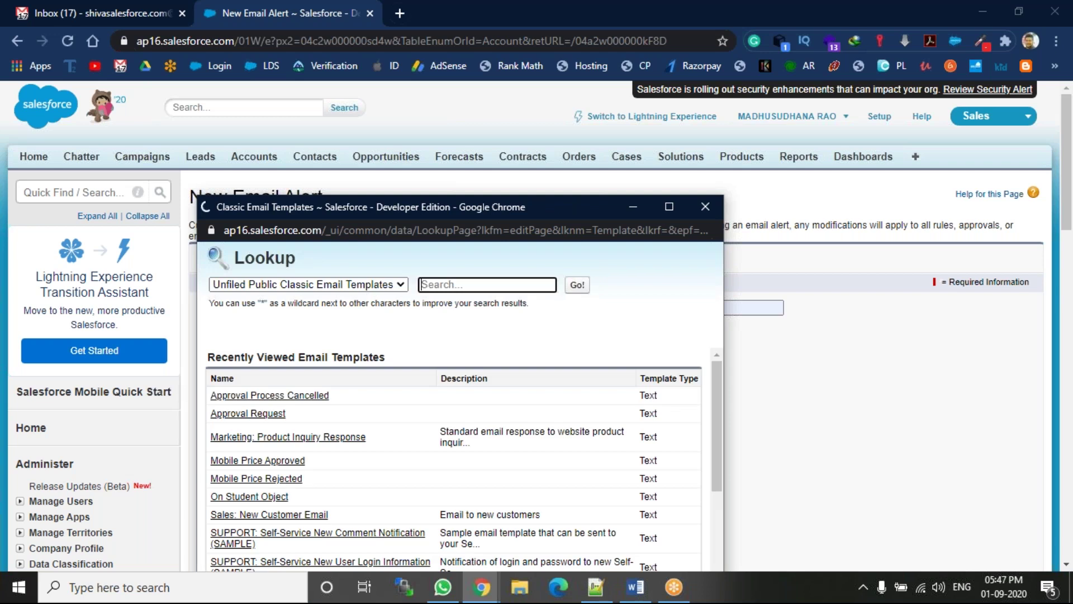
pyautogui.click(274, 461)
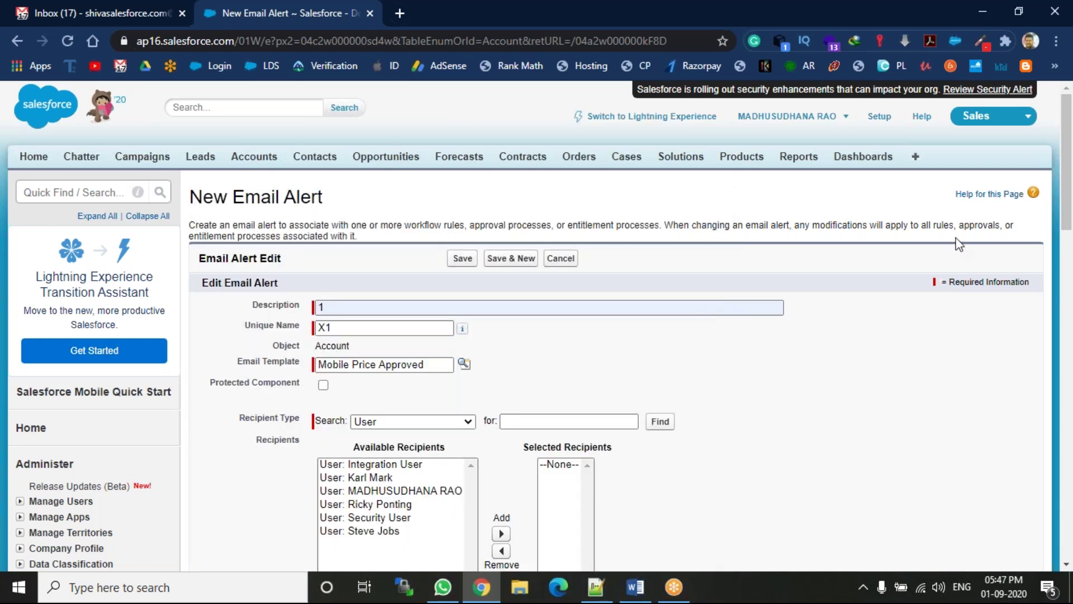
# Add all six available users as alert recipients and save
pyautogui.scroll(-2, 432, 391)
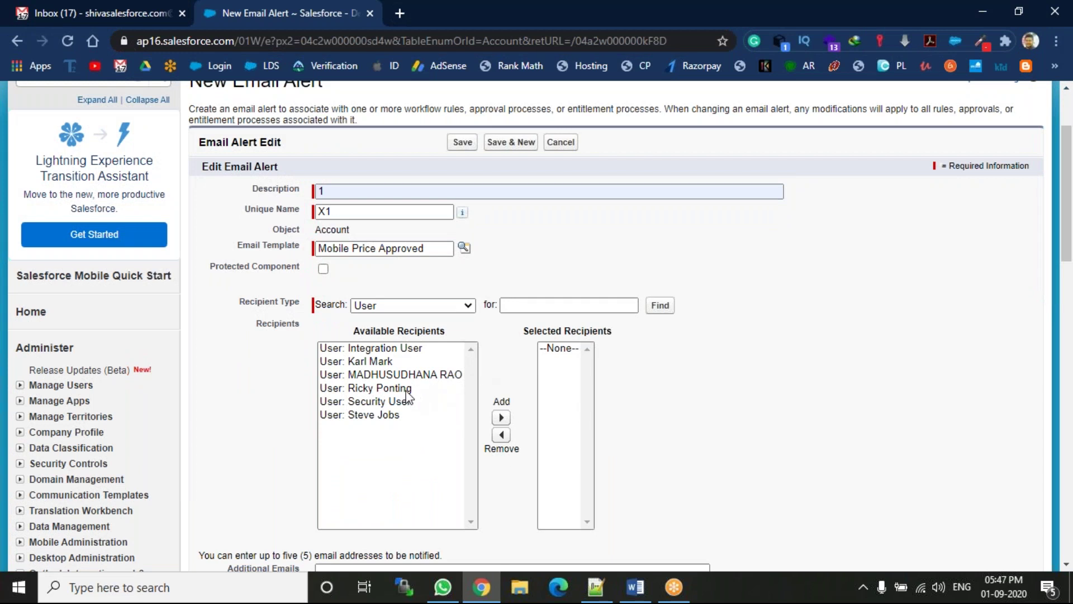
pyautogui.click(432, 441)
pyautogui.hotkey('ctrl', 'a')
pyautogui.click(501, 418)
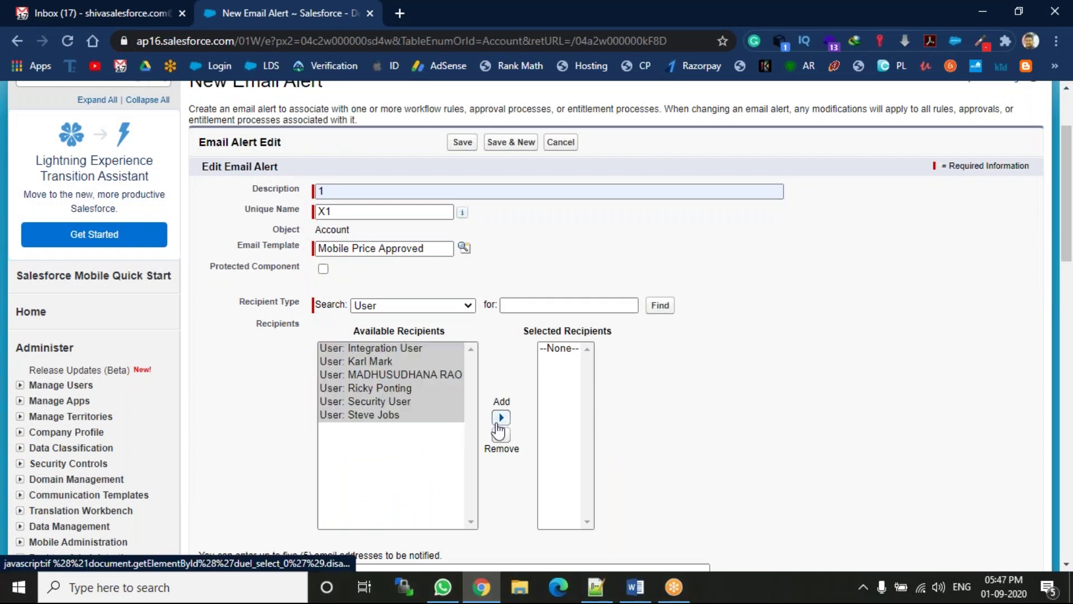
pyautogui.scroll(-4, 854, 305)
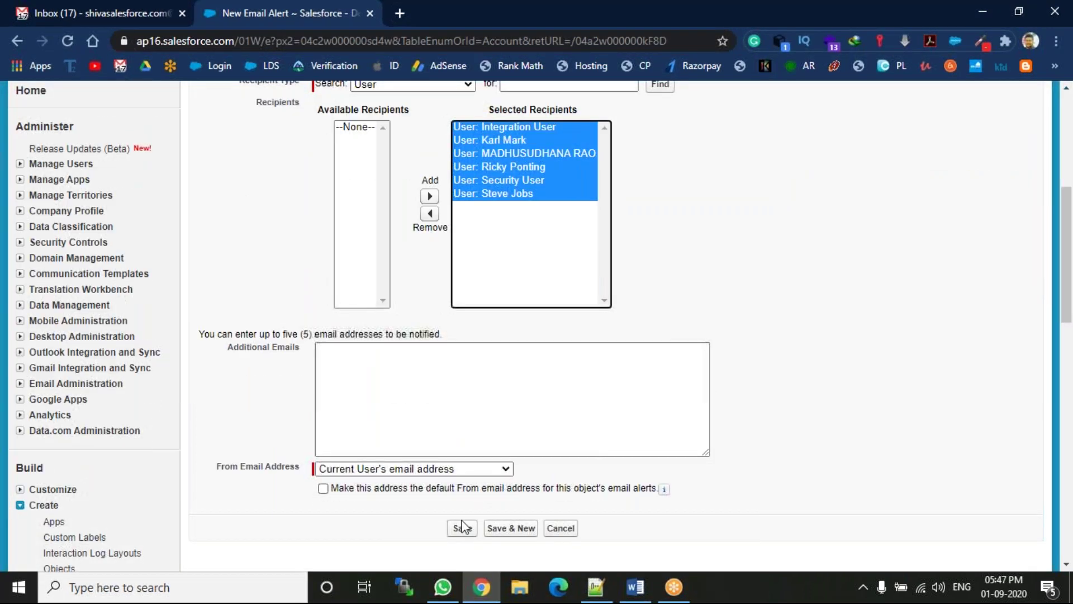
pyautogui.click(459, 529)
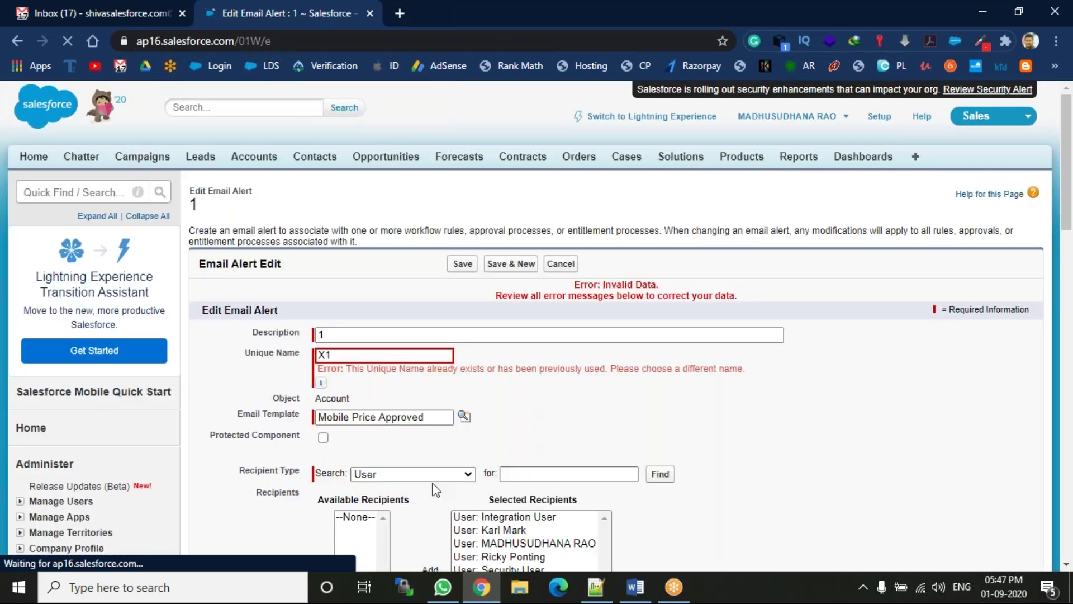
# Fix the duplicate name by changing description to 12 and unique name to X12, then save
pyautogui.click(350, 334)
pyautogui.write('2')
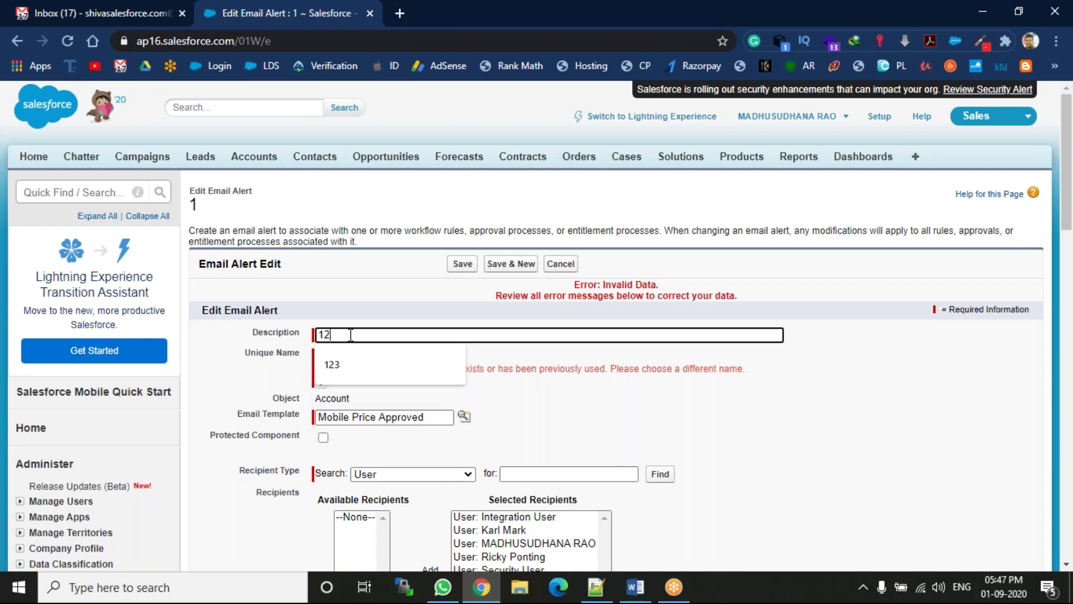
pyautogui.click(408, 397)
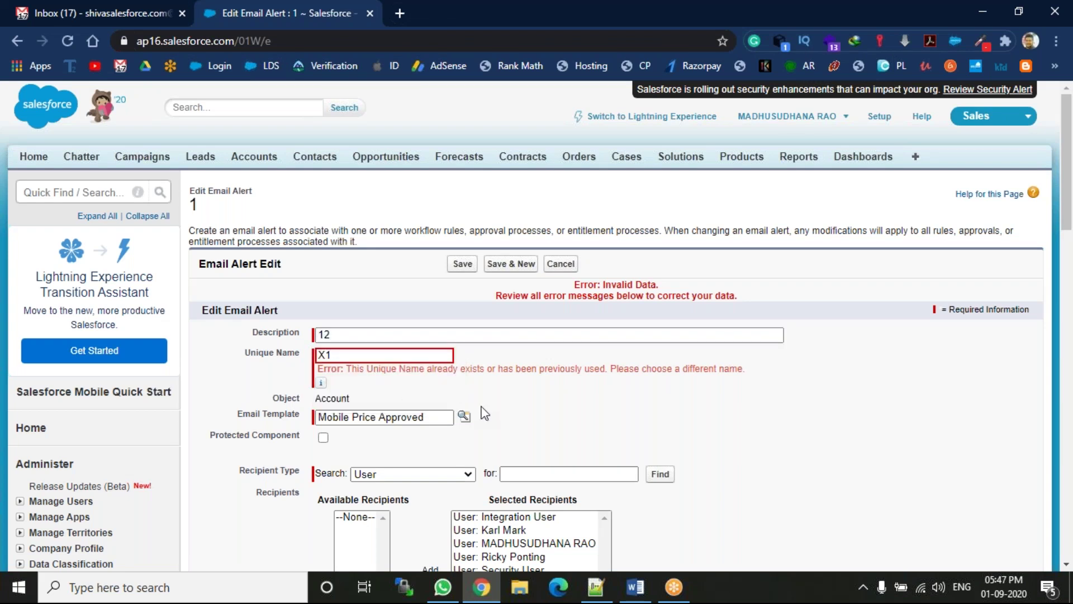
pyautogui.click(350, 355)
pyautogui.write('2')
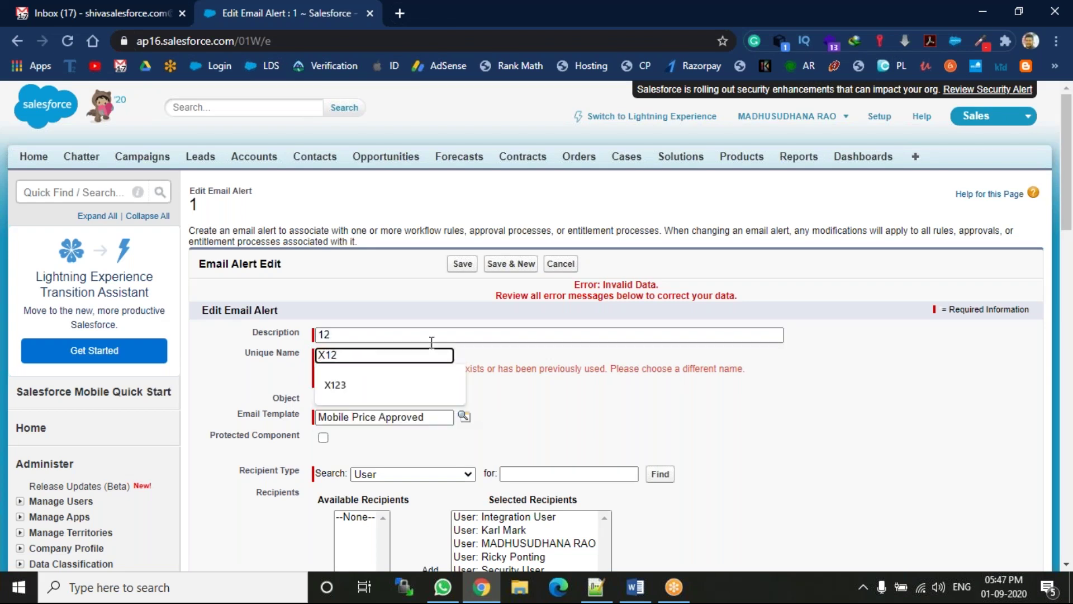
pyautogui.click(551, 415)
pyautogui.click(462, 264)
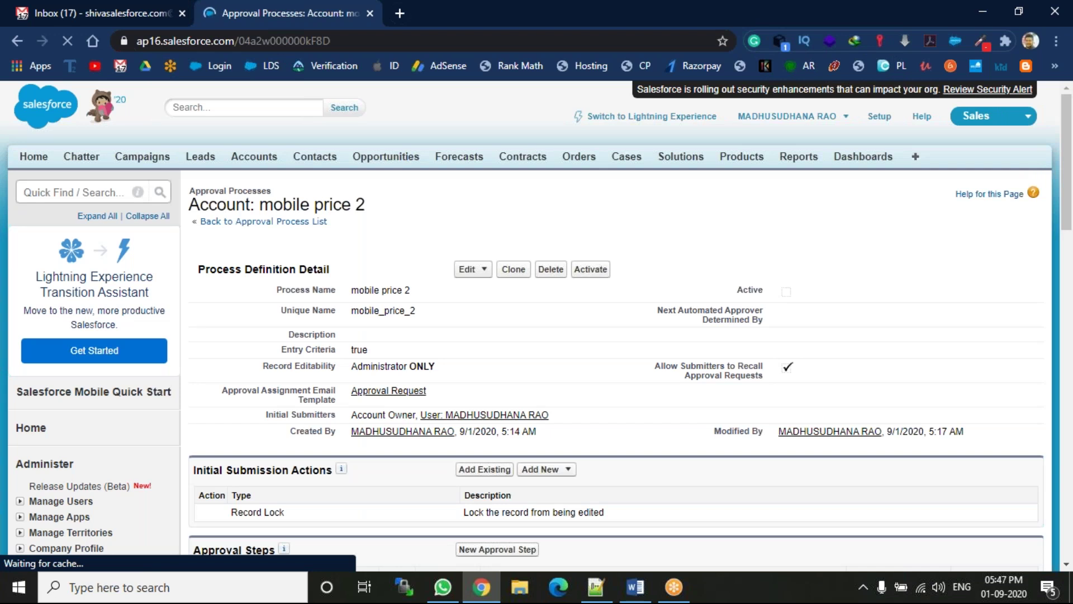
# Add a new final rejection email alert with description 22
pyautogui.moveTo(1066, 162); pyautogui.dragTo(1066, 242)
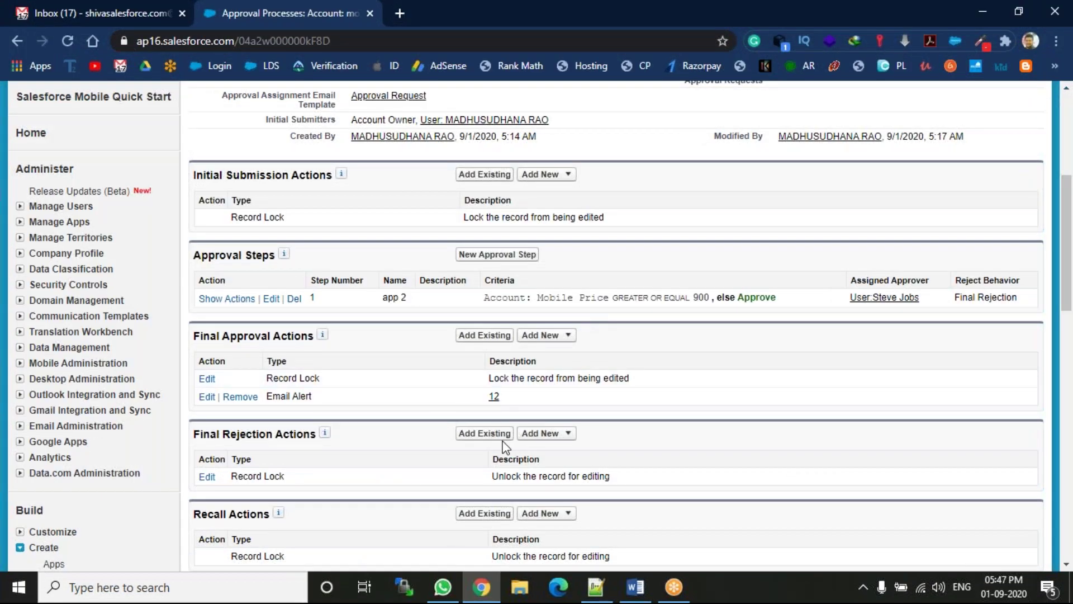
pyautogui.click(568, 434)
pyautogui.click(536, 465)
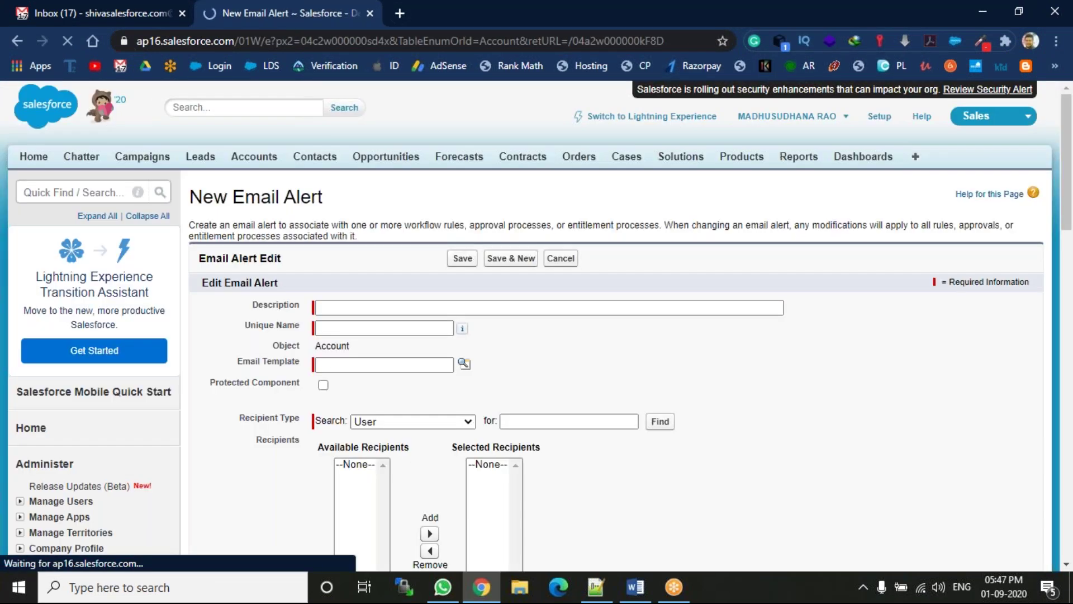
pyautogui.click(520, 309)
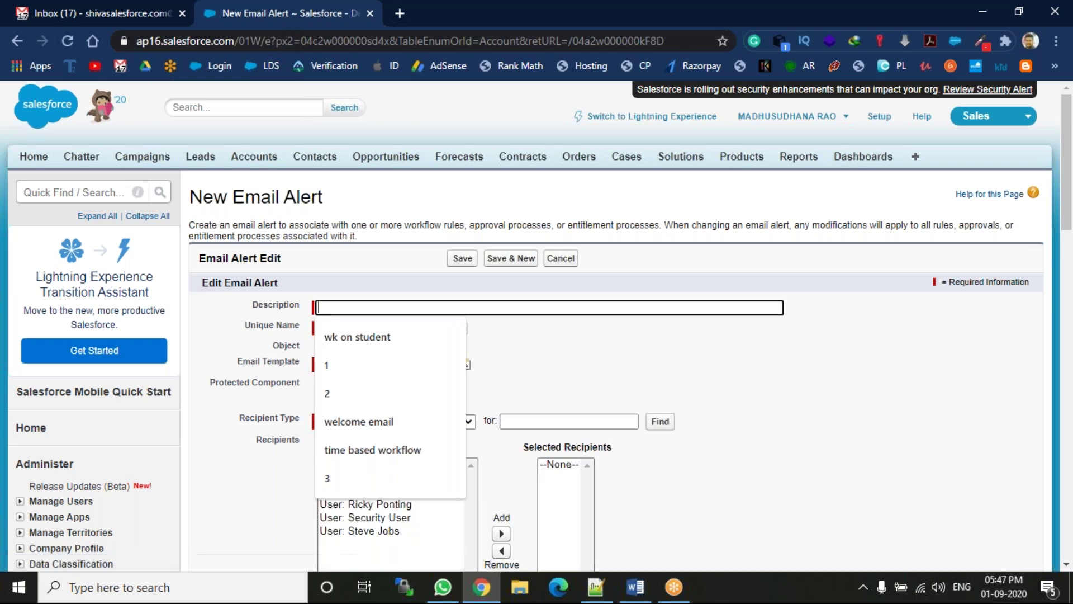
pyautogui.write('1')
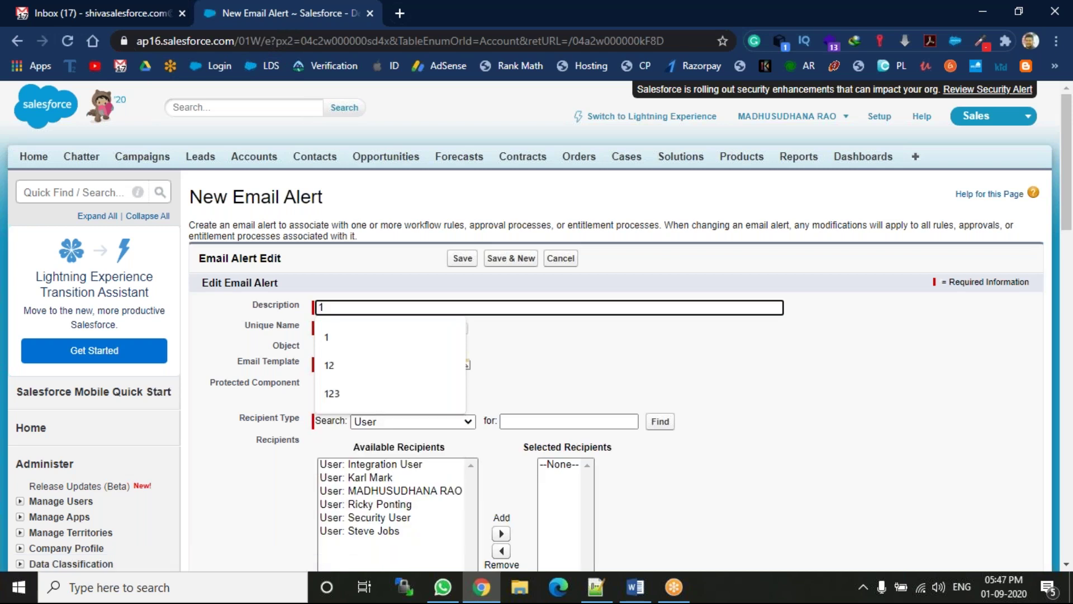
pyautogui.press('BackSpace')
pyautogui.write('22')
pyautogui.press('Tab')
# Set the alert's email template to Mobile Price Rejected
pyautogui.click(385, 364)
pyautogui.click(464, 364)
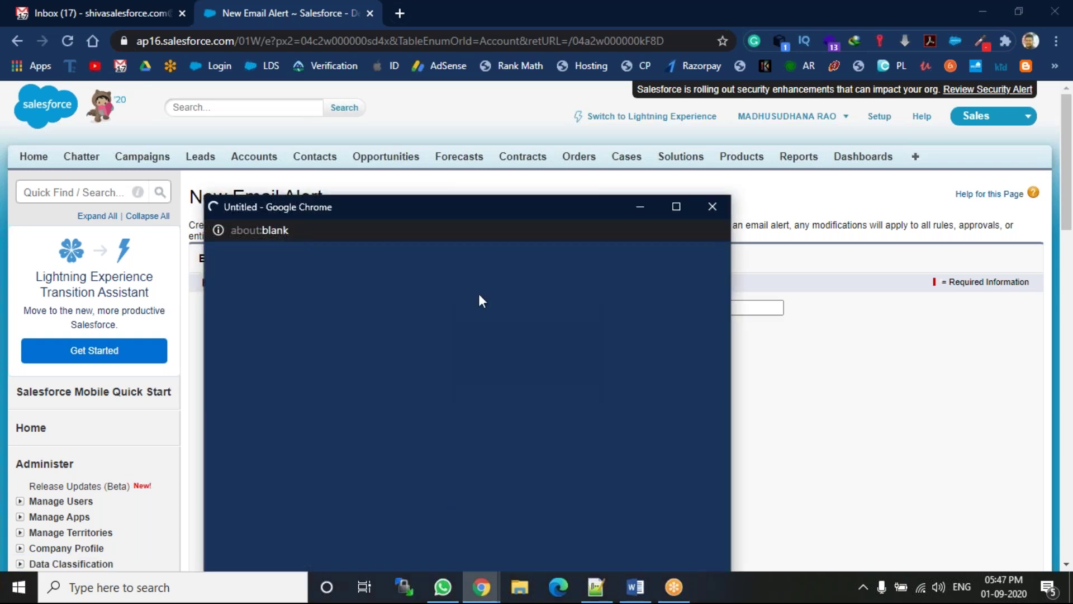
pyautogui.moveTo(499, 200); pyautogui.dragTo(562, 112)
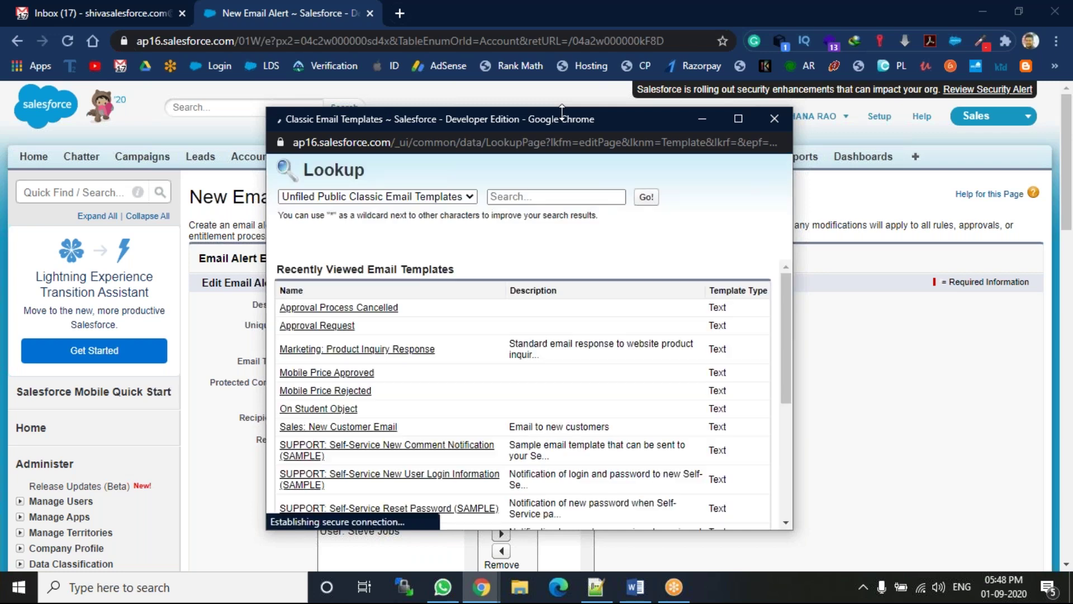
pyautogui.click(345, 392)
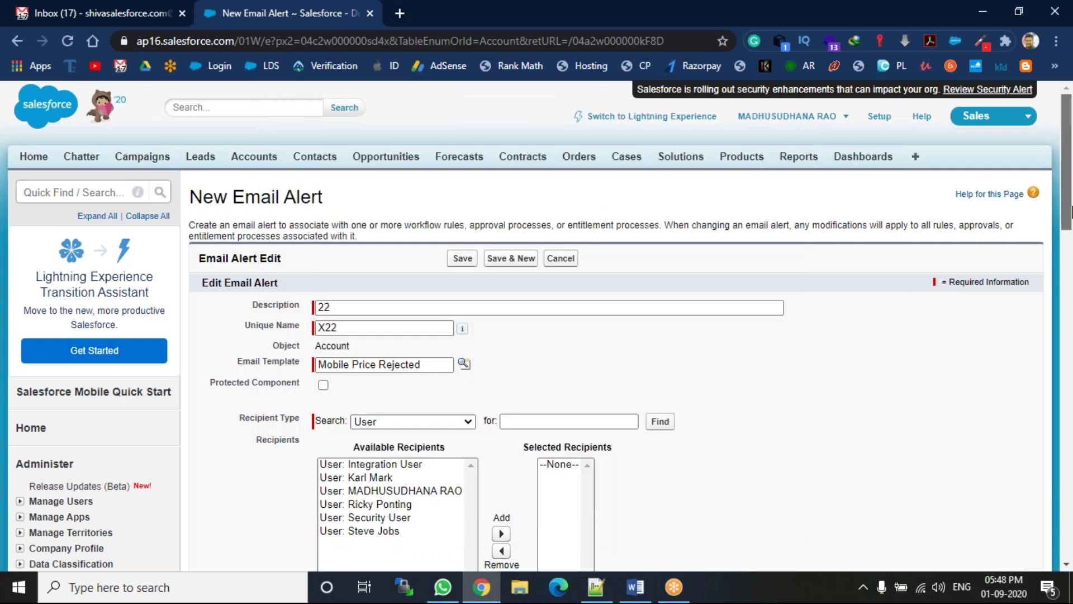
# Add all six users as recipients and save the rejection email alert
pyautogui.scroll(-2, 748, 338)
pyautogui.click(414, 467)
pyautogui.hotkey('ctrl', 'a')
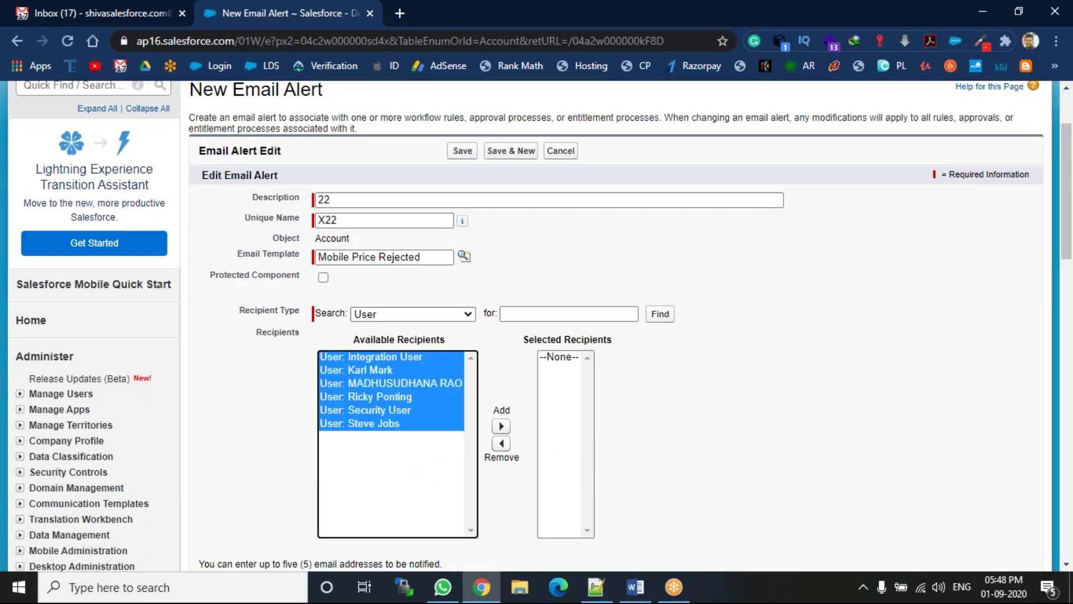
pyautogui.click(501, 426)
pyautogui.click(503, 423)
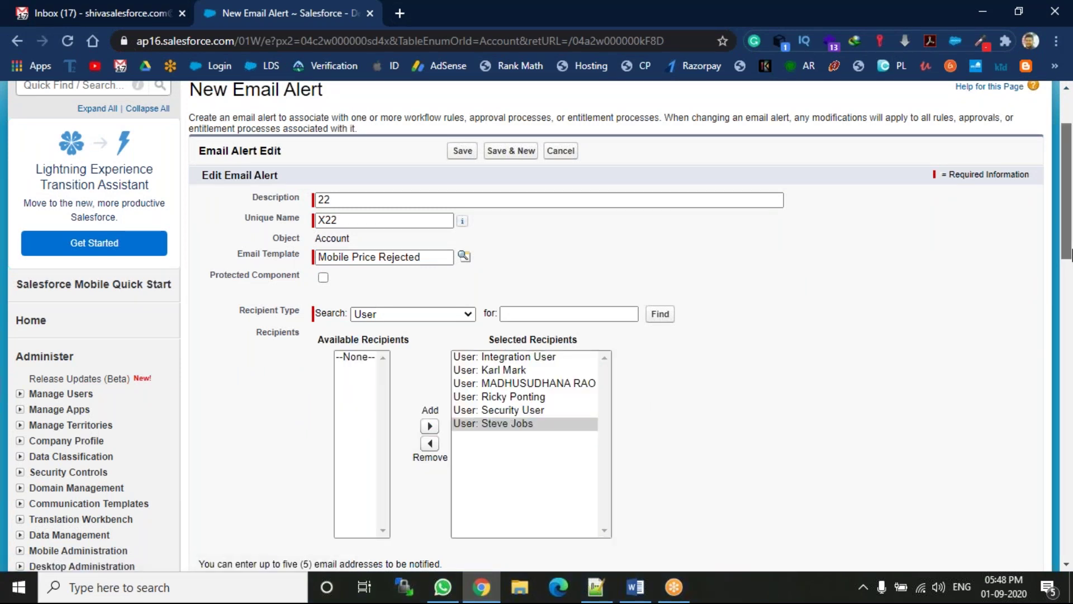
pyautogui.scroll(-2, 1071, 336)
pyautogui.scroll(4, 576, 194)
pyautogui.scroll(-7, 575, 195)
pyautogui.scroll(7, 575, 194)
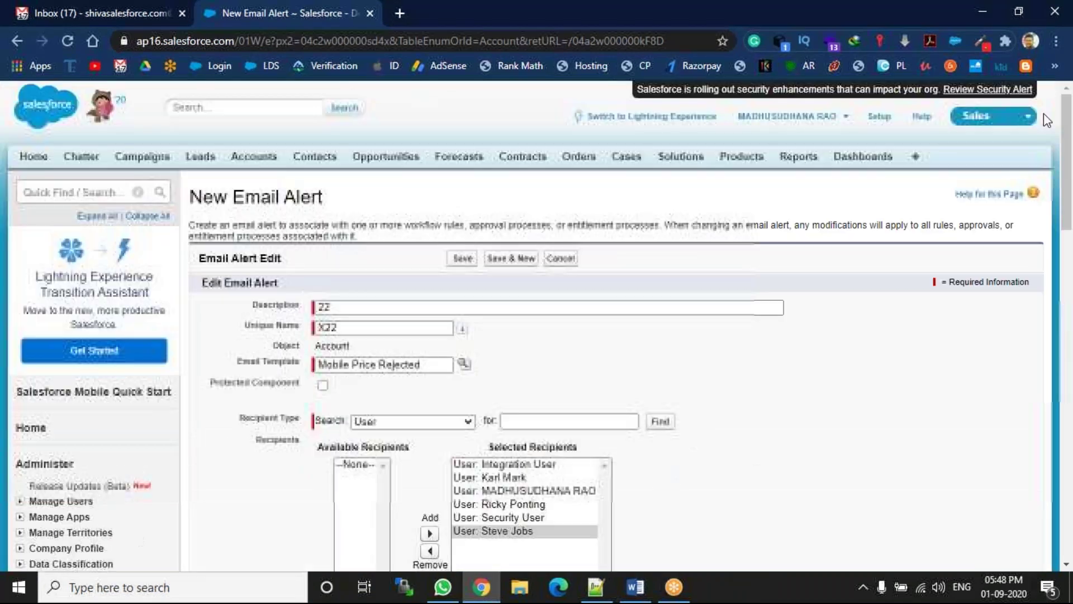
pyautogui.click(462, 260)
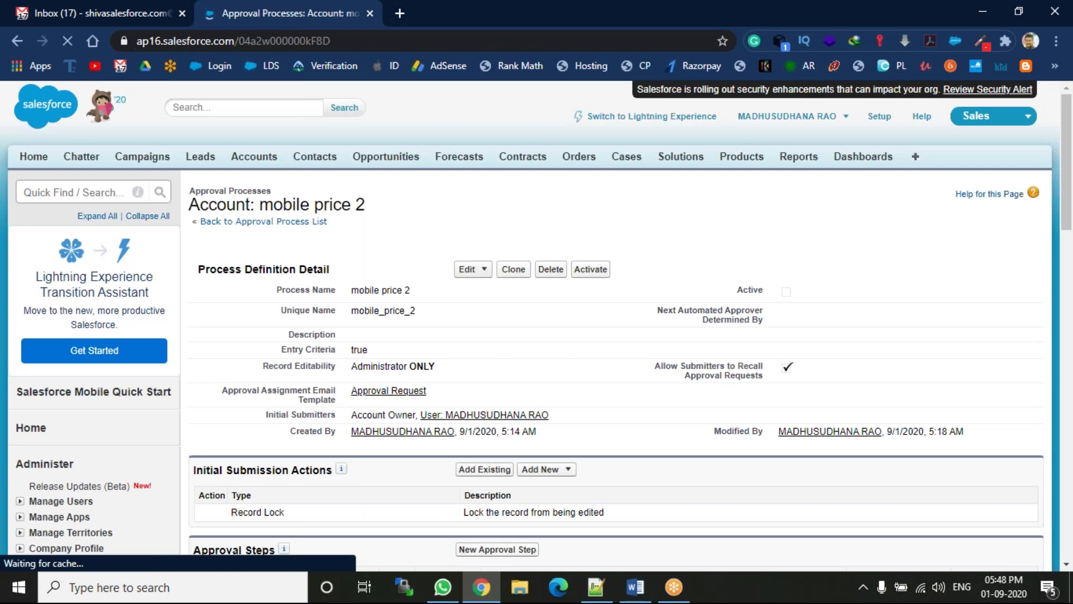
# Add a new recall email alert and enter its description
pyautogui.scroll(-7, 1066, 159)
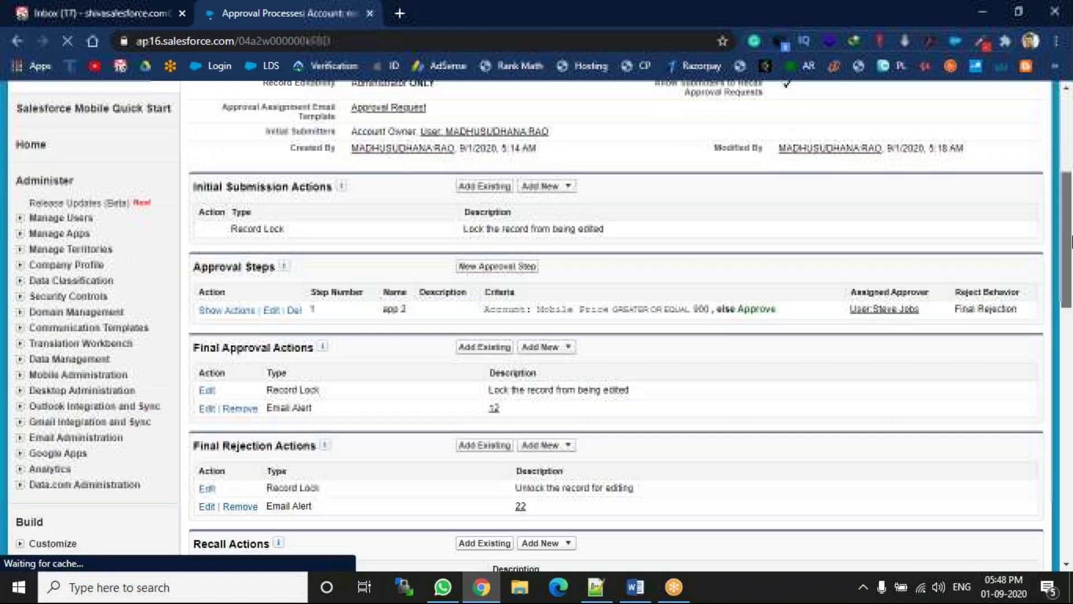
pyautogui.click(540, 420)
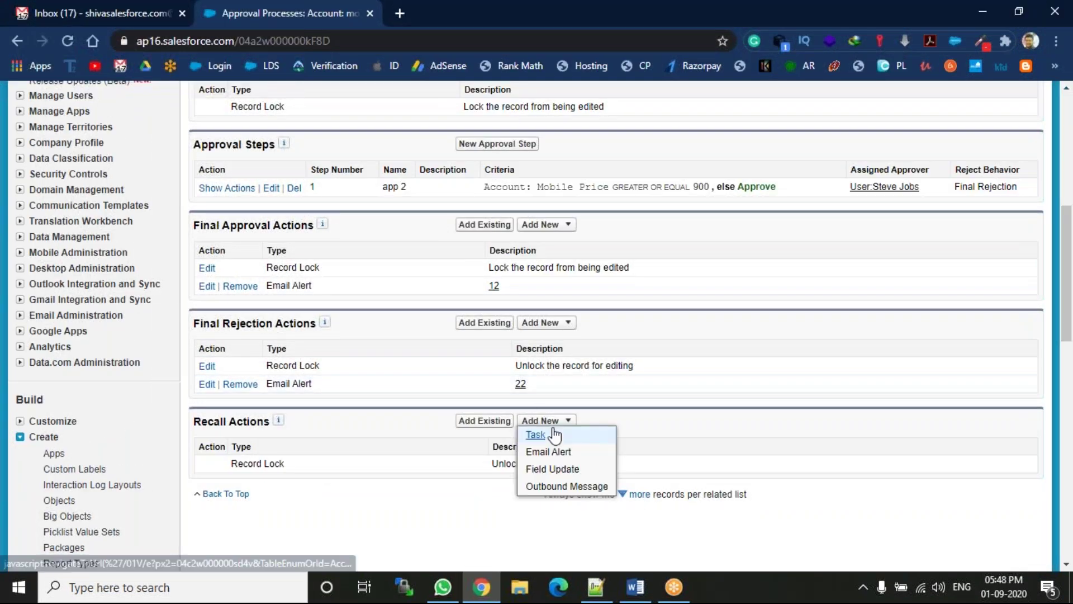
pyautogui.click(547, 450)
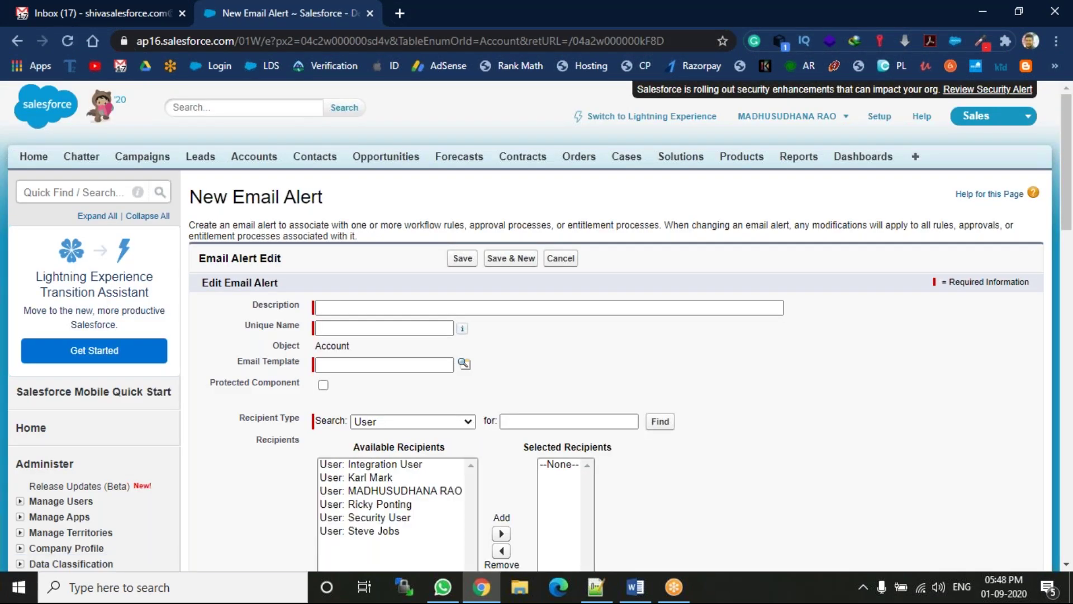
pyautogui.click(441, 307)
pyautogui.write('333')
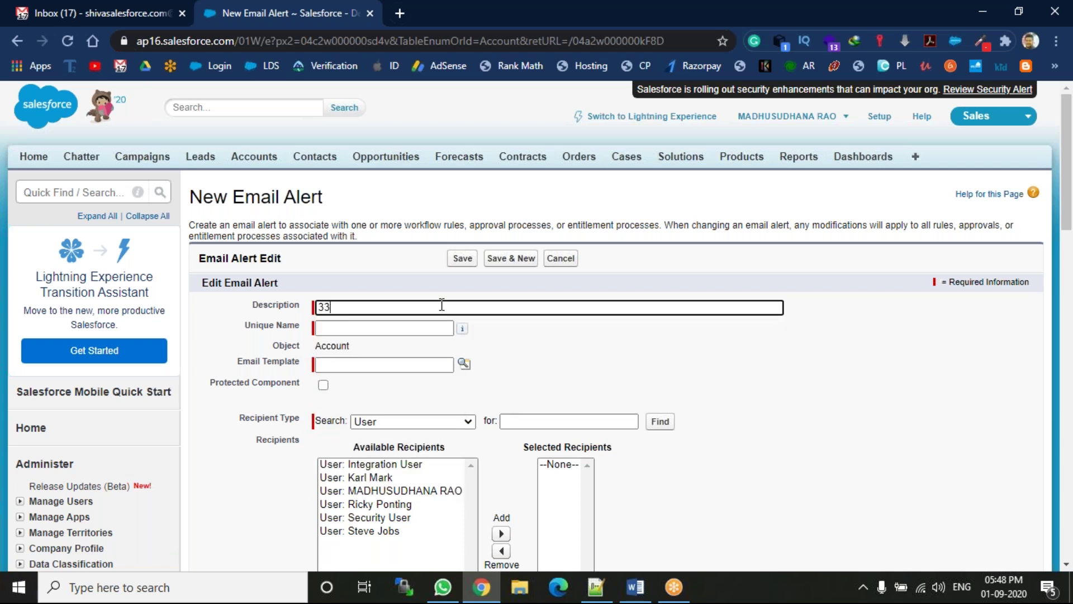
pyautogui.click(575, 394)
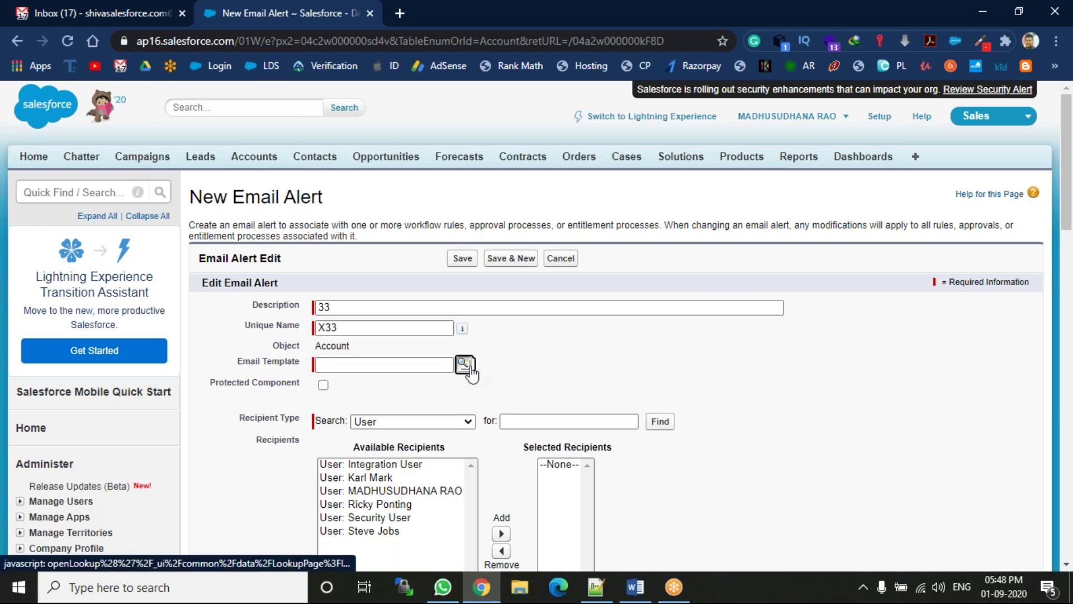
# Set the alert's email template to Approval Process Cancelled
pyautogui.click(467, 367)
pyautogui.moveTo(468, 215); pyautogui.dragTo(538, 102)
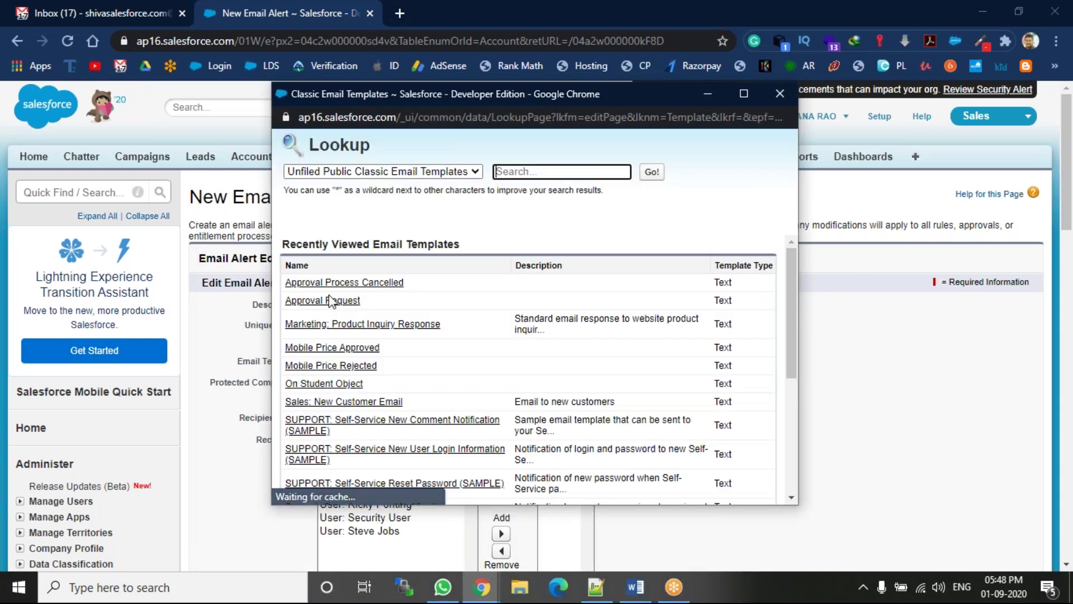
pyautogui.click(334, 366)
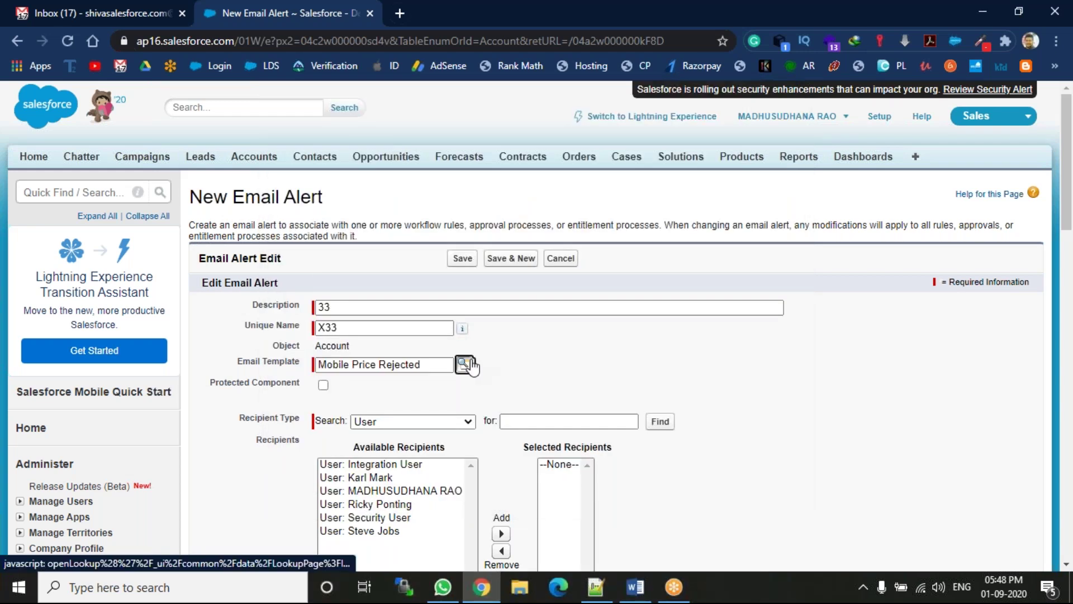
pyautogui.click(465, 364)
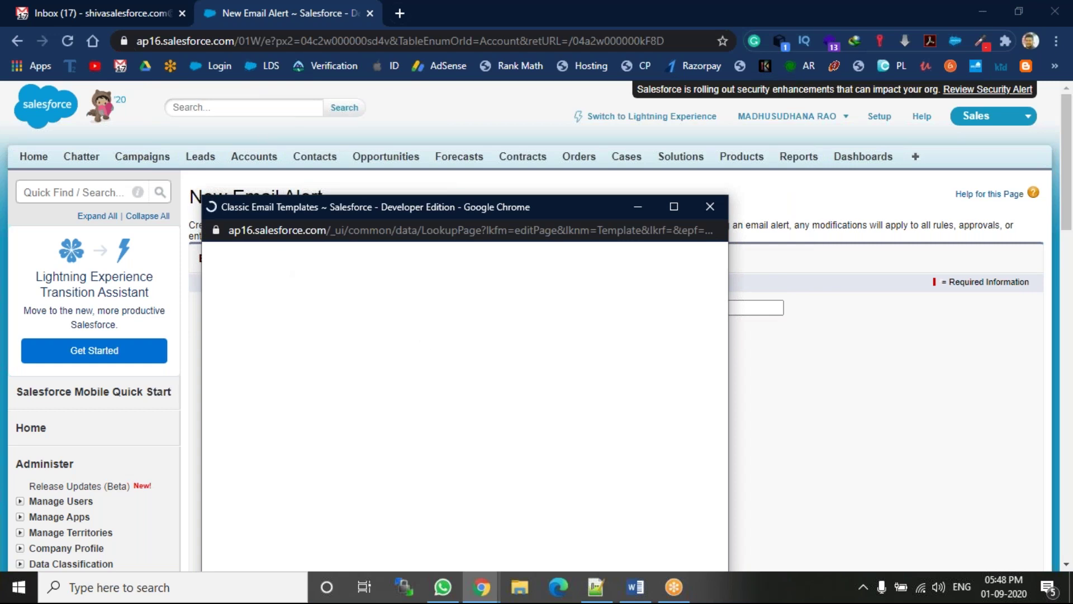
pyautogui.click(262, 353)
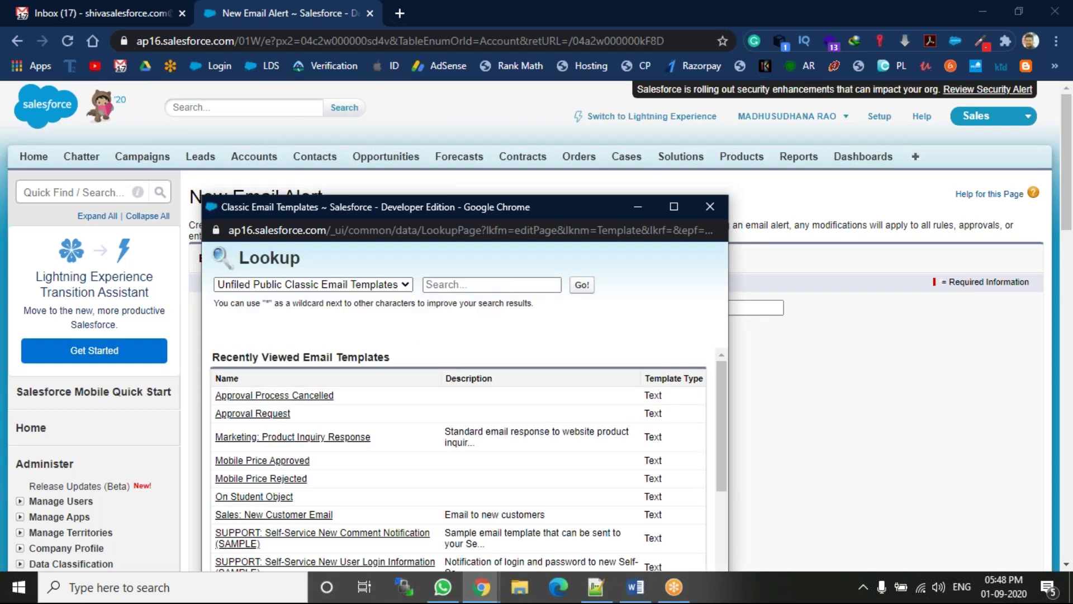
pyautogui.click(279, 395)
# Add all six users as recipients and save the recall email alert
pyautogui.scroll(-1, 453, 471)
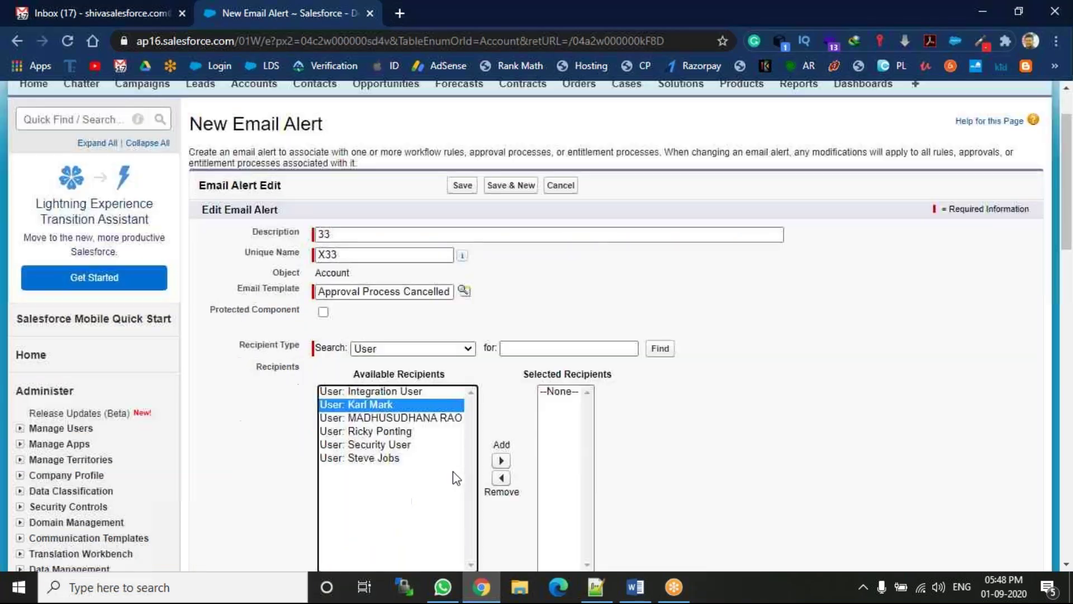
pyautogui.click(454, 474)
pyautogui.hotkey('ctrl', 'a')
pyautogui.click(501, 461)
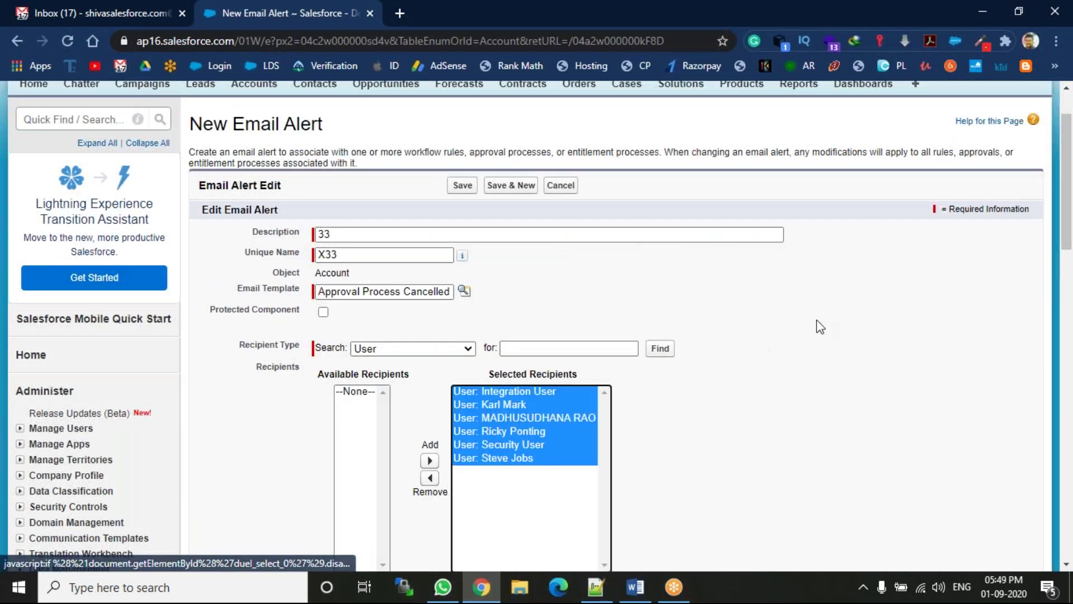
pyautogui.moveTo(1070, 179); pyautogui.dragTo(1070, 271)
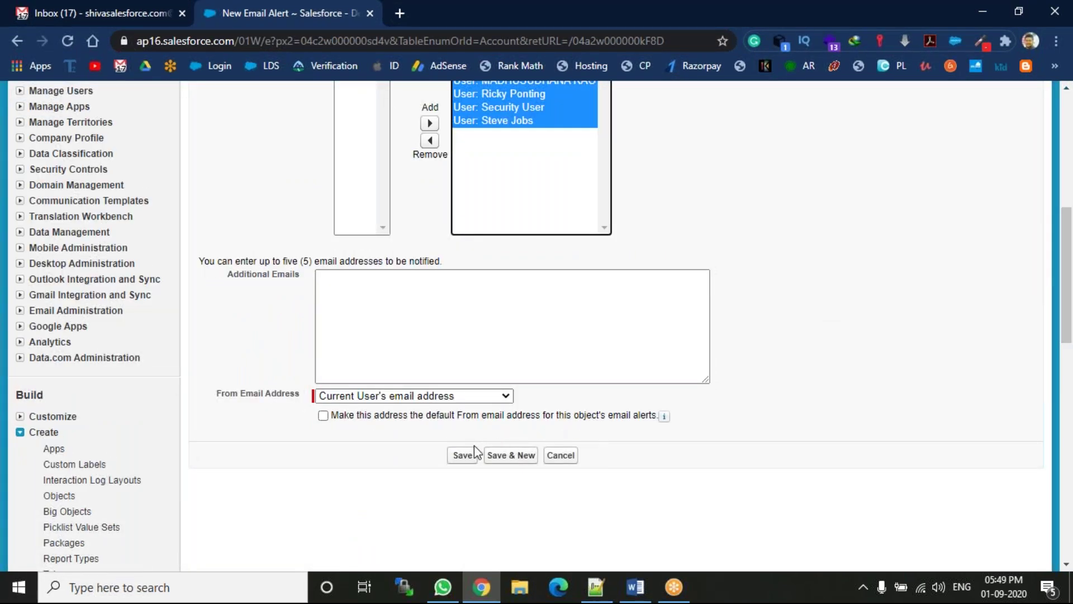
pyautogui.click(461, 456)
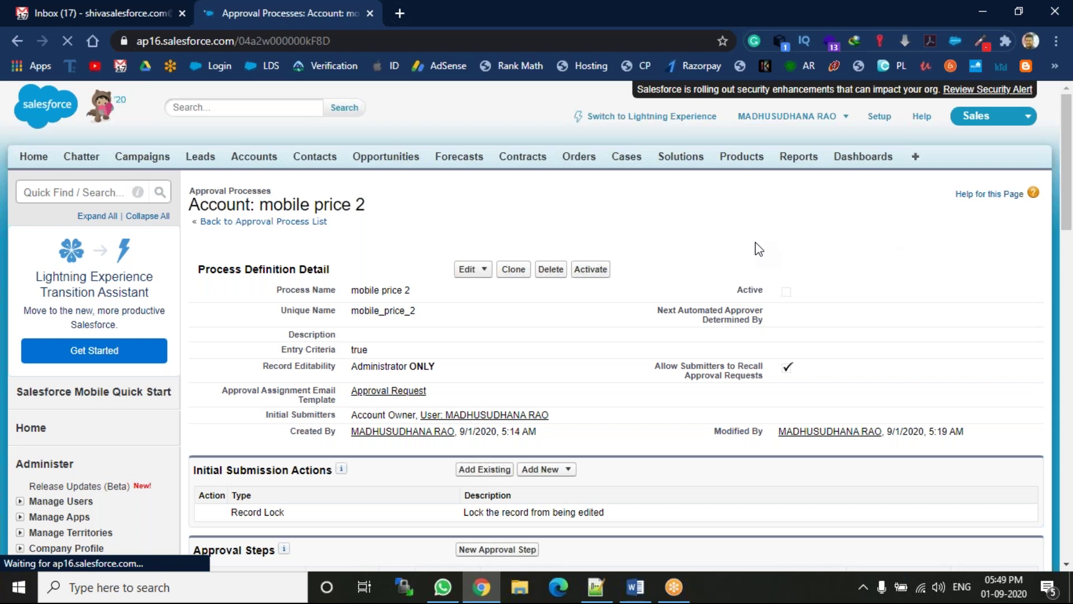
# Activate the mobile price 2 approval process and confirm
pyautogui.click(590, 269)
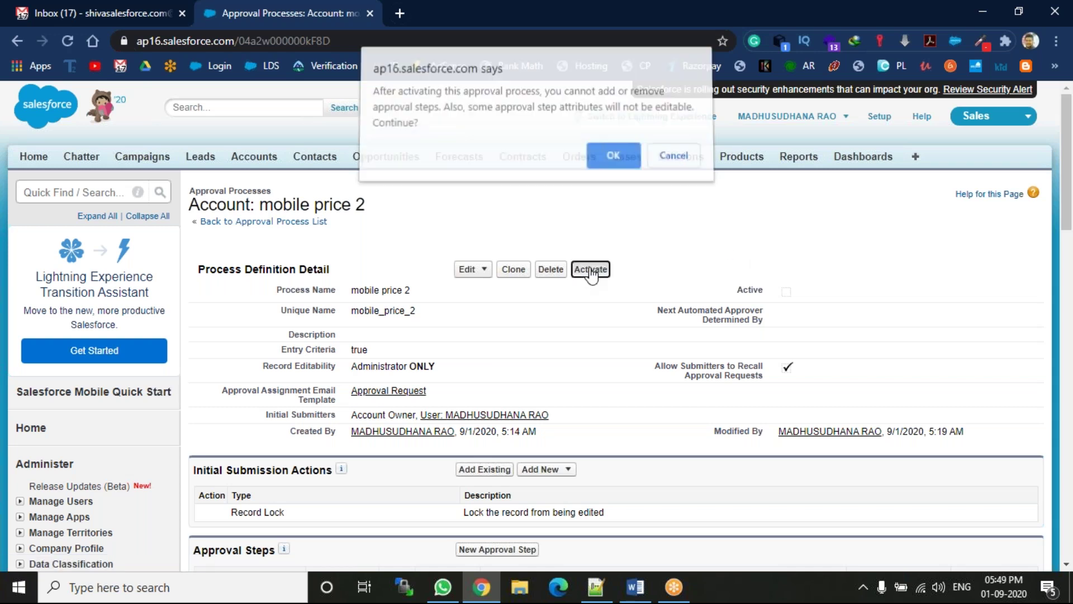
pyautogui.click(607, 160)
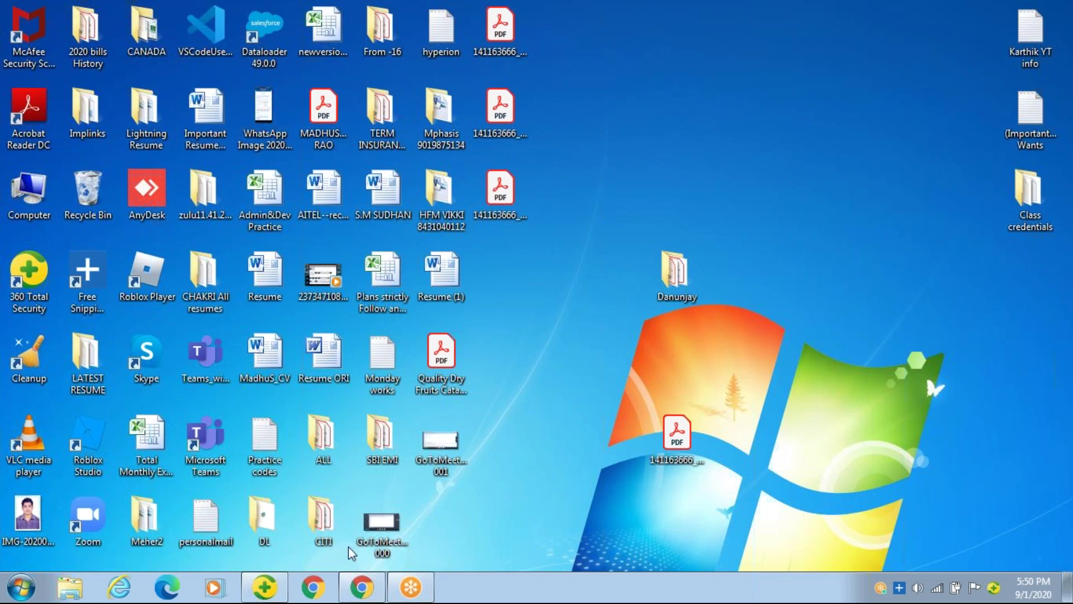
# Restore the Chrome window showing the GoToMeeting page from the taskbar
pyautogui.moveTo(371, 592)
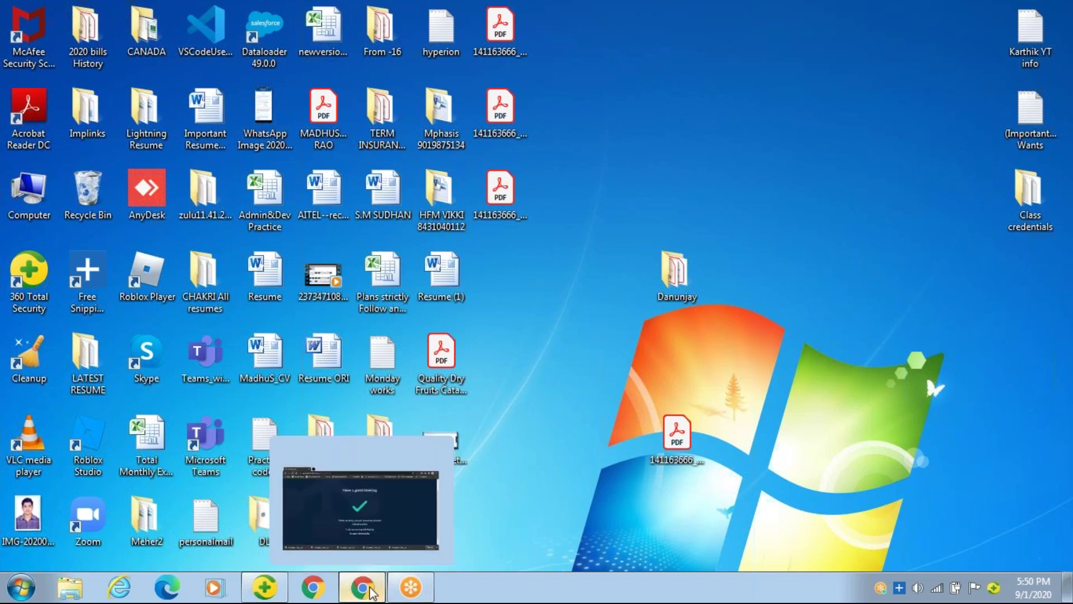
pyautogui.click(371, 592)
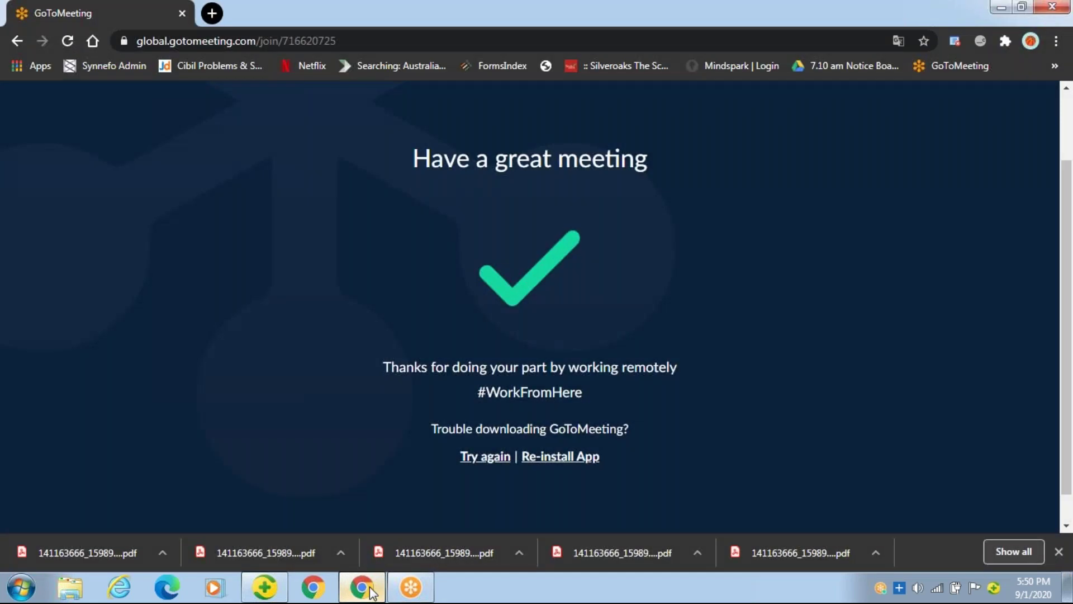
# Open login.salesforce.com in a new tab and log in with the account username and password
pyautogui.click(211, 14)
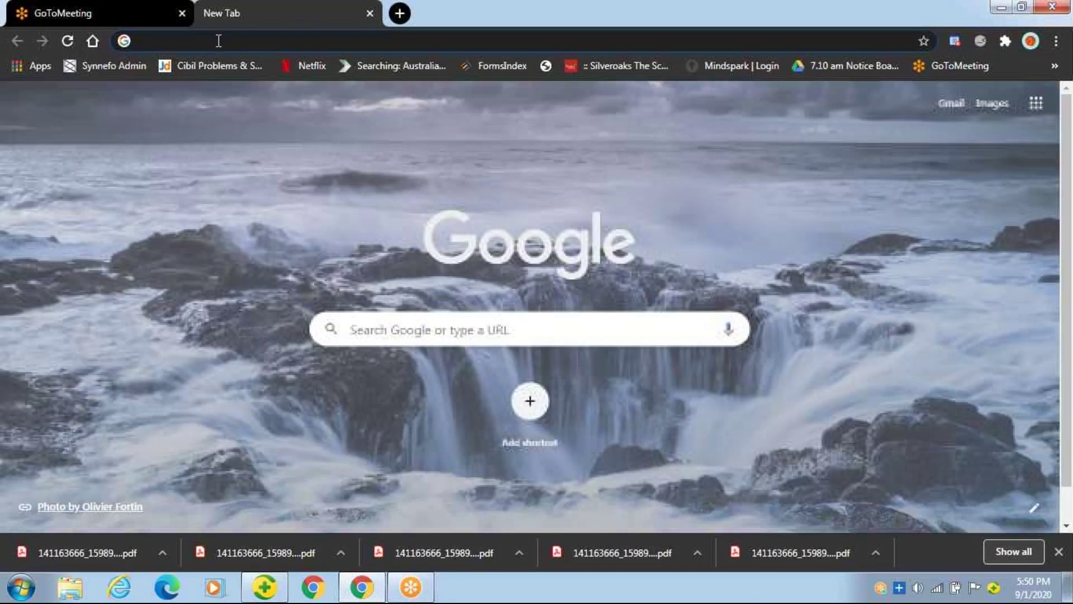
pyautogui.write('l')
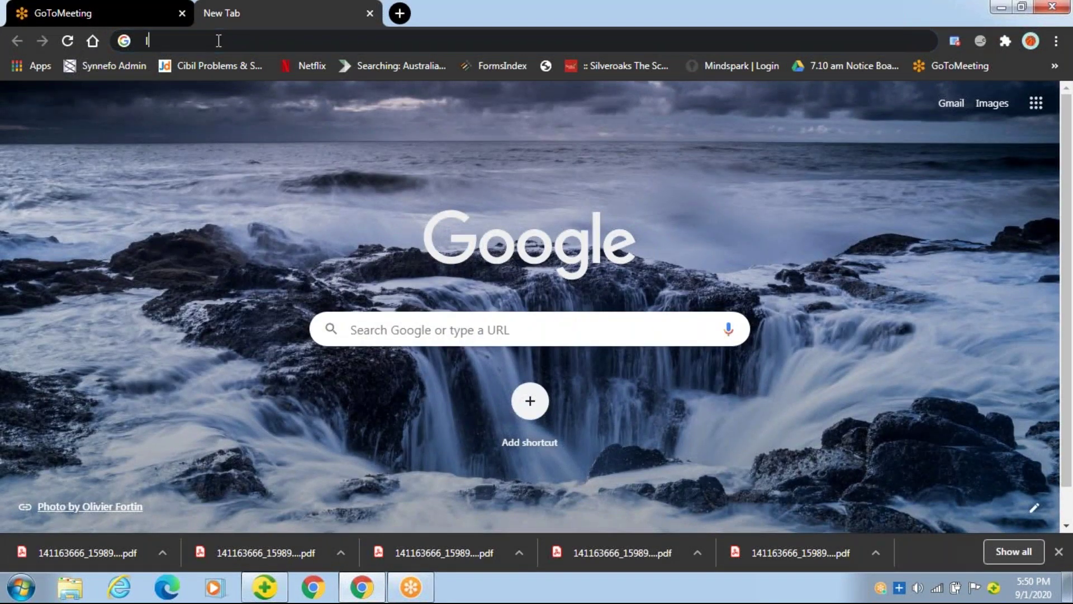
pyautogui.write('ogin')
pyautogui.press('Return')
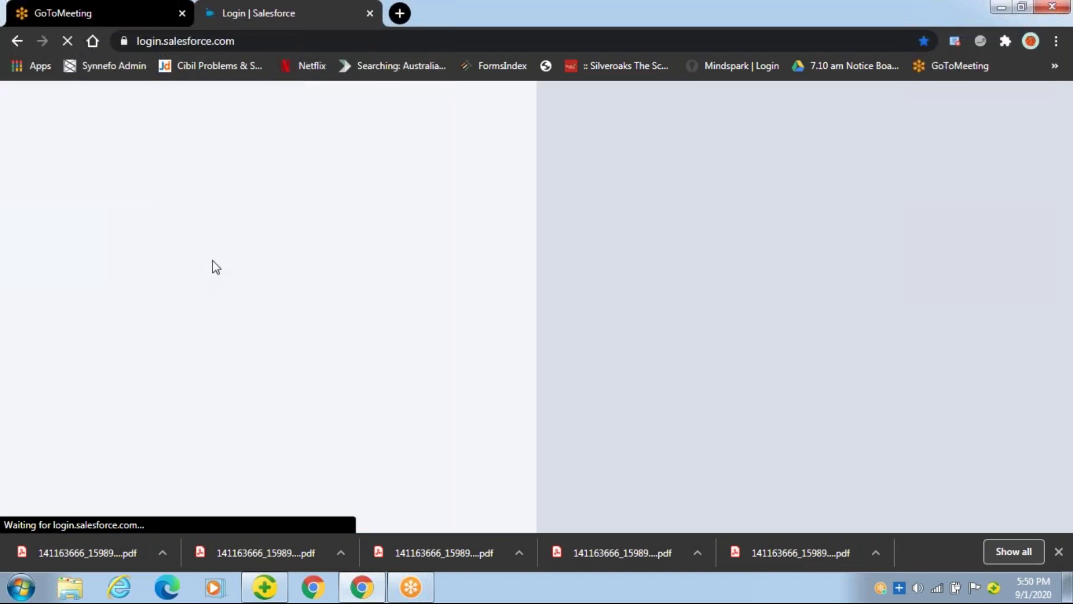
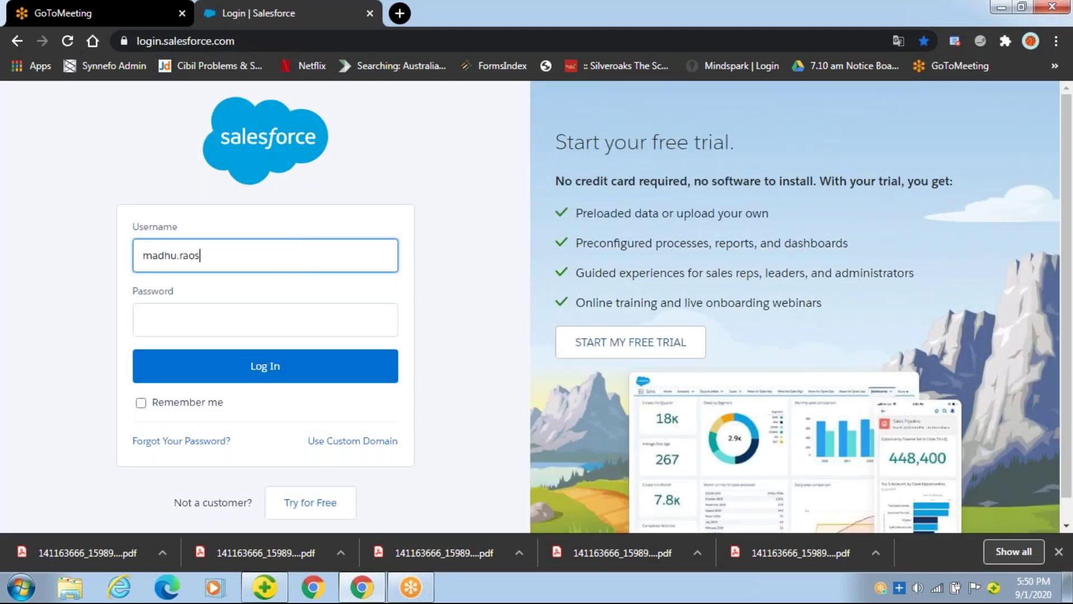
pyautogui.click(265, 319)
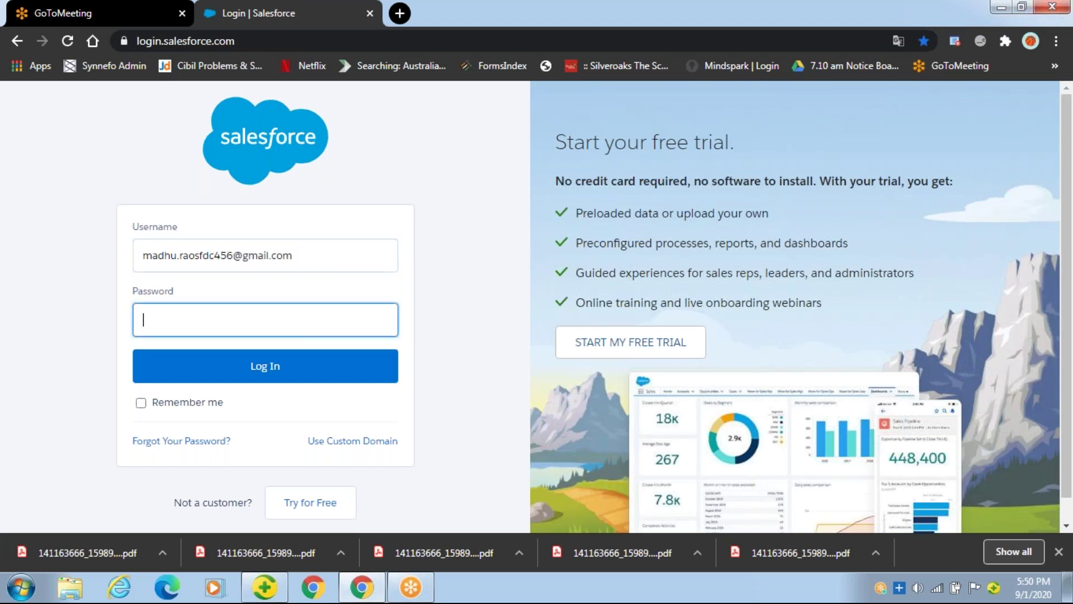
pyautogui.write('**********')
pyautogui.click(213, 361)
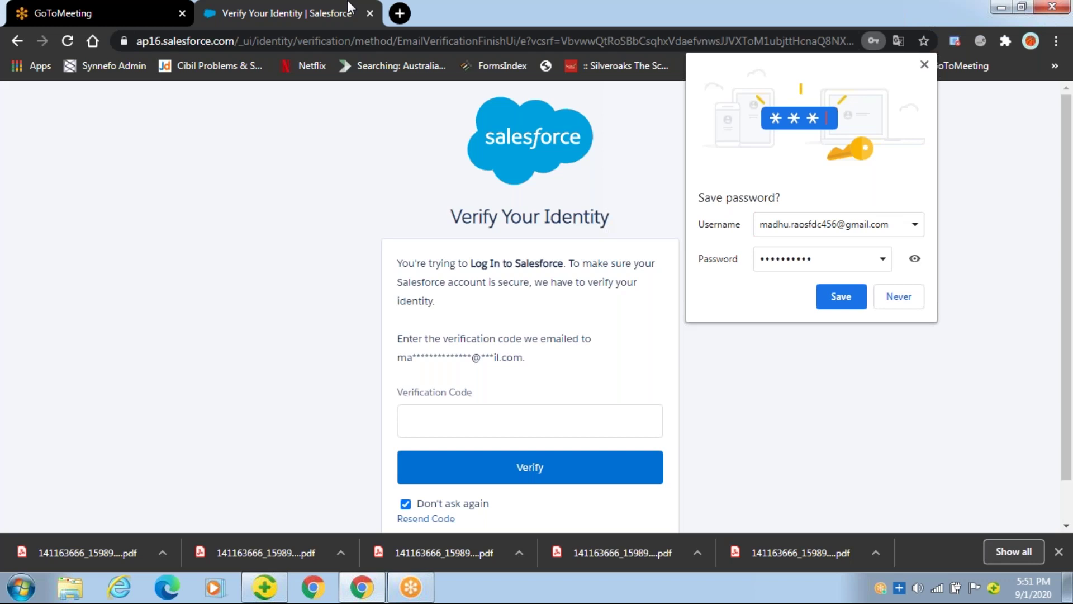
# Enter the emailed verification code and verify the login
pyautogui.click(495, 431)
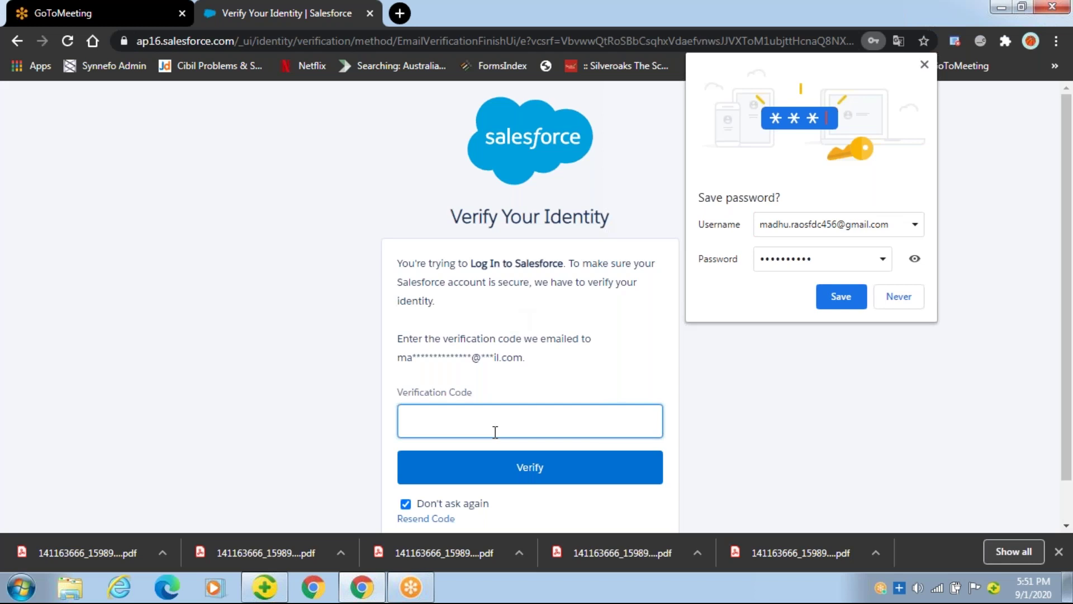
pyautogui.click(562, 479)
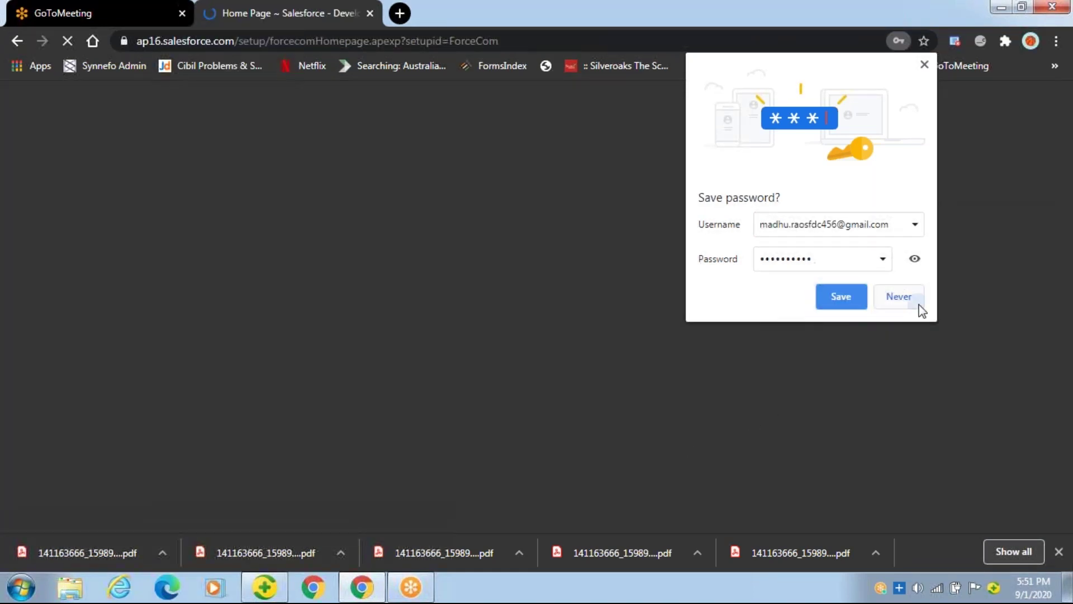
# Decline Chrome's save-password prompt and close the overdue task Reminders window
pyautogui.click(899, 297)
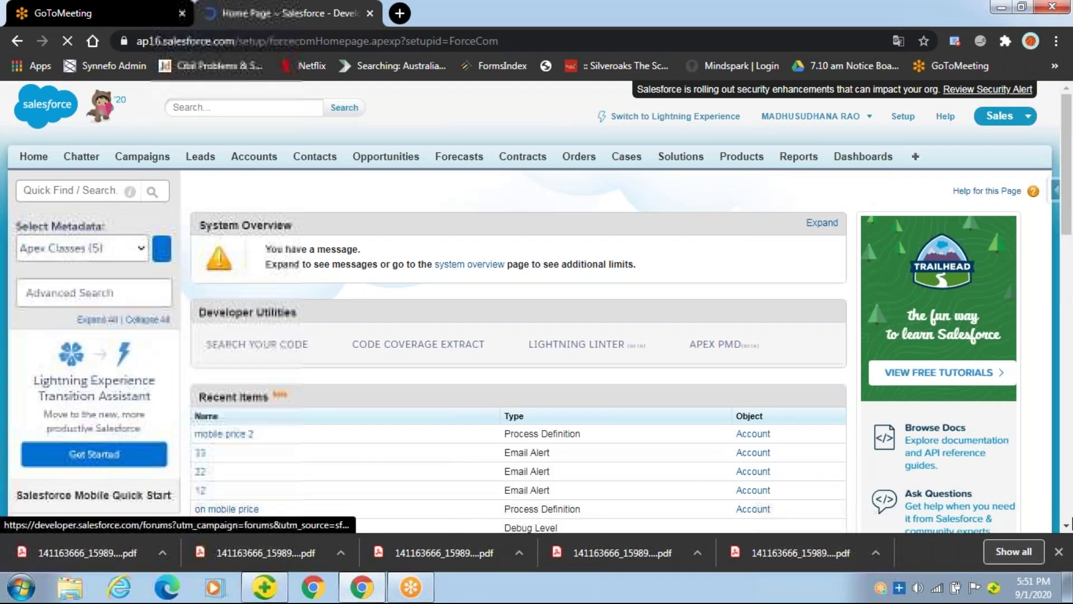
pyautogui.click(1066, 526)
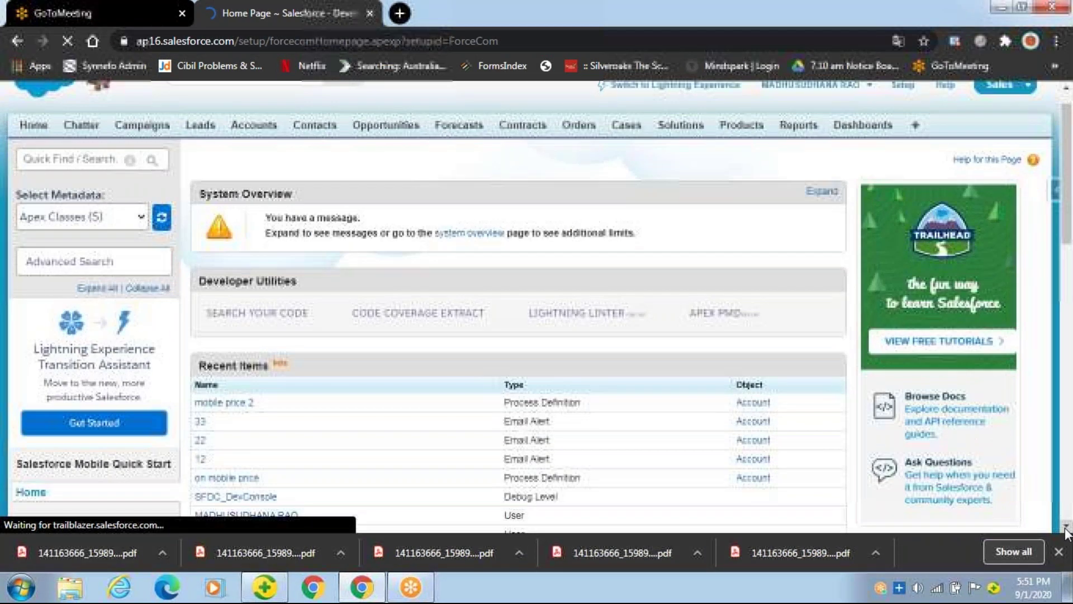
pyautogui.click(1067, 526)
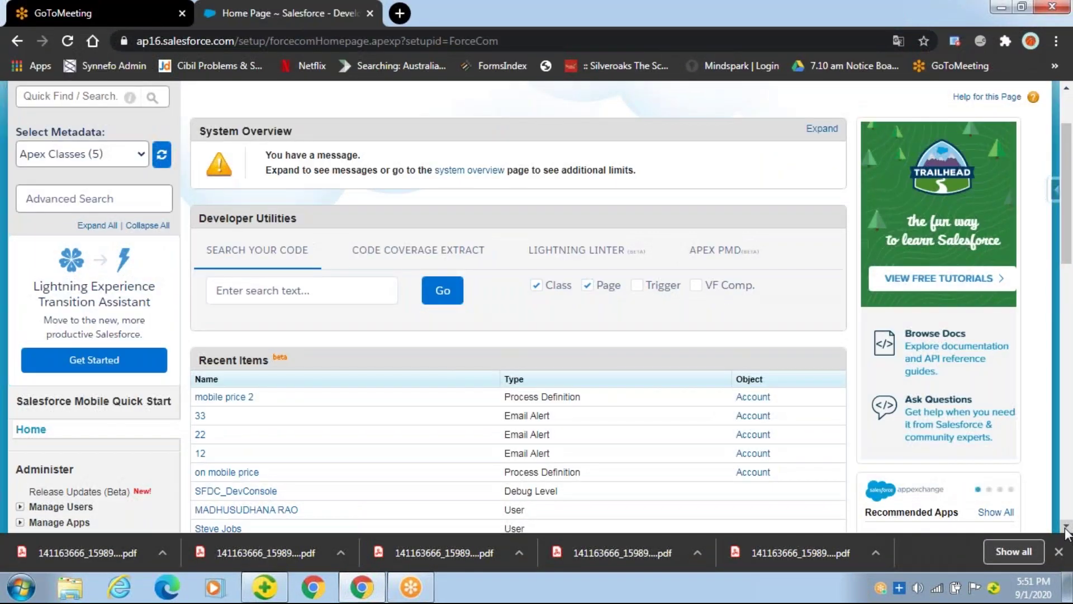
pyautogui.scroll(-5, 1002, 415)
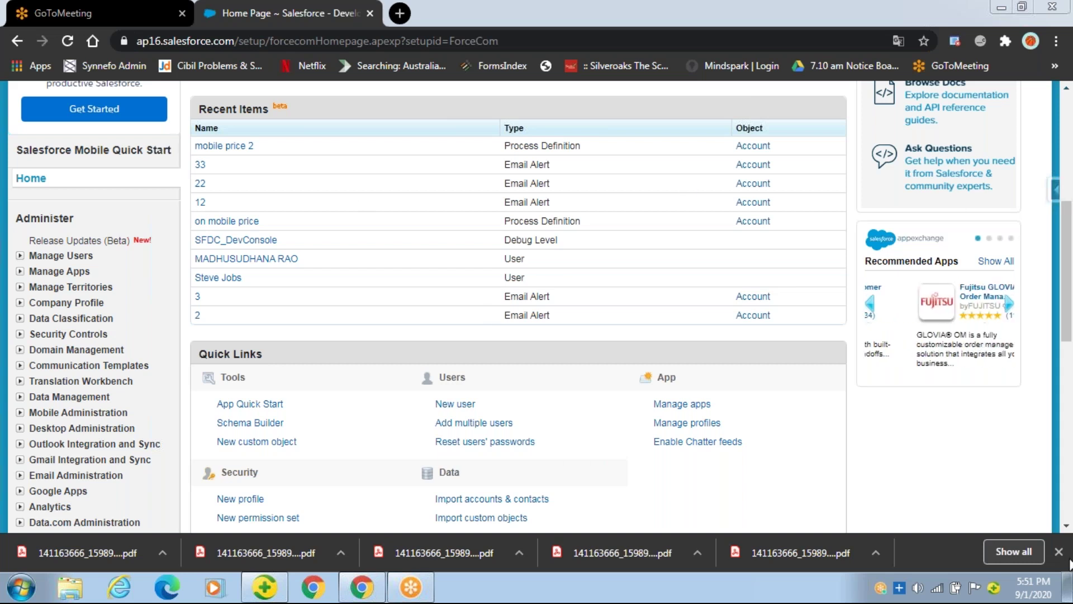
pyautogui.scroll(-3, 1064, 528)
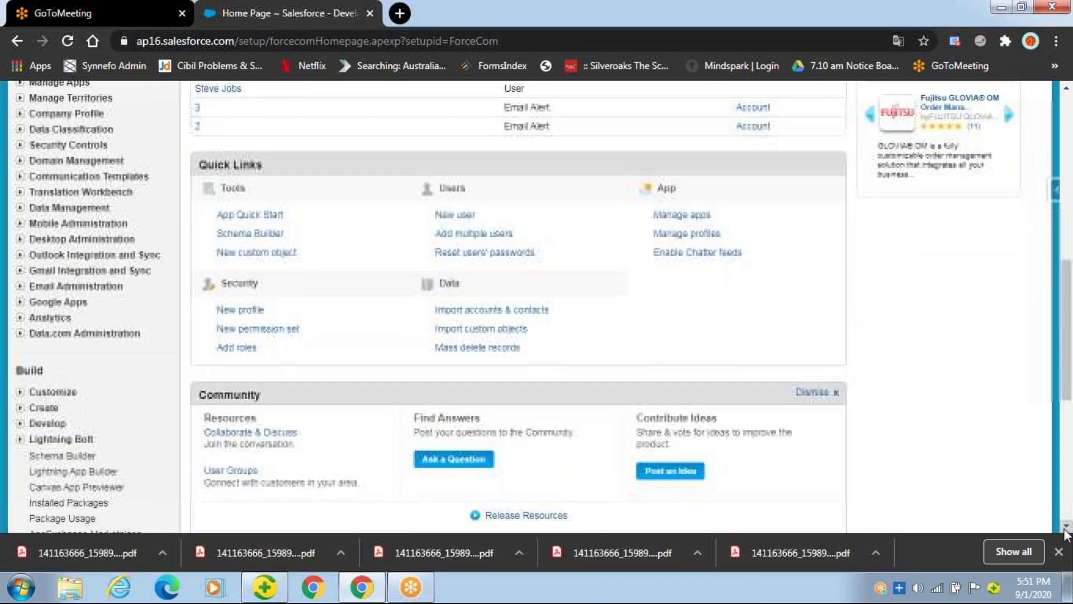
pyautogui.scroll(-3, 1065, 533)
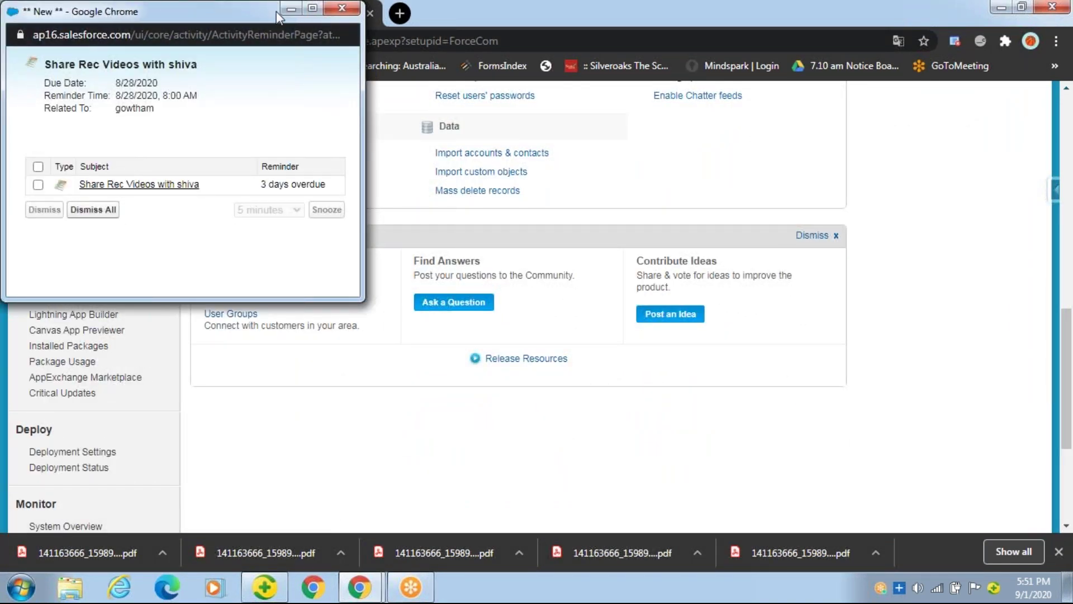
pyautogui.moveTo(233, 11); pyautogui.dragTo(126, 61)
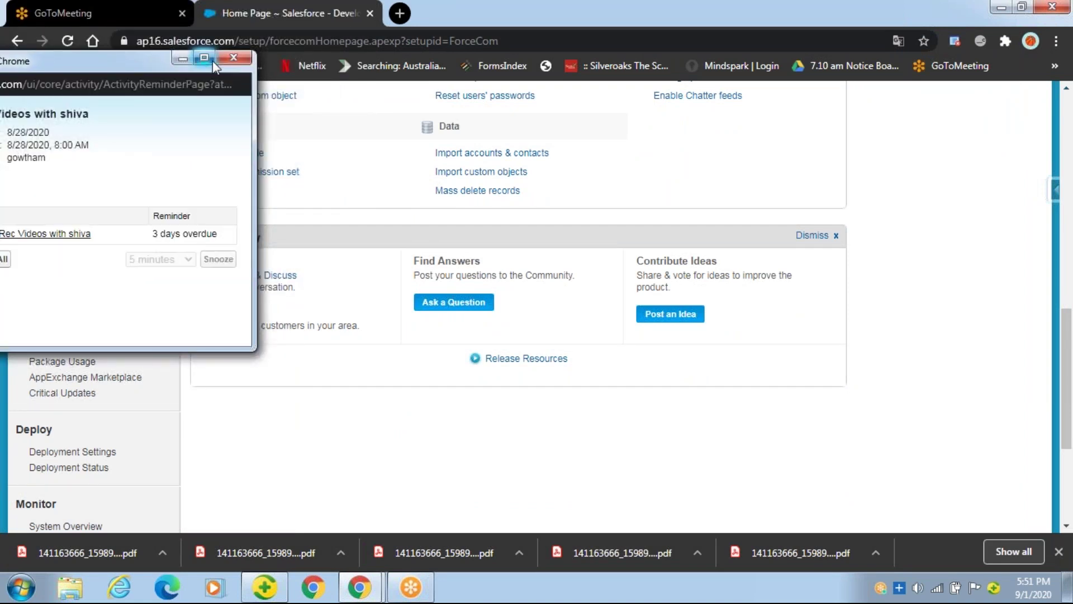
pyautogui.click(230, 58)
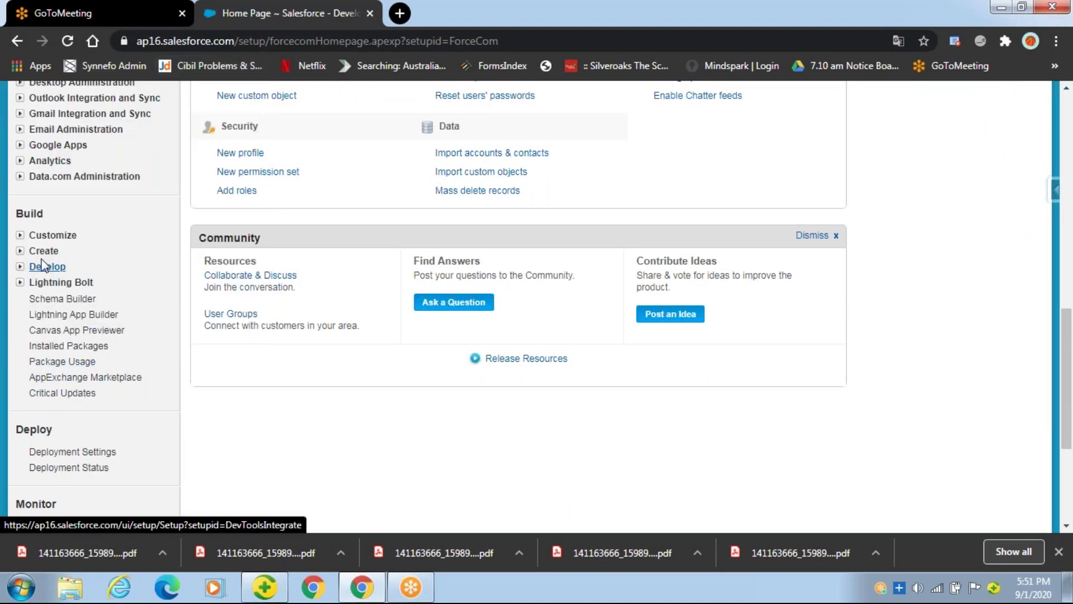
# Expand Build > Create in Setup and go to the Accounts home page
pyautogui.click(20, 250)
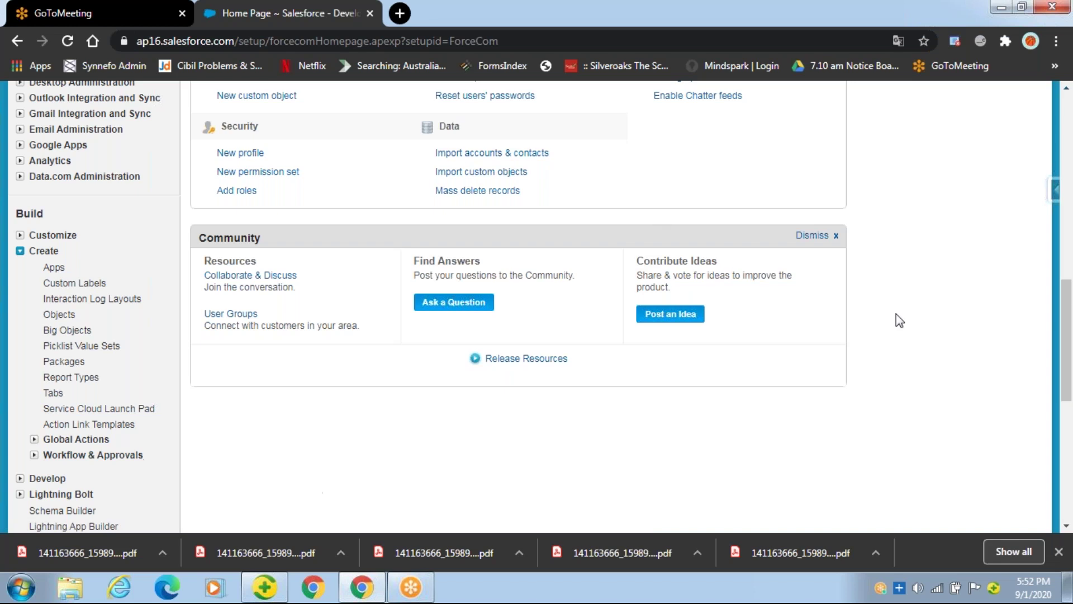
pyautogui.click(1069, 211)
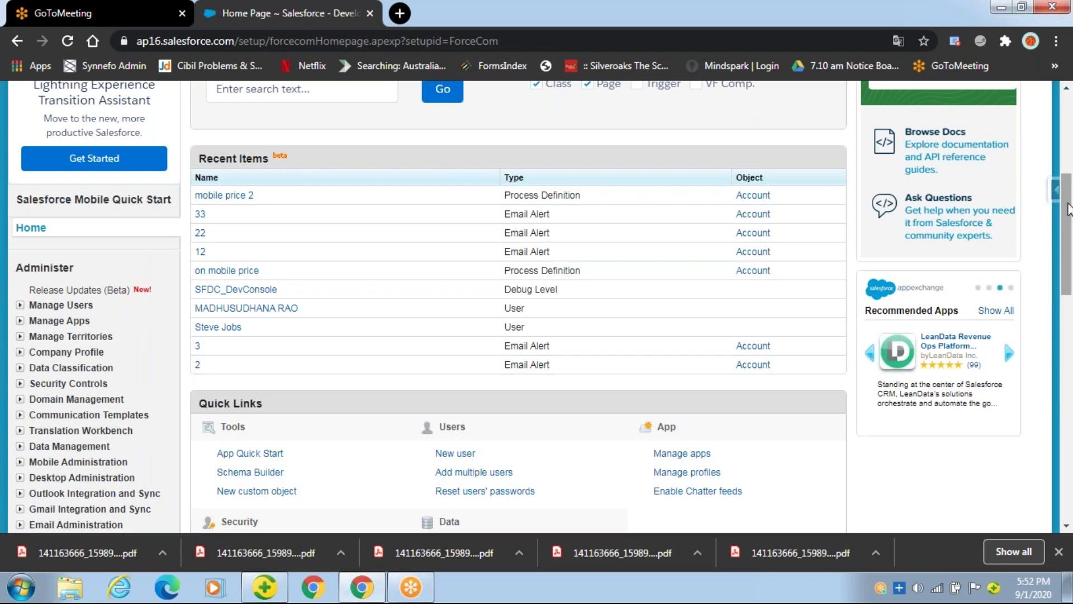
pyautogui.scroll(5, 1068, 208)
pyautogui.scroll(1, 1069, 207)
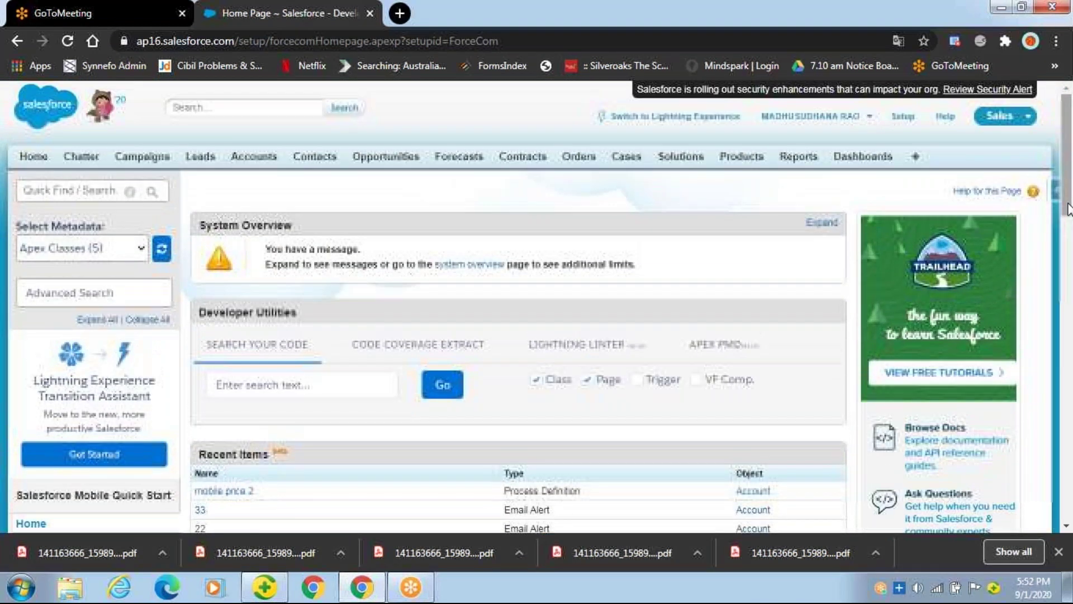
pyautogui.click(256, 161)
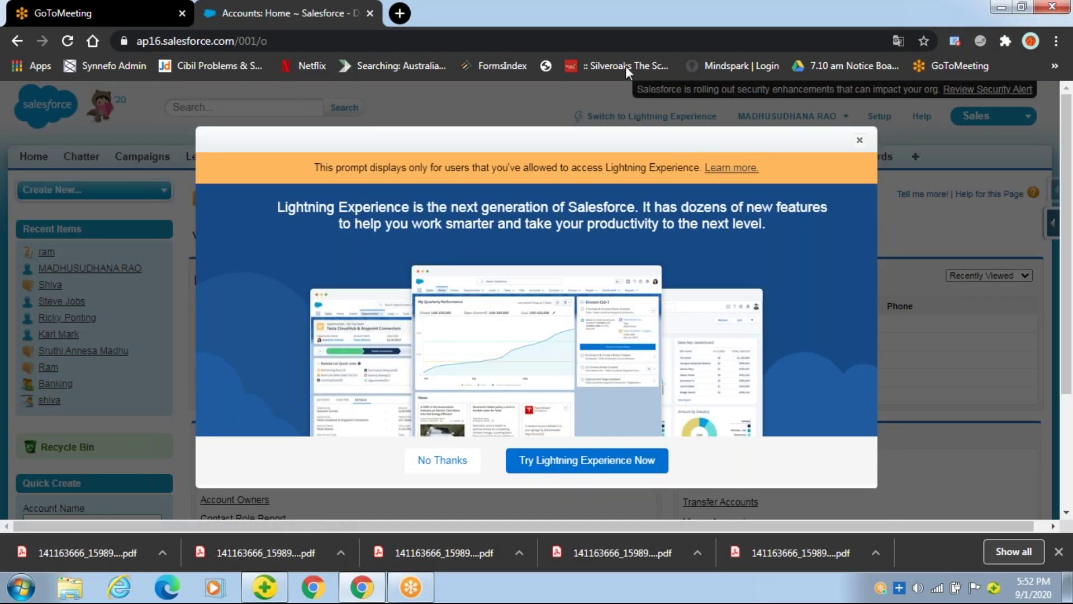
# Choose No Thanks on the Lightning Experience invitation and close its feedback form unsent
pyautogui.hotkey('ctrl', 'a')
pyautogui.moveTo(625, 148); pyautogui.dragTo(476, 153)
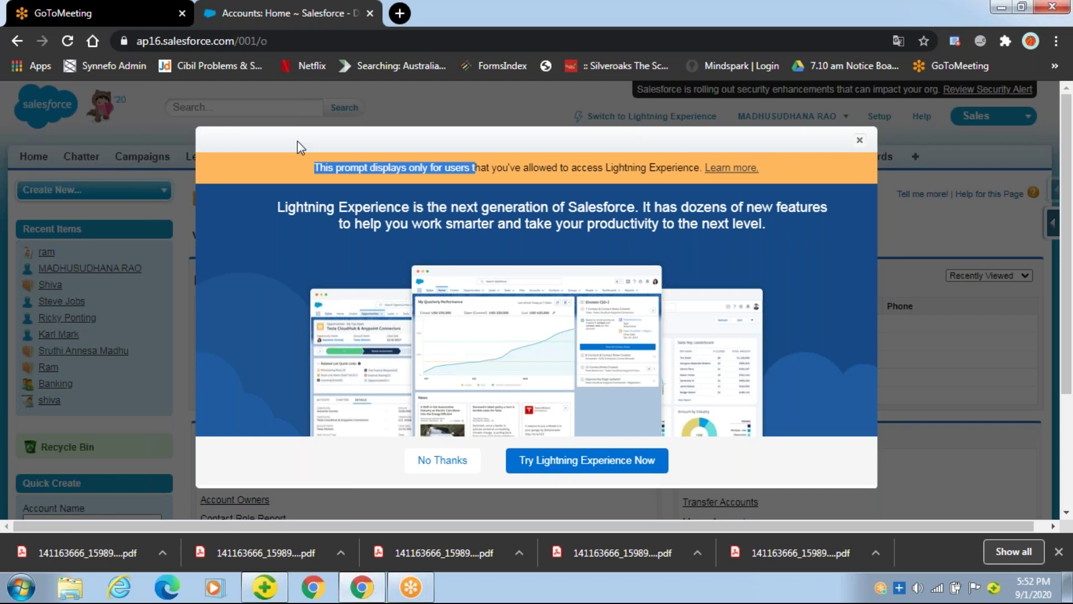
pyautogui.click(308, 159)
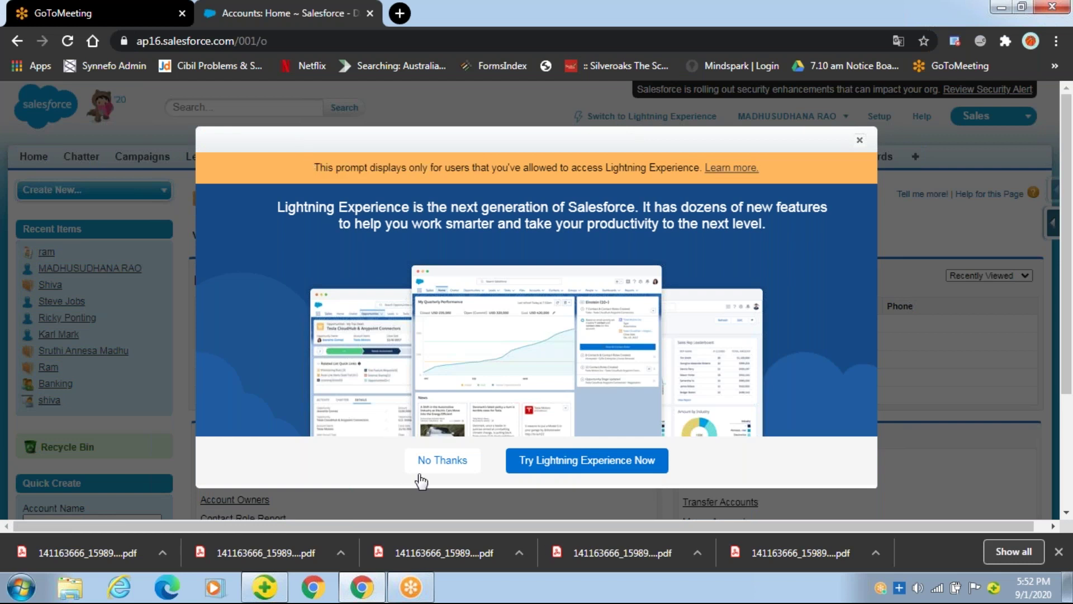
pyautogui.click(453, 461)
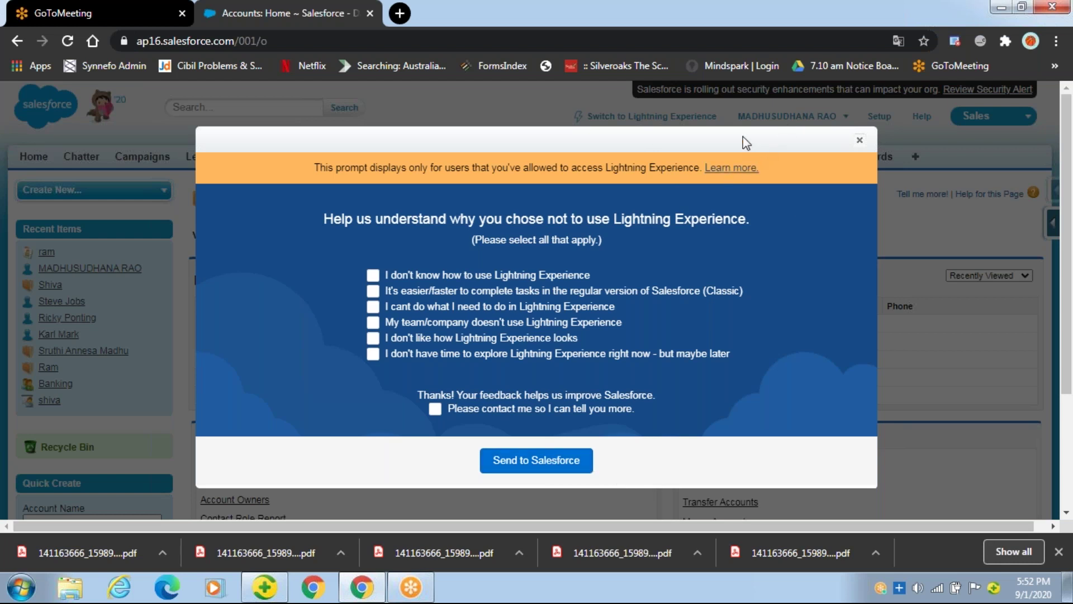
pyautogui.moveTo(313, 168); pyautogui.dragTo(545, 167)
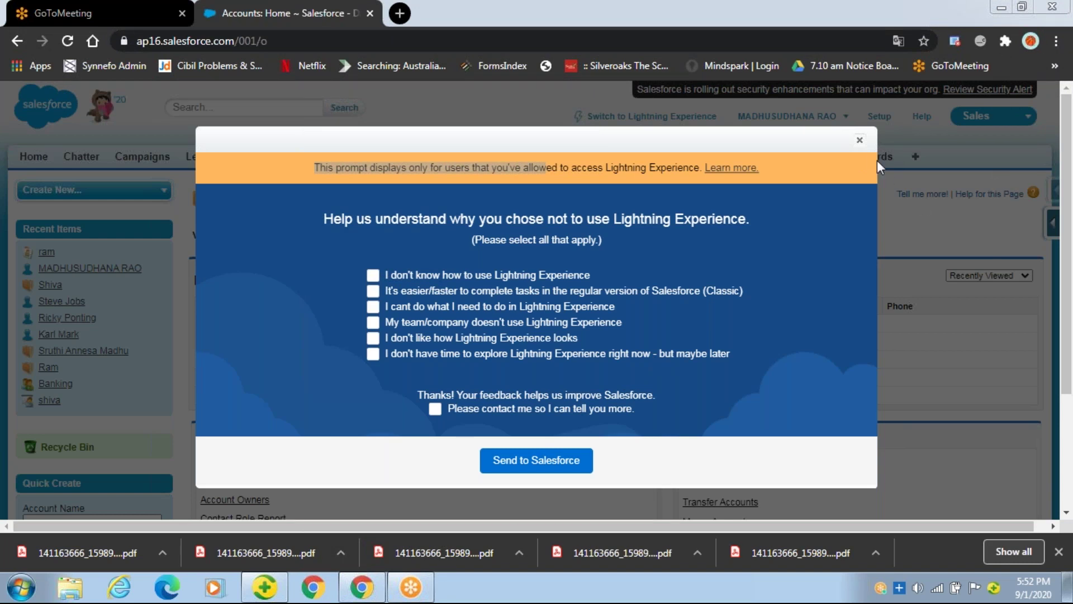
pyautogui.click(860, 141)
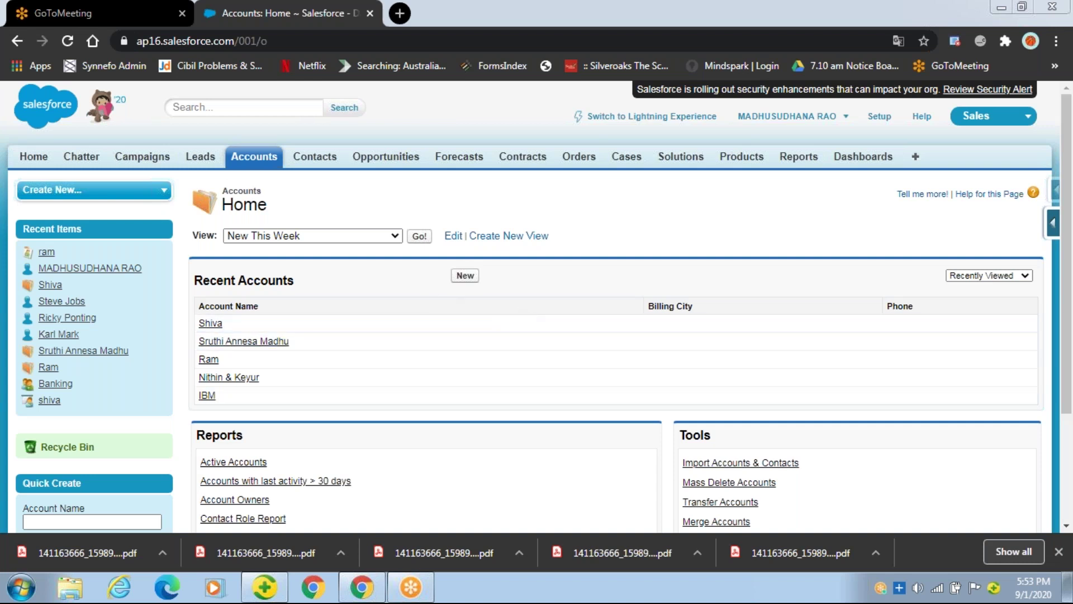
# Start a new account and enter its Account Name after several retyped attempts
pyautogui.click(465, 275)
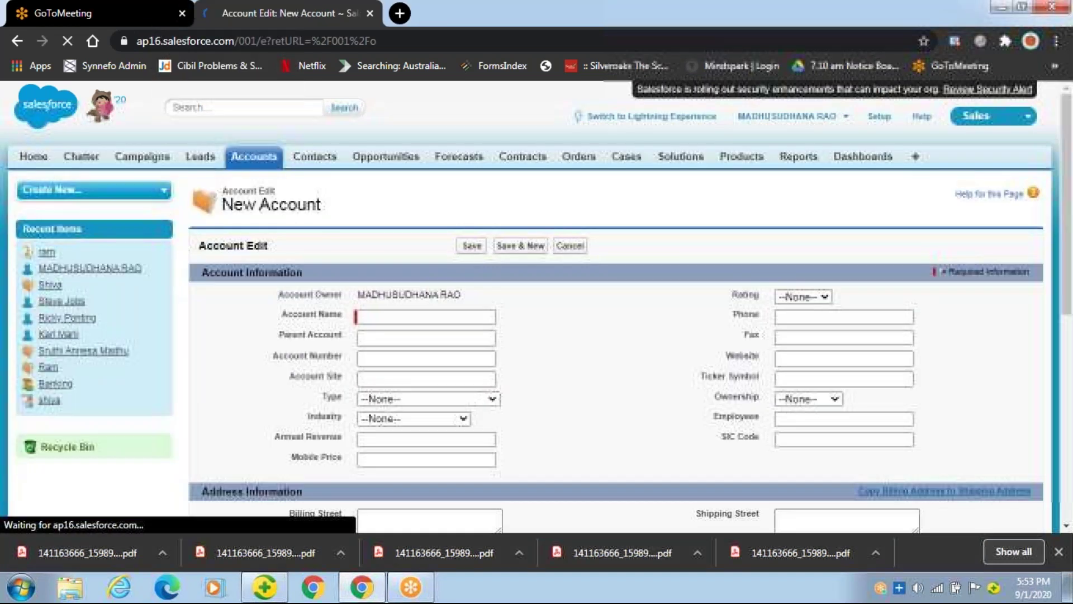
pyautogui.click(1066, 528)
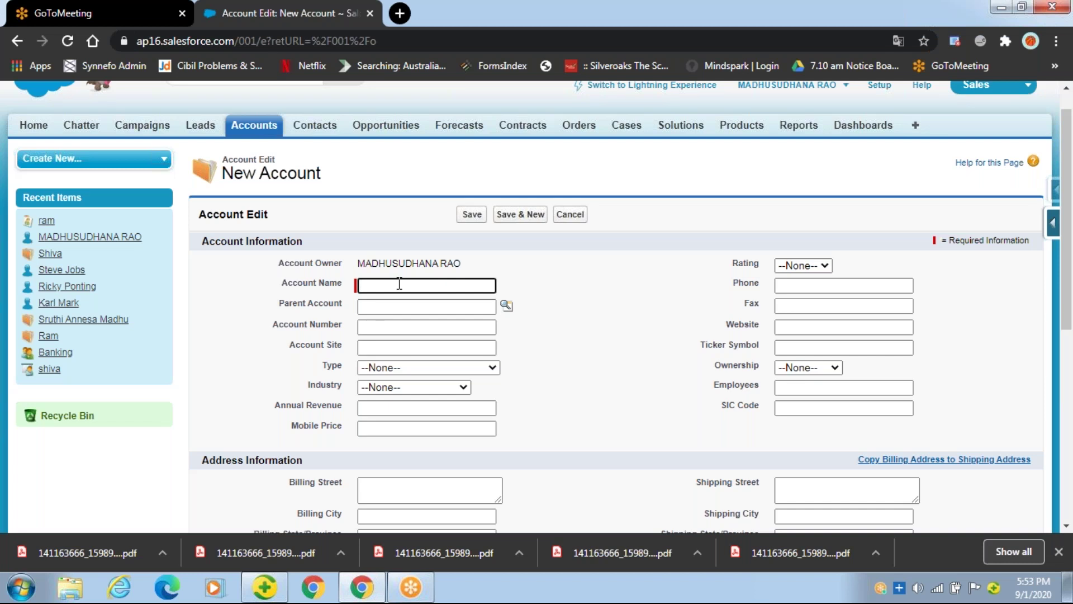
pyautogui.write('RAO')
pyautogui.press('BackSpace')
pyautogui.press('BackSpace')
pyautogui.press('BackSpace')
pyautogui.write('R')
pyautogui.press('BackSpace')
pyautogui.write('Madhu')
pyautogui.press('BackSpace')
pyautogui.press('BackSpace')
pyautogui.press('BackSpace')
pyautogui.press('BackSpace')
pyautogui.press('BackSpace')
pyautogui.write('Shivva')
pyautogui.press('BackSpace')
pyautogui.press('BackSpace')
pyautogui.press('BackSpace')
pyautogui.press('BackSpace')
pyautogui.press('BackSpace')
pyautogui.press('BackSpace')
pyautogui.write('Mugdha')
# Close an unused Parent Account lookup and set Mobile Price to 920
pyautogui.click(507, 307)
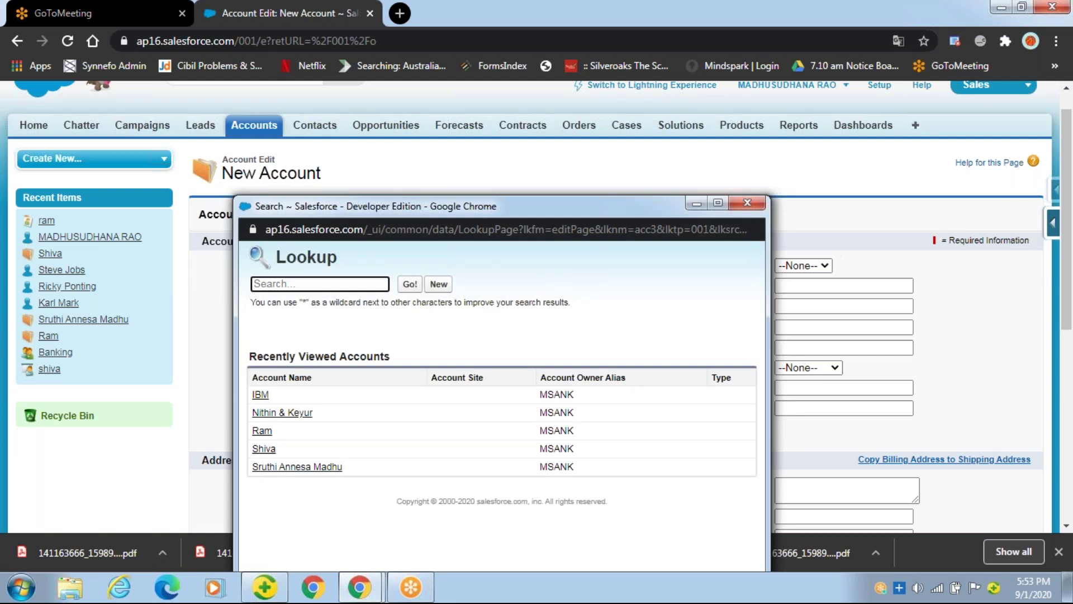
pyautogui.click(745, 205)
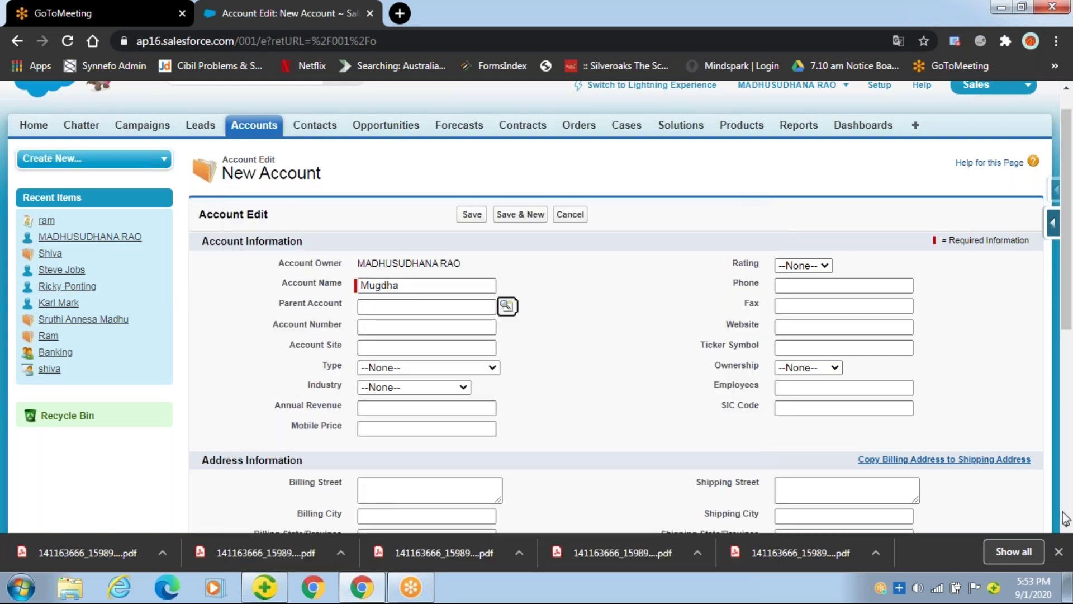
pyautogui.click(1065, 528)
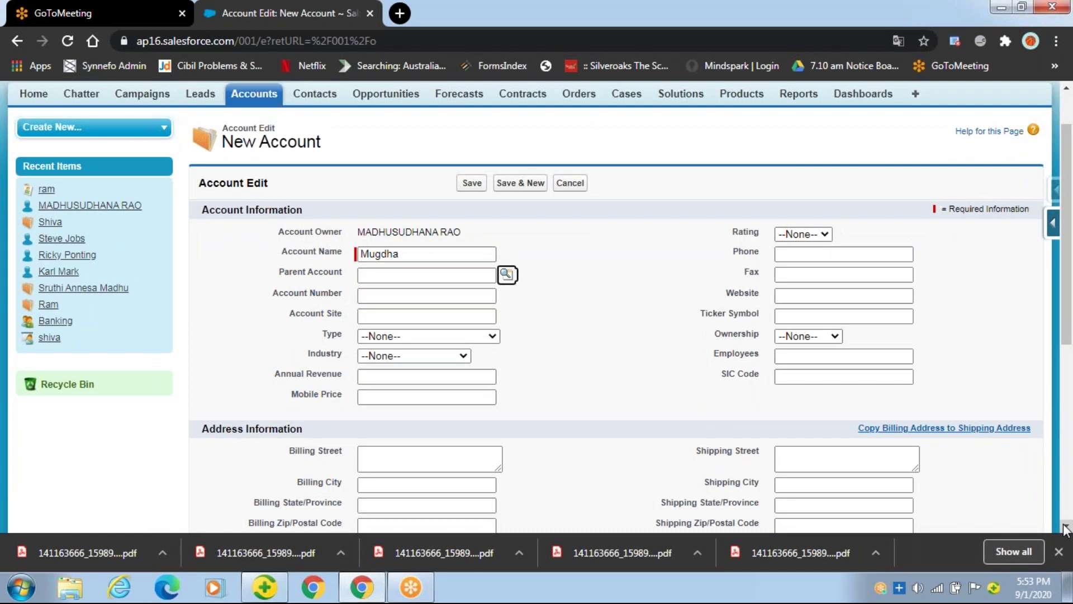
pyautogui.click(466, 398)
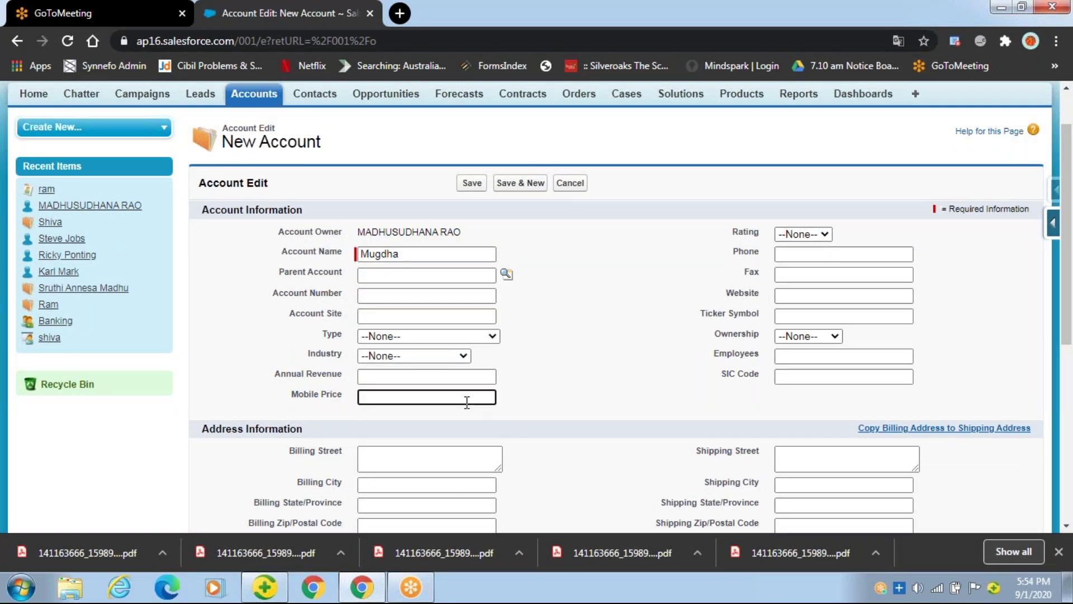
pyautogui.write('900')
pyautogui.press('BackSpace')
pyautogui.press('BackSpace')
pyautogui.press('BackSpace')
pyautogui.write('900')
pyautogui.press('BackSpace')
pyautogui.press('BackSpace')
pyautogui.press('BackSpace')
pyautogui.write('920')
pyautogui.click(1064, 527)
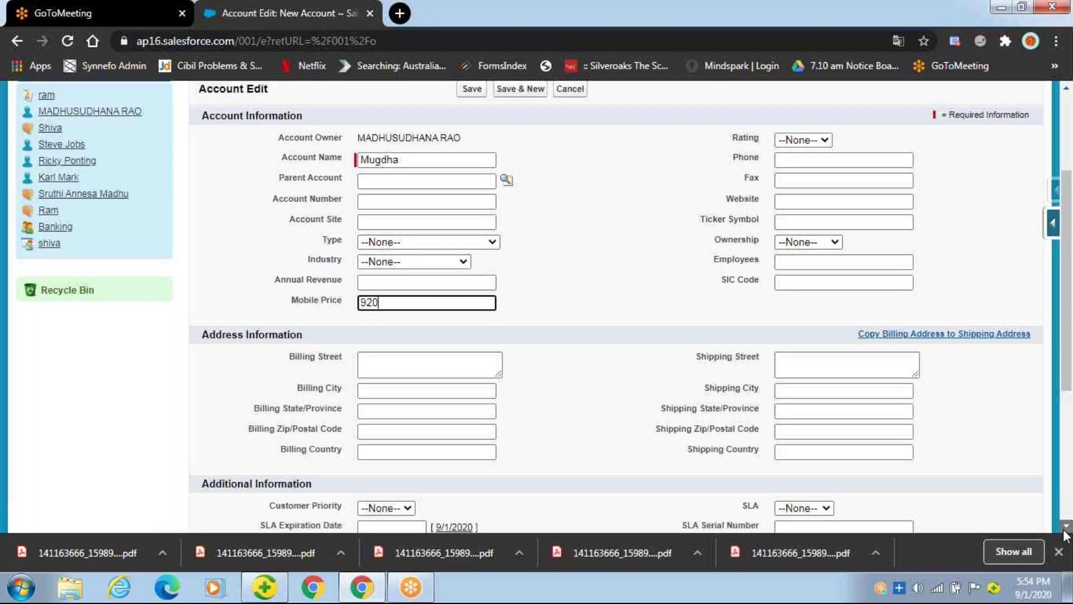
pyautogui.scroll(-4, 1065, 534)
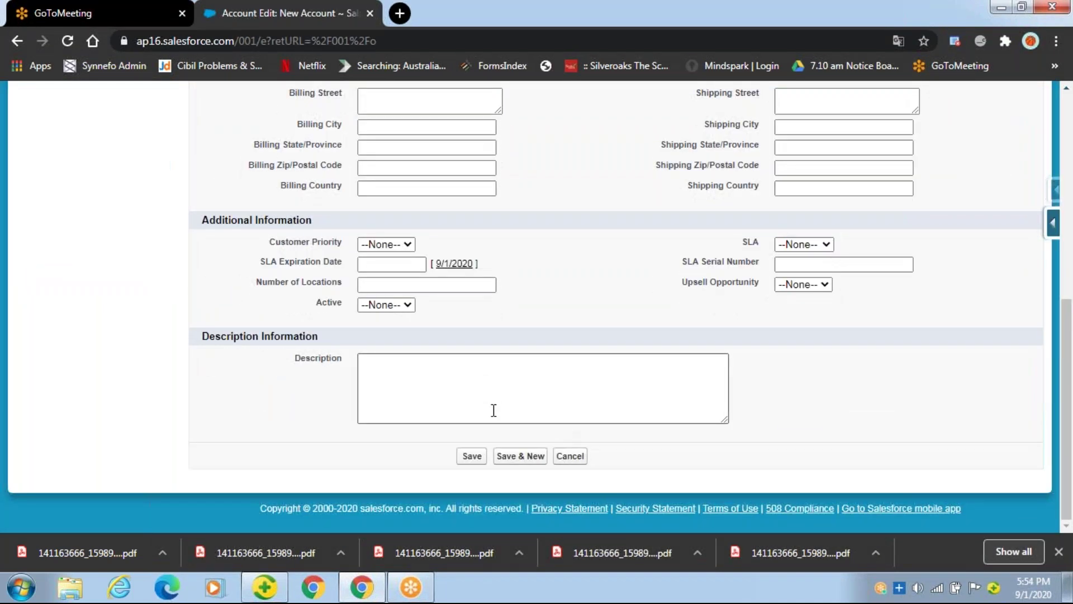
# Save the account, then use Submit for Approval under Approval History and confirm with OK
pyautogui.click(472, 457)
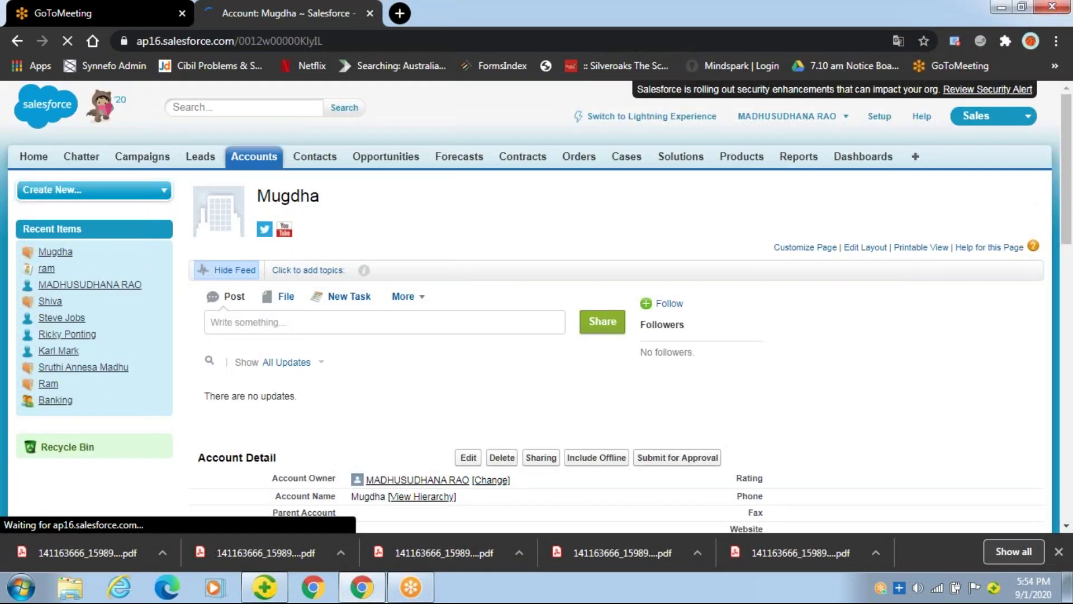
pyautogui.scroll(-3, 1065, 526)
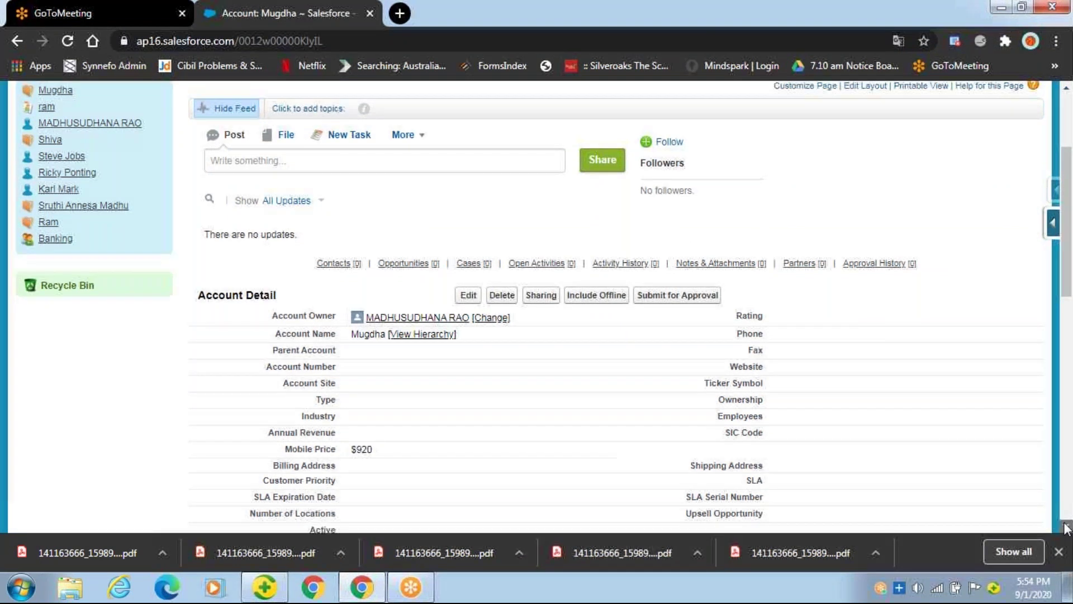
pyautogui.scroll(-3, 1065, 527)
pyautogui.scroll(-2, 1065, 527)
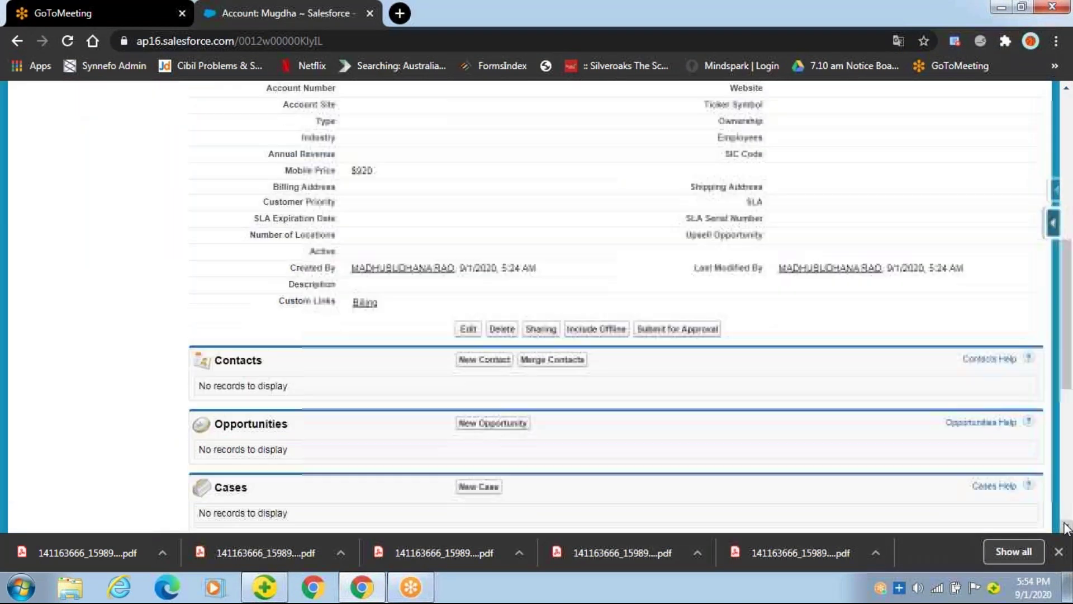
pyautogui.scroll(-6, 1066, 527)
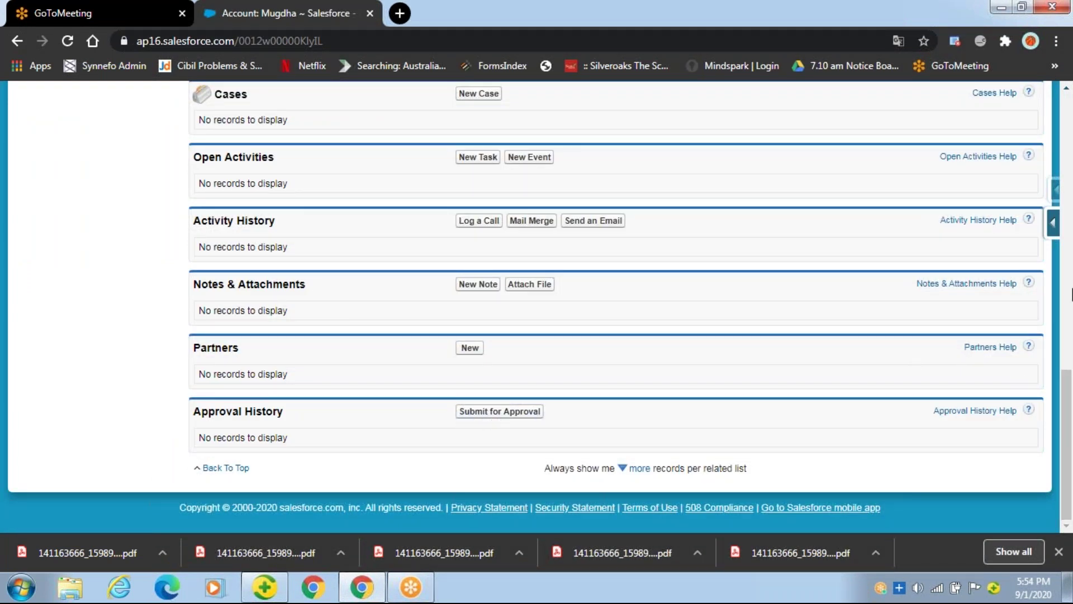
pyautogui.click(500, 413)
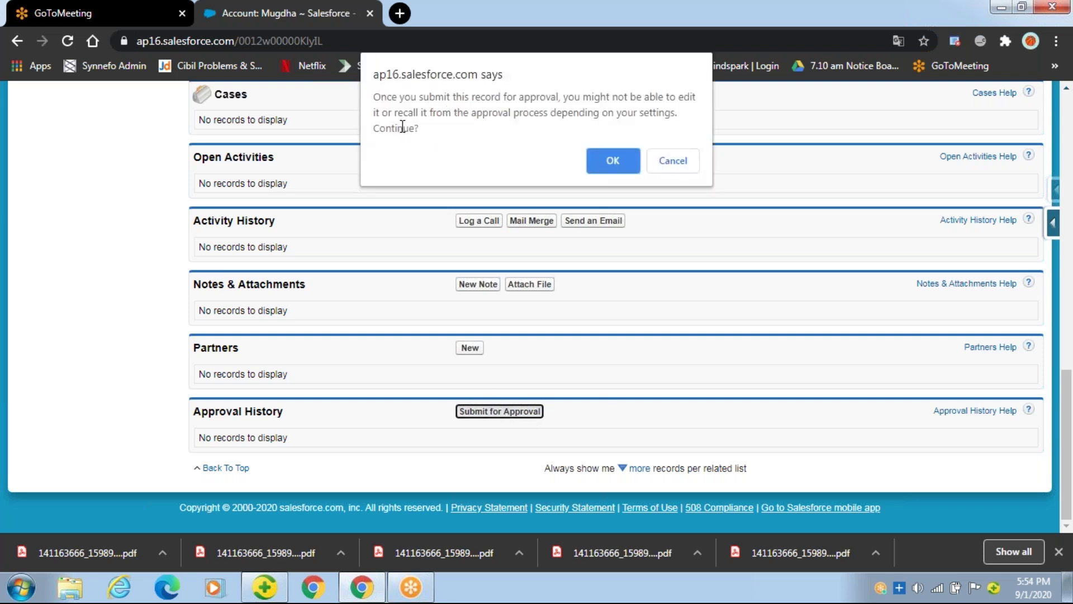
pyautogui.click(608, 158)
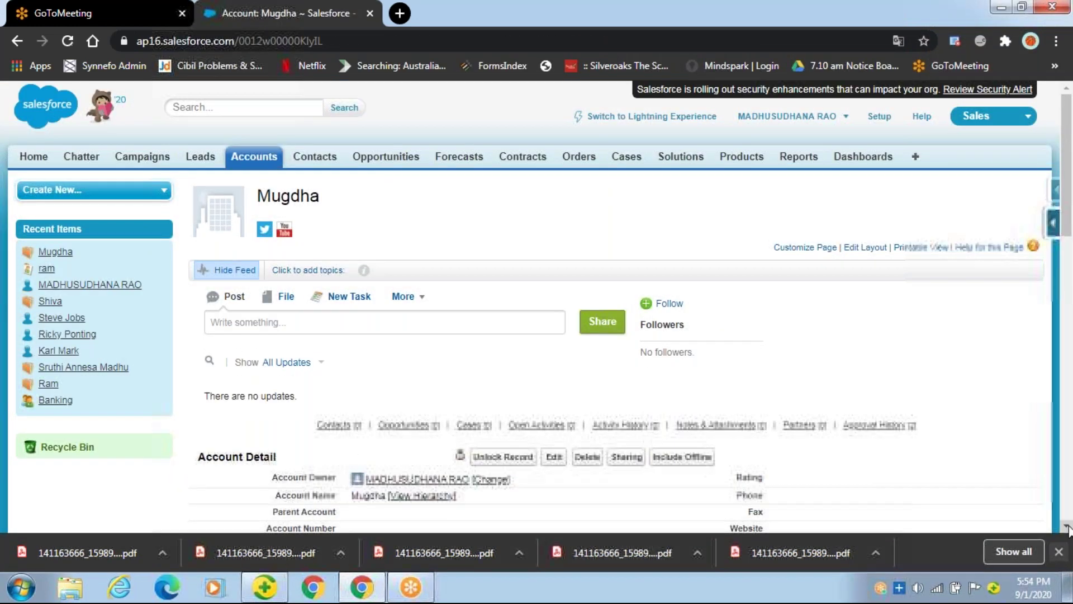
# Check the account record is locked and launch Internet Explorer to its MSN start page
pyautogui.scroll(-3, 1067, 528)
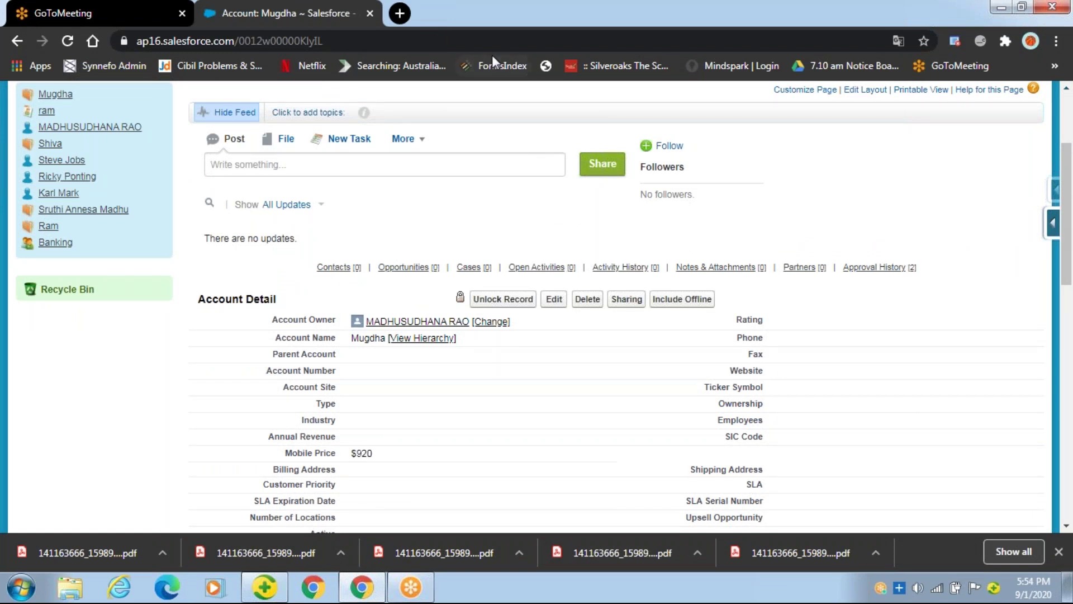
pyautogui.click(119, 586)
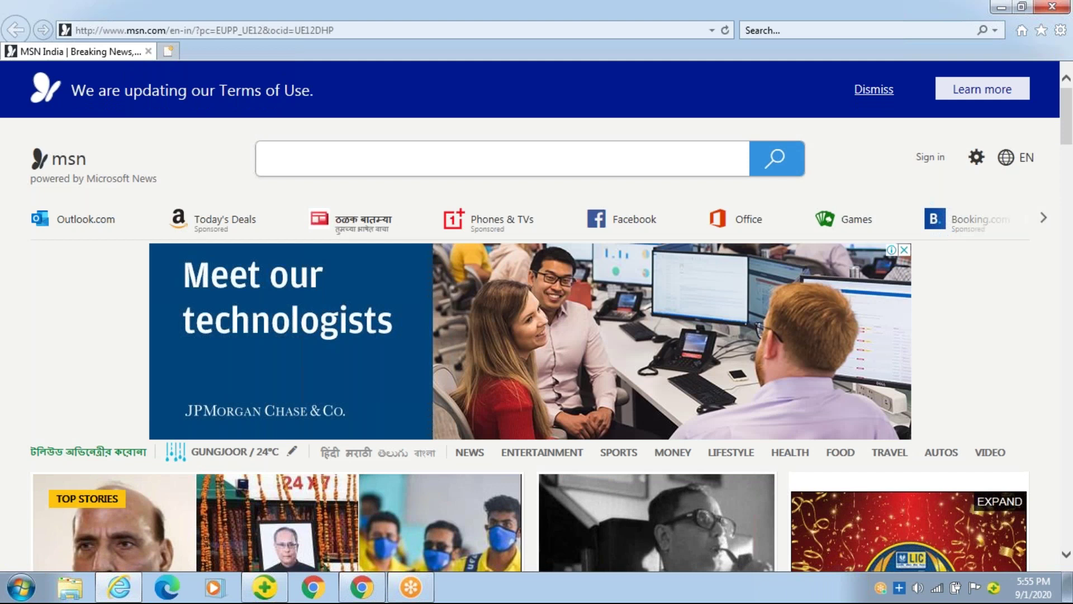
# In a new tab, search 'login salesfroce.com' and open the Login | Salesforce result
pyautogui.click(168, 51)
pyautogui.write('login')
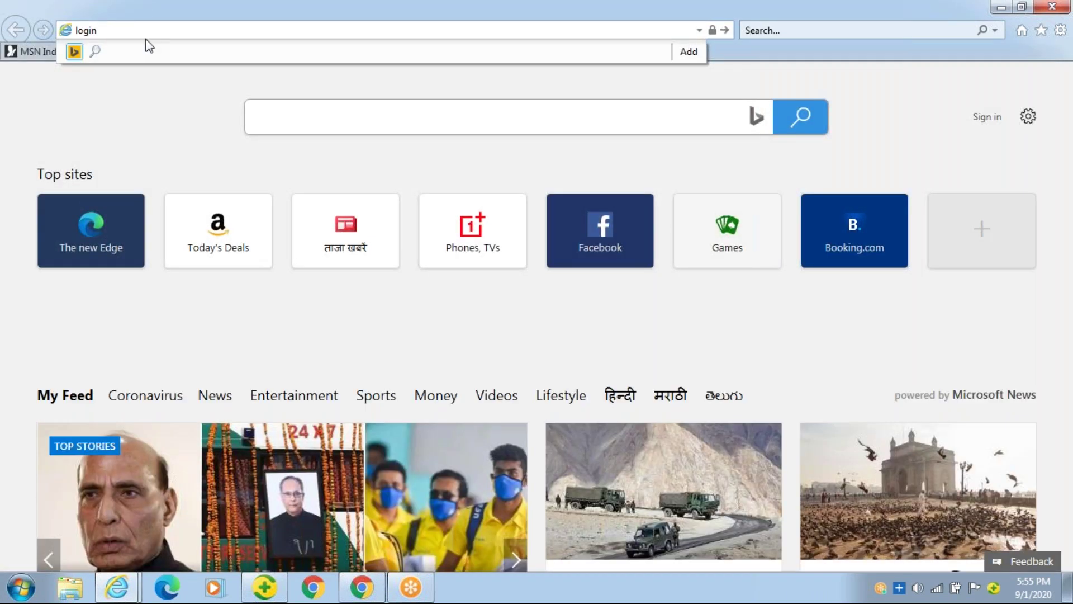
pyautogui.press('BackSpace')
pyautogui.press('BackSpace')
pyautogui.press('BackSpace')
pyautogui.press('BackSpace')
pyautogui.press('BackSpace')
pyautogui.write('saled')
pyautogui.press('BackSpace')
pyautogui.press('BackSpace')
pyautogui.press('BackSpace')
pyautogui.press('BackSpace')
pyautogui.press('BackSpace')
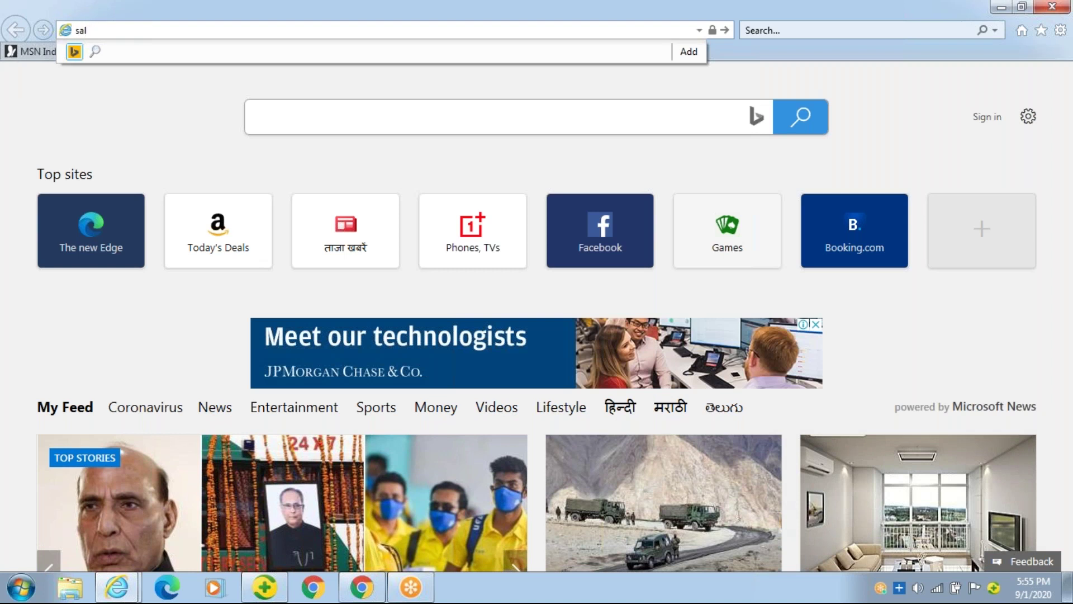
pyautogui.write('login s')
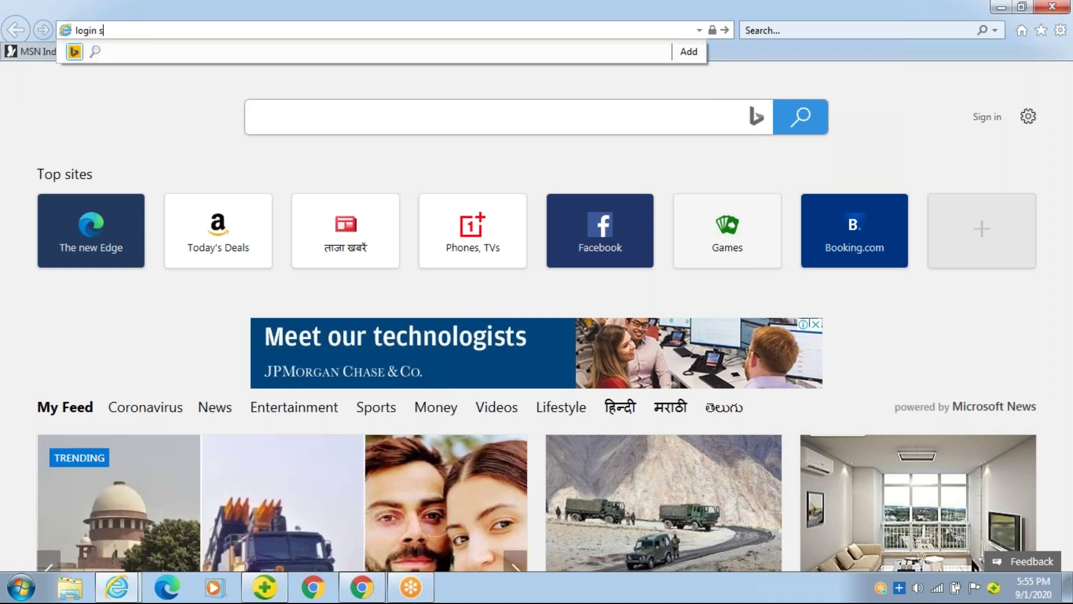
pyautogui.write('alesfroce.com')
pyautogui.press('Return')
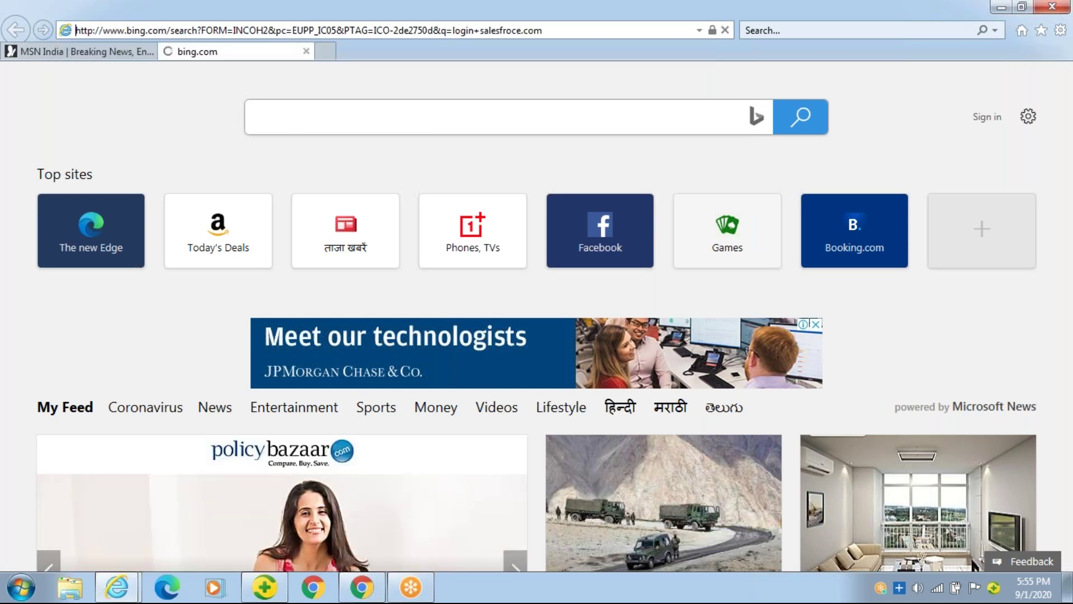
pyautogui.click(187, 258)
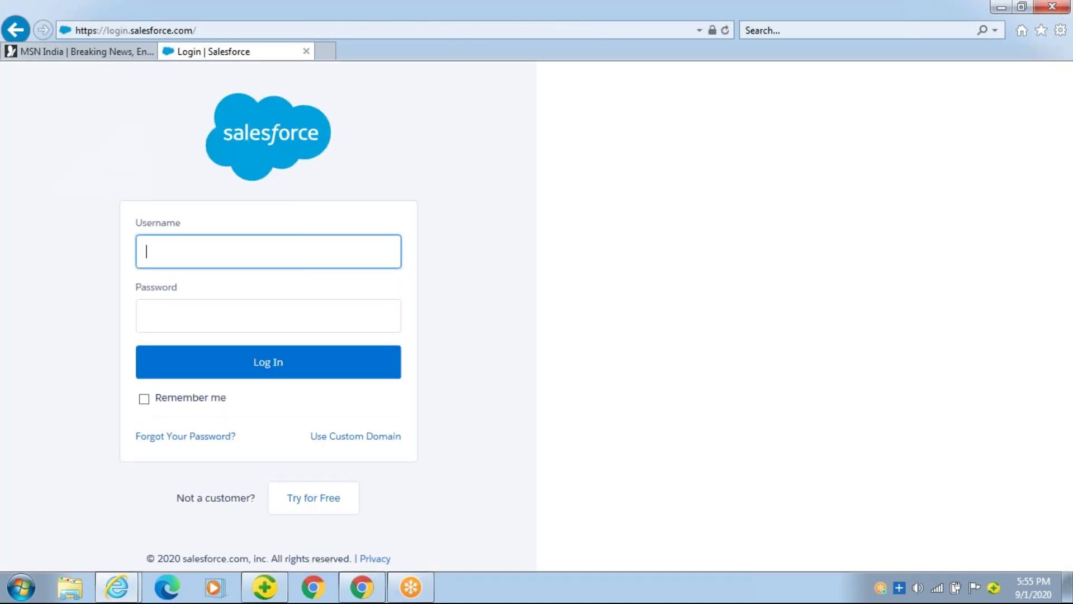
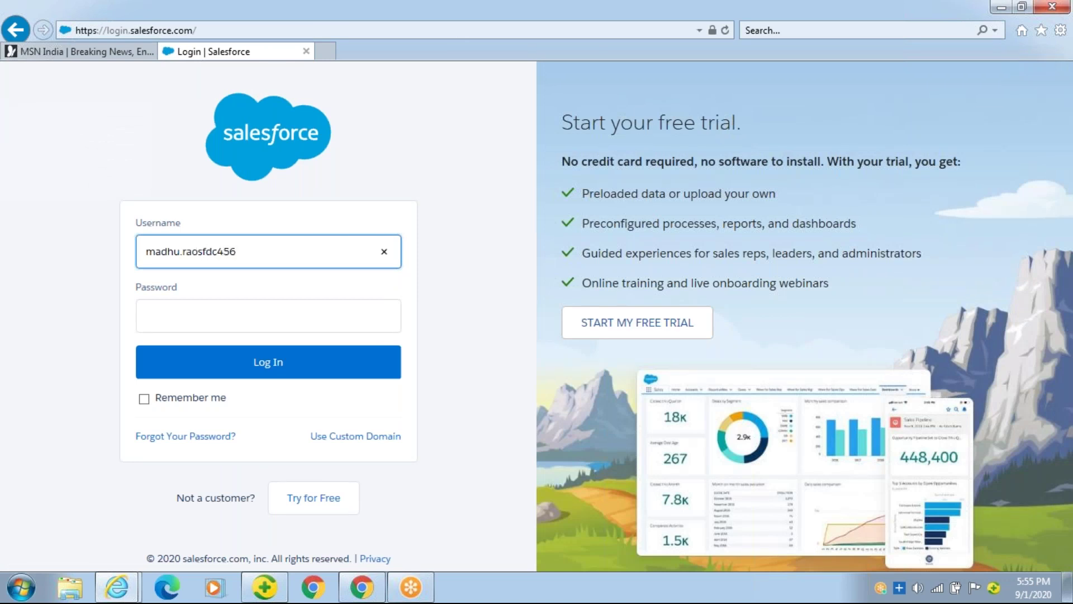
# Log in with the administrator's e-mail username and account password
pyautogui.press('Tab')
pyautogui.write('*********')
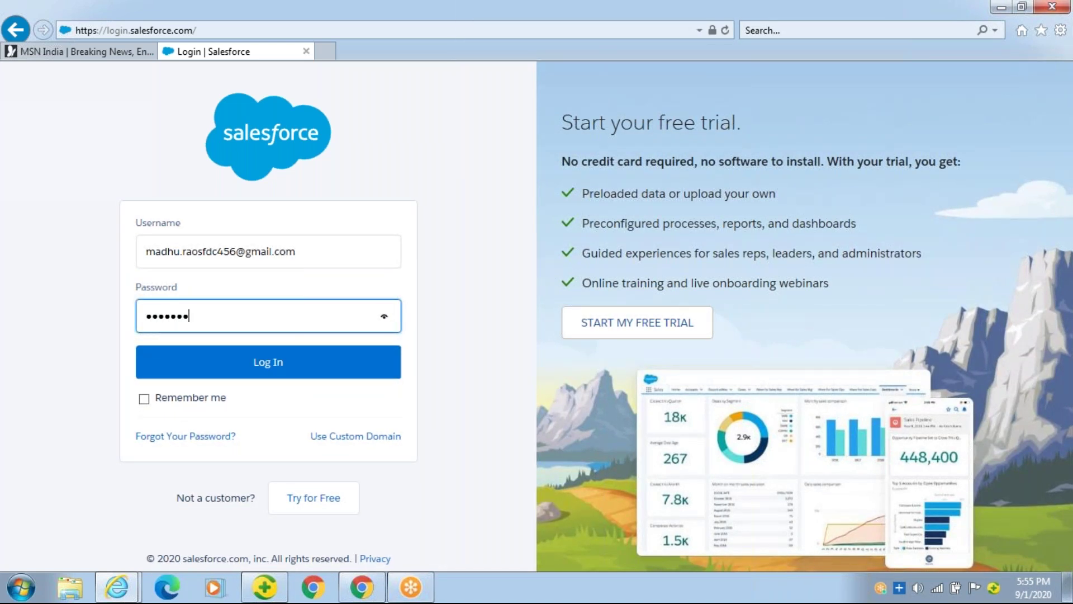
pyautogui.write('*')
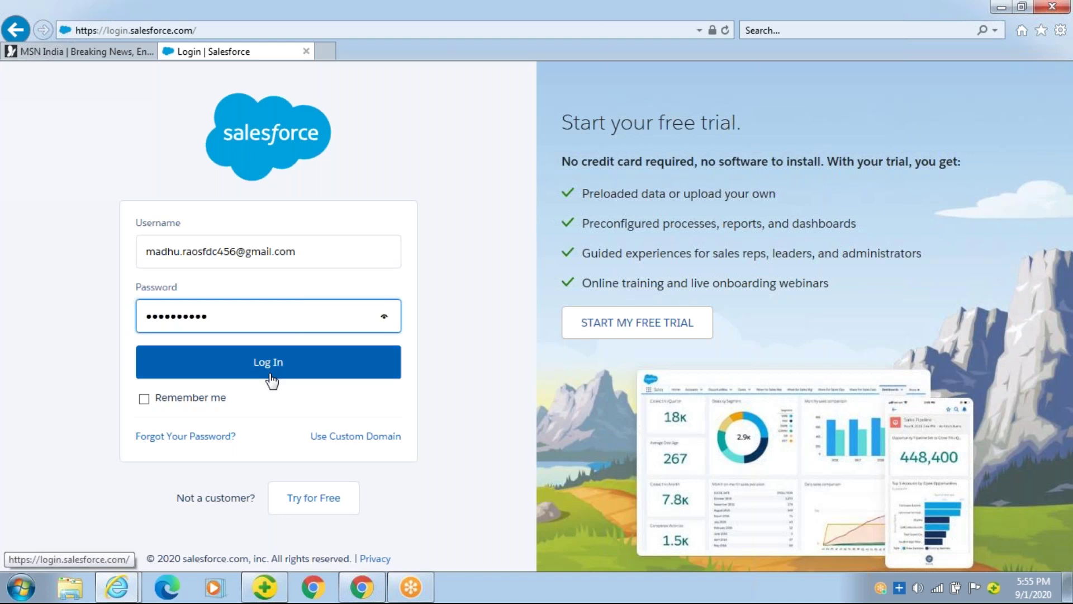
pyautogui.click(271, 375)
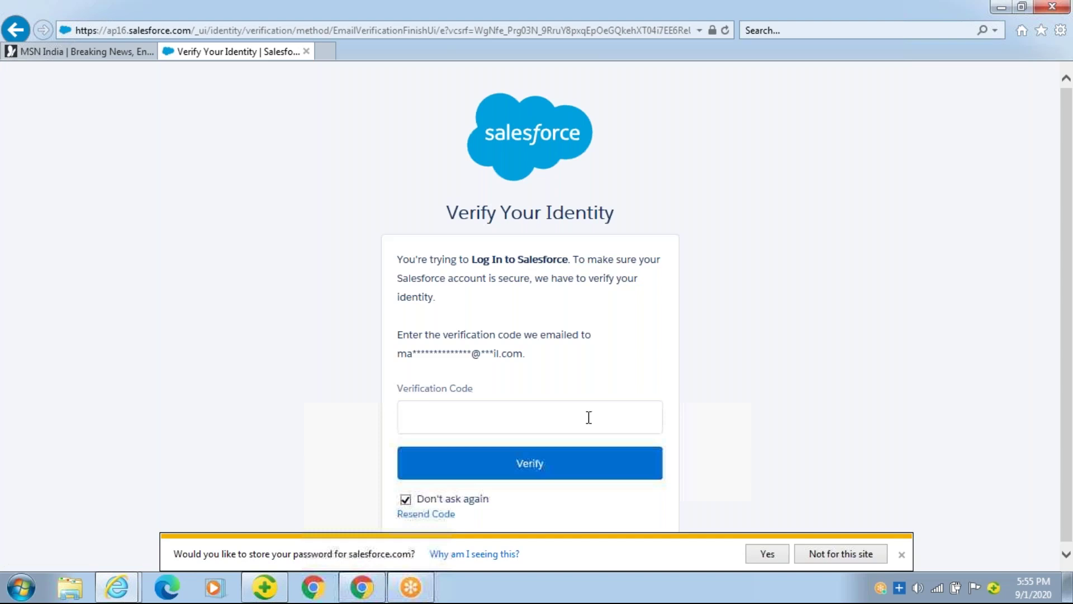
# Enter the emailed verification code and verify to reach the Home page
pyautogui.click(588, 418)
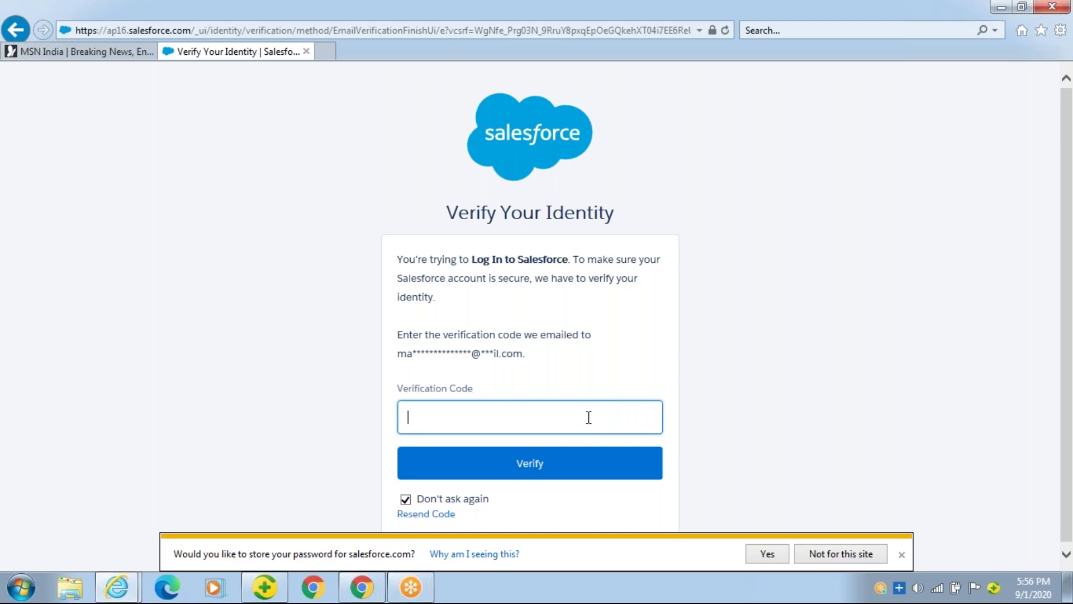
pyautogui.click(557, 470)
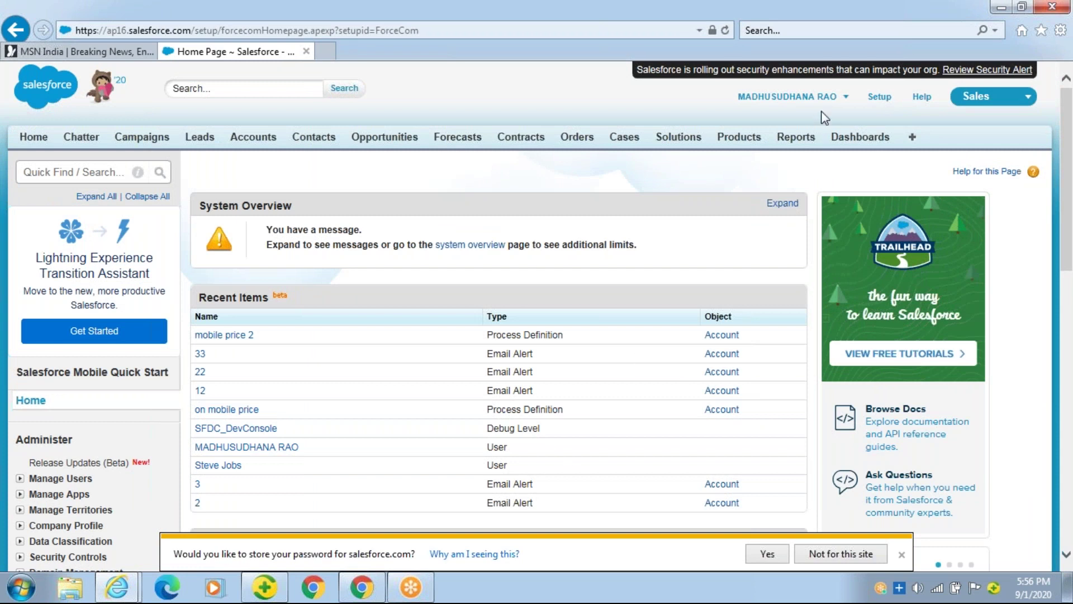
# Return to the Home page, scroll it, then choose Logout from the user menu
pyautogui.click(843, 106)
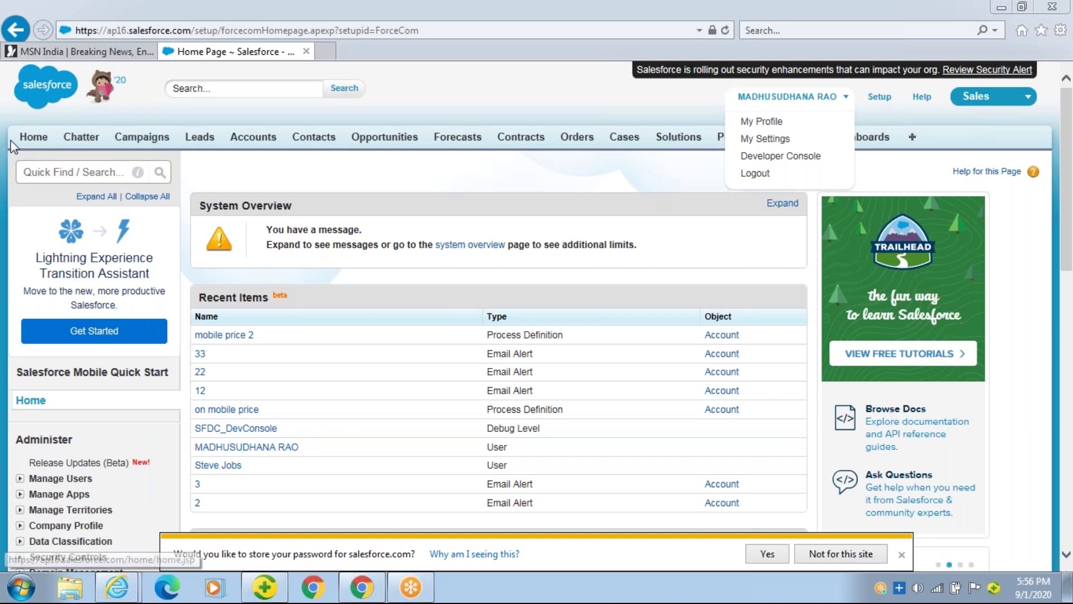
pyautogui.click(40, 141)
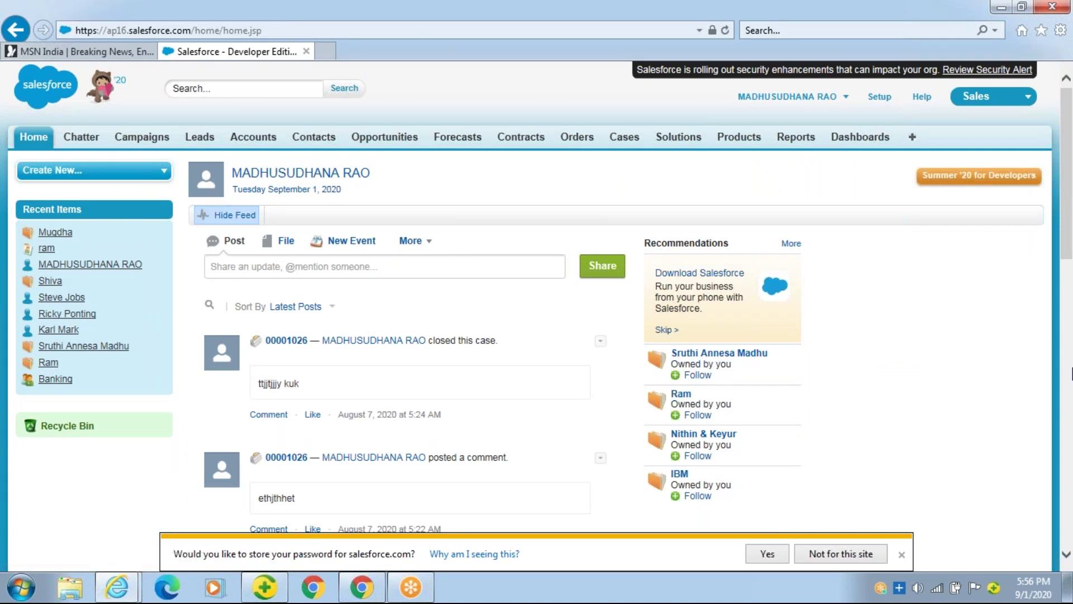
pyautogui.click(1067, 414)
pyautogui.scroll(-7, 1067, 413)
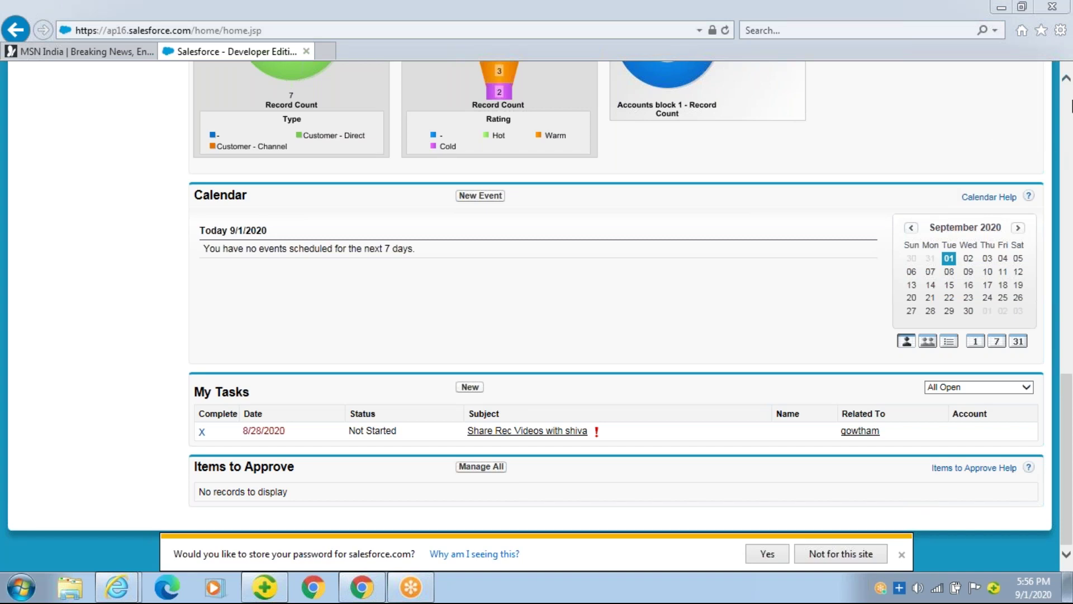
pyautogui.click(1061, 116)
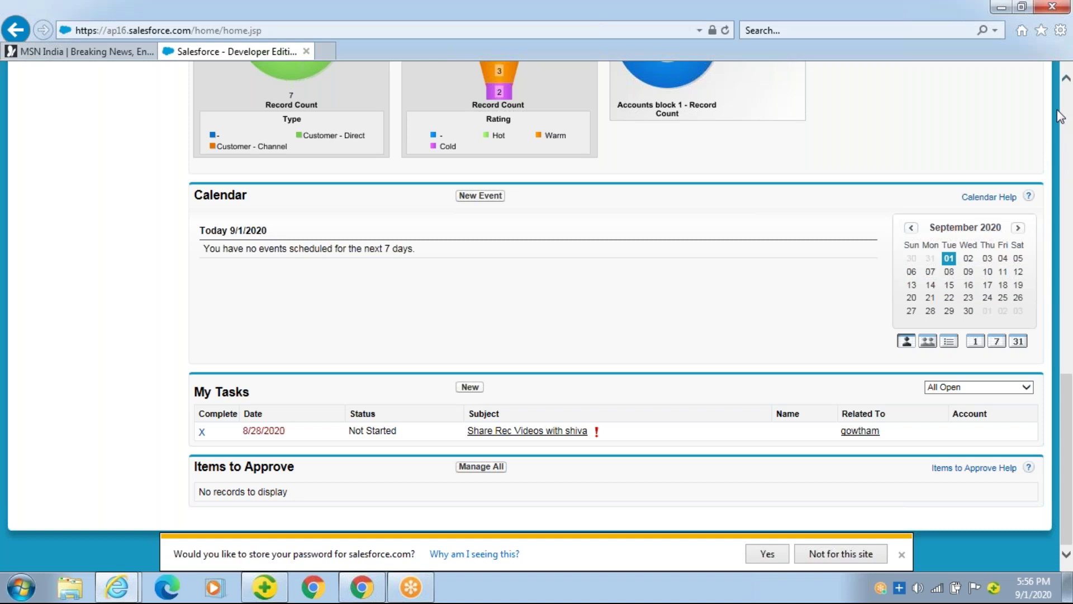
pyautogui.click(1067, 364)
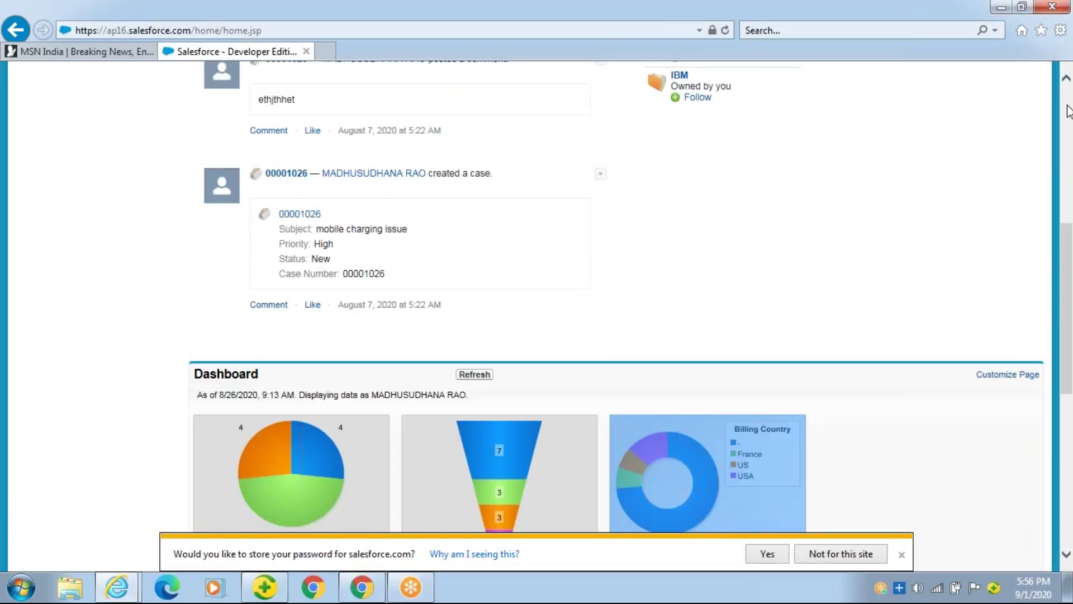
pyautogui.click(1067, 112)
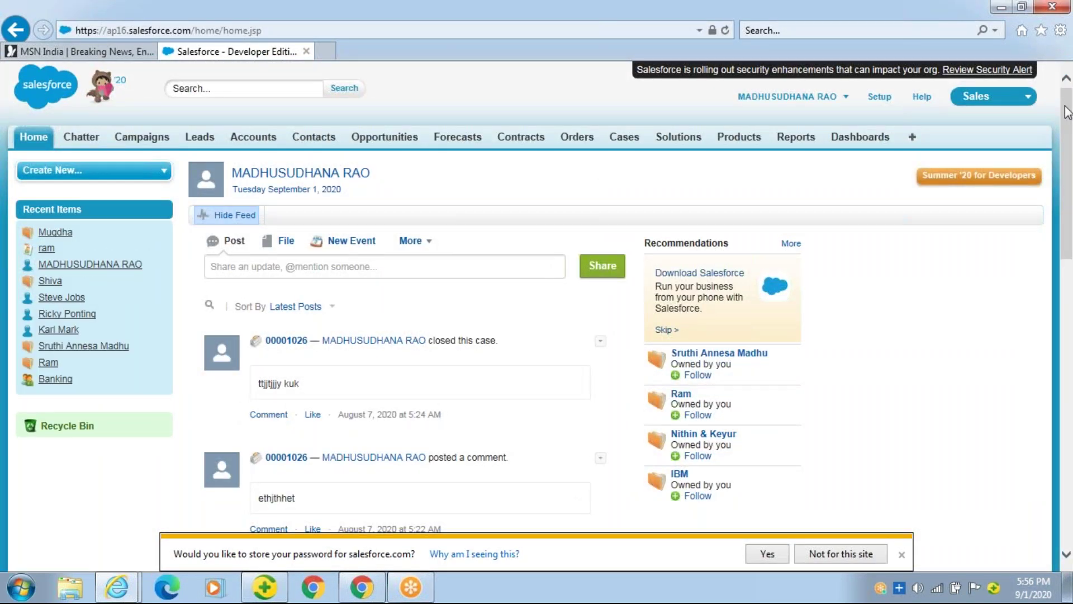
pyautogui.click(848, 98)
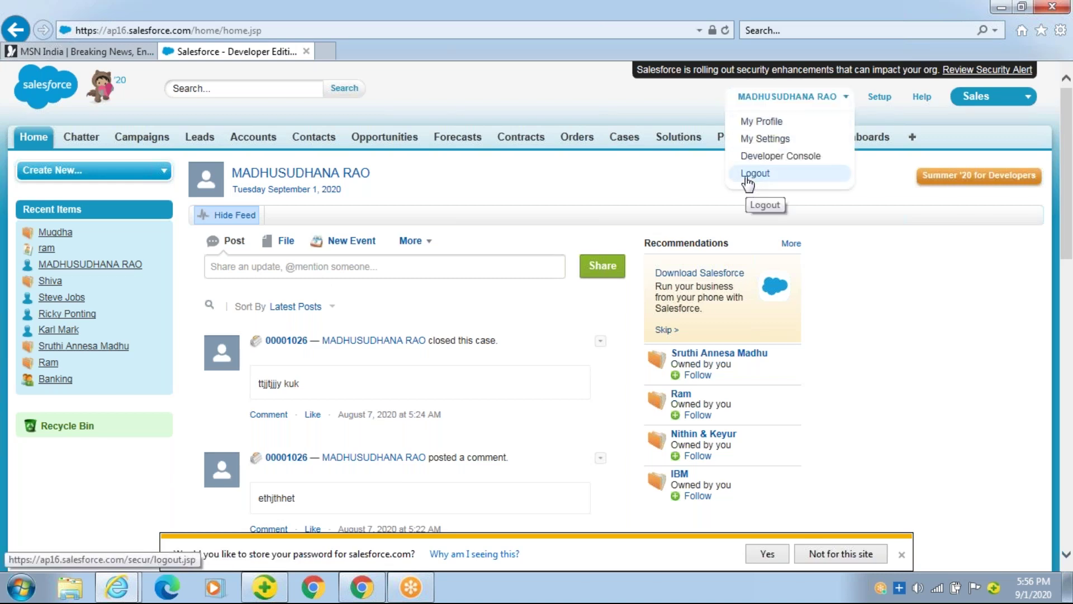
pyautogui.click(746, 177)
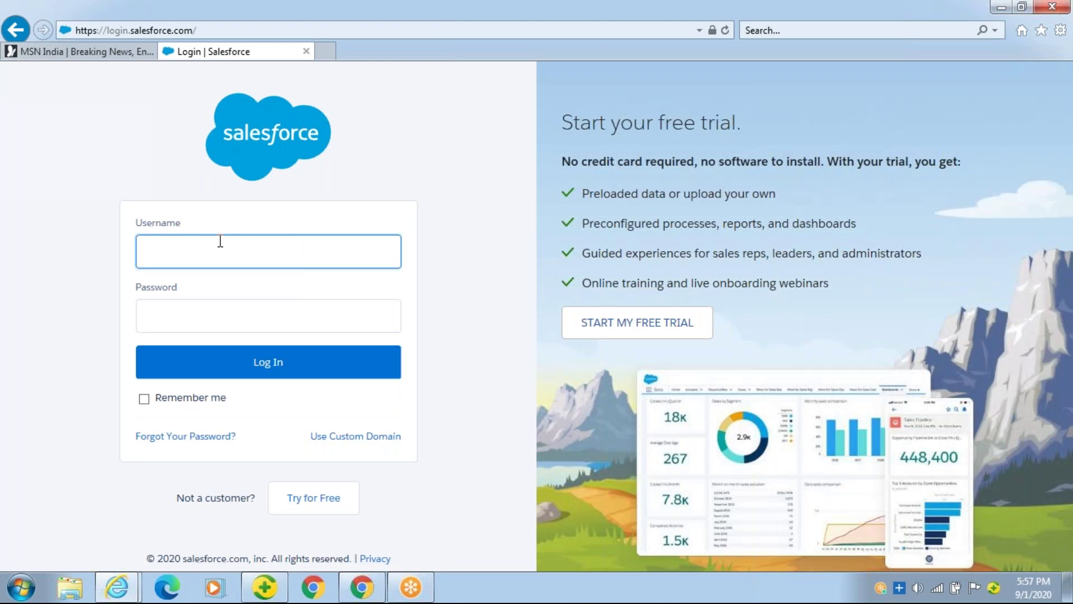
# Try several usernames in the login page's Username field and erase them all, leaving it blank
pyautogui.press('BackSpace')
pyautogui.press('BackSpace')
pyautogui.press('BackSpace')
pyautogui.press('BackSpace')
pyautogui.press('BackSpace')
pyautogui.press('BackSpace')
pyautogui.press('BackSpace')
pyautogui.press('BackSpace')
pyautogui.press('BackSpace')
pyautogui.press('BackSpace')
pyautogui.press('BackSpace')
# Switch back to Chrome, open Setup from the account record, and expand Administer > Manage Users
pyautogui.click(362, 588)
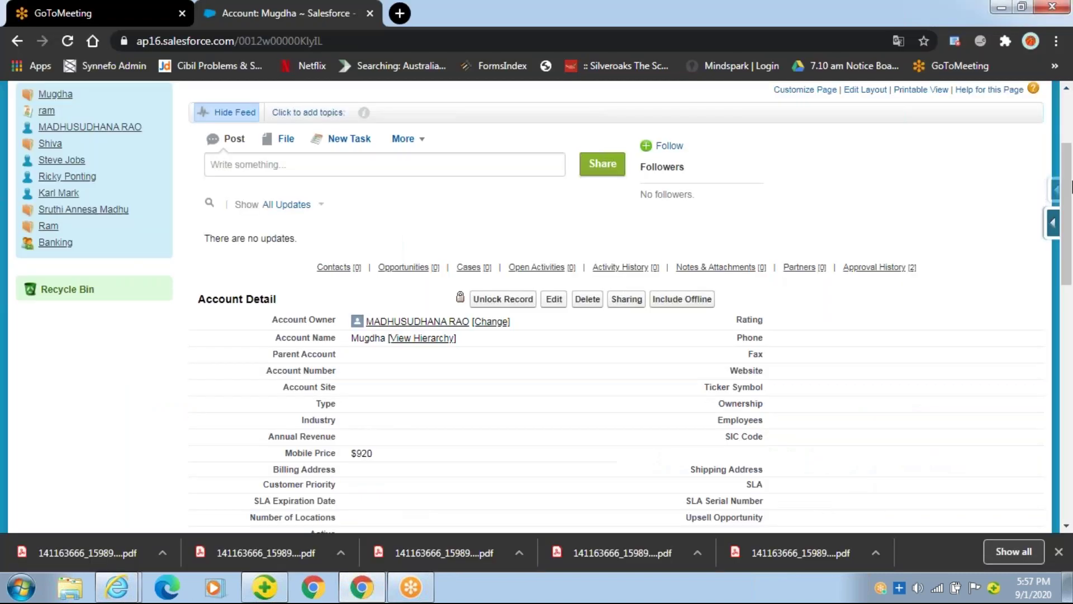
pyautogui.click(1068, 121)
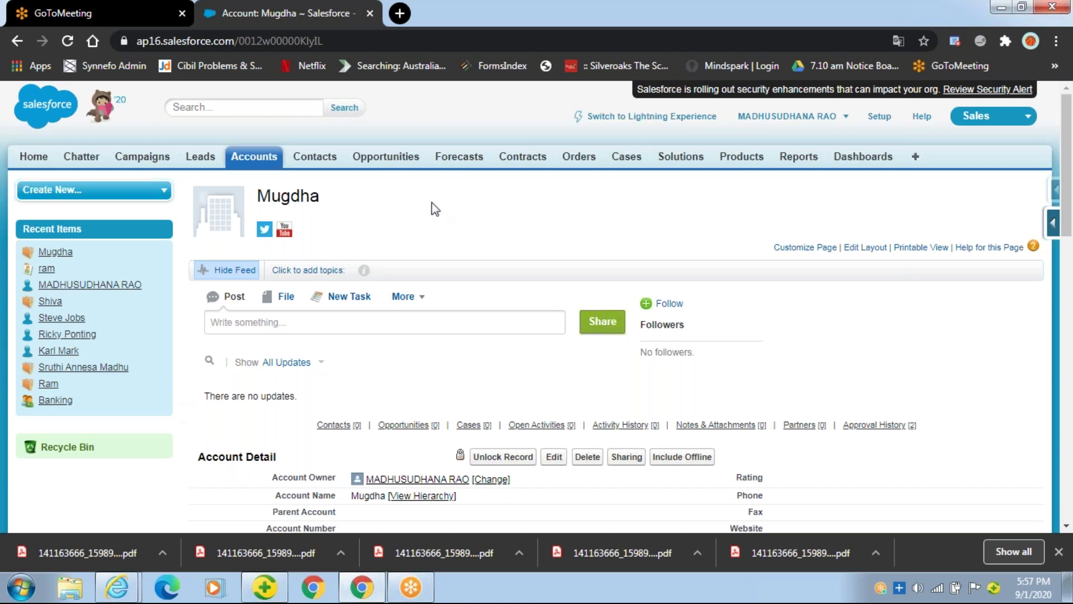
pyautogui.click(879, 116)
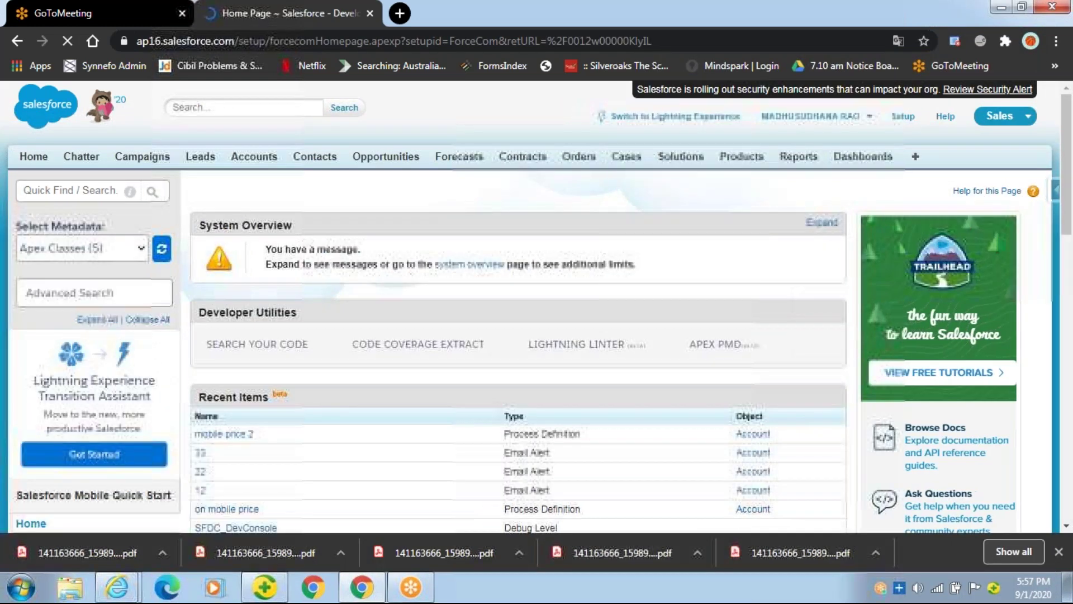
pyautogui.scroll(-5, 150, 462)
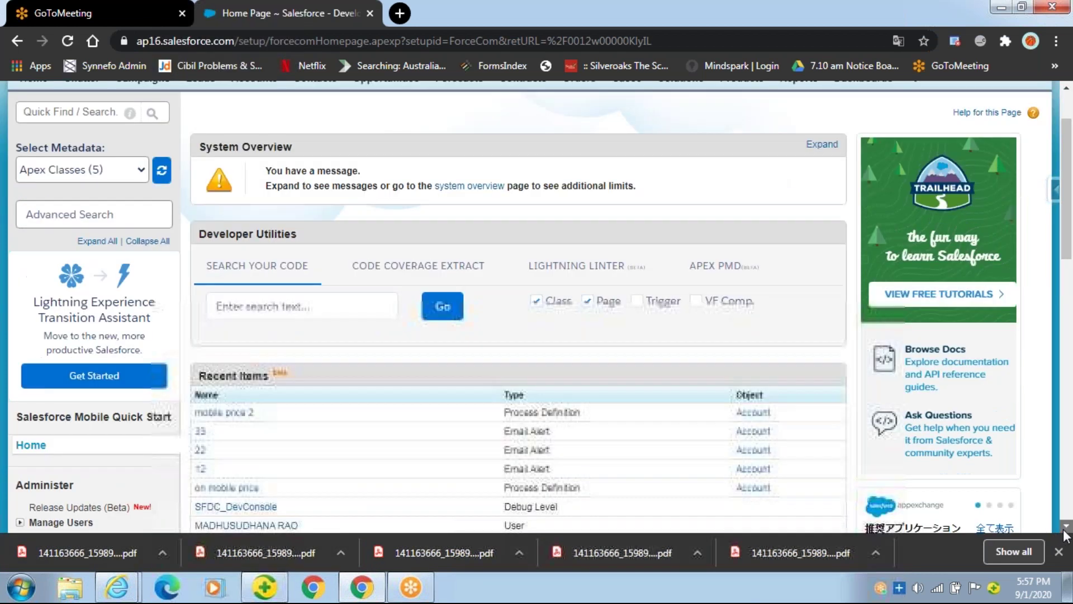
pyautogui.click(21, 318)
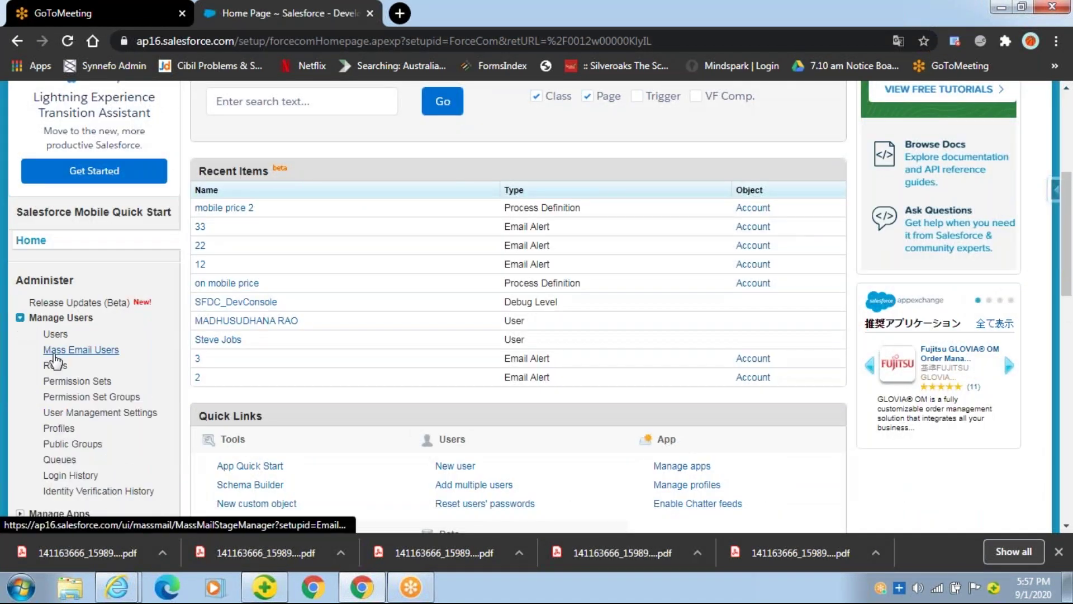
# Copy the approver's username from All Users into IE's login Username field, removing the leading space
pyautogui.click(55, 334)
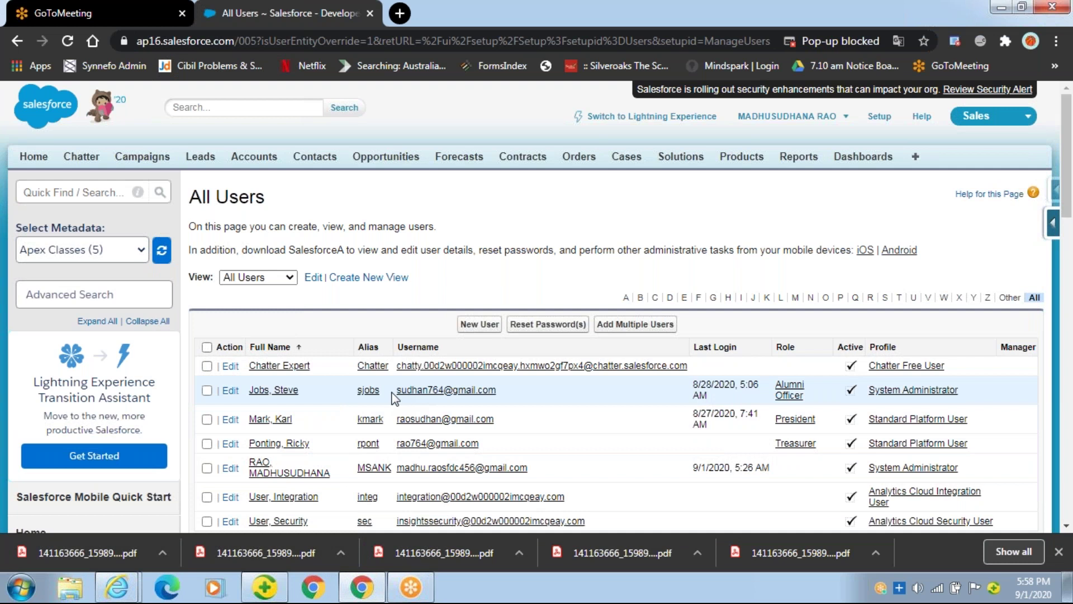
pyautogui.moveTo(392, 393); pyautogui.dragTo(489, 398)
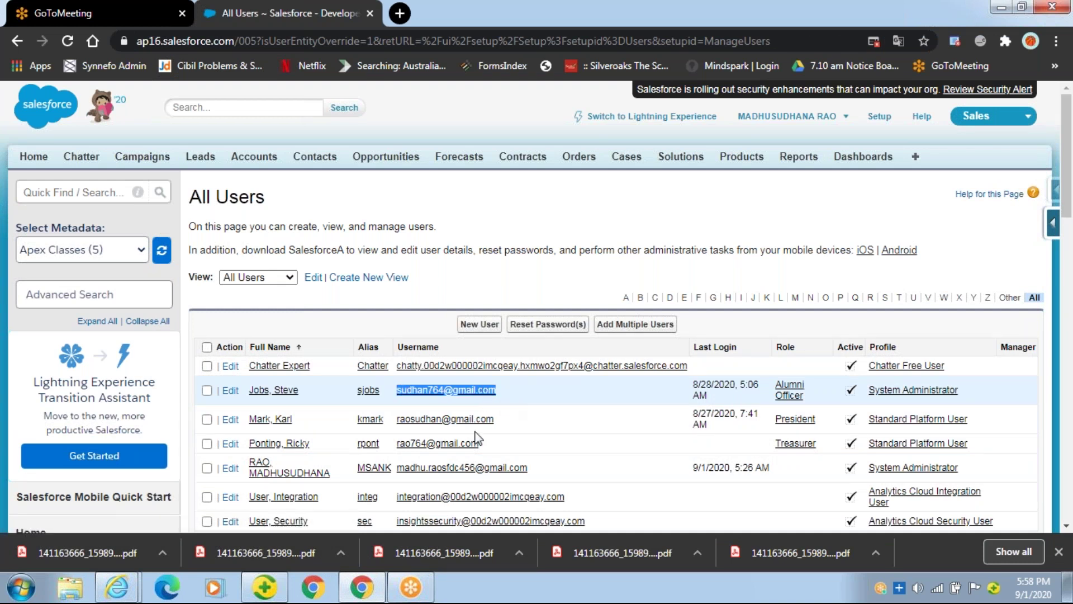
pyautogui.click(118, 588)
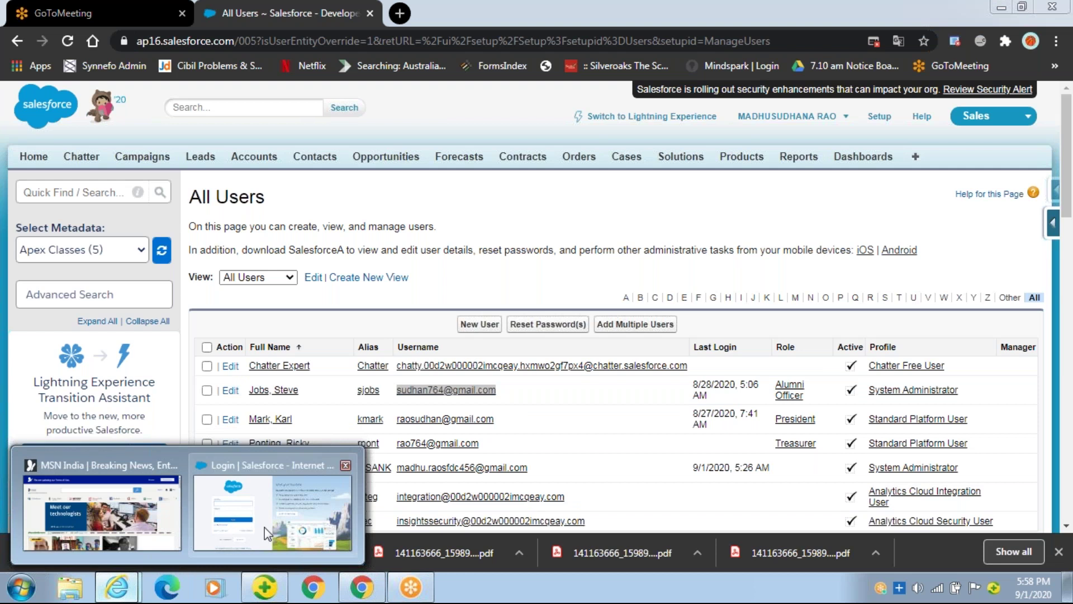
pyautogui.click(264, 527)
pyautogui.hotkey('ctrl', 'v')
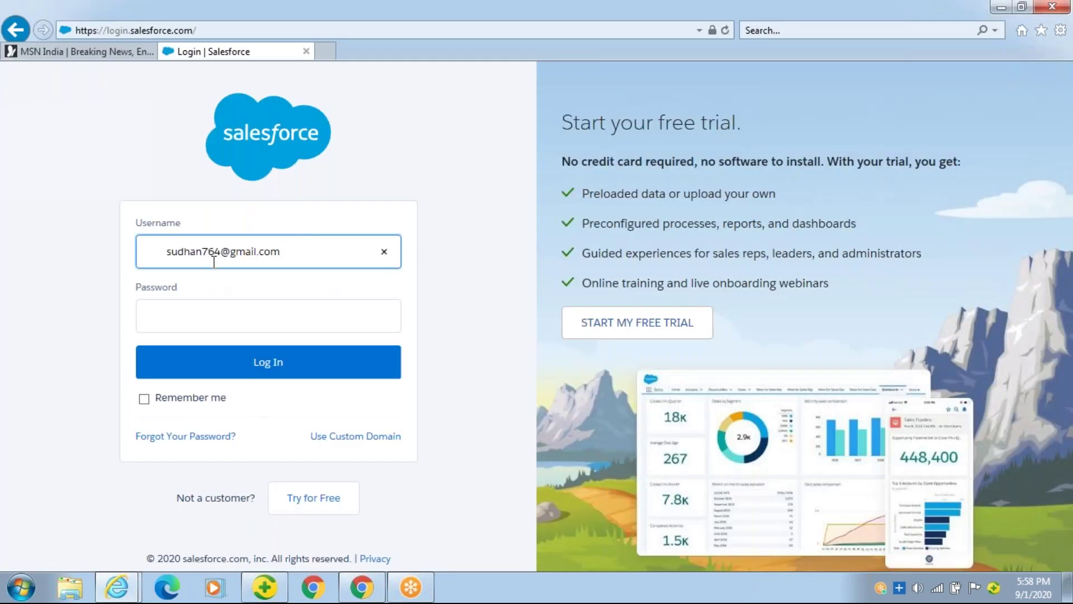
pyautogui.click(167, 251)
pyautogui.press('BackSpace')
pyautogui.press('BackSpace')
pyautogui.press('BackSpace')
pyautogui.press('BackSpace')
pyautogui.press('BackSpace')
pyautogui.press('BackSpace')
pyautogui.press('BackSpace')
# Put the cursor in the IE login page's password field, then return to Chrome's All Users list
pyautogui.hotkey('alt', 'Tab')
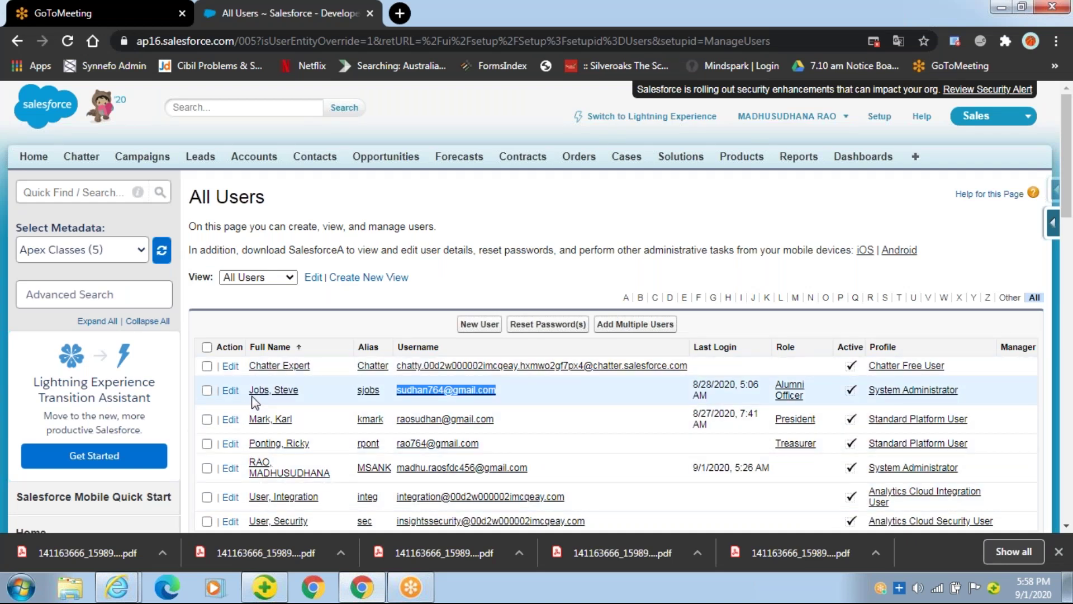
pyautogui.moveTo(379, 596)
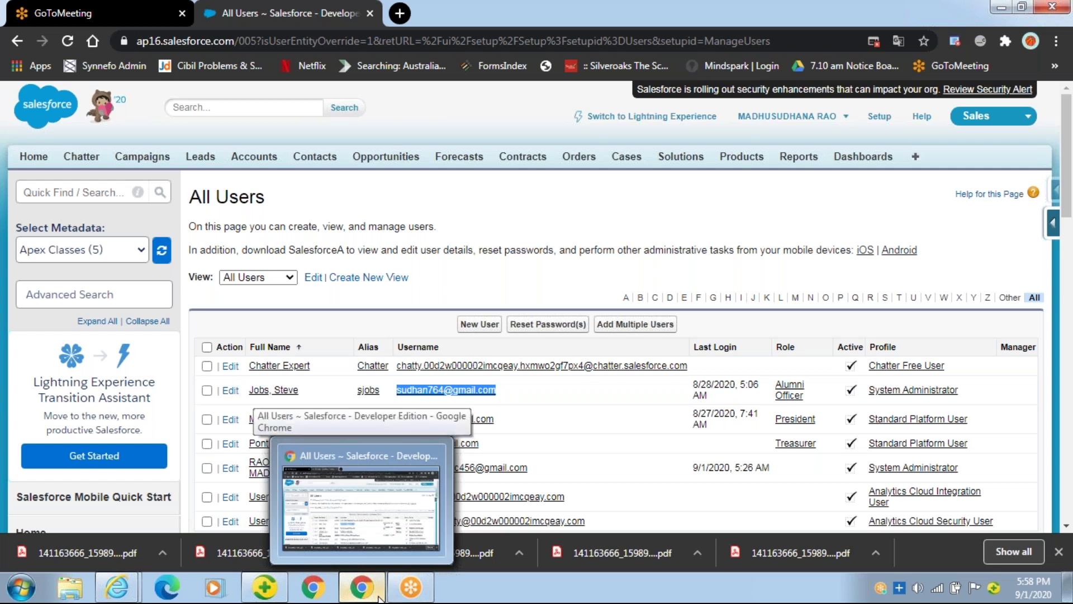
pyautogui.moveTo(423, 597)
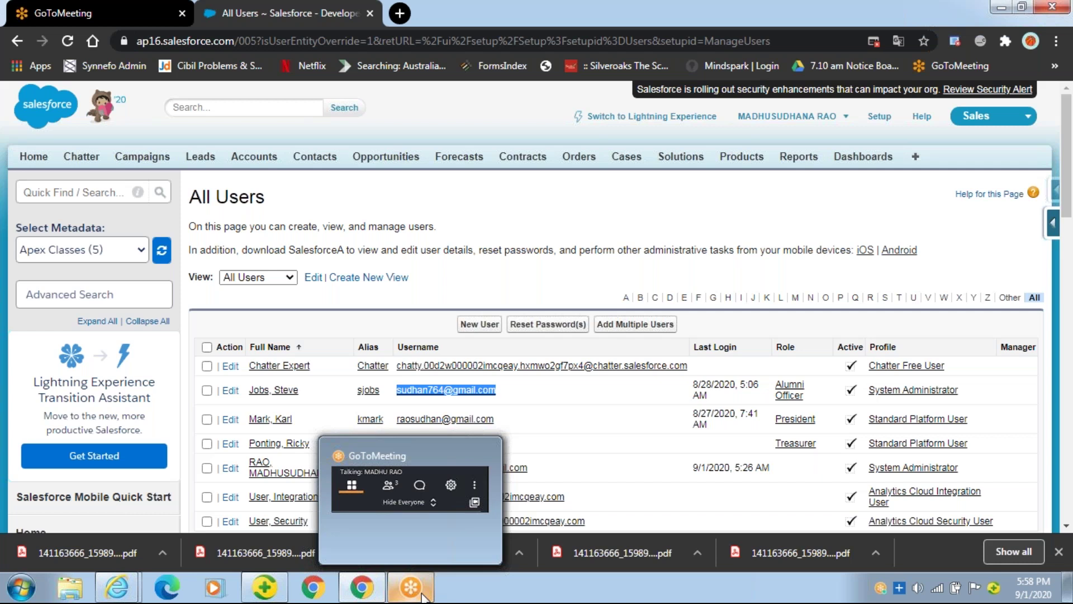
pyautogui.click(423, 596)
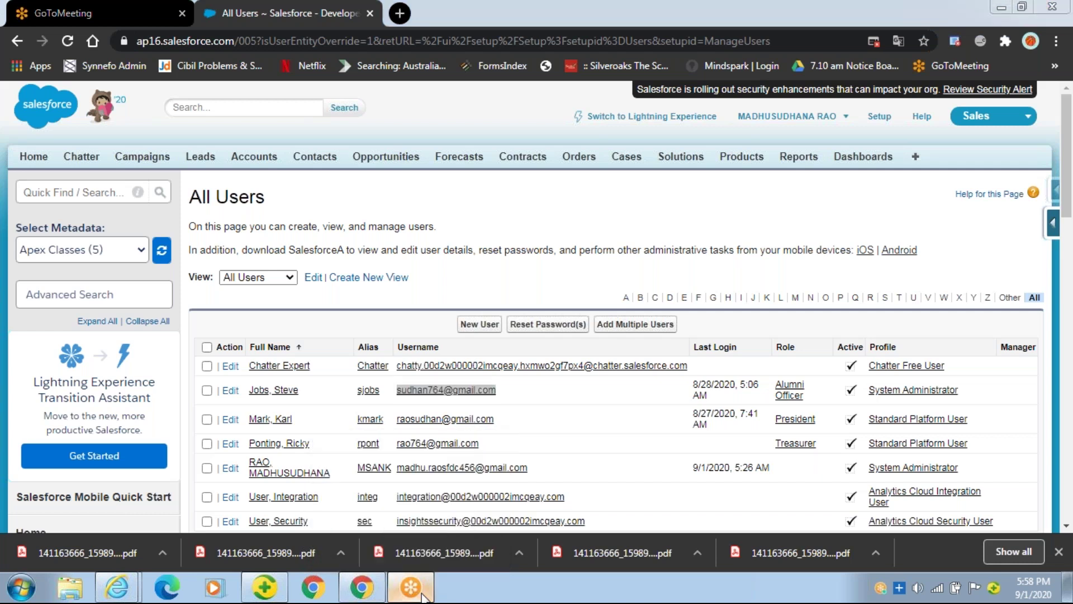
pyautogui.moveTo(119, 595)
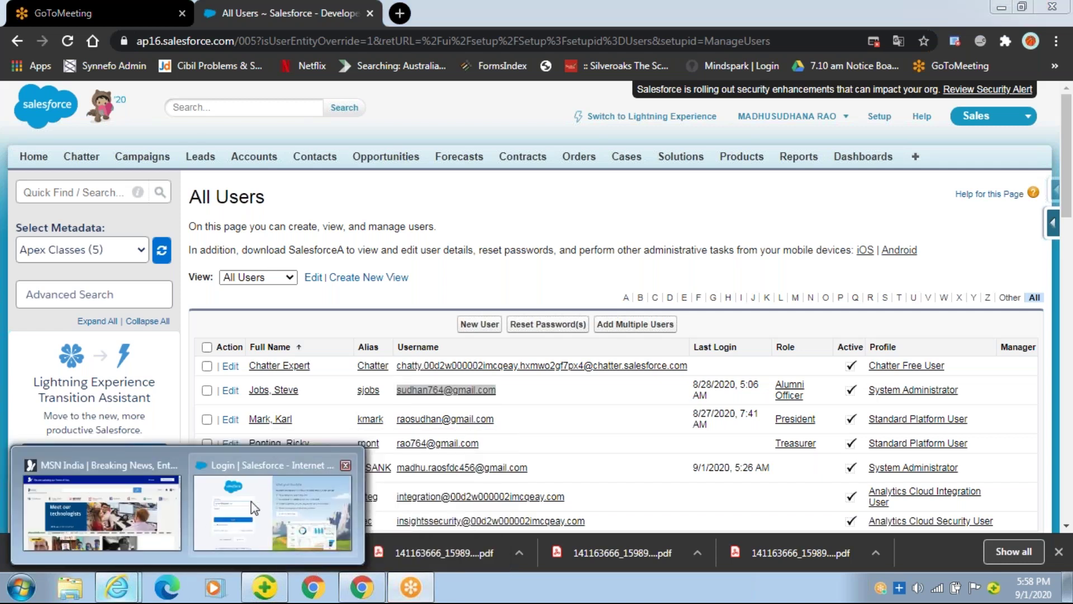
pyautogui.click(250, 501)
pyautogui.click(213, 326)
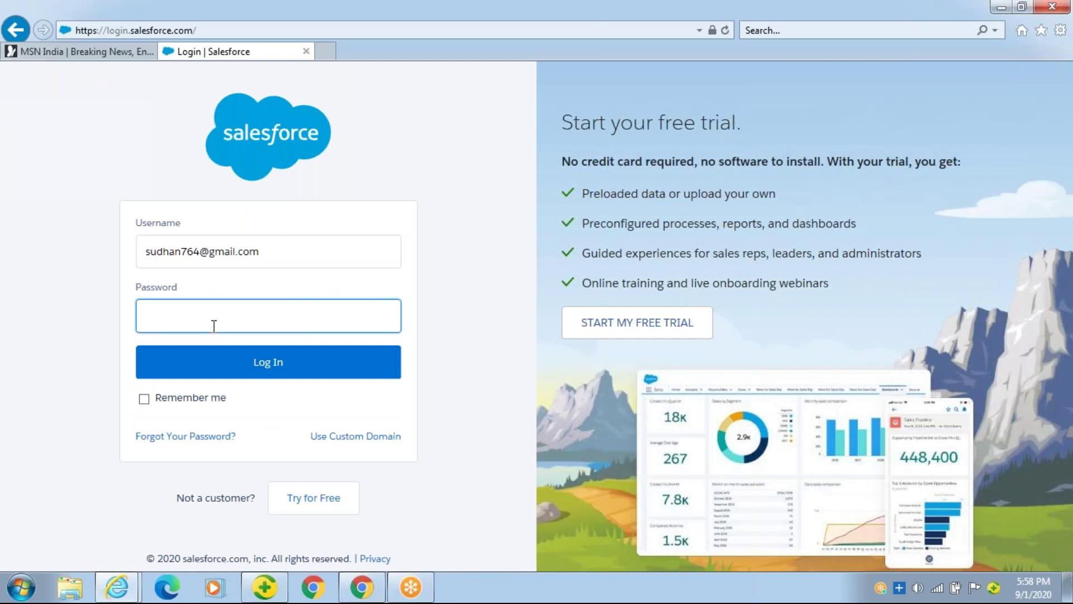
pyautogui.click(371, 495)
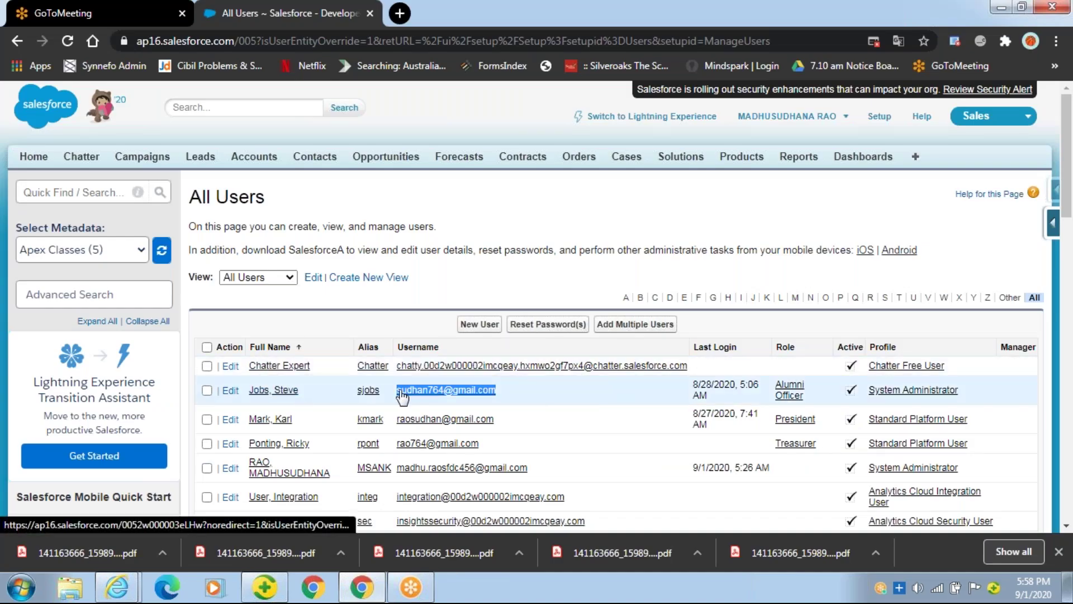
# Reset the approver user's password from their user detail record and confirm it
pyautogui.click(267, 392)
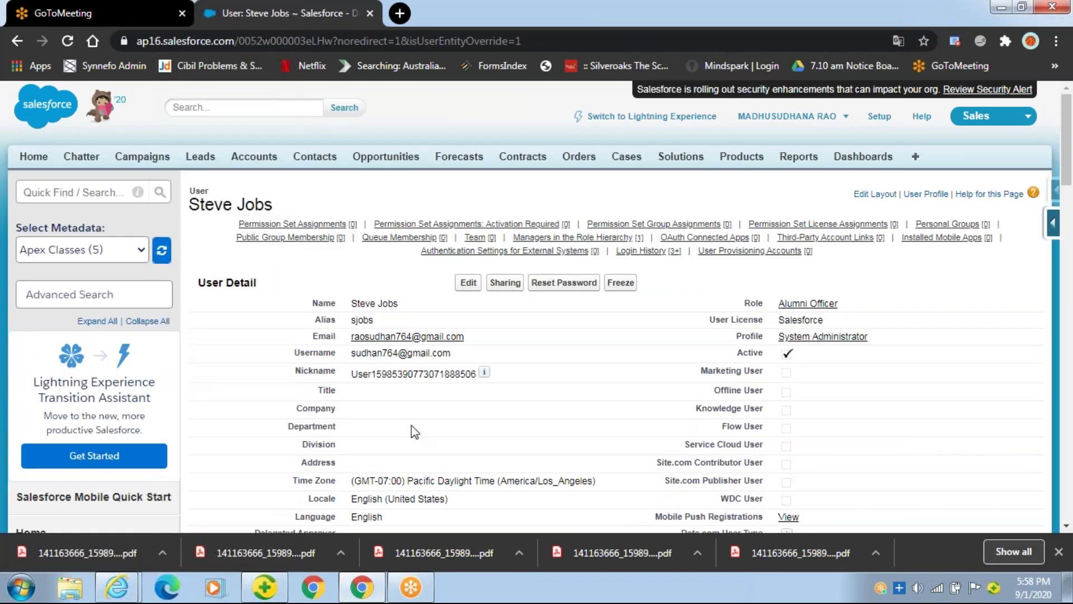
pyautogui.click(576, 288)
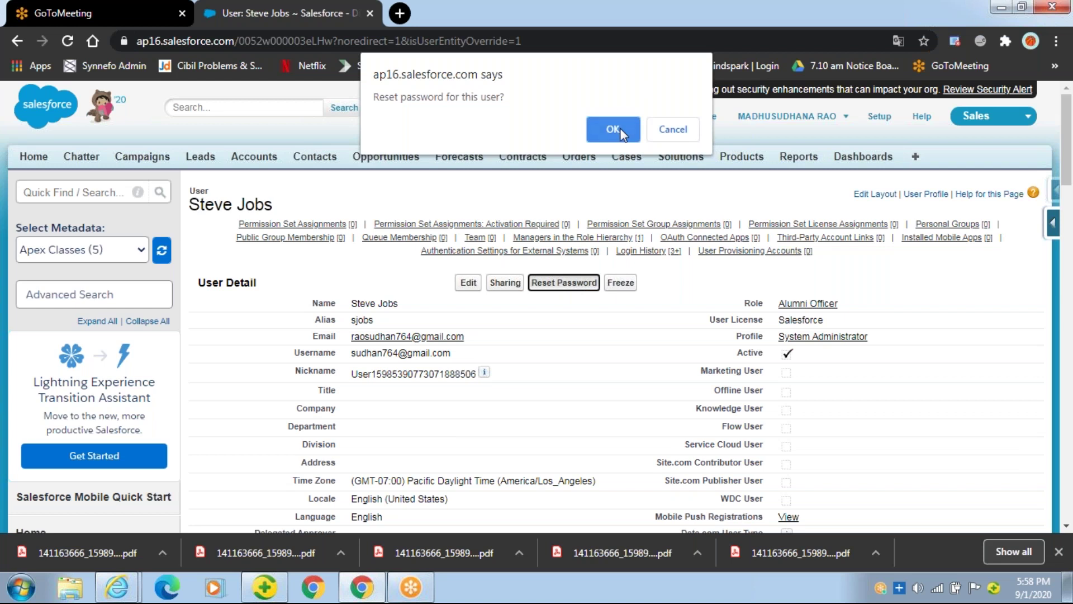
pyautogui.click(619, 132)
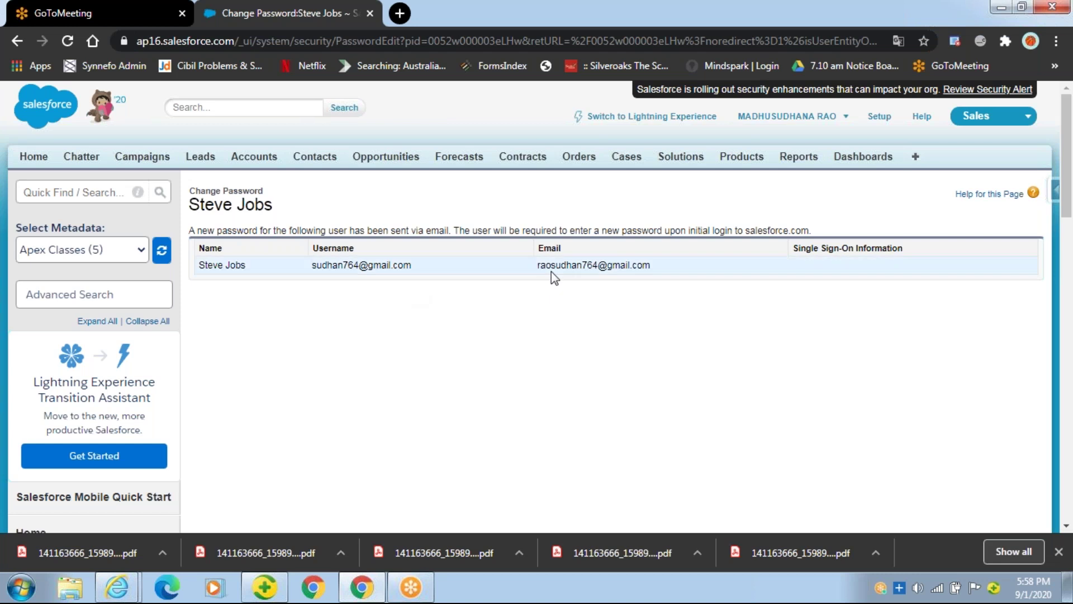
# Select the e-mail address the new password went to, and close the overdue reminders popup
pyautogui.moveTo(540, 269); pyautogui.dragTo(654, 267)
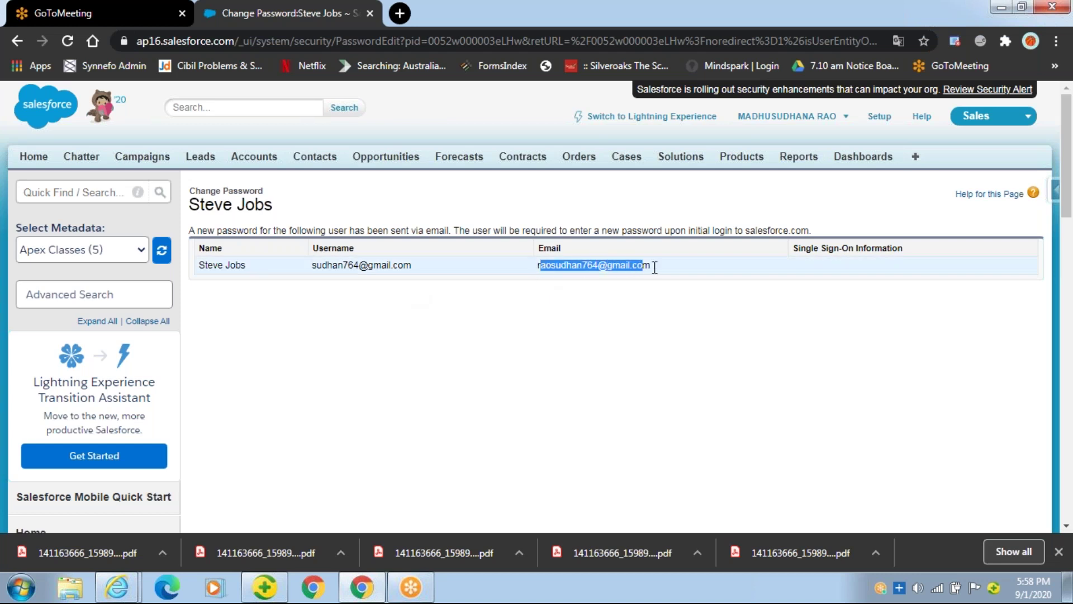
pyautogui.doubleClick(539, 265)
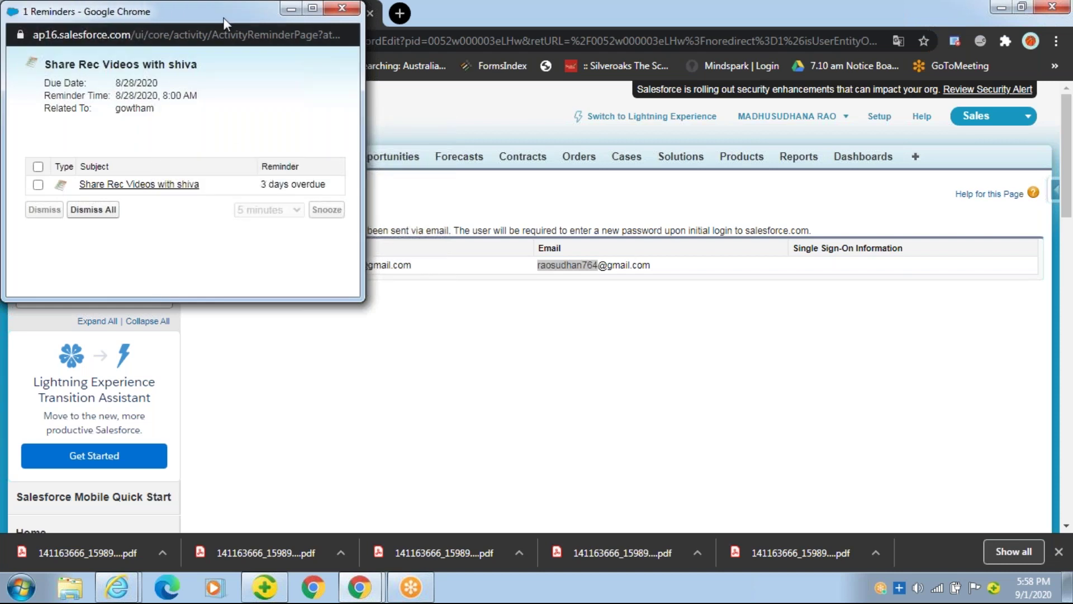
pyautogui.moveTo(213, 9); pyautogui.dragTo(207, 144)
pyautogui.click(336, 144)
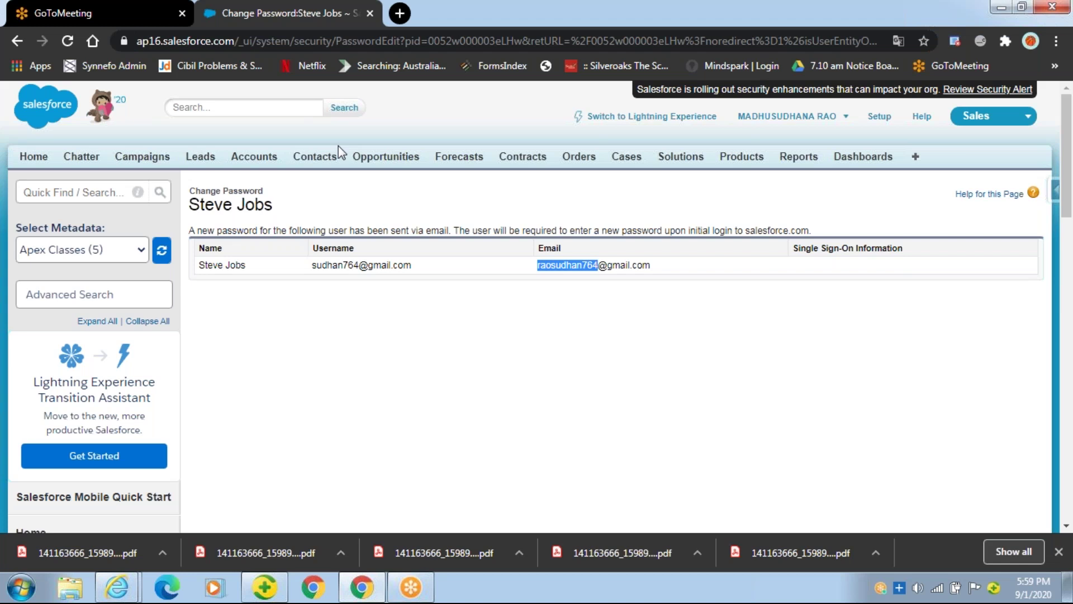
pyautogui.click(324, 585)
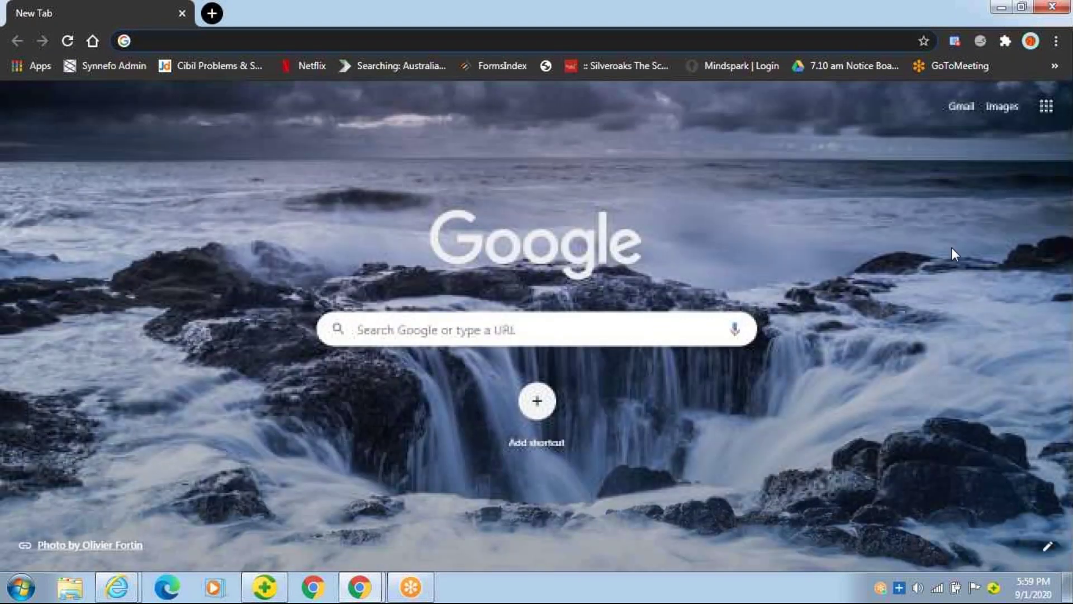
# Open Gmail from the new tab page, then briefly check the Salesforce password-change page
pyautogui.click(961, 107)
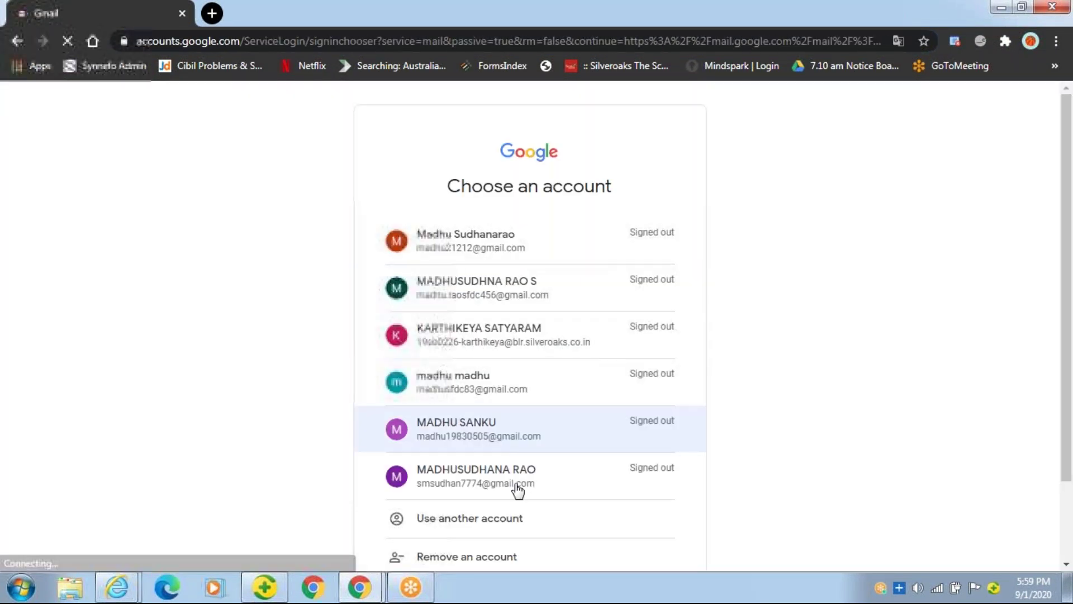
pyautogui.scroll(-2, 1025, 560)
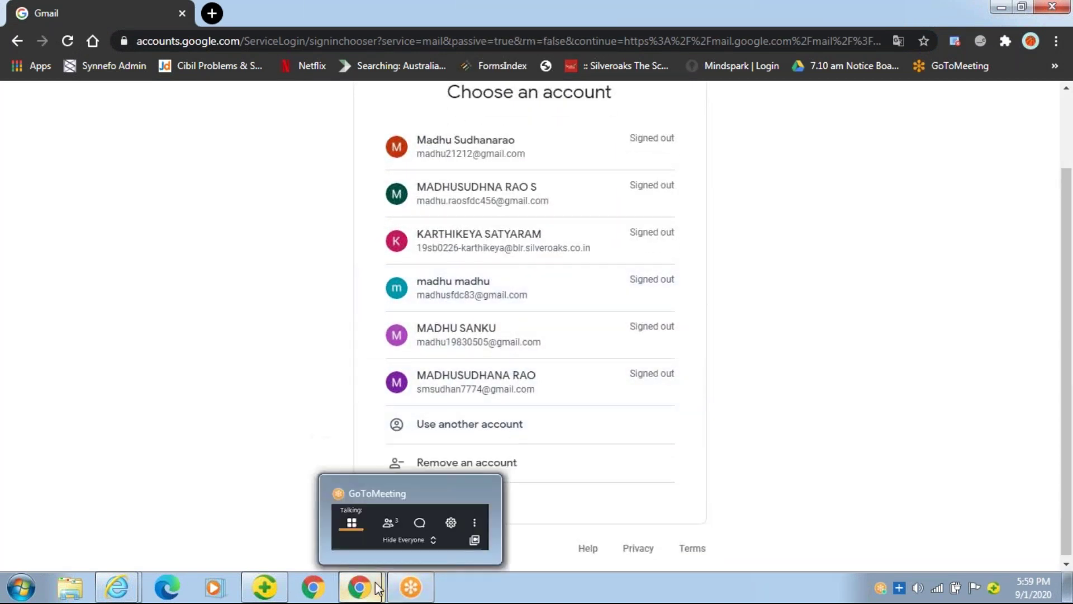
pyautogui.moveTo(359, 587)
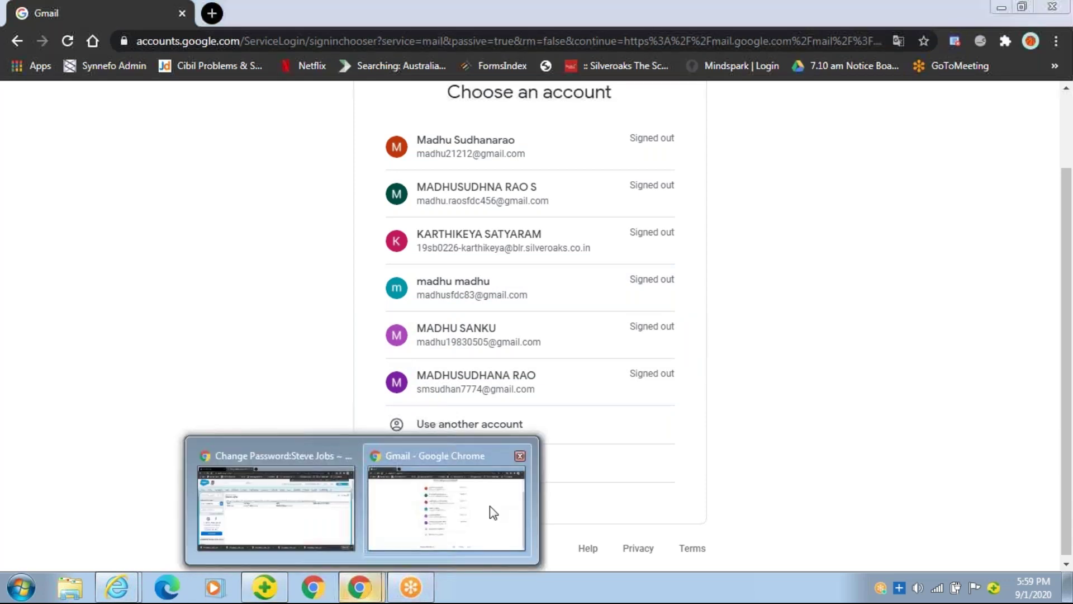
pyautogui.click(291, 538)
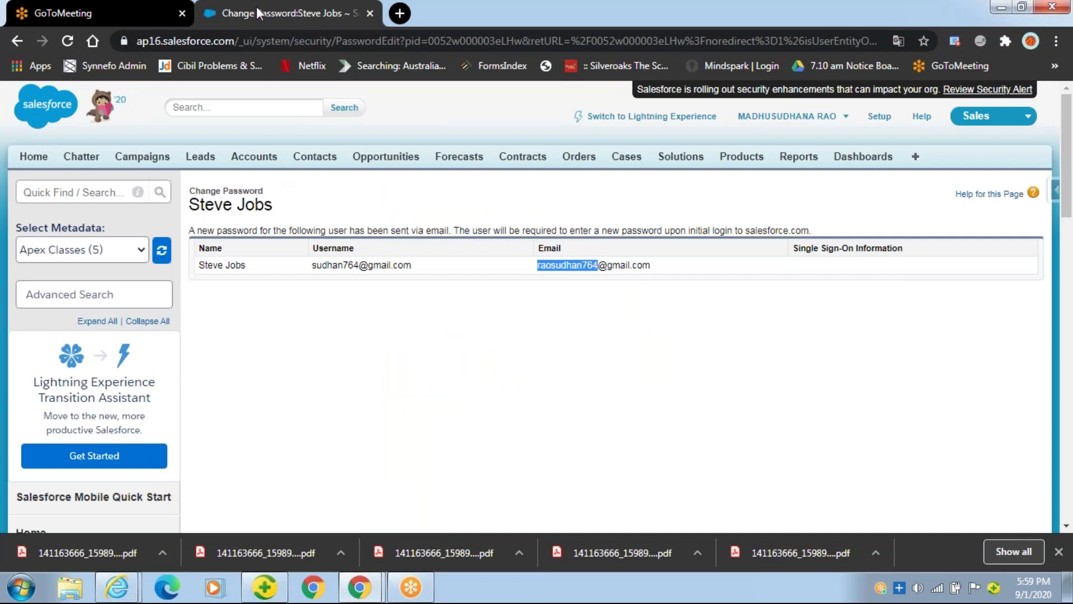
pyautogui.click(125, 16)
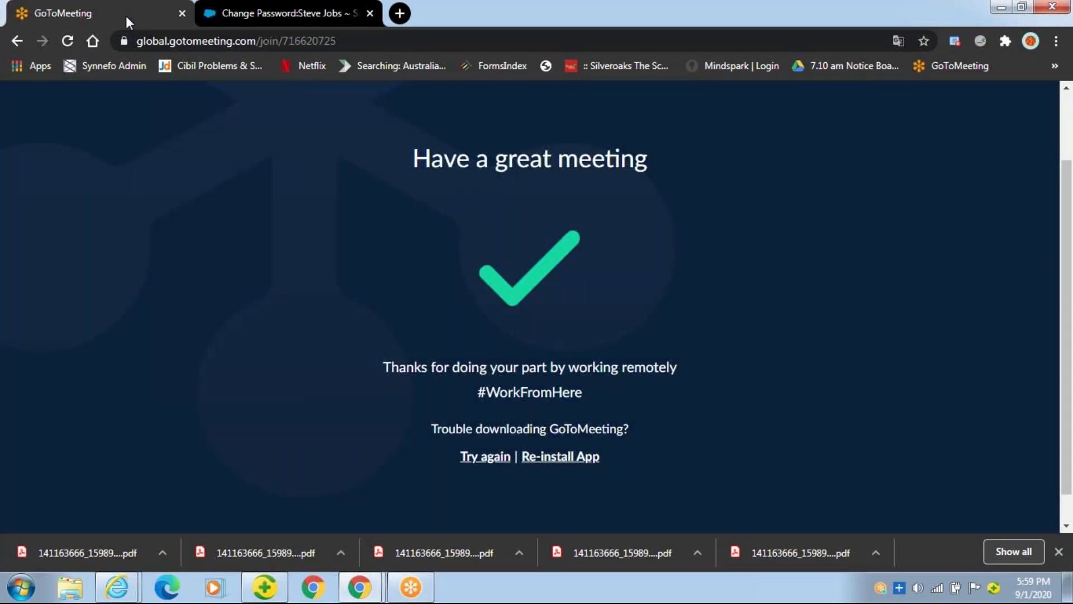
pyautogui.click(236, 18)
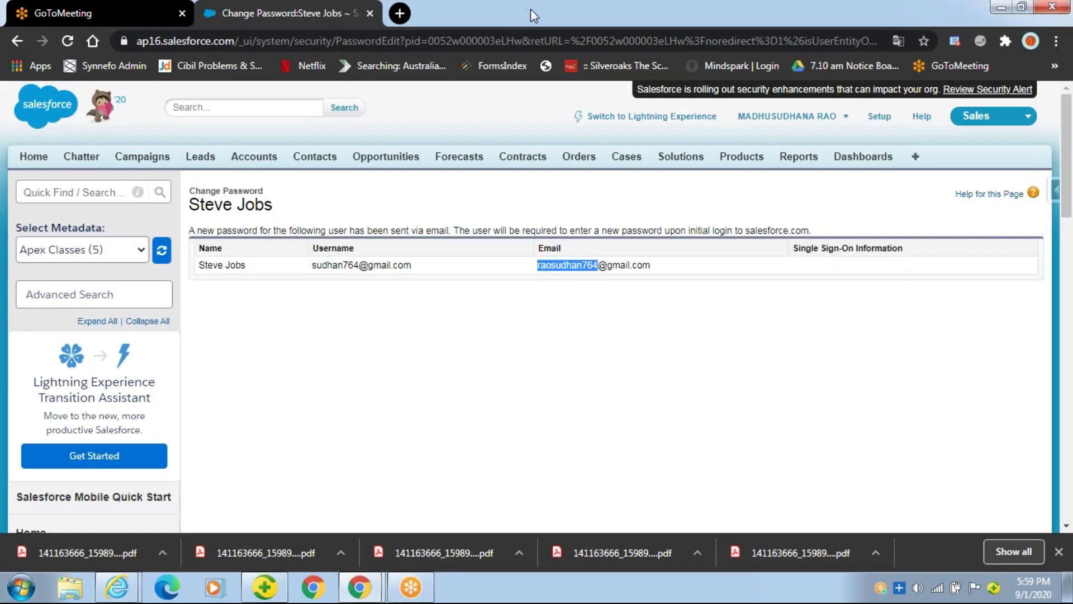
pyautogui.moveTo(359, 587)
pyautogui.click(462, 521)
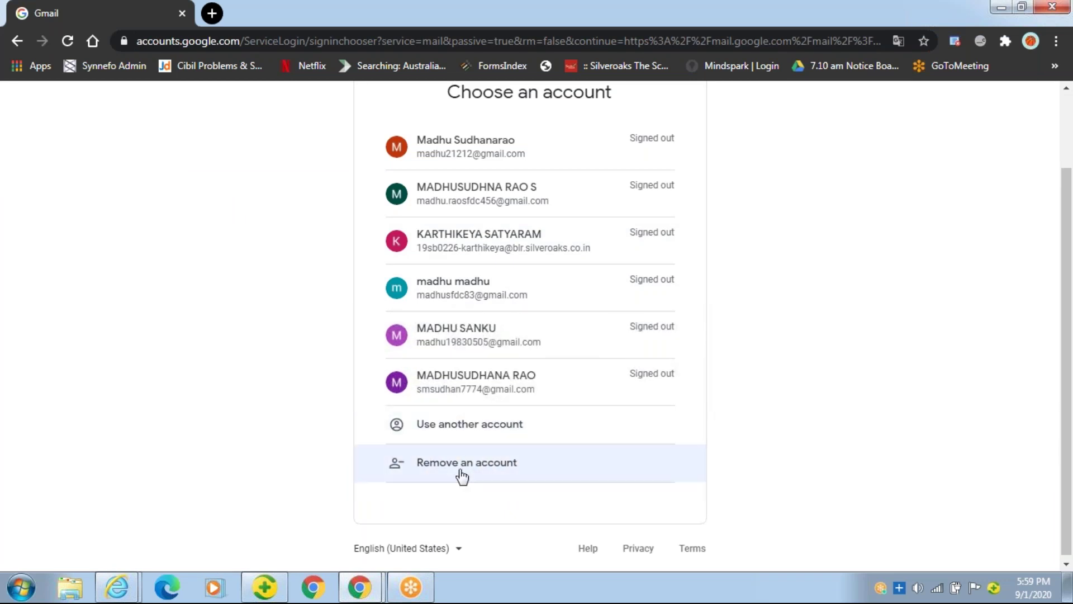
pyautogui.click(460, 424)
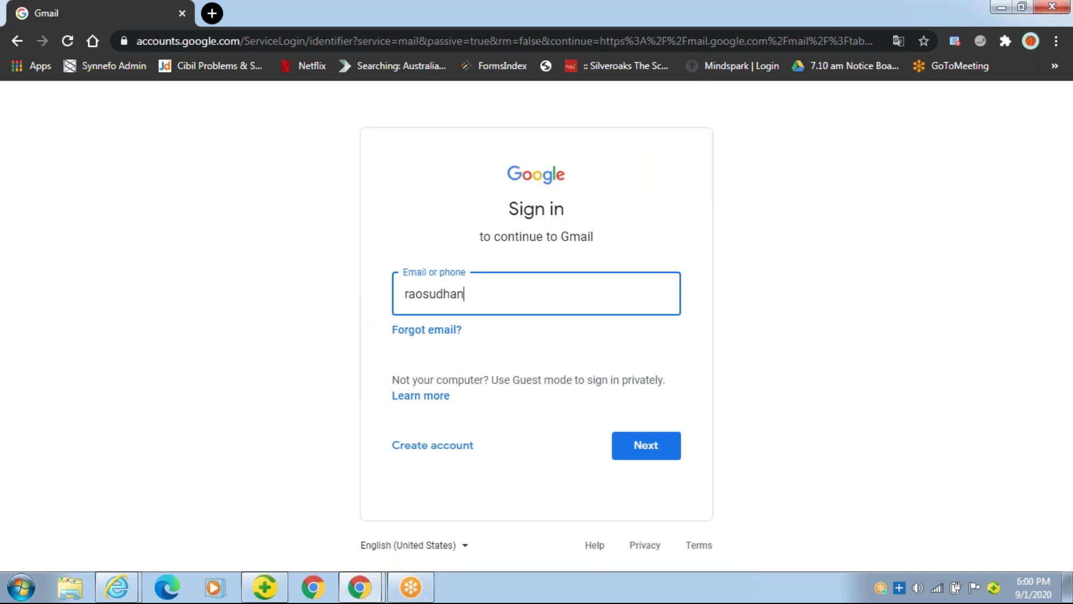
# Enter the reset user's full e-mail address, without the leading space, and continue to the password step
pyautogui.moveTo(479, 312); pyautogui.dragTo(354, 297)
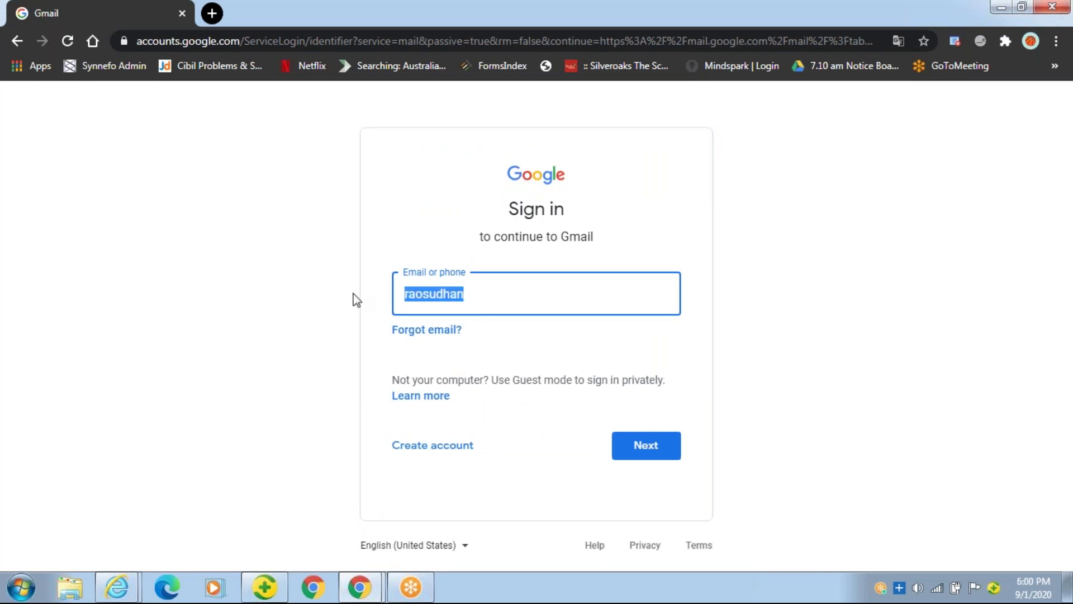
pyautogui.hotkey('ctrl', 'v')
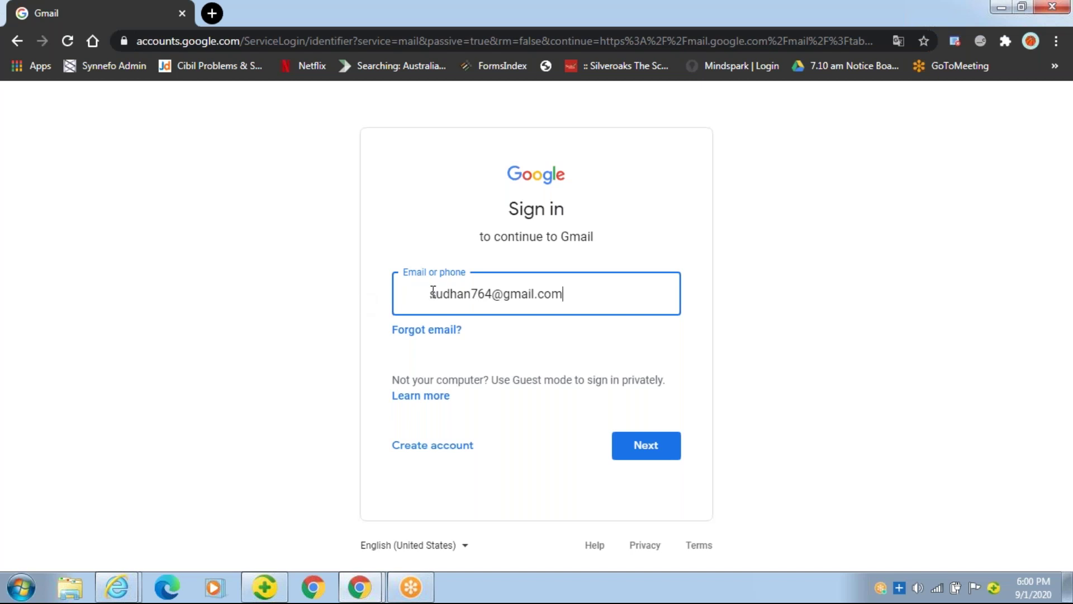
pyautogui.click(428, 293)
pyautogui.press('BackSpace')
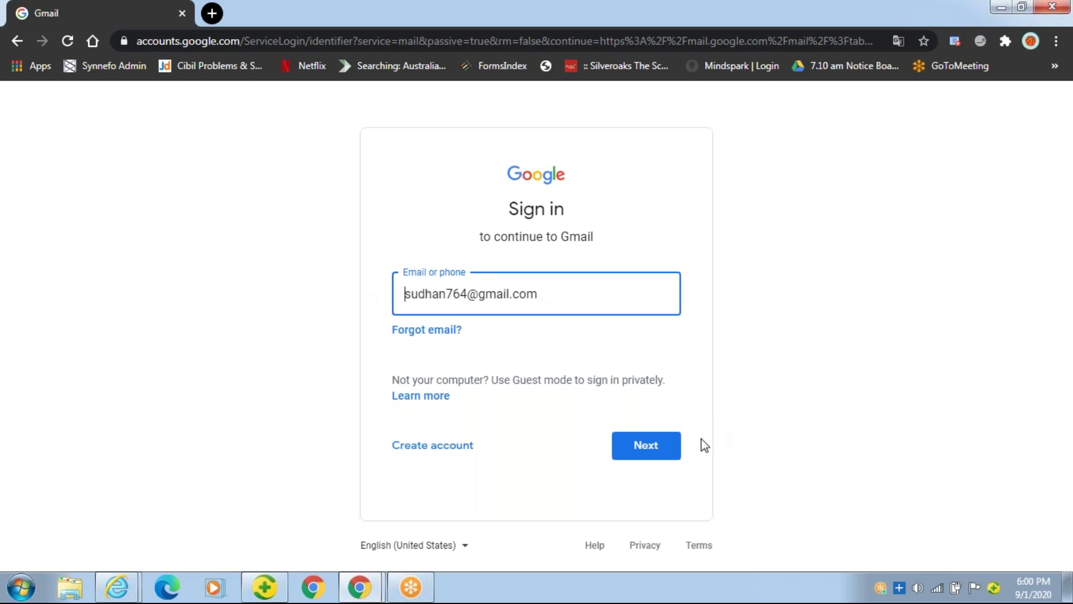
pyautogui.click(670, 447)
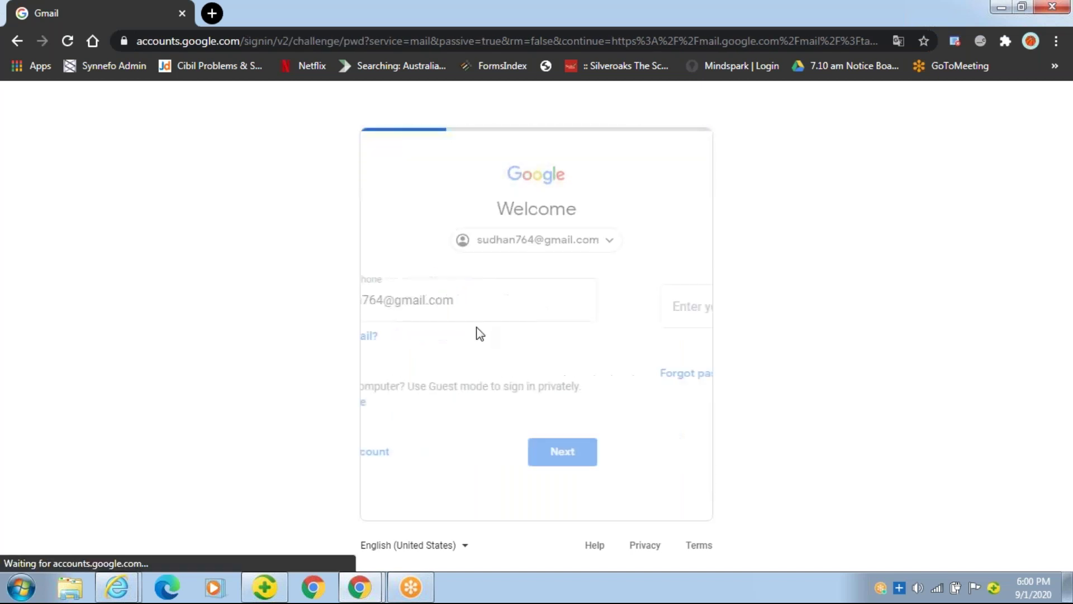
# Clear a mistyped password, retype the account password and submit it
pyautogui.write('•••••••')
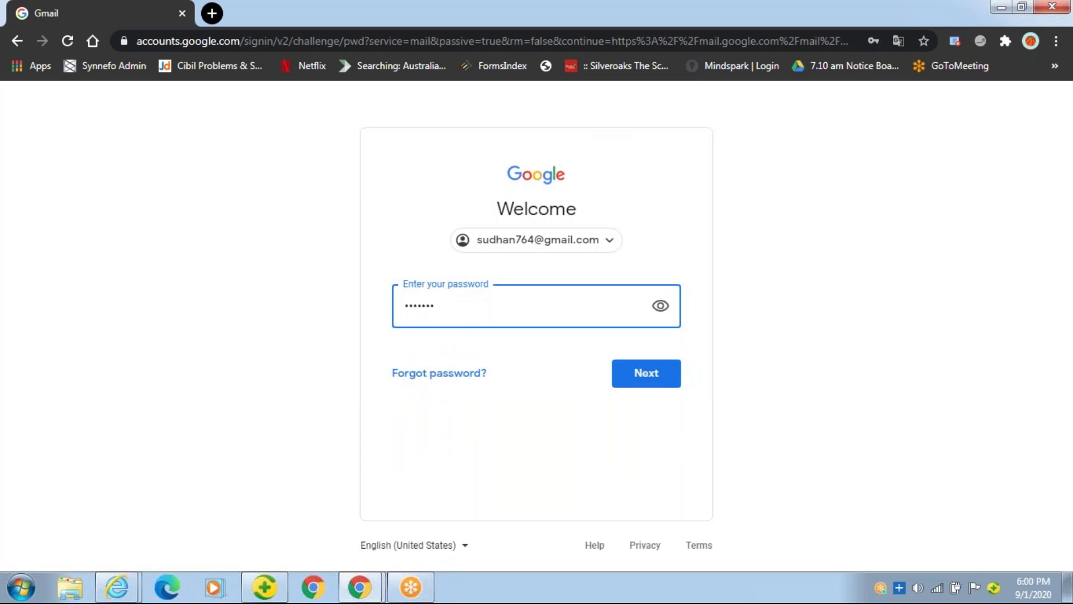
pyautogui.hotkey('ctrl', 'a')
pyautogui.press('BackSpace')
pyautogui.write('••••••••••')
pyautogui.click(650, 385)
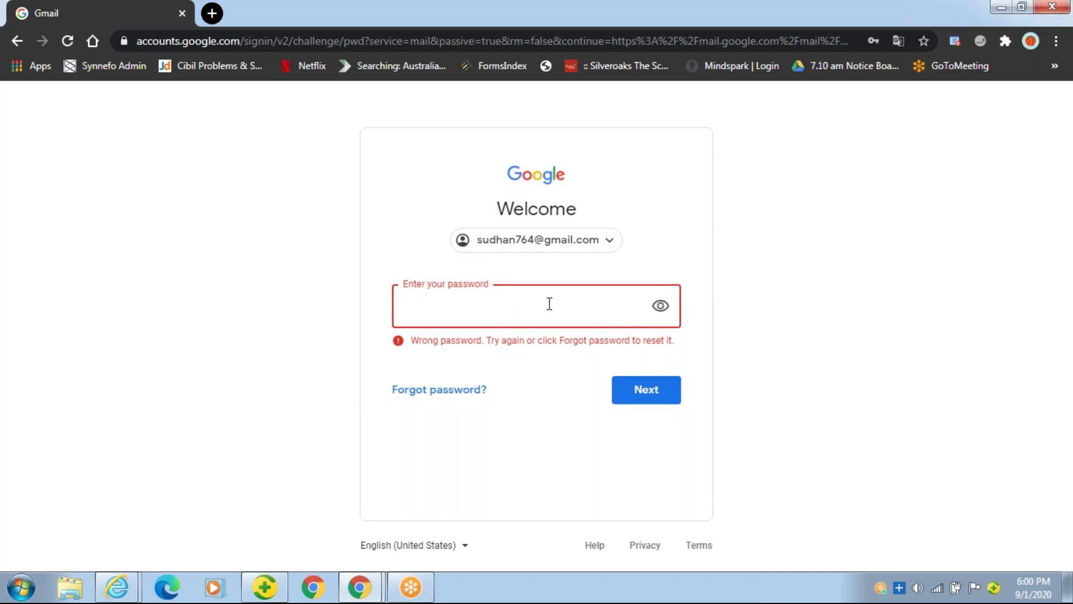
# Retype and resubmit the password three more times after each Wrong password error
pyautogui.write('**********')
pyautogui.click(659, 393)
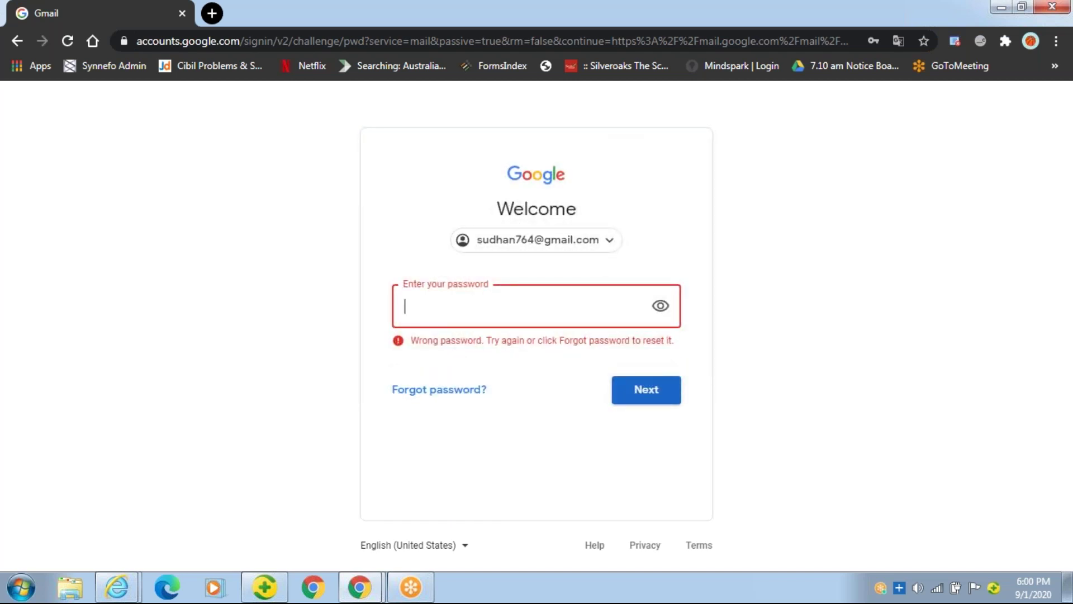
pyautogui.write('**********')
pyautogui.click(643, 396)
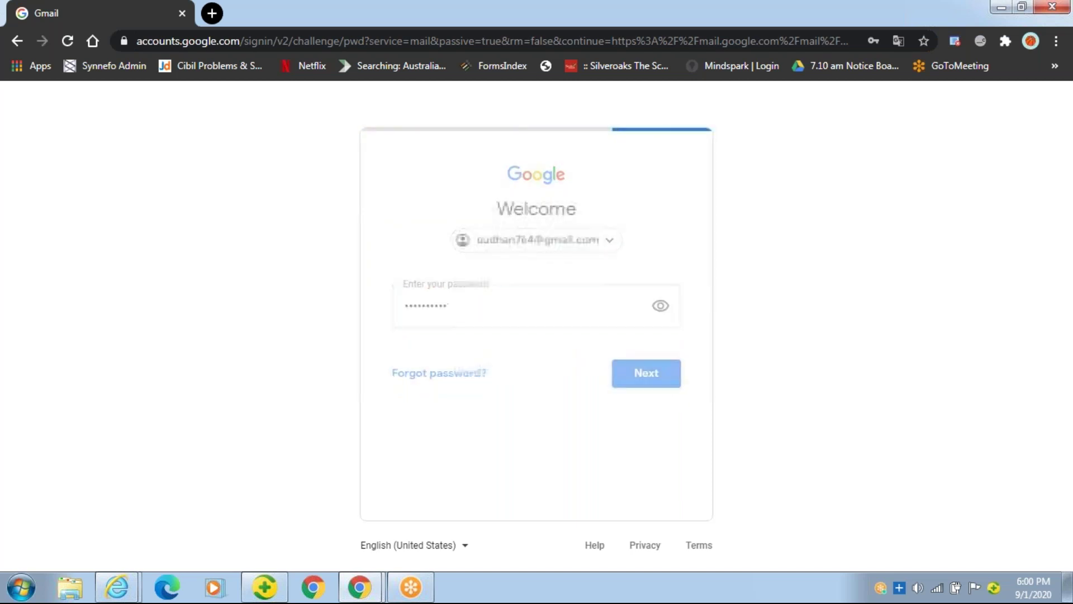
pyautogui.write('*********')
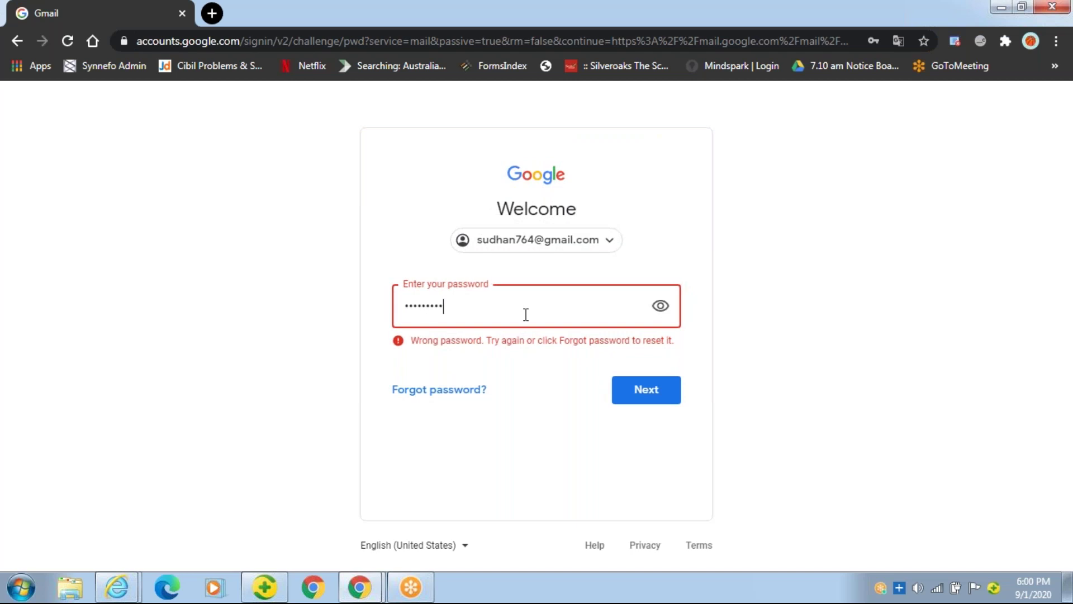
pyautogui.write('*')
pyautogui.click(636, 388)
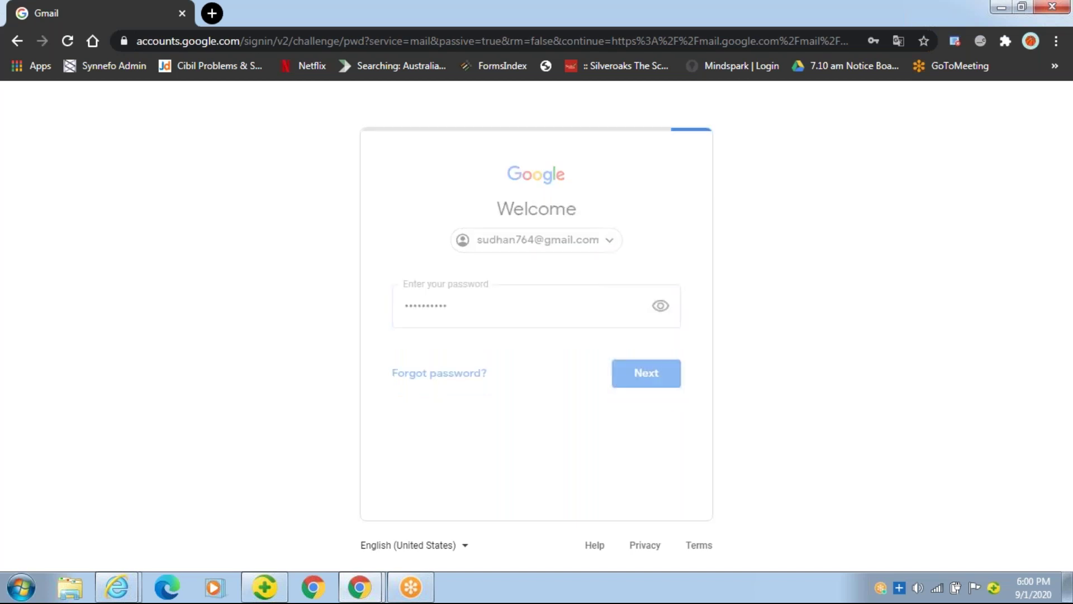
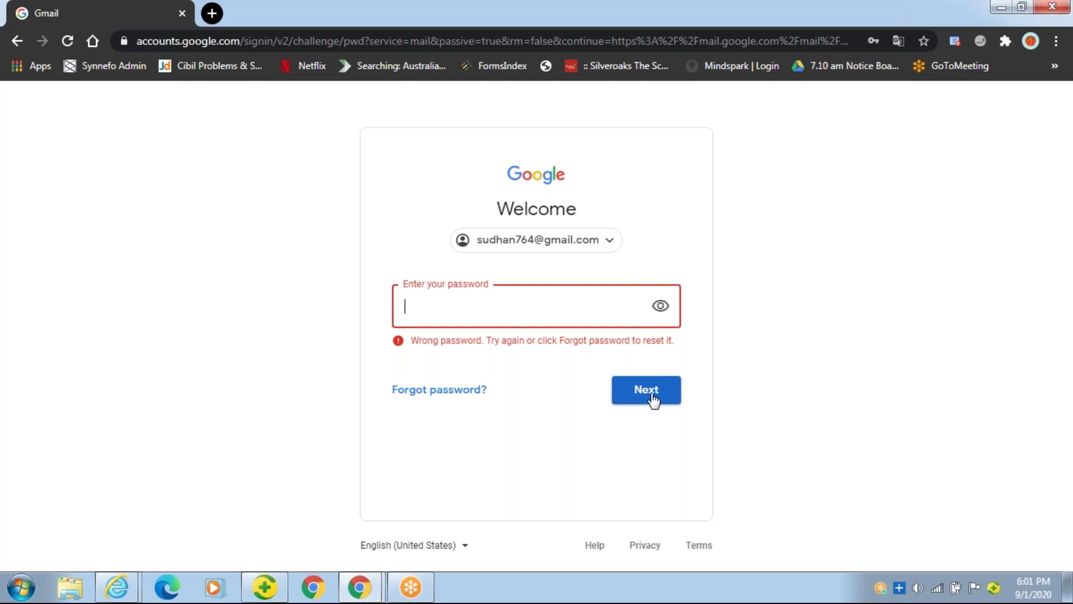
# Re-enter the Gmail account password three times until it is rejected, then return to the Salesforce window
pyautogui.write('••••••••••')
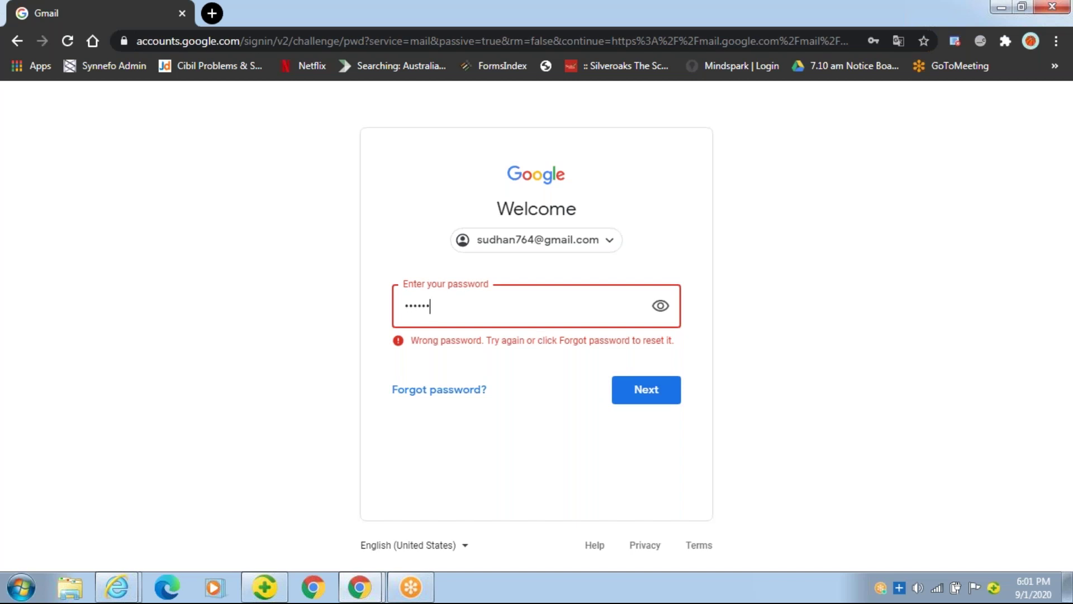
pyautogui.click(643, 395)
pyautogui.write('••••••••••')
pyautogui.click(622, 398)
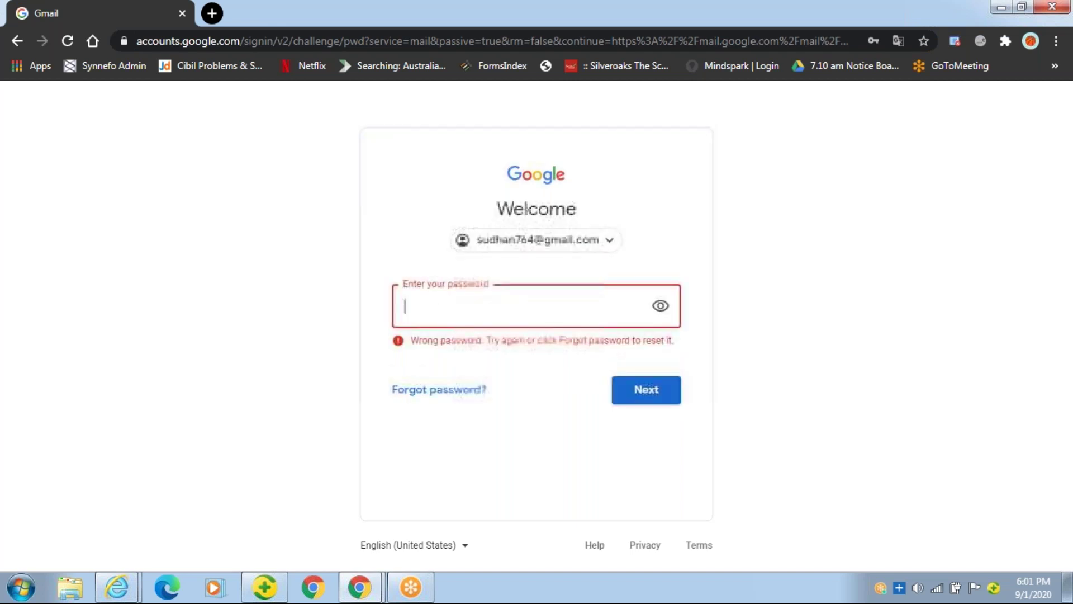
pyautogui.write('•••••')
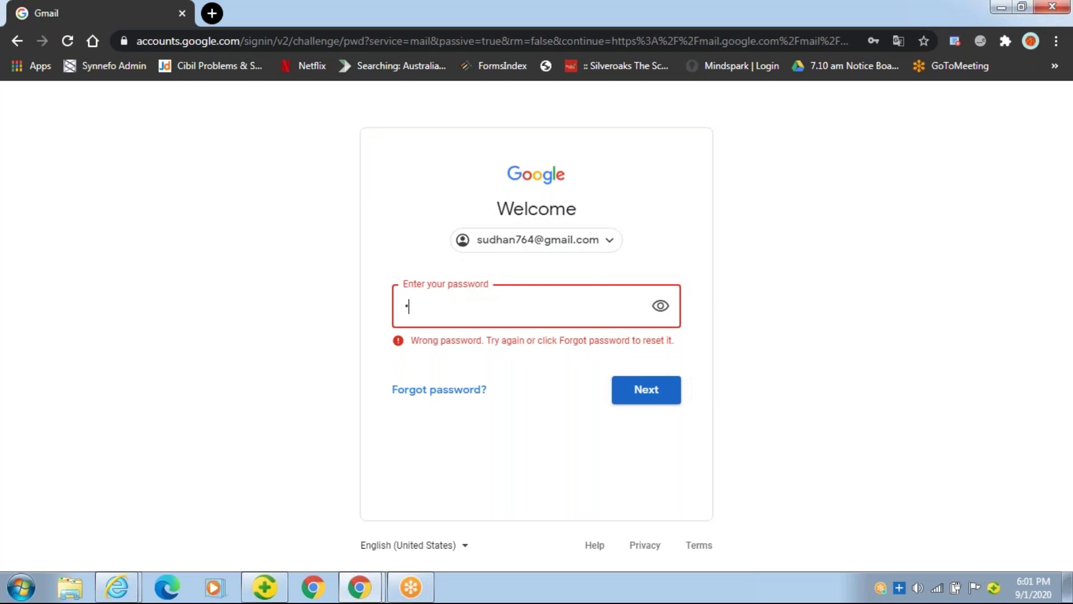
pyautogui.write('•••••')
pyautogui.click(623, 396)
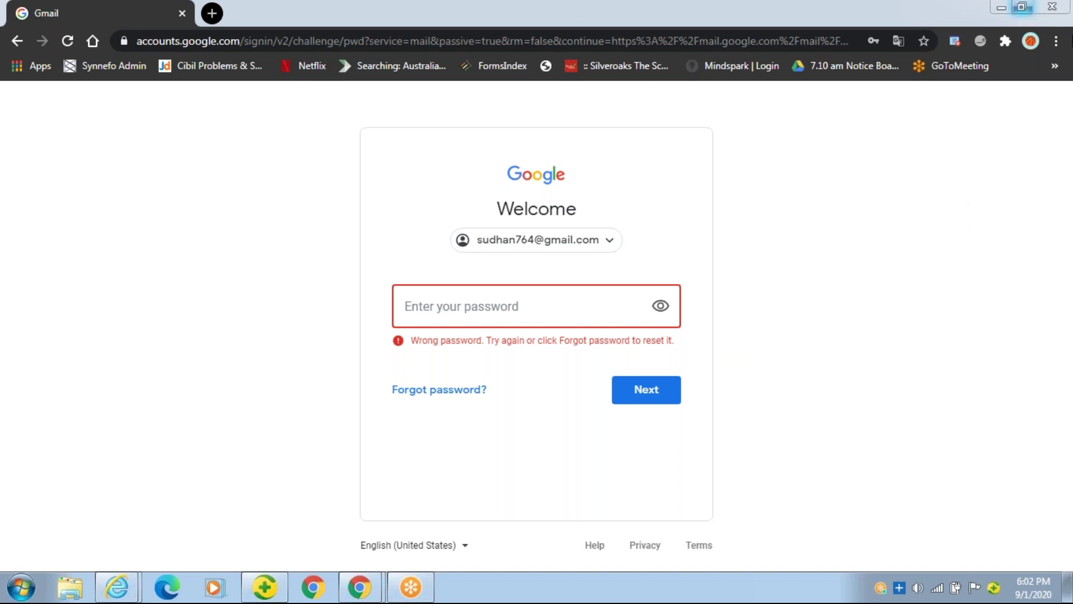
pyautogui.click(1000, 7)
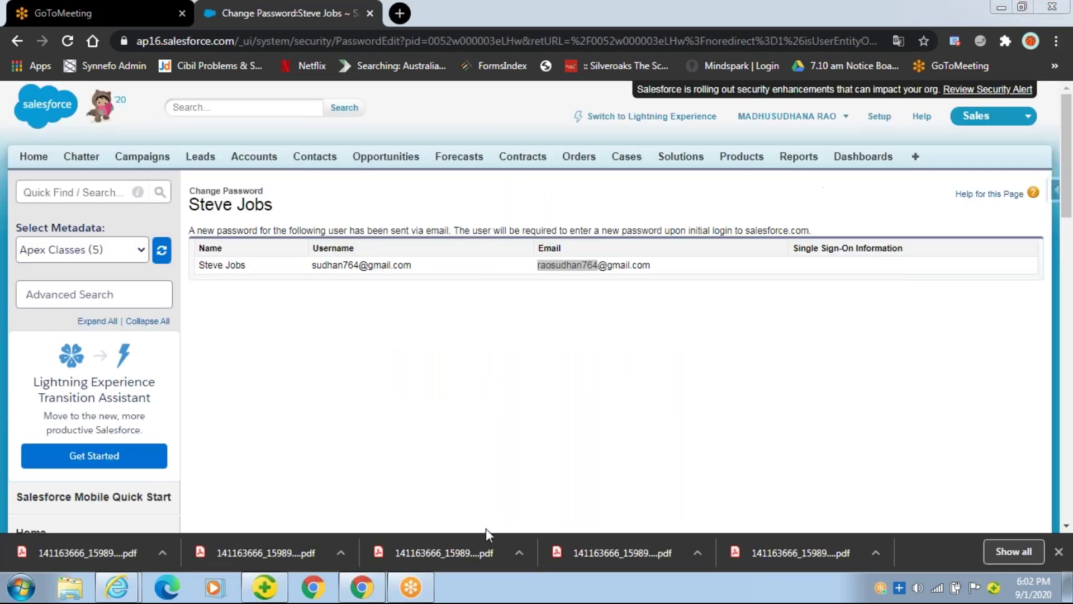
# Check the recipient e-mail on Salesforce's Change Password page and the IE login, then open a blank new tab
pyautogui.click(480, 299)
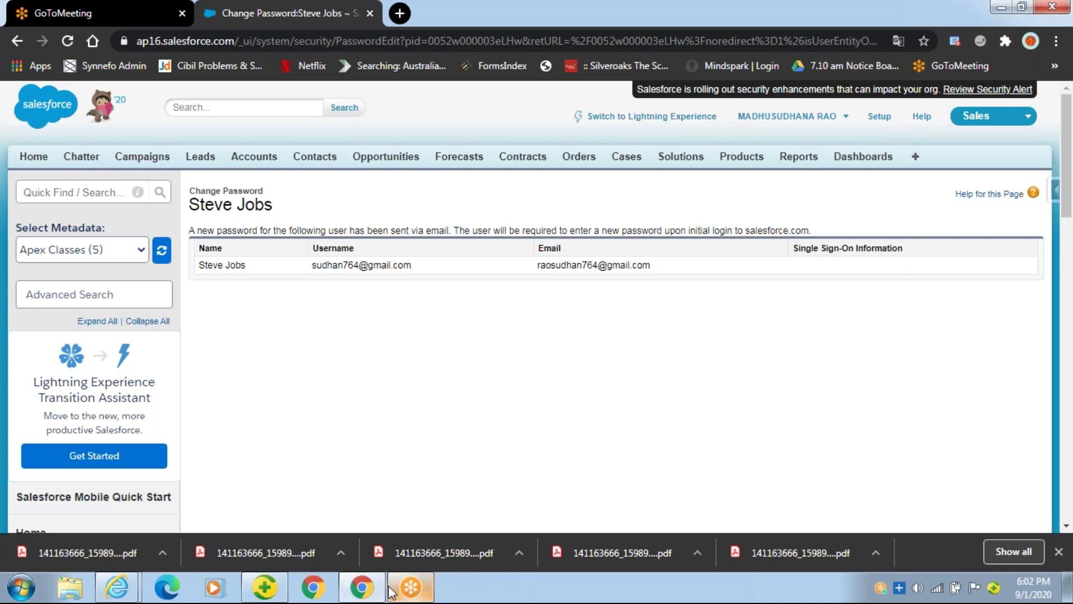
pyautogui.click(352, 595)
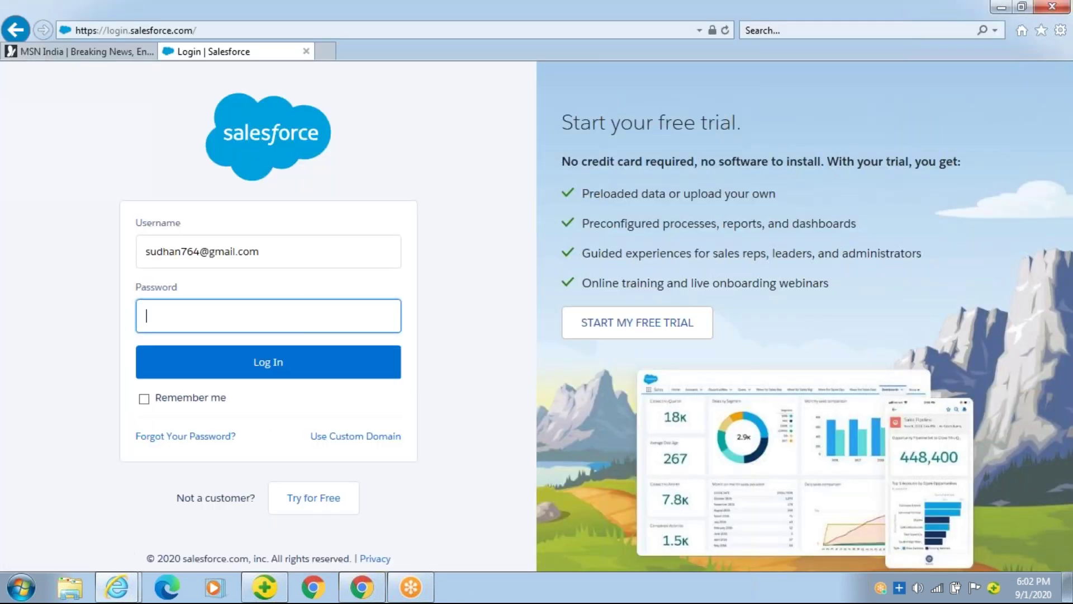
pyautogui.hotkey('shift', 'Tab')
pyautogui.hotkey('ctrl', 'c')
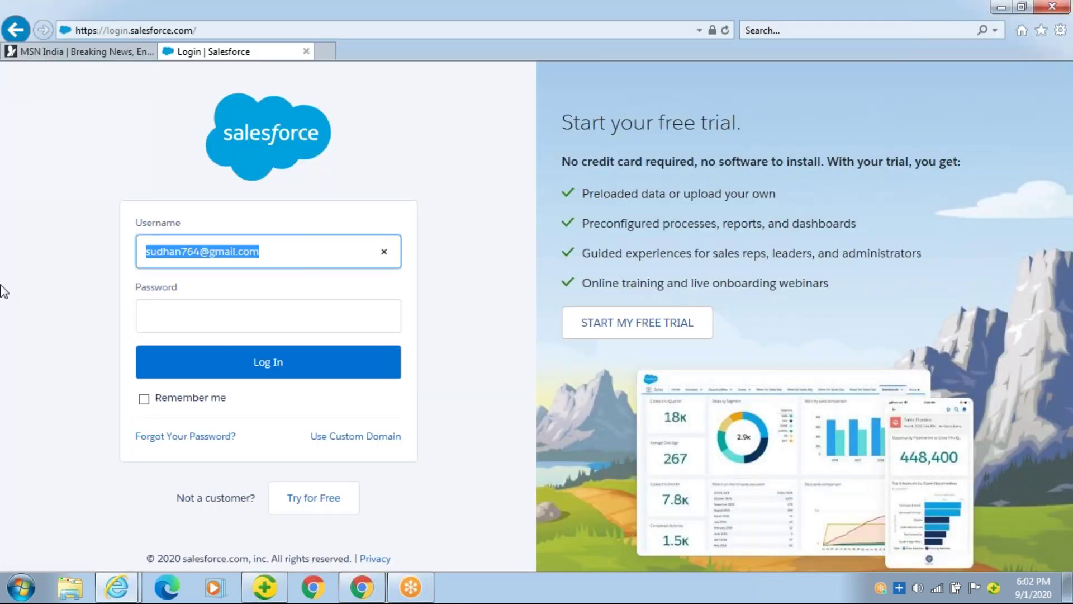
pyautogui.click(362, 588)
pyautogui.click(313, 587)
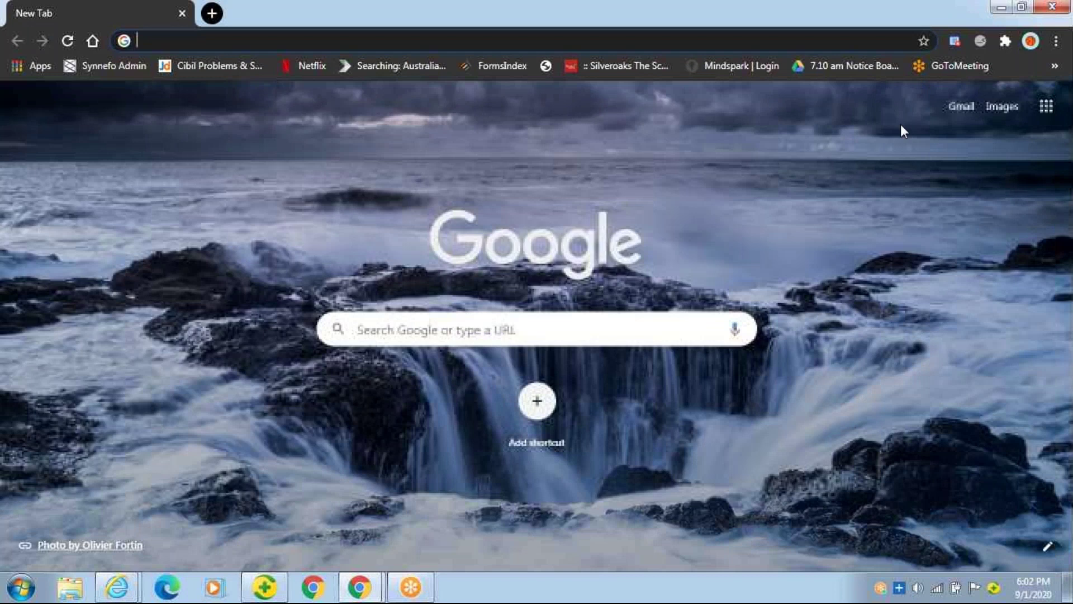
# Go to the Gmail sign-in page and choose Use another account
pyautogui.click(961, 106)
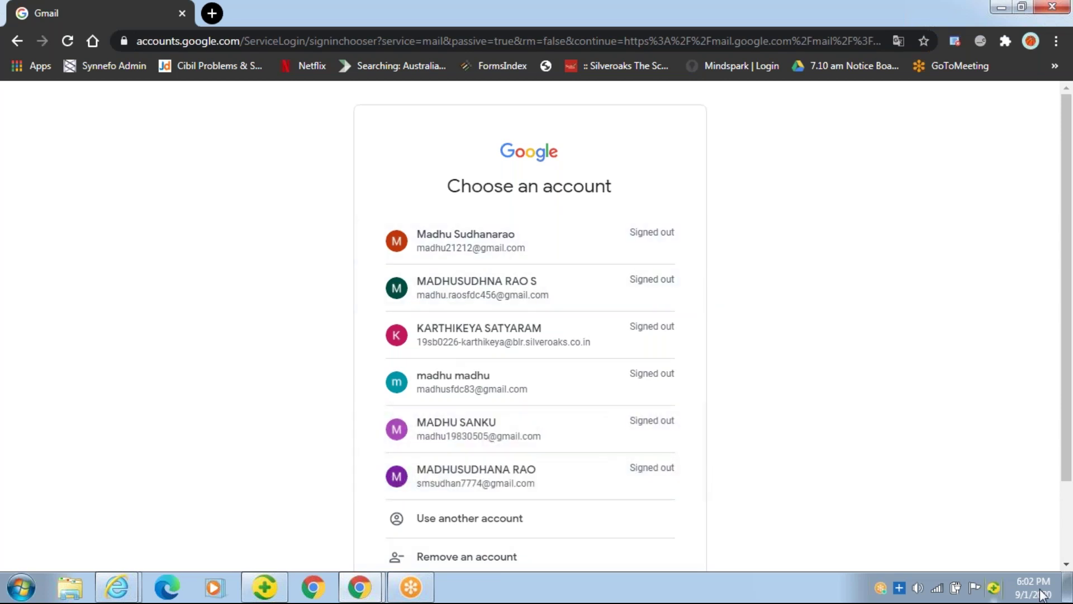
pyautogui.scroll(-2, 530, 391)
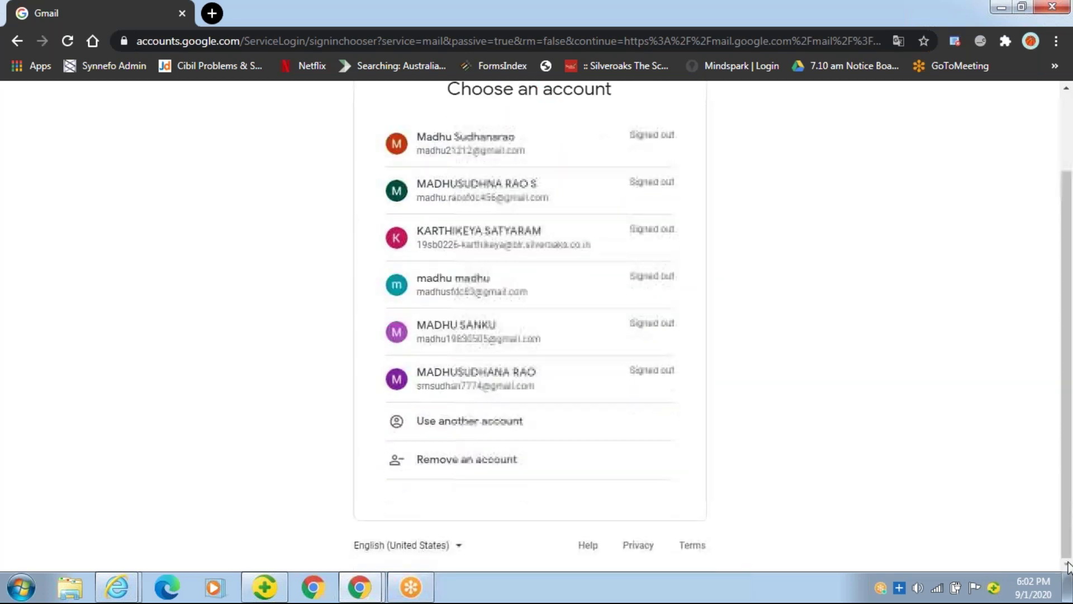
pyautogui.click(528, 421)
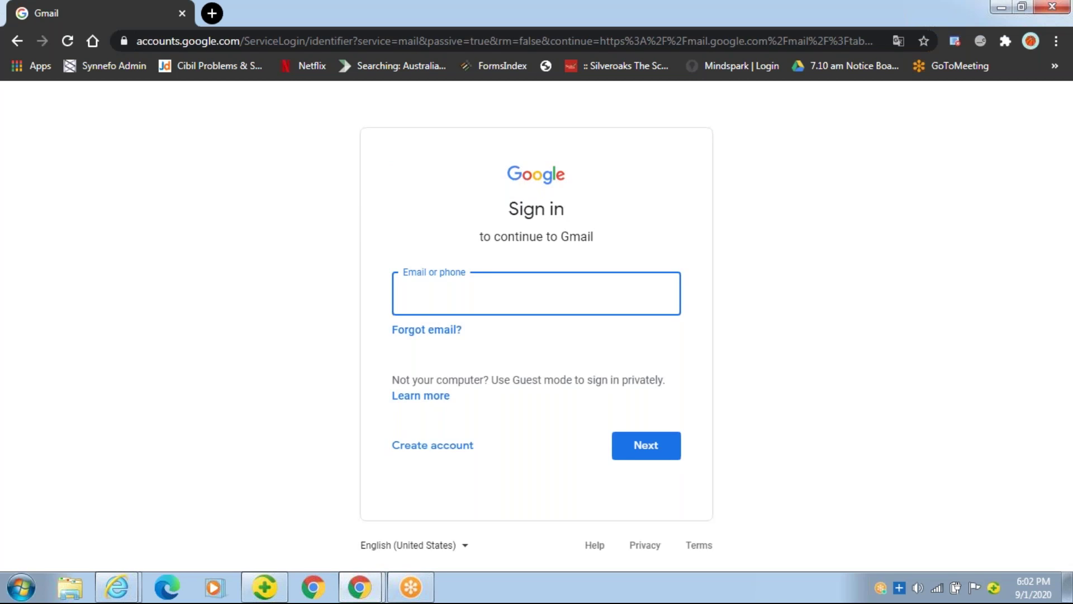
# Enter the reset recipient's e-mail address and the account password to open the inbox
pyautogui.hotkey('ctrl', 'v')
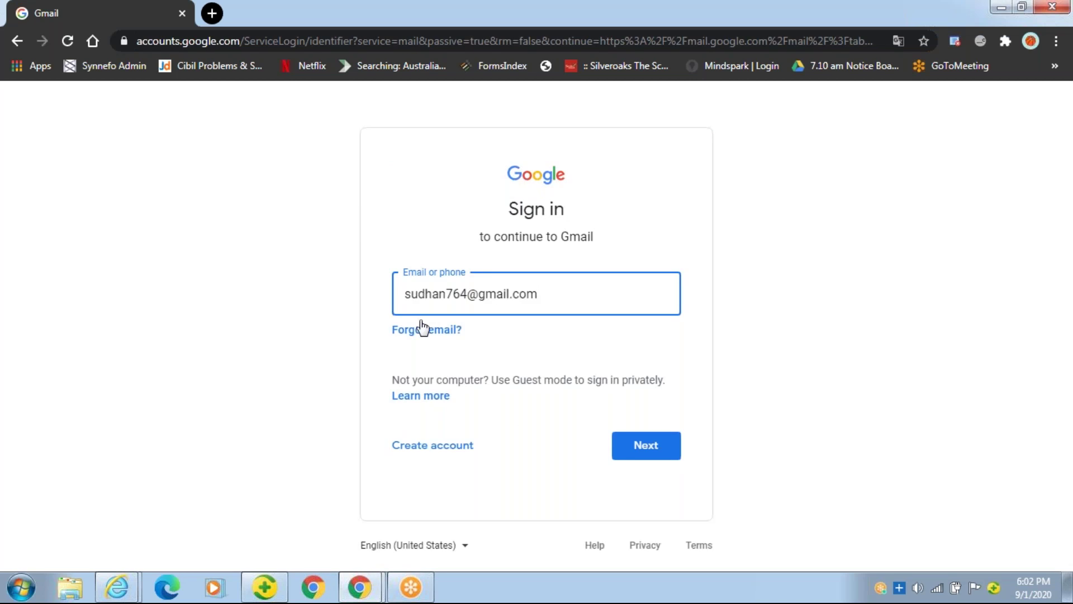
pyautogui.hotkey('shift', 'Right')
pyautogui.hotkey('shift', 'Right')
pyautogui.hotkey('shift', 'Right')
pyautogui.hotkey('shift', 'Right')
pyautogui.hotkey('shift', 'Right')
pyautogui.hotkey('shift', 'Right')
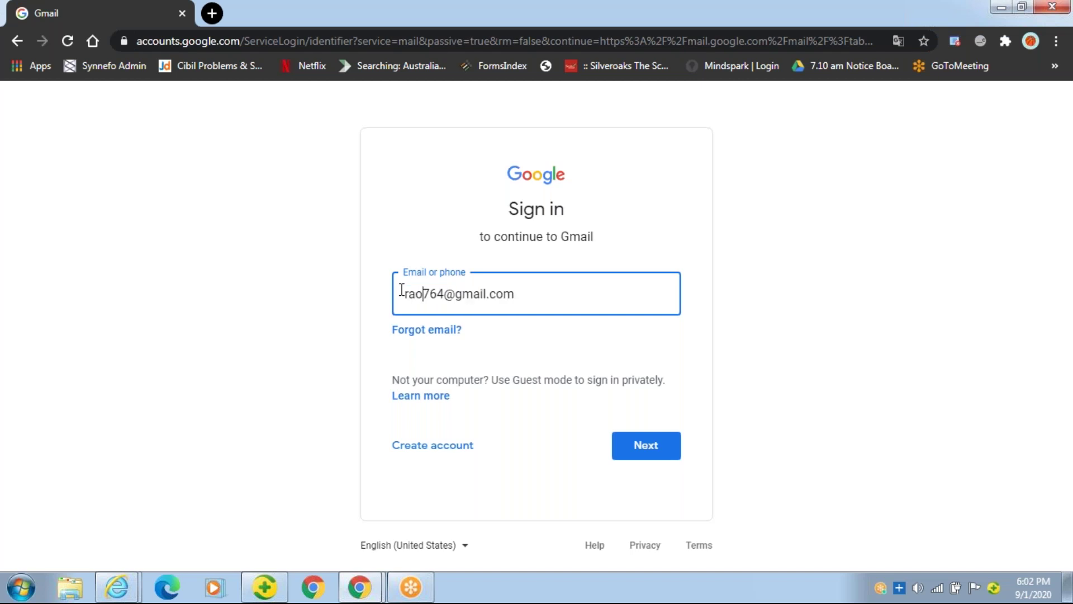
pyautogui.hotkey('ctrl', 'z')
pyautogui.hotkey('ctrl', 'y')
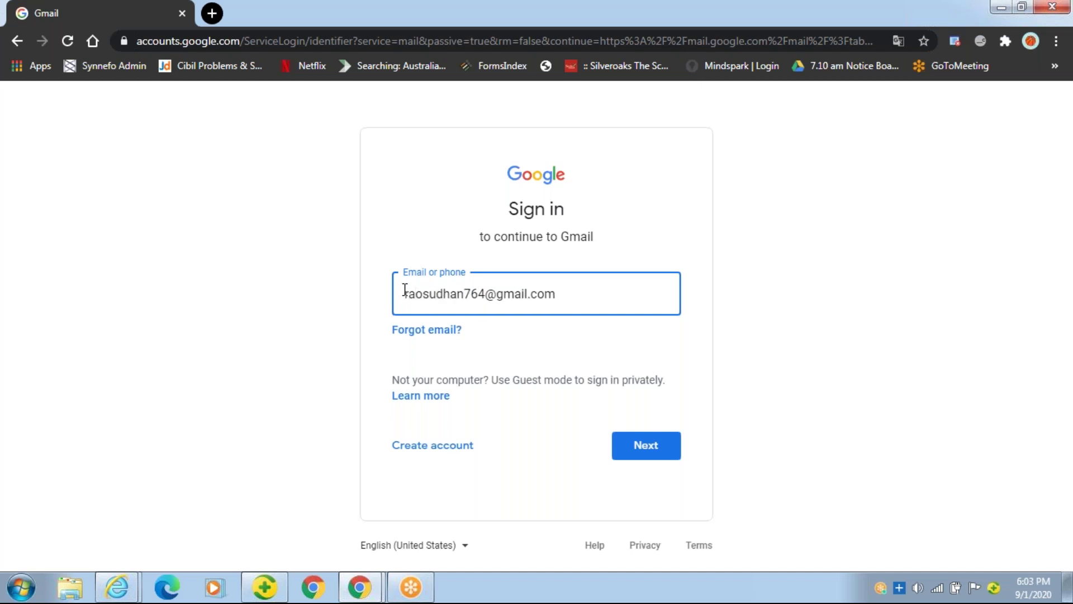
pyautogui.click(646, 449)
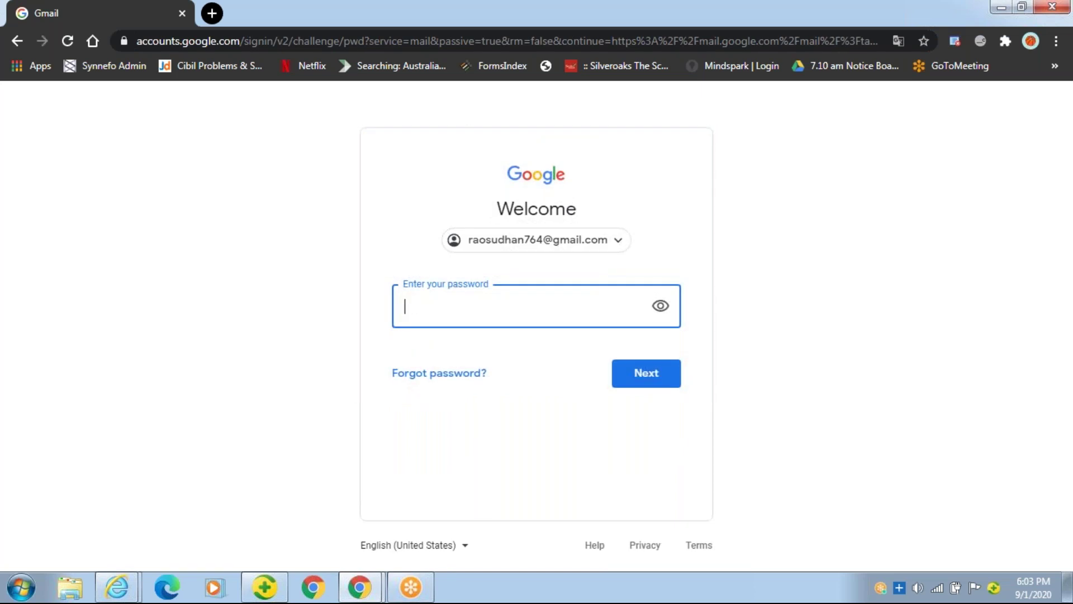
pyautogui.write('•••••')
pyautogui.click(616, 385)
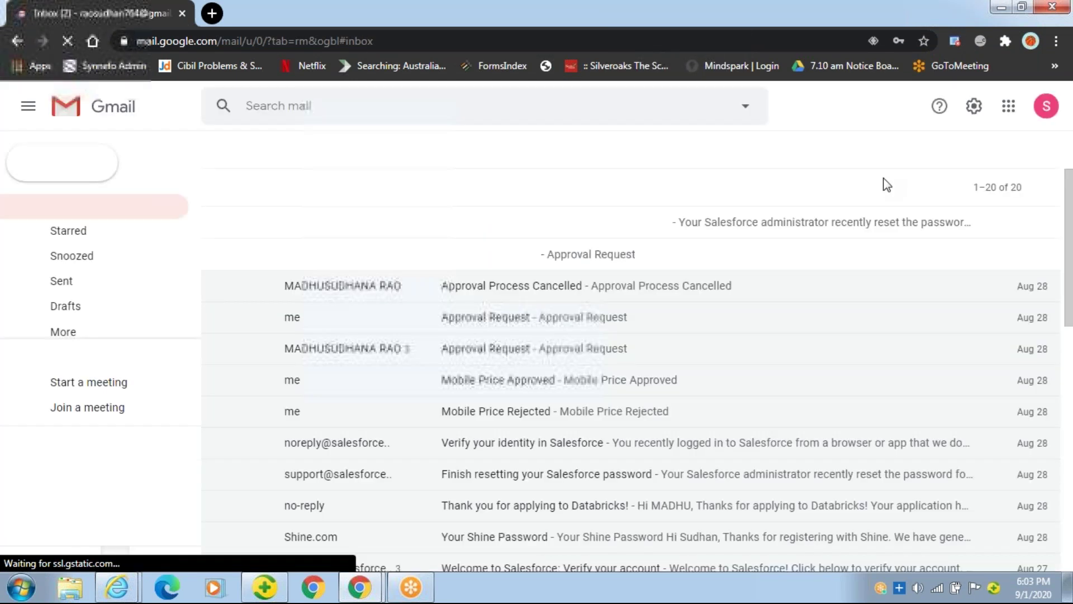
# Open the 'Finish resetting your Salesforce password' email and follow its reset link to the verification page
pyautogui.click(528, 222)
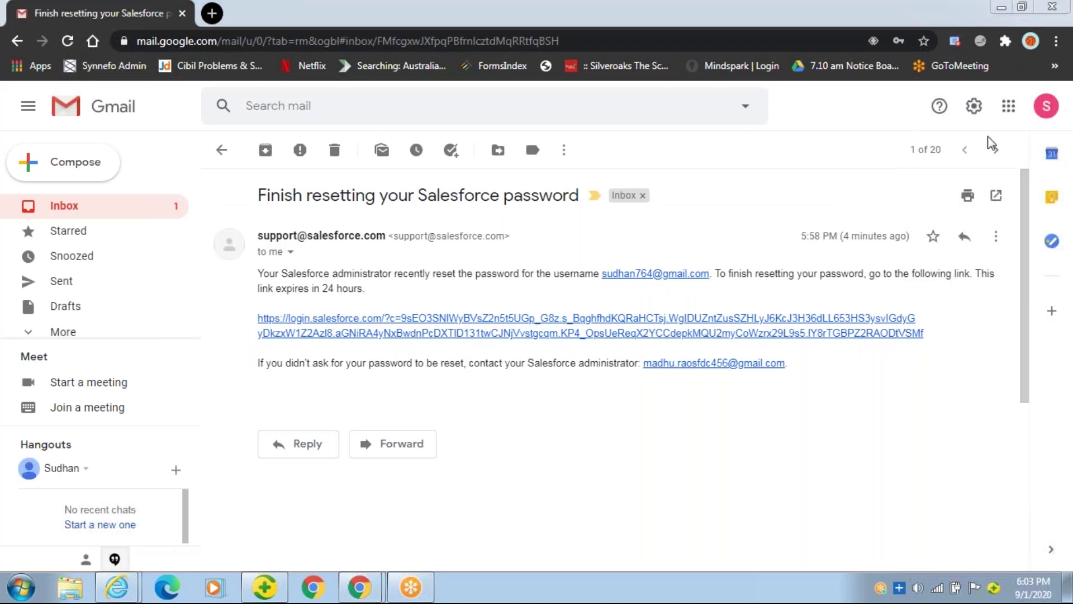
pyautogui.click(619, 329)
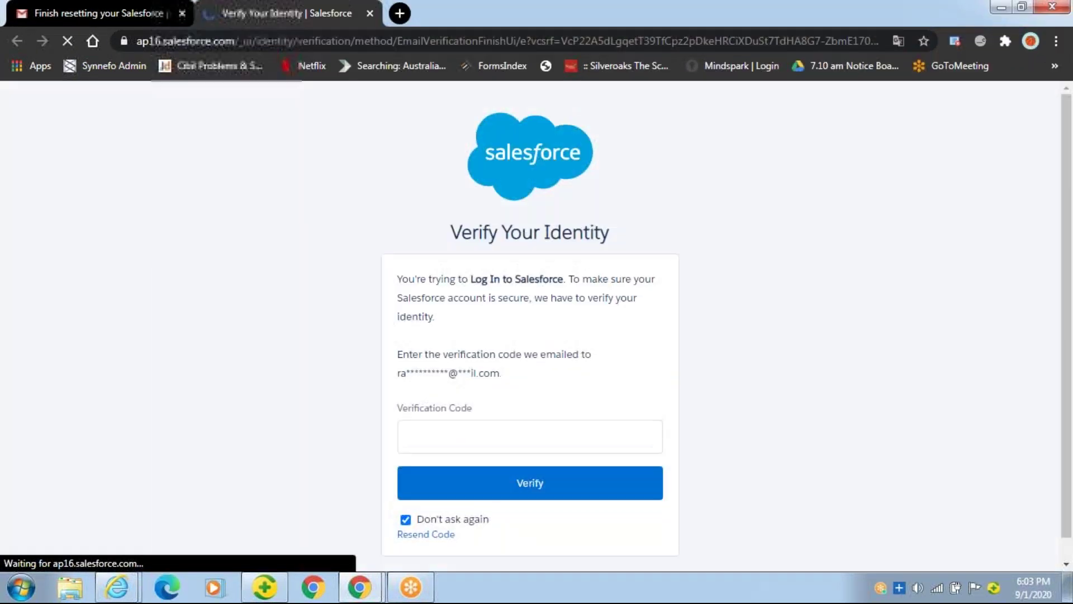
pyautogui.click(494, 444)
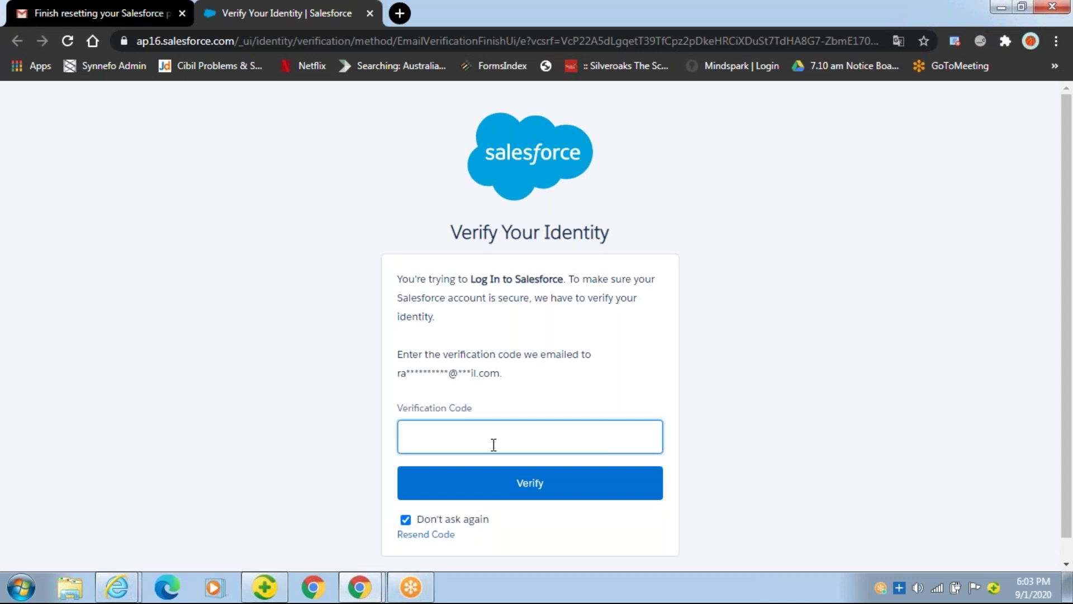
pyautogui.click(88, 14)
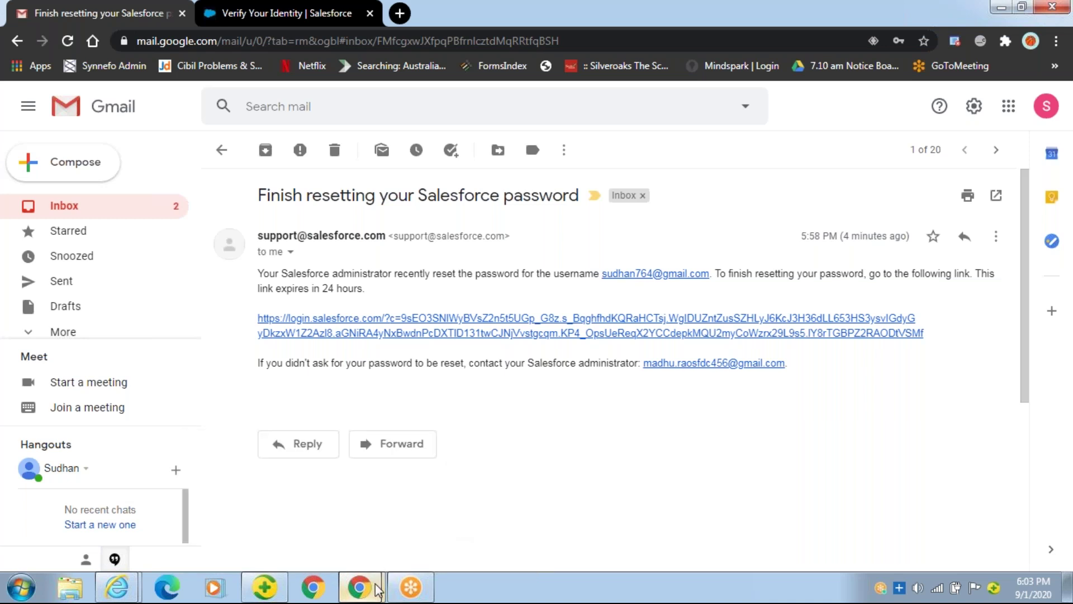
pyautogui.moveTo(359, 587)
pyautogui.click(252, 527)
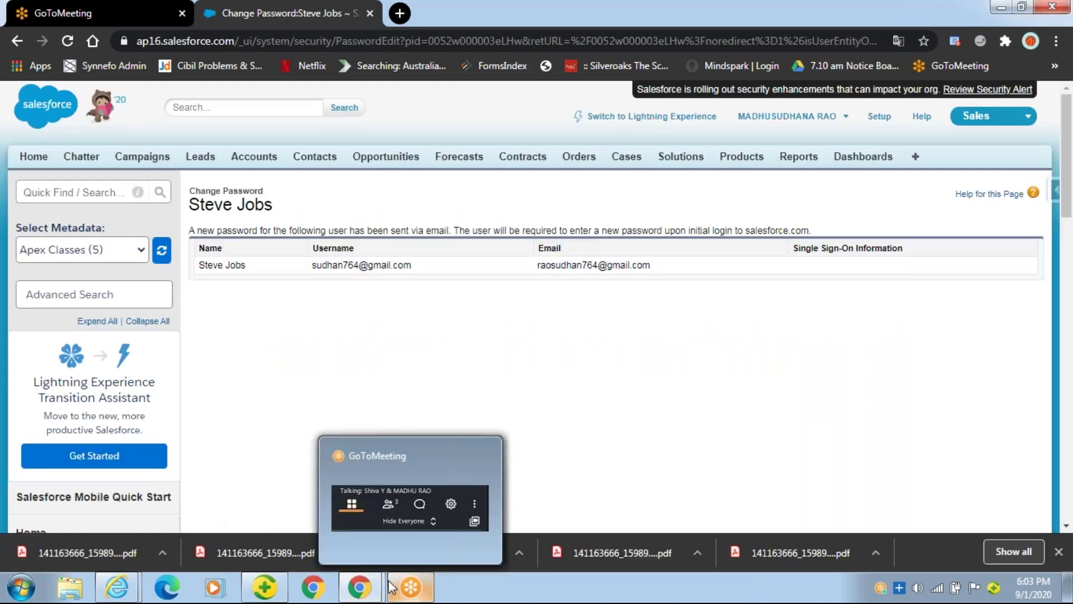
pyautogui.moveTo(353, 588)
pyautogui.click(431, 548)
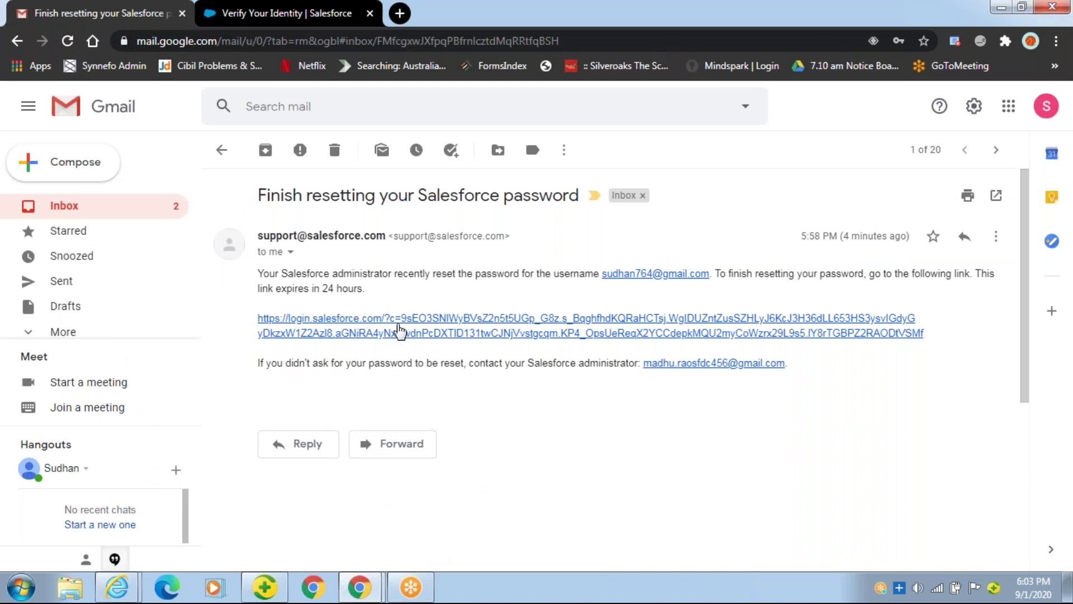
pyautogui.click(400, 329)
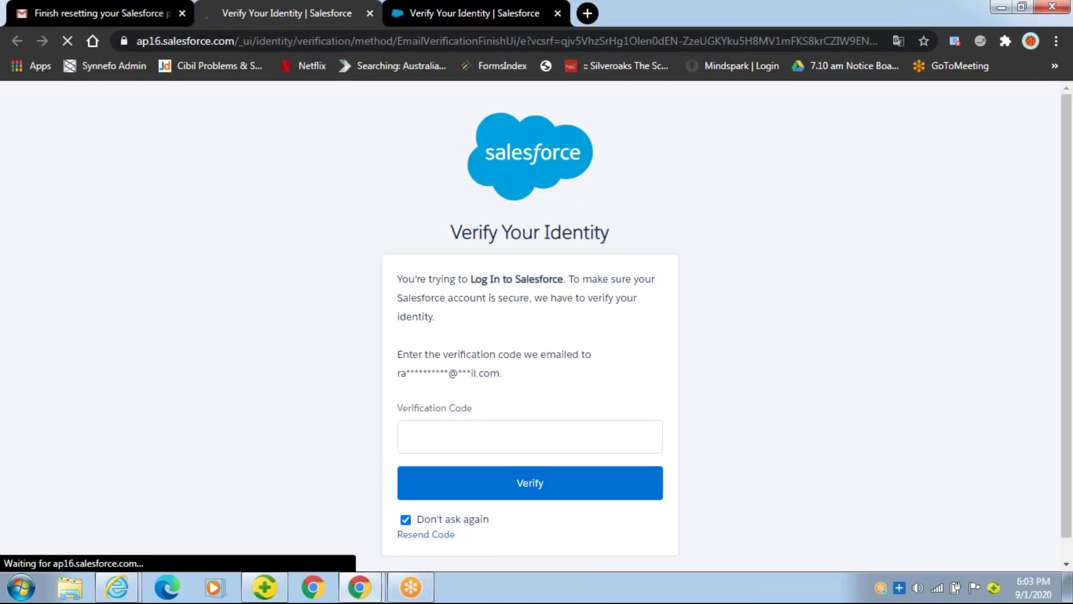
pyautogui.click(501, 437)
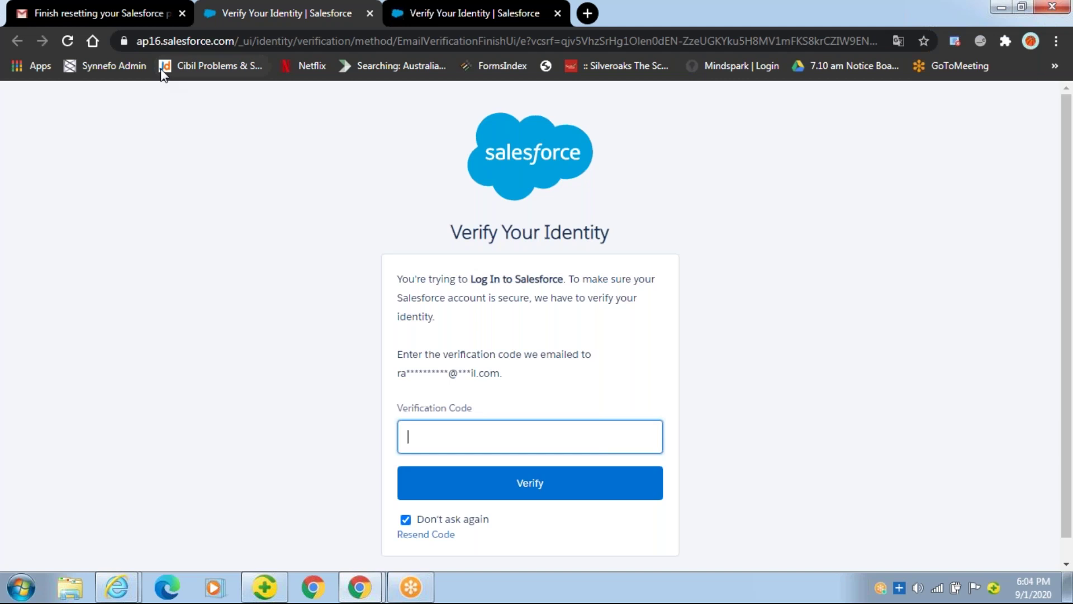
# Copy the code from the newest identity verification email, paste it into Salesforce, and verify
pyautogui.click(119, 13)
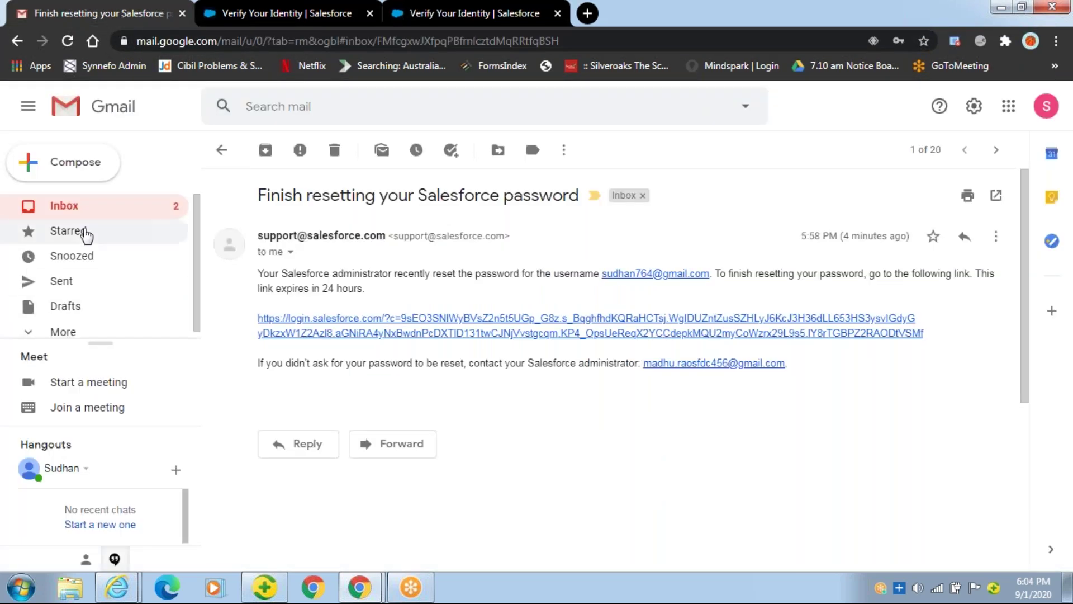
pyautogui.click(72, 209)
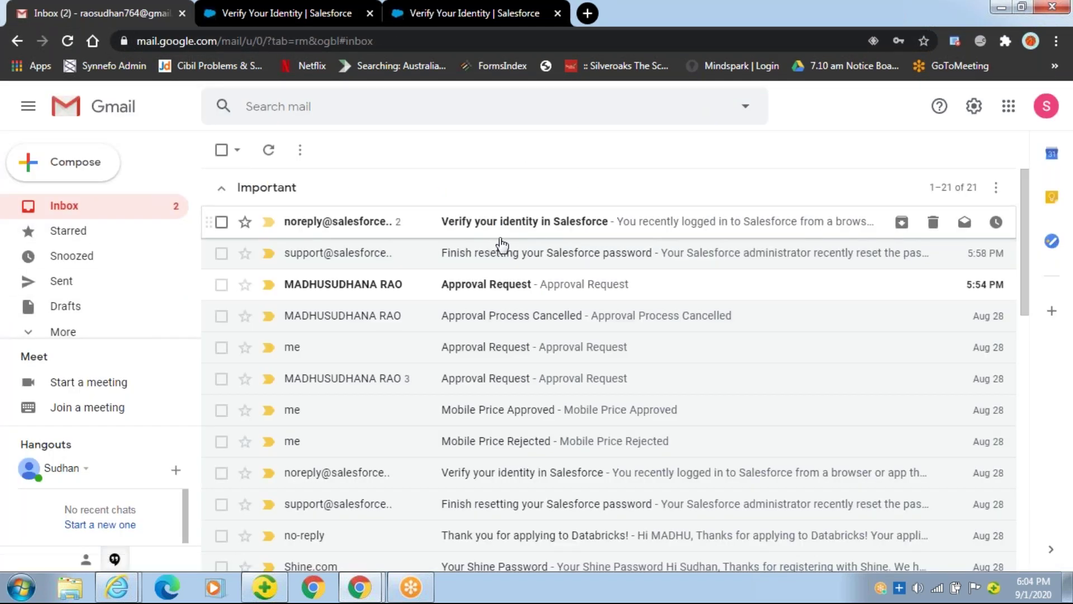
pyautogui.click(499, 221)
pyautogui.doubleClick(355, 392)
pyautogui.hotkey('ctrl', 'c')
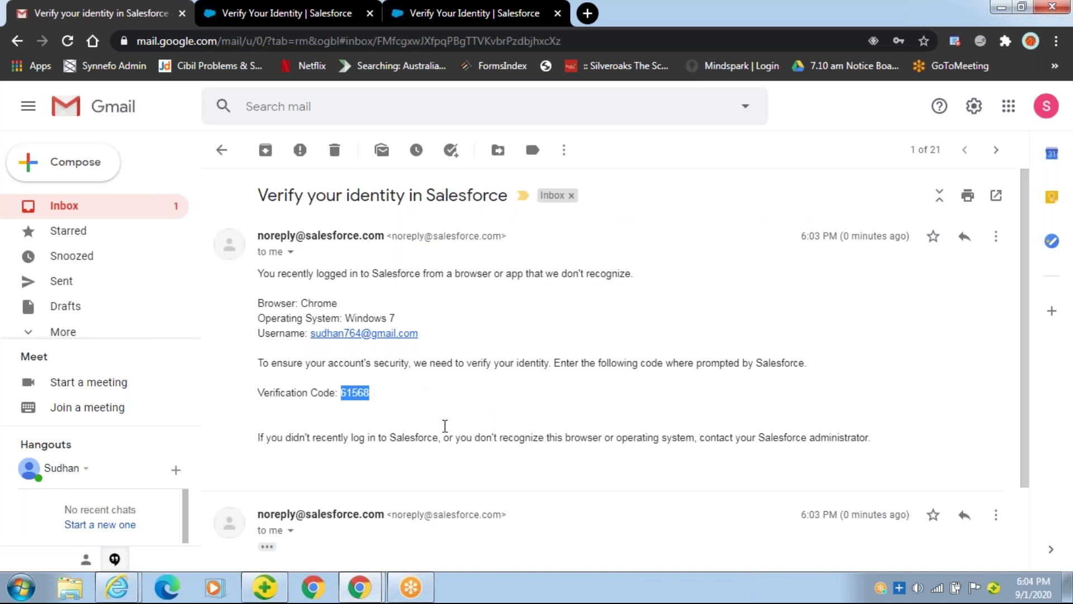
pyautogui.click(232, 12)
pyautogui.hotkey('ctrl', 'v')
pyautogui.click(511, 485)
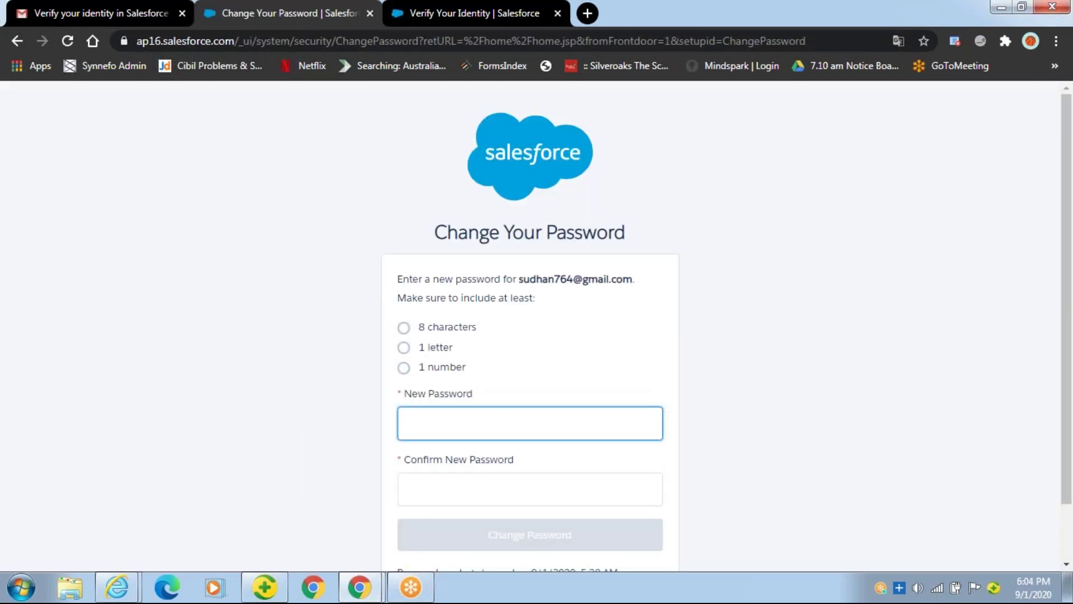
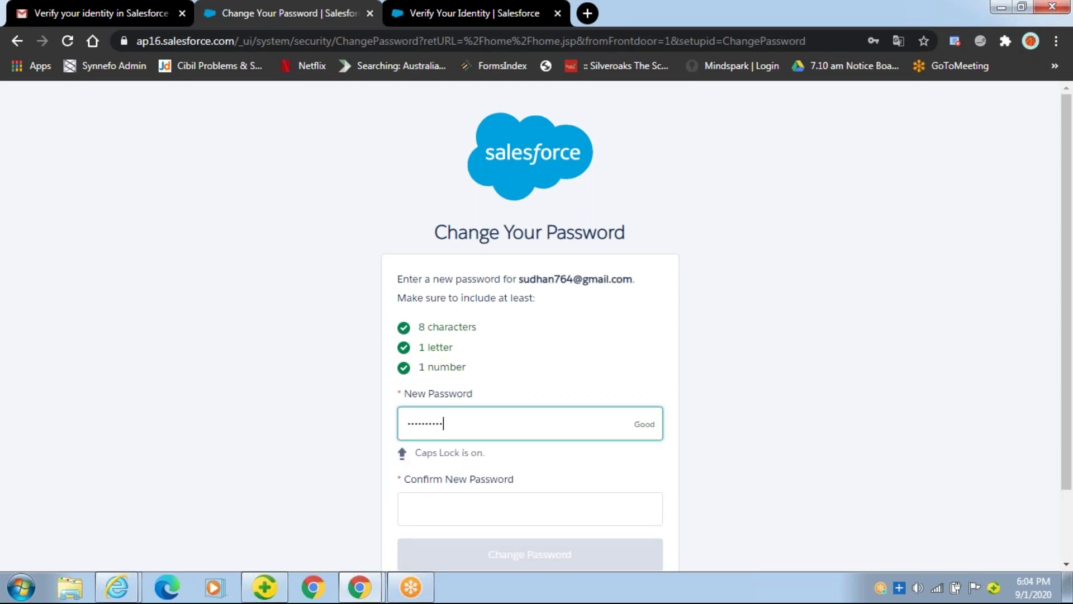
# Enter and confirm the new password, submit it, and dismiss Chrome's save-password prompt
pyautogui.click(461, 505)
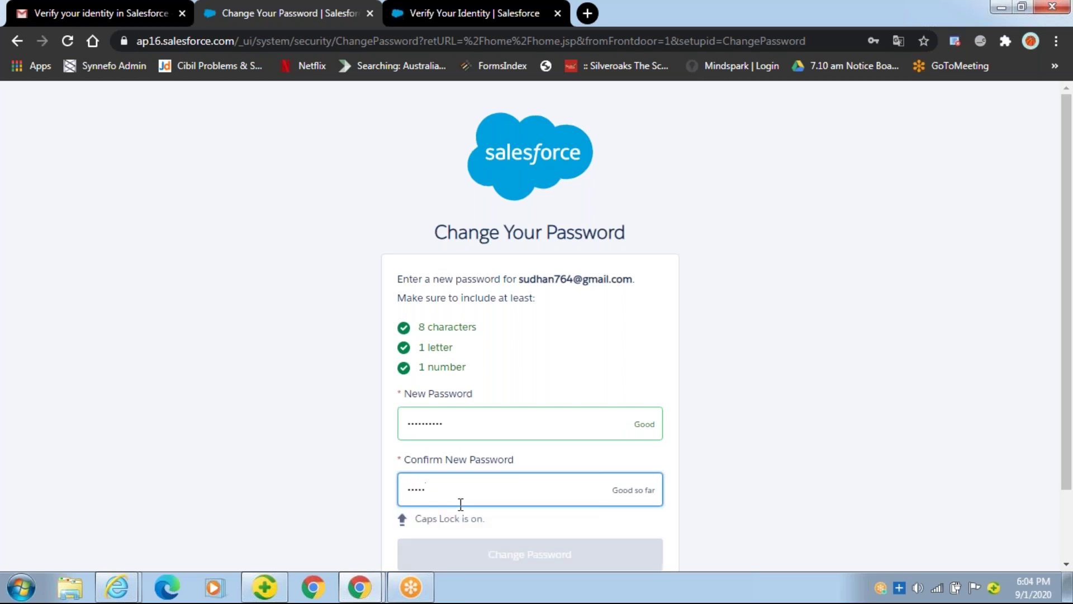
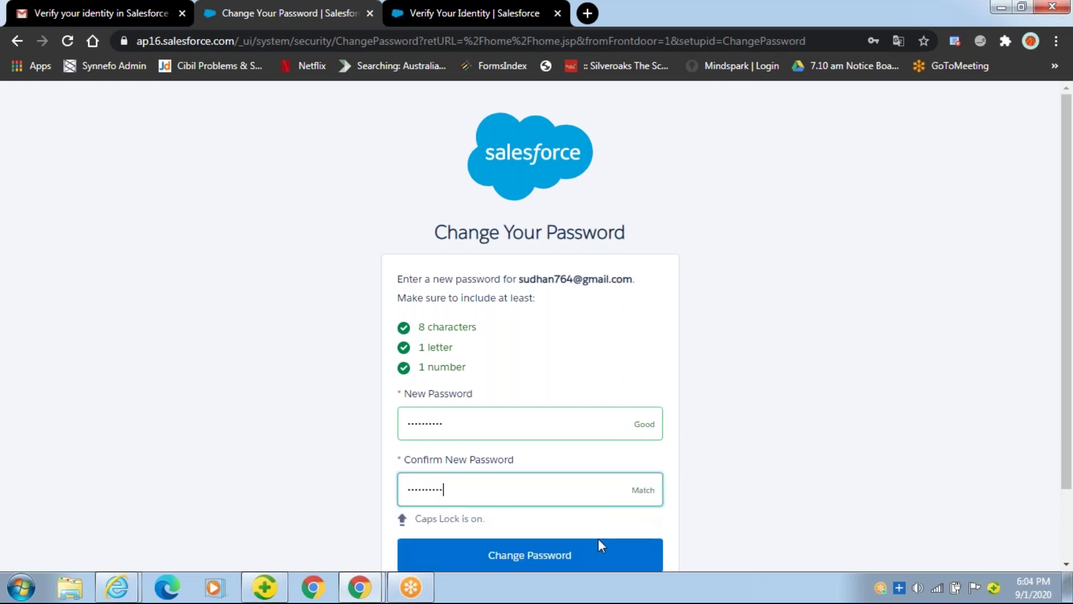
pyautogui.click(589, 555)
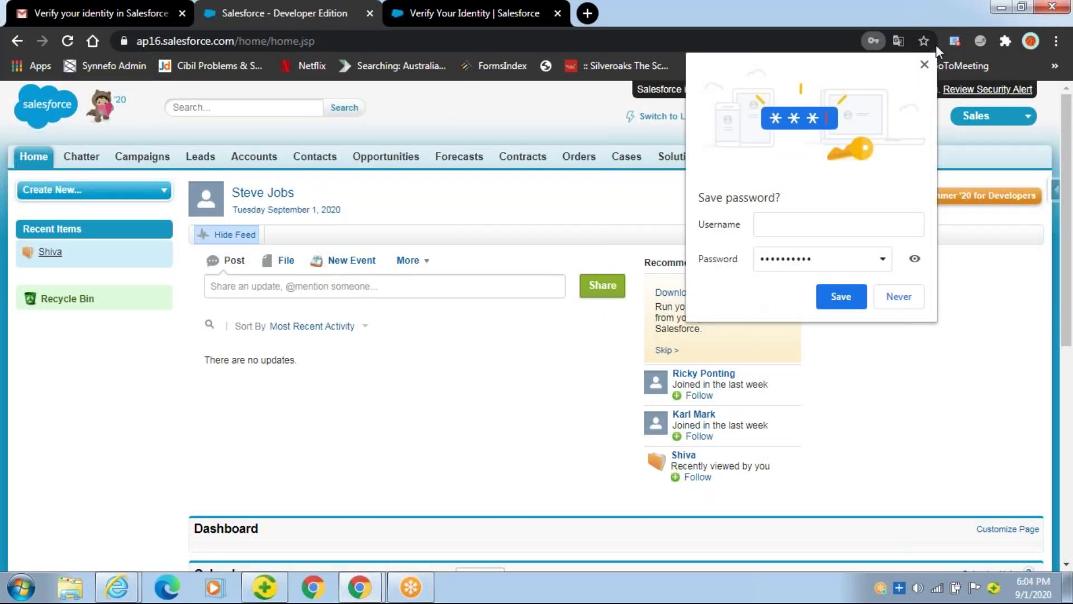
pyautogui.click(924, 65)
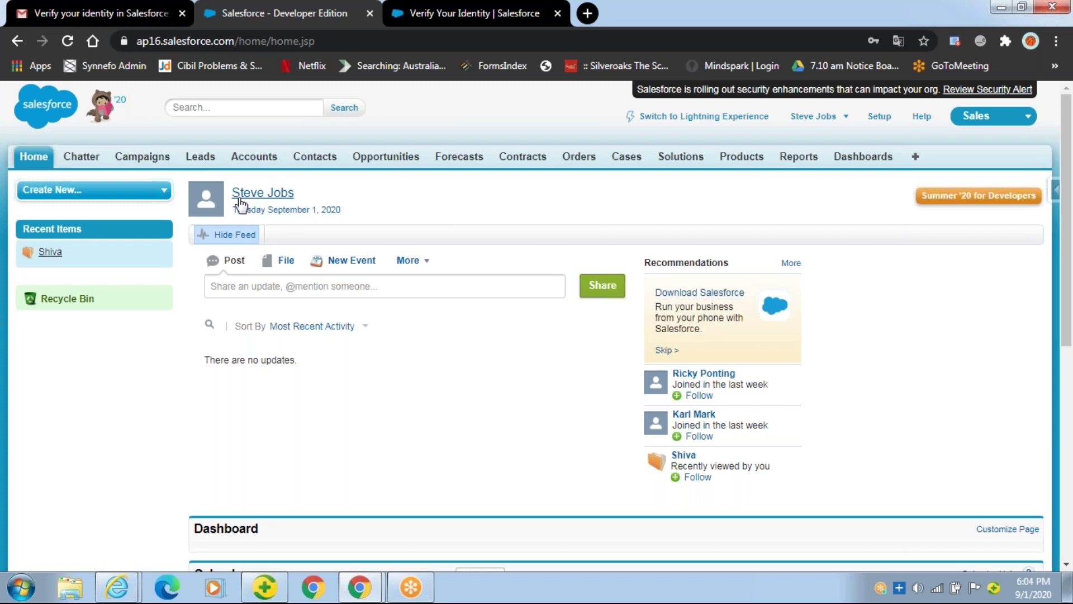
# Visit the Accounts tab, return Home, and scroll down to the one Account in Items to Approve
pyautogui.click(254, 158)
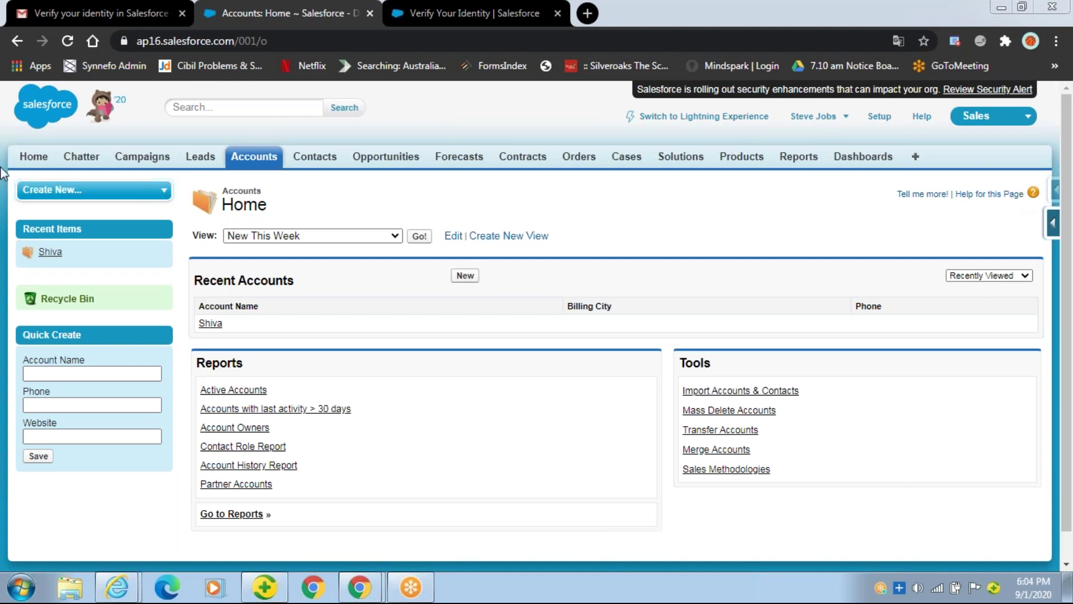
pyautogui.click(44, 157)
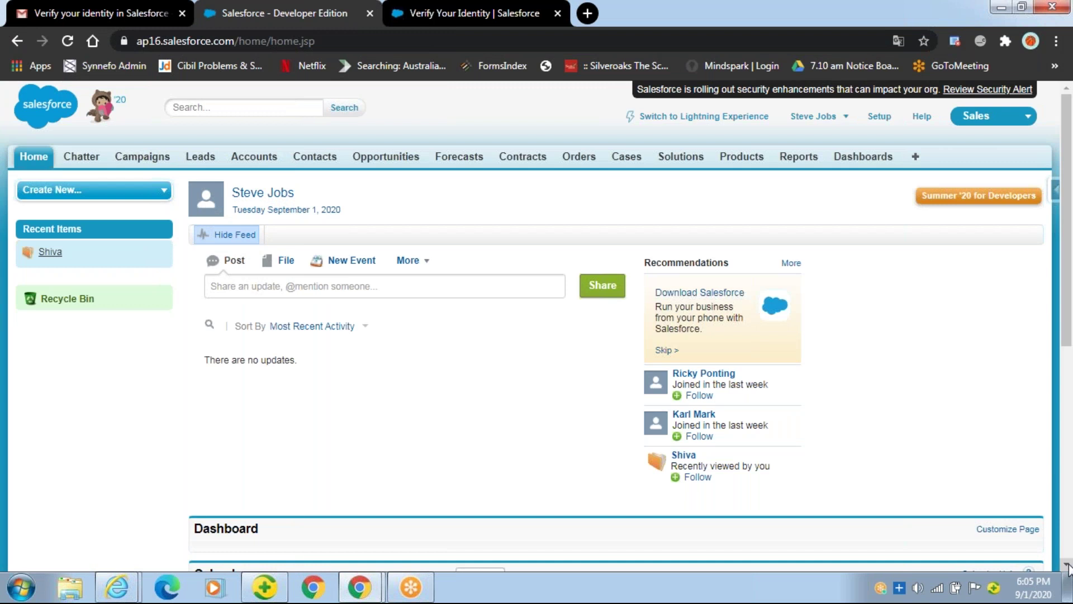
pyautogui.scroll(-7, 1067, 567)
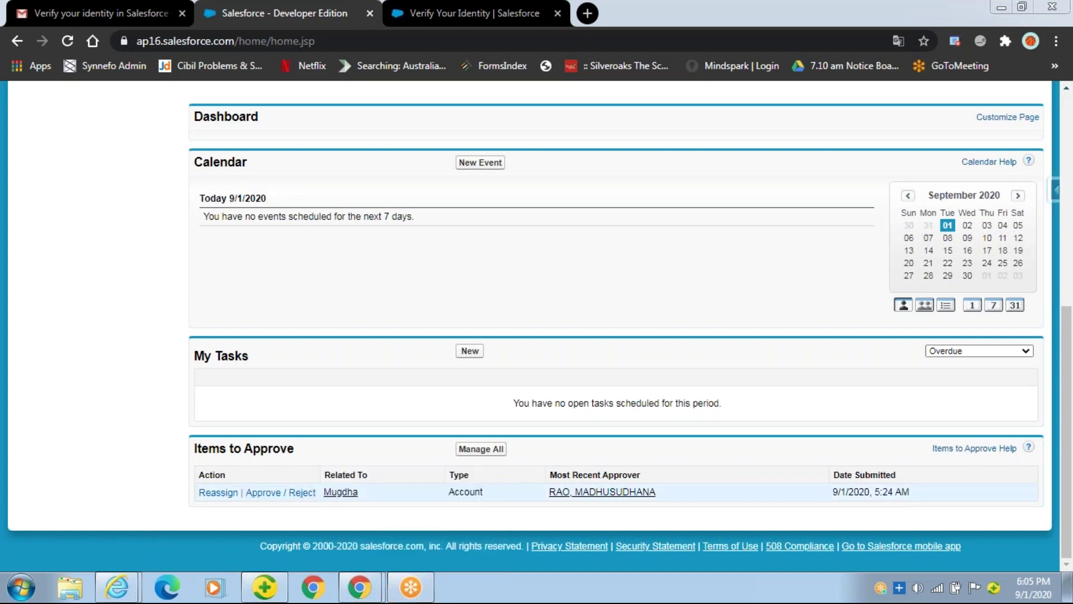
# Approve the pending Account request from Items to Approve and close the Social Accounts tip
pyautogui.click(262, 494)
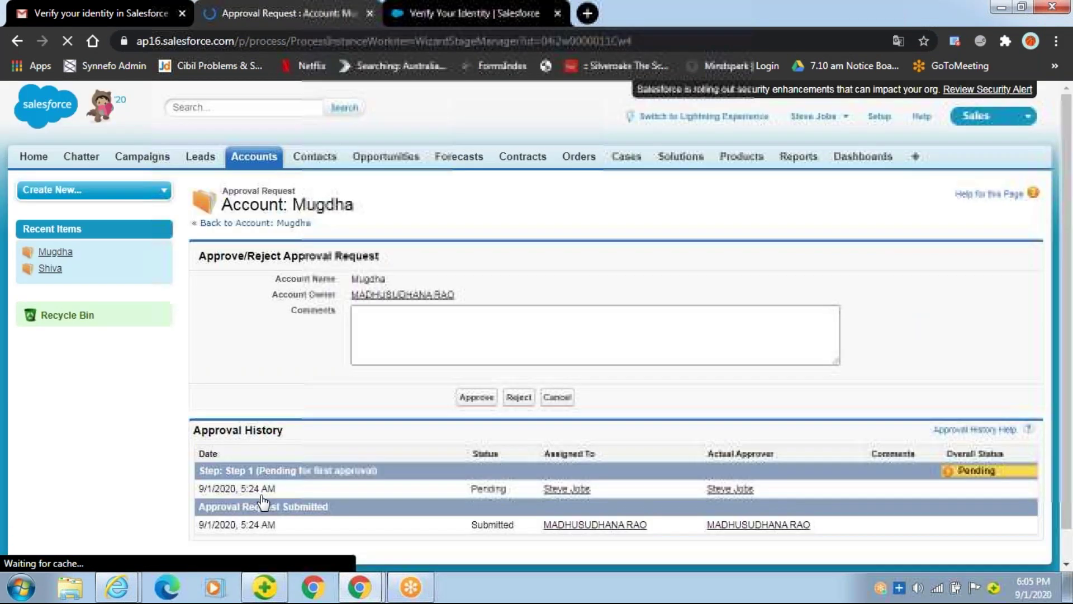
pyautogui.click(1066, 567)
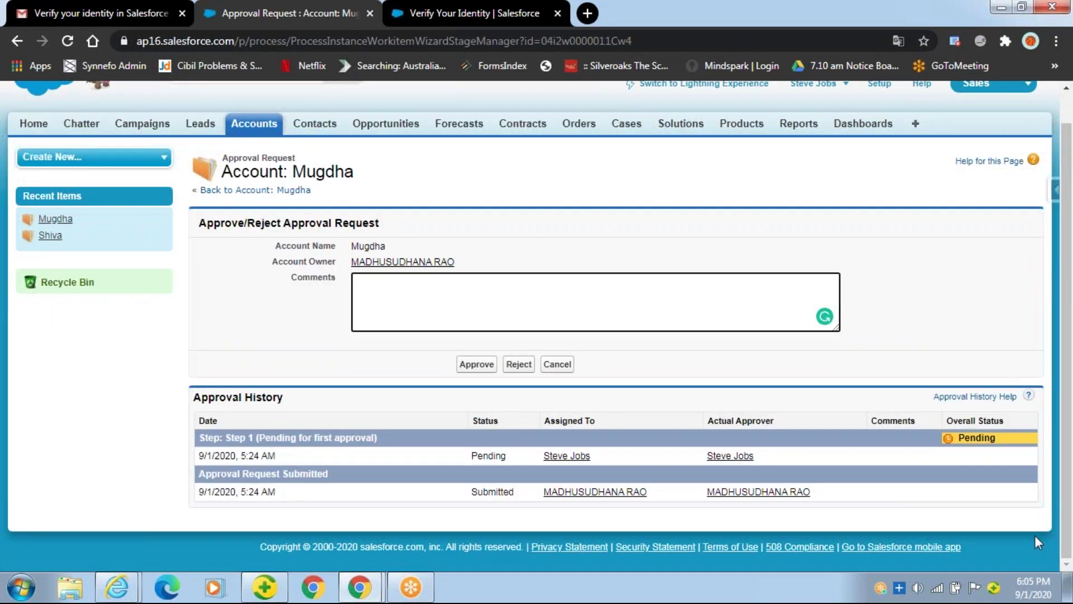
pyautogui.click(472, 366)
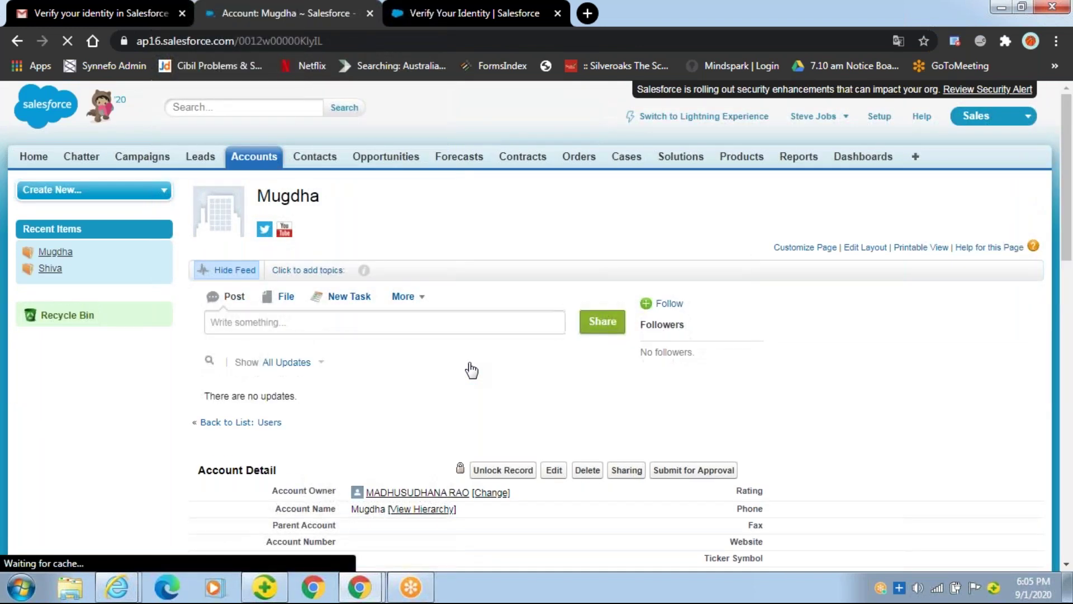
pyautogui.scroll(-2, 1067, 567)
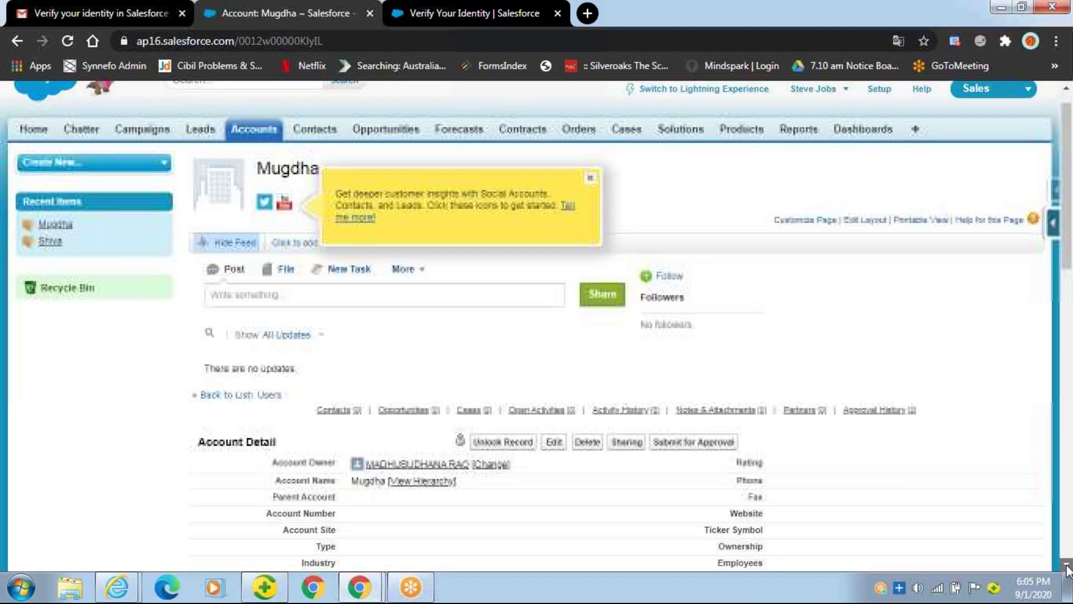
pyautogui.click(591, 86)
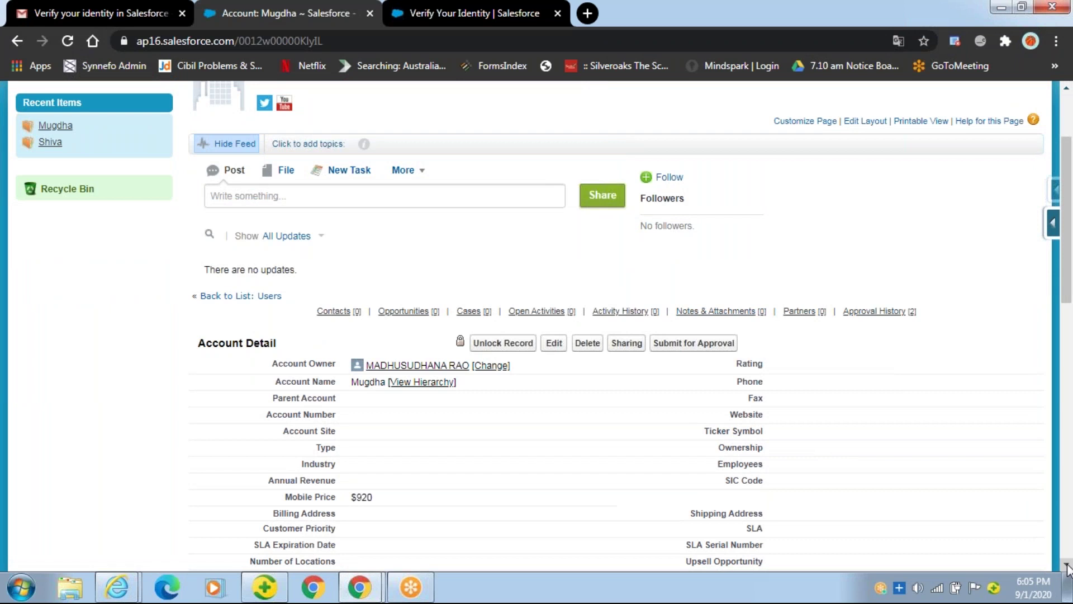
# Open the recently approved account's record from the Accounts tab
pyautogui.moveTo(369, 591)
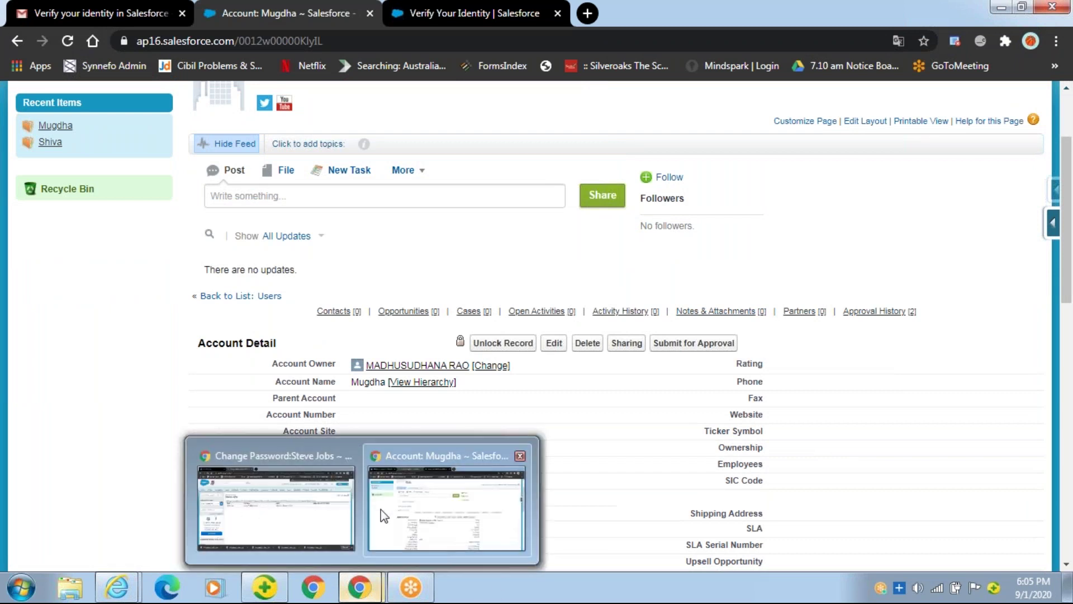
pyautogui.click(278, 511)
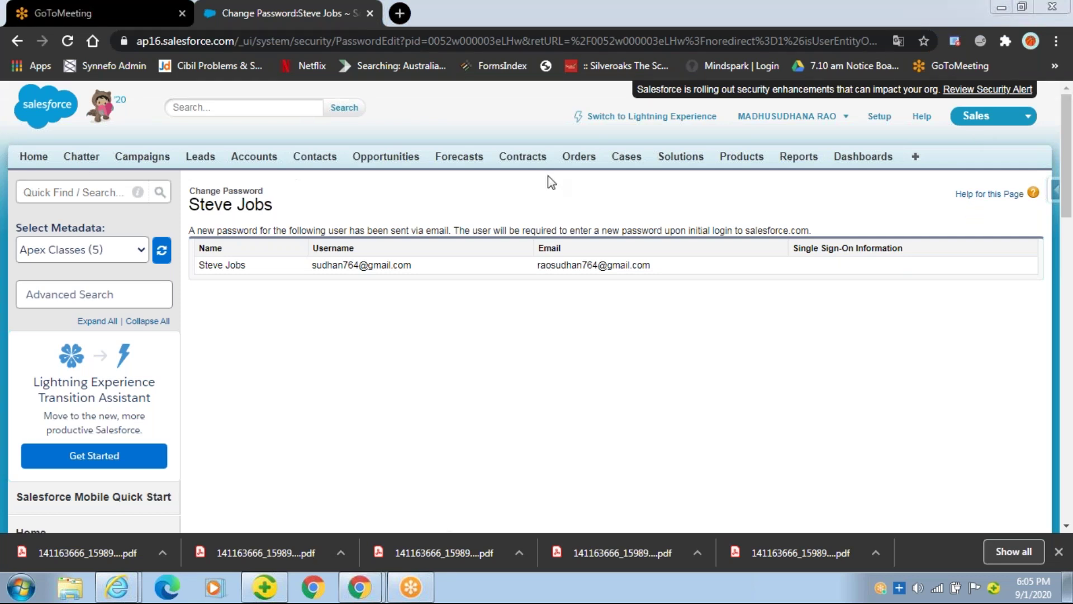
pyautogui.click(259, 159)
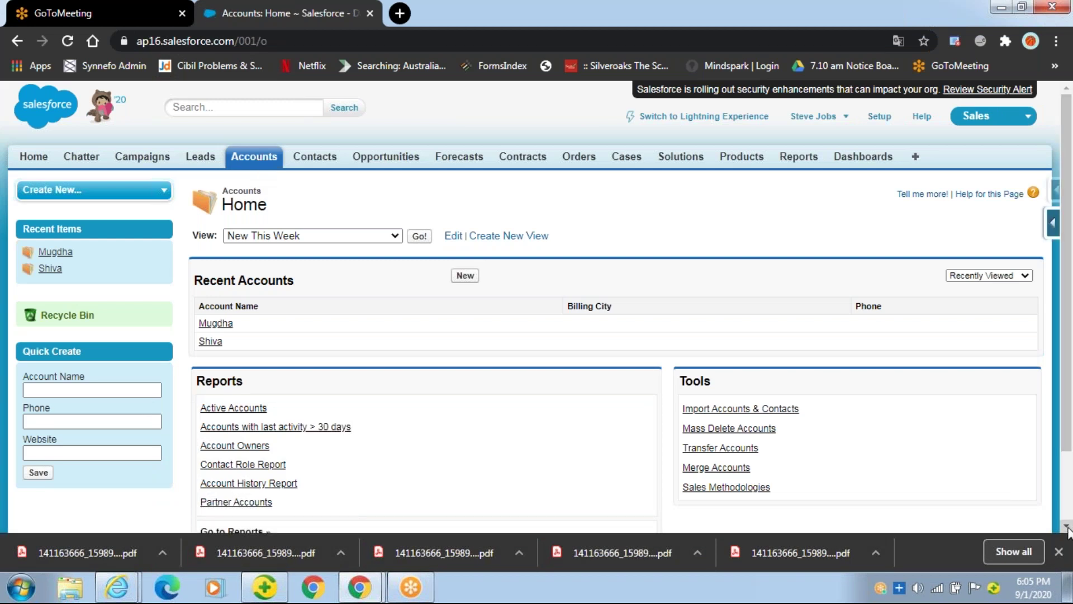
pyautogui.click(1066, 527)
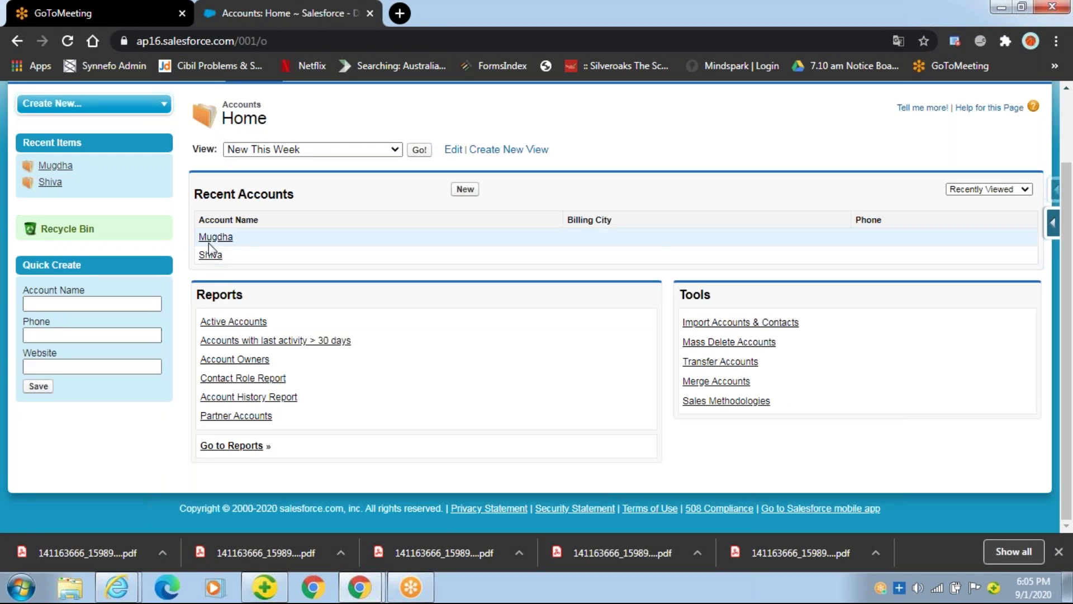
pyautogui.click(211, 240)
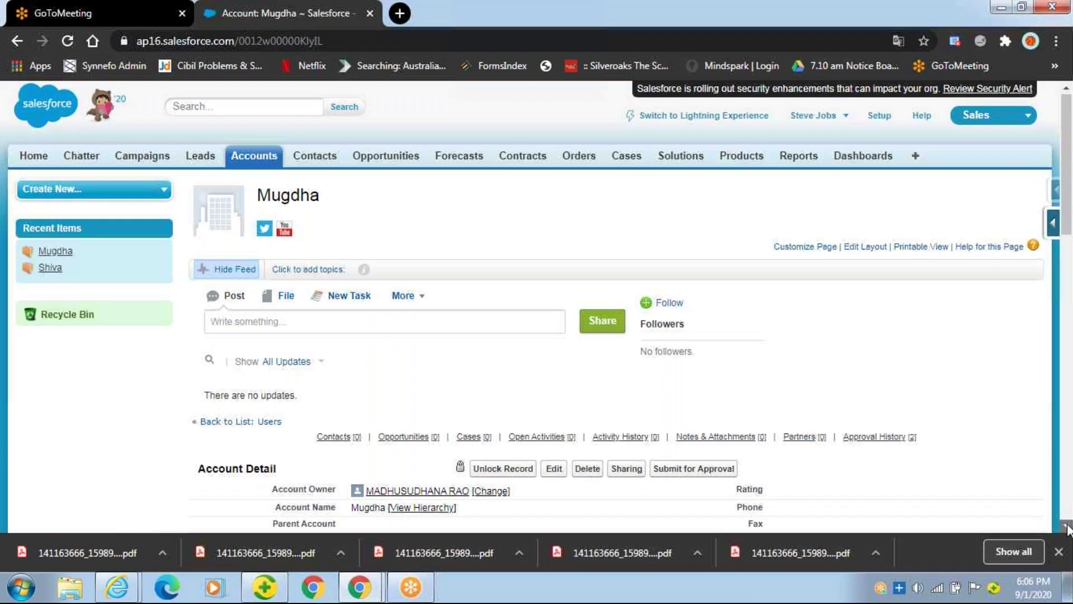
# Check Approval History shows Step 1 Approved on 9/1/2020 at 5:35 AM, then scroll back up
pyautogui.scroll(-2, 1067, 526)
pyautogui.scroll(-7, 1067, 526)
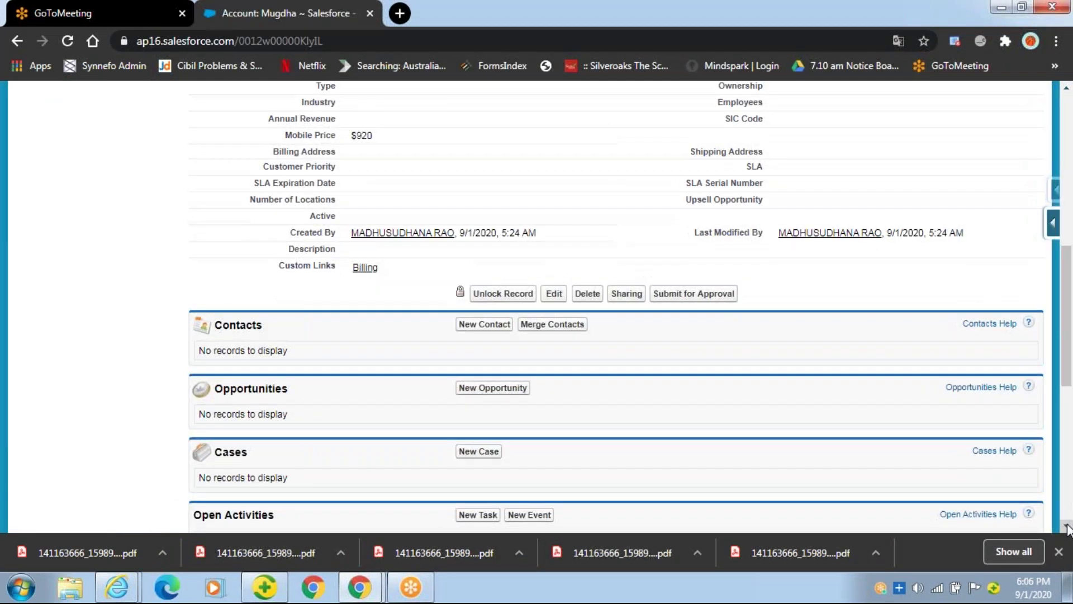
pyautogui.scroll(-7, 1067, 528)
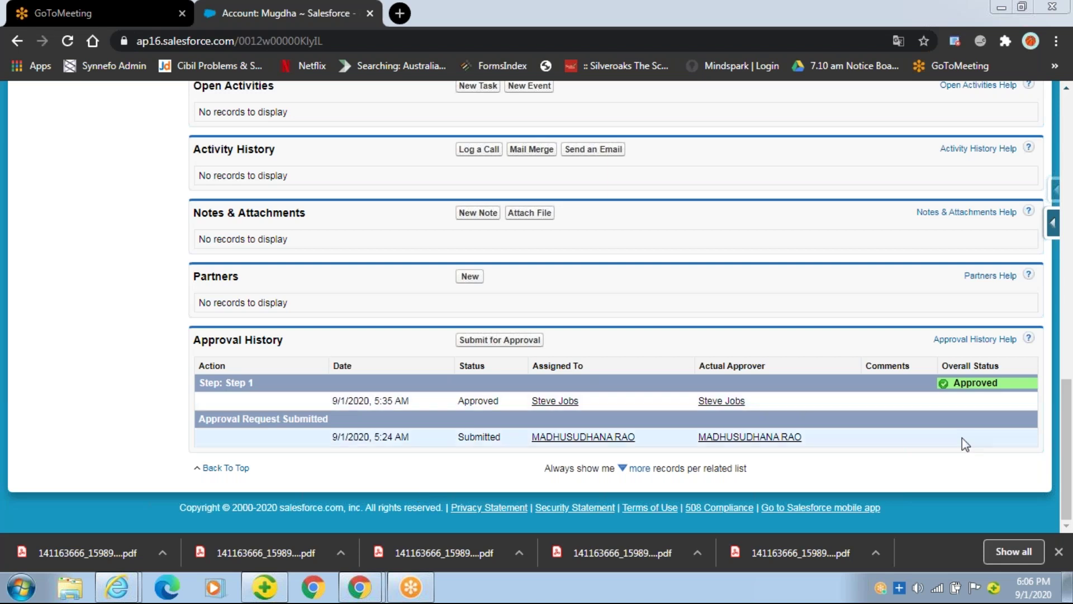
pyautogui.moveTo(124, 587)
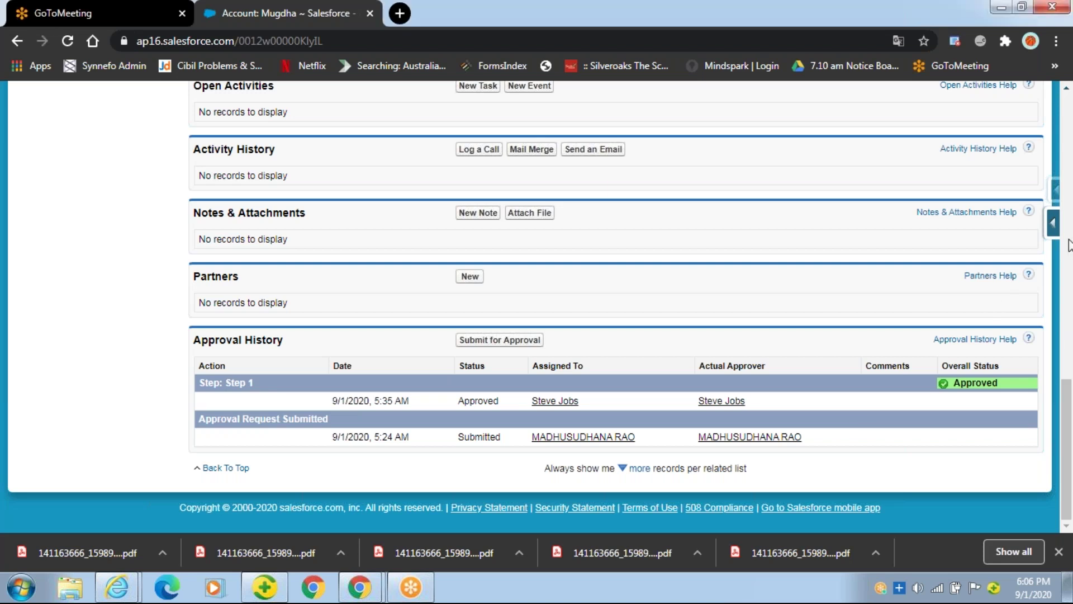
pyautogui.scroll(2, 1068, 245)
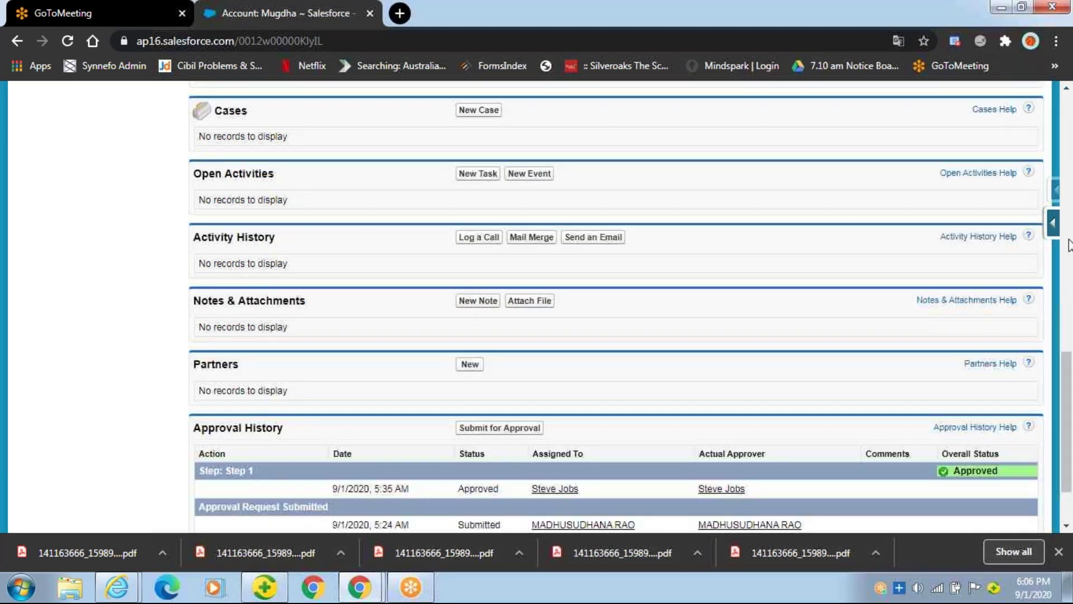
pyautogui.scroll(15, 1068, 245)
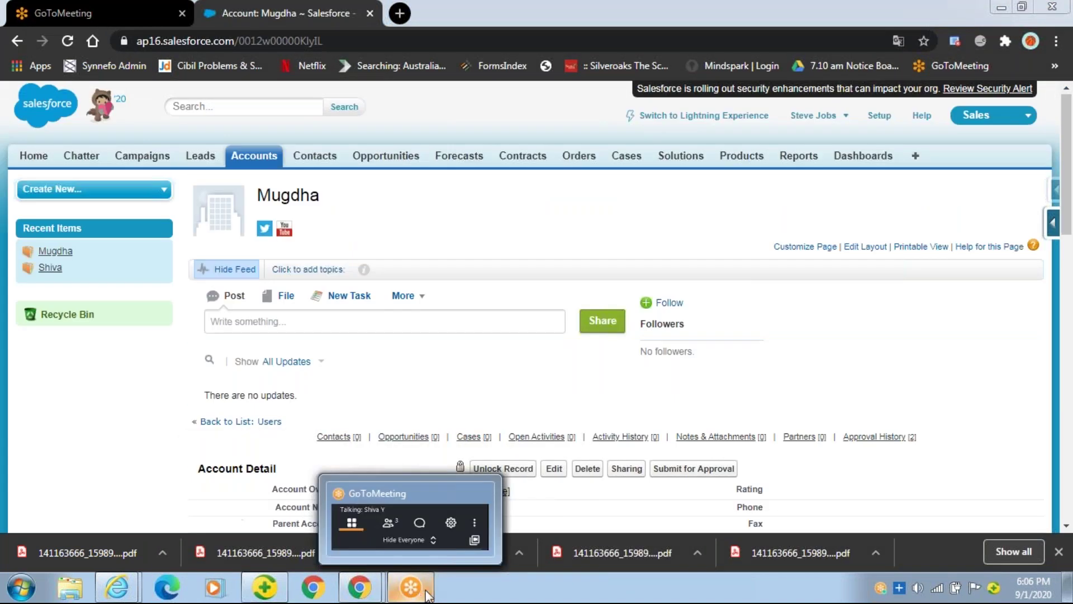
# Switch from the GoToMeeting window to SF Cert Training.docx at its Exam Overview page
pyautogui.moveTo(434, 597)
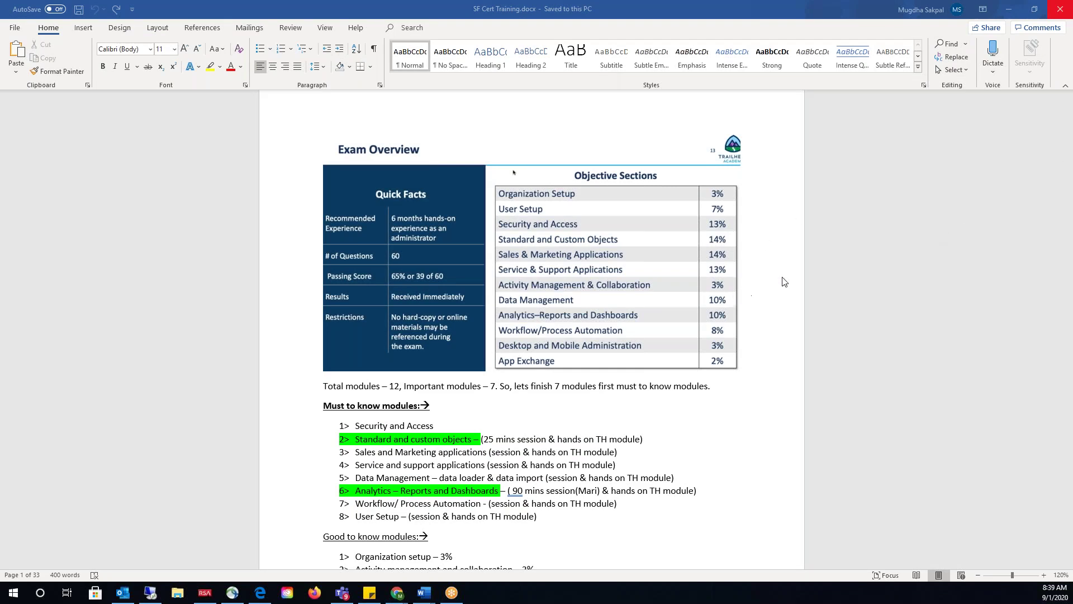
# Zoom the Word document in to 200% for easier reading
pyautogui.click(1044, 575)
pyautogui.click(1044, 575)
pyautogui.click(1045, 575)
pyautogui.click(1044, 576)
pyautogui.click(1044, 575)
pyautogui.click(1044, 575)
pyautogui.click(1044, 576)
pyautogui.click(1045, 576)
pyautogui.scroll(3, 498, 263)
pyautogui.scroll(-3, 503, 115)
pyautogui.scroll(1, 500, 171)
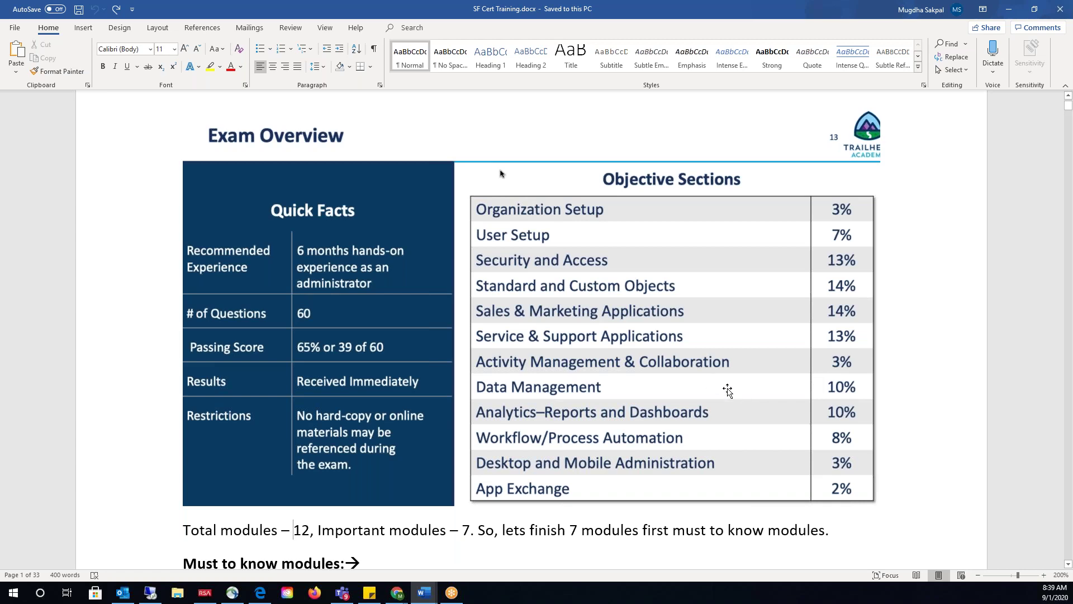
# Review the Exam Overview table and eight must-know modules, placing the cursor after 'Security and Access'
pyautogui.scroll(-1, 726, 390)
pyautogui.scroll(-1, 772, 329)
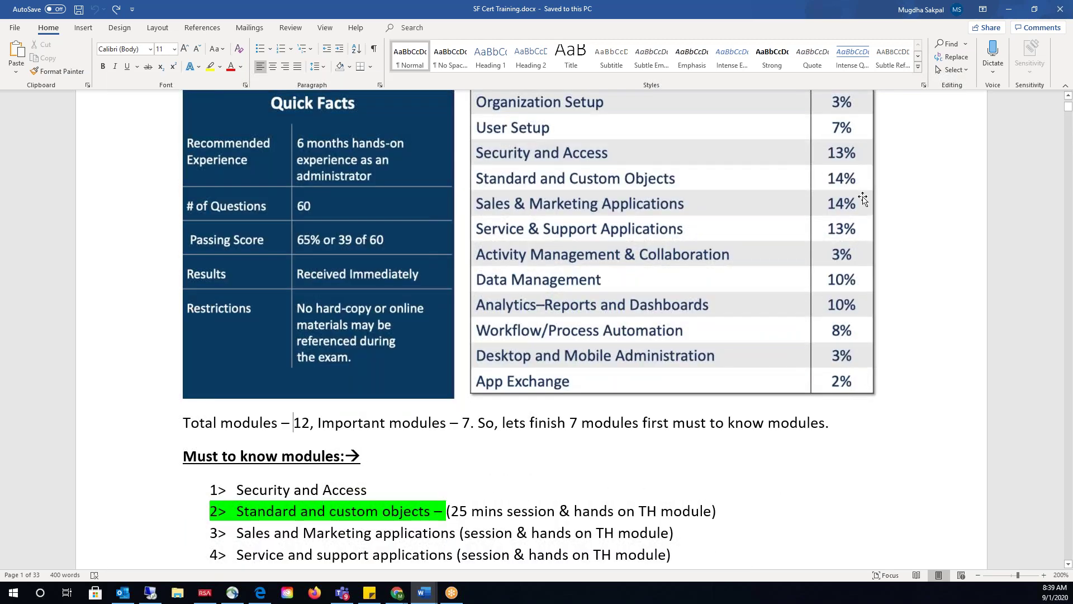
pyautogui.scroll(1, 859, 151)
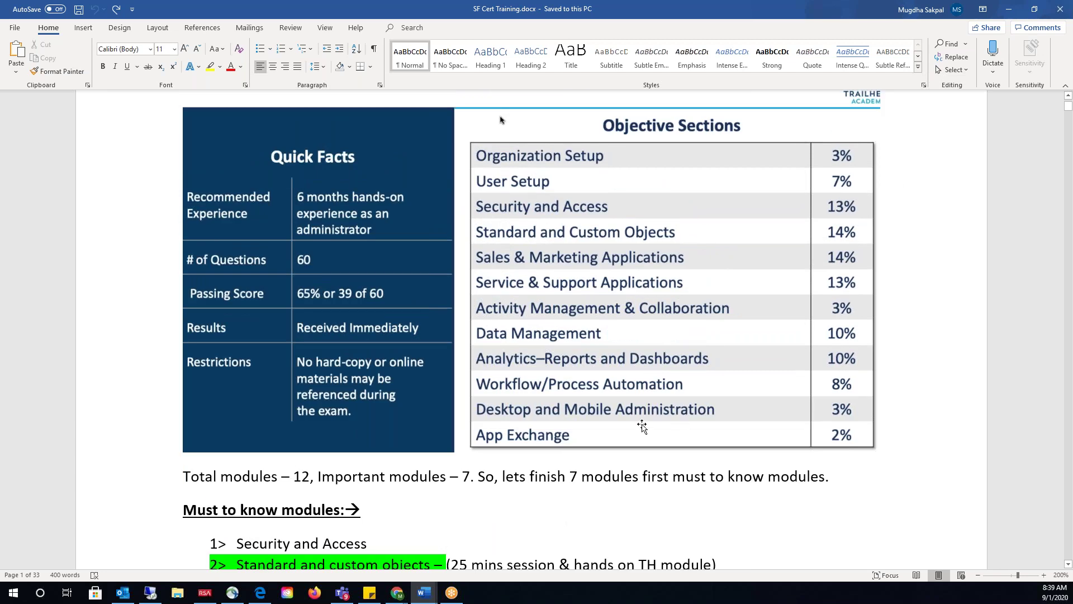
pyautogui.scroll(-7, 642, 426)
pyautogui.scroll(2, 410, 479)
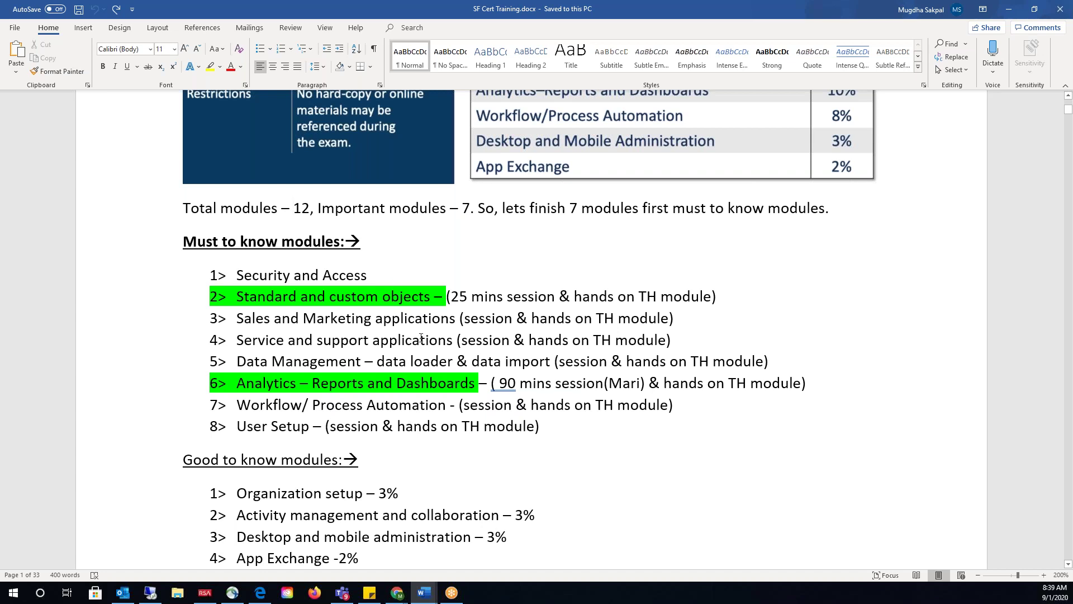
pyautogui.scroll(2, 736, 327)
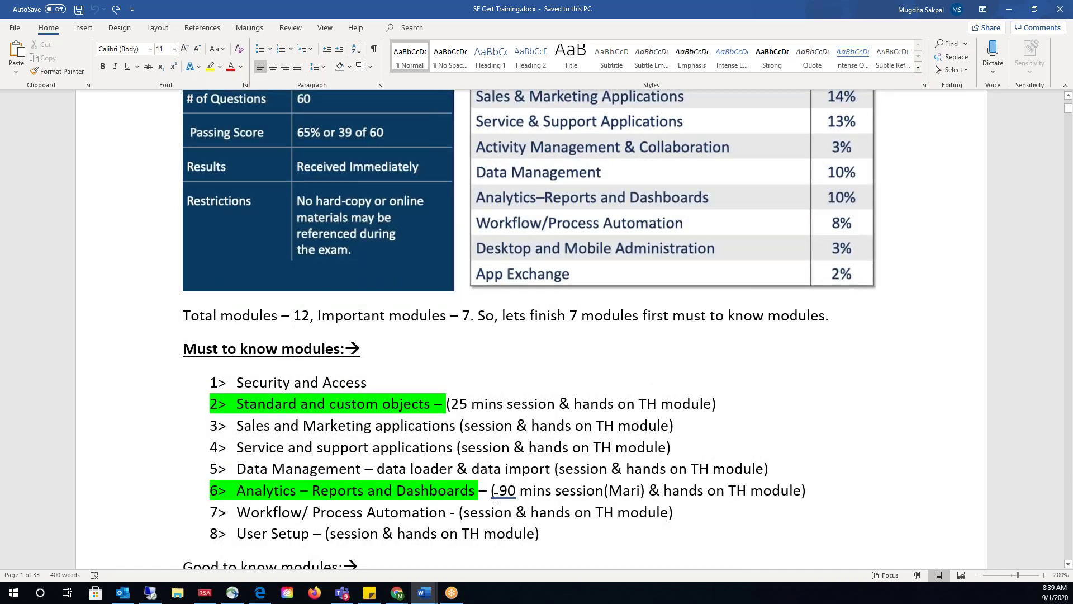
pyautogui.scroll(2, 495, 497)
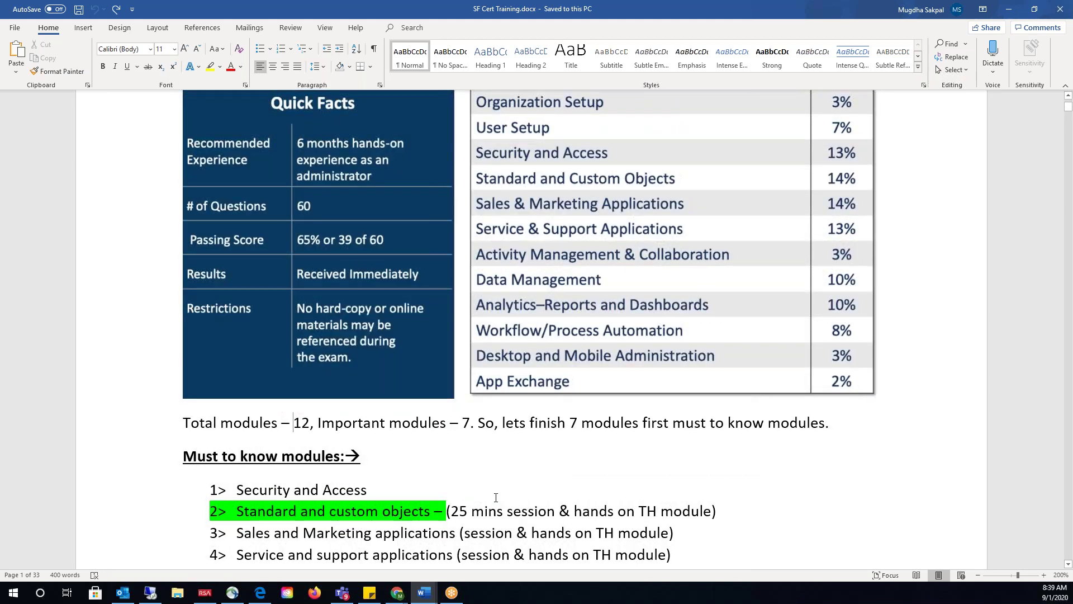
pyautogui.scroll(-3, 495, 497)
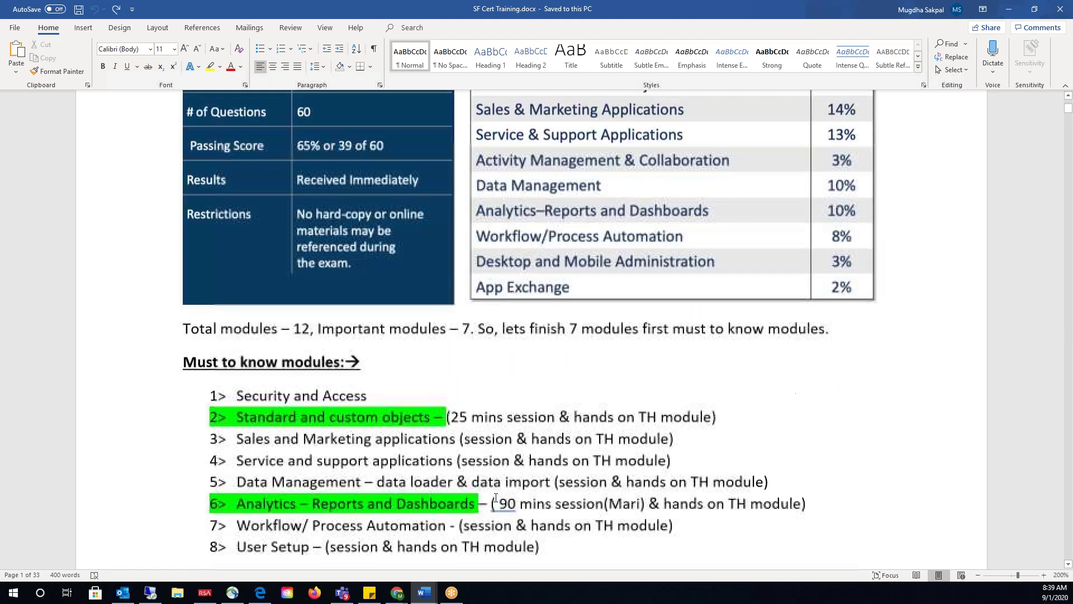
pyautogui.scroll(1, 495, 497)
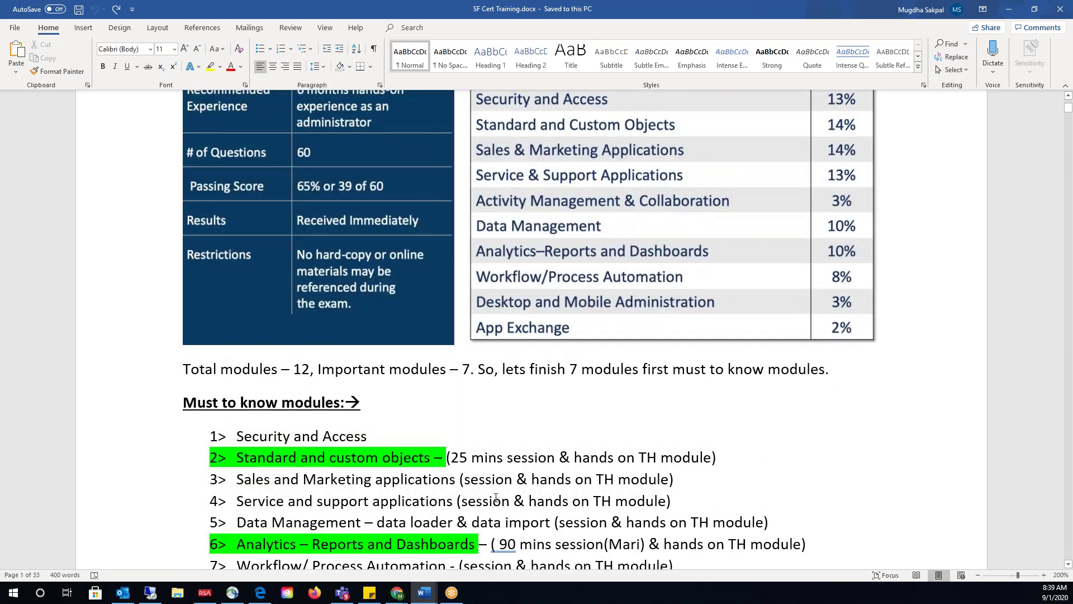
pyautogui.scroll(3, 495, 497)
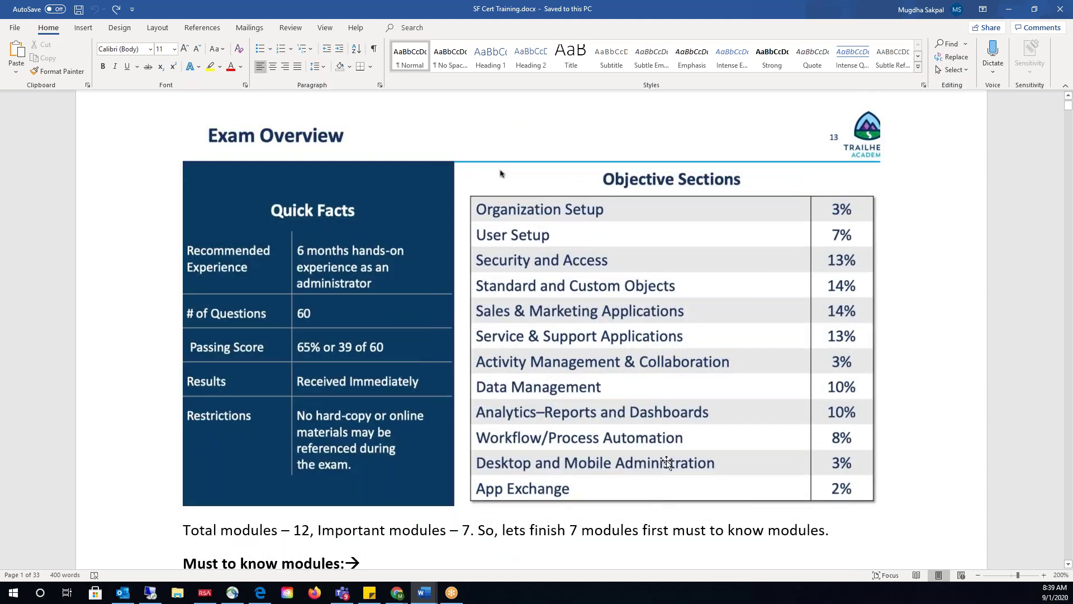
pyautogui.scroll(-3, 500, 173)
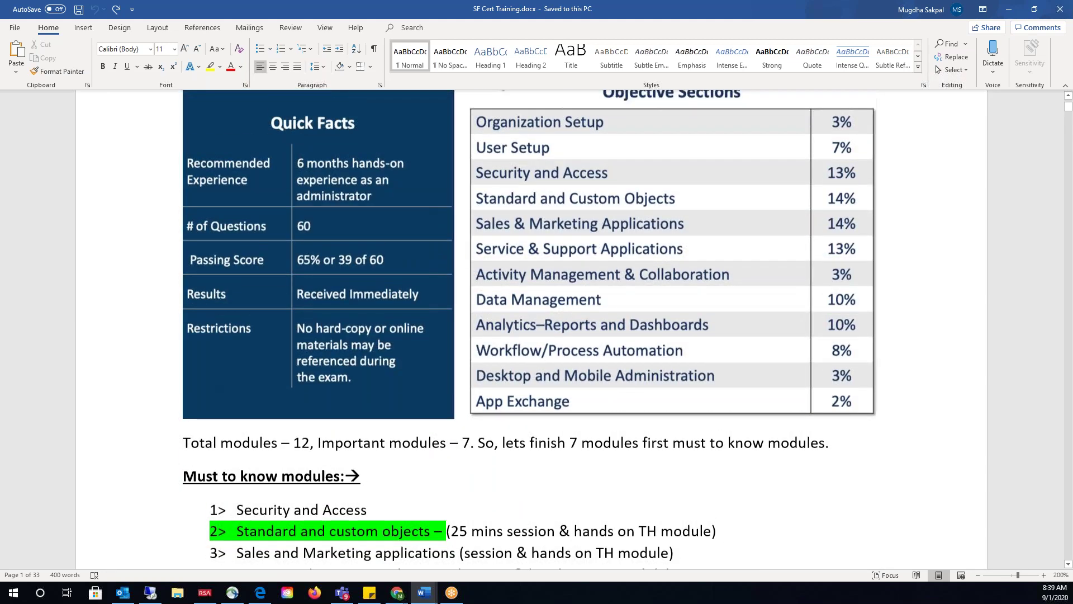
pyautogui.scroll(1, 500, 118)
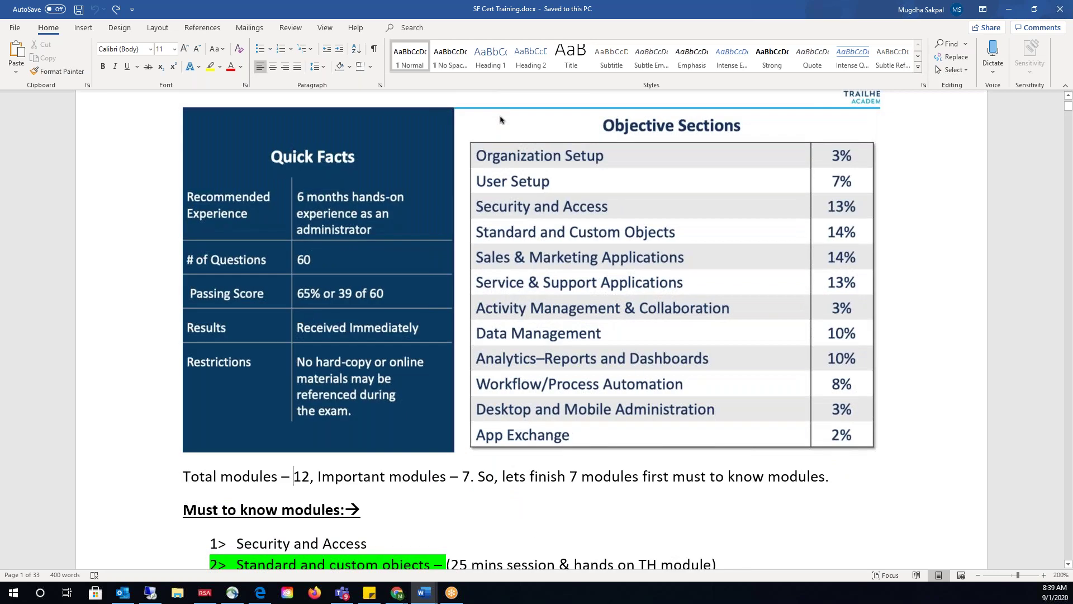
pyautogui.scroll(-1, 667, 458)
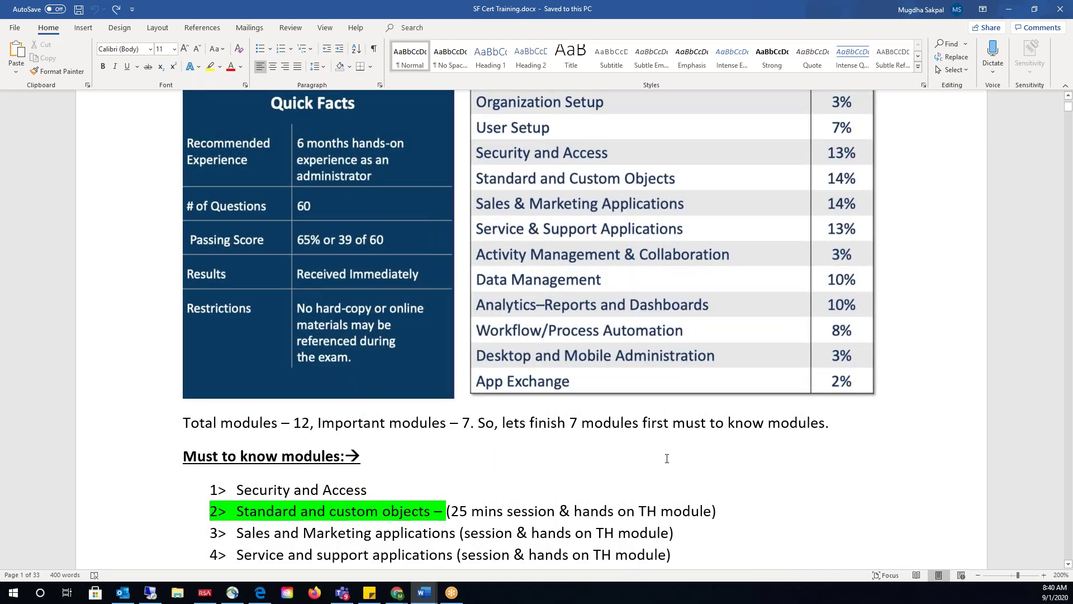
pyautogui.click(385, 492)
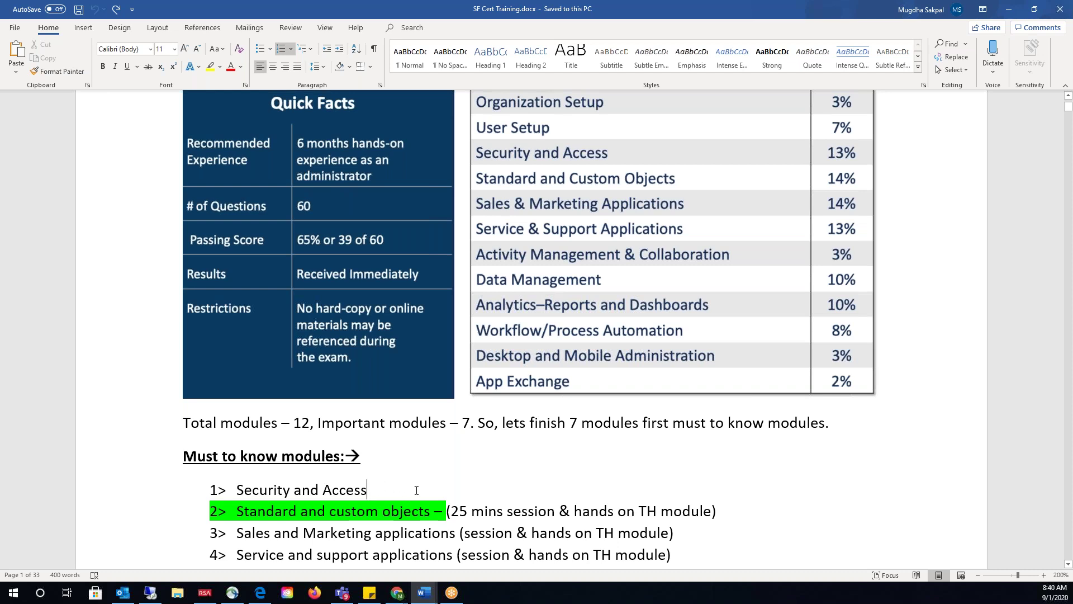
pyautogui.scroll(-3, 417, 490)
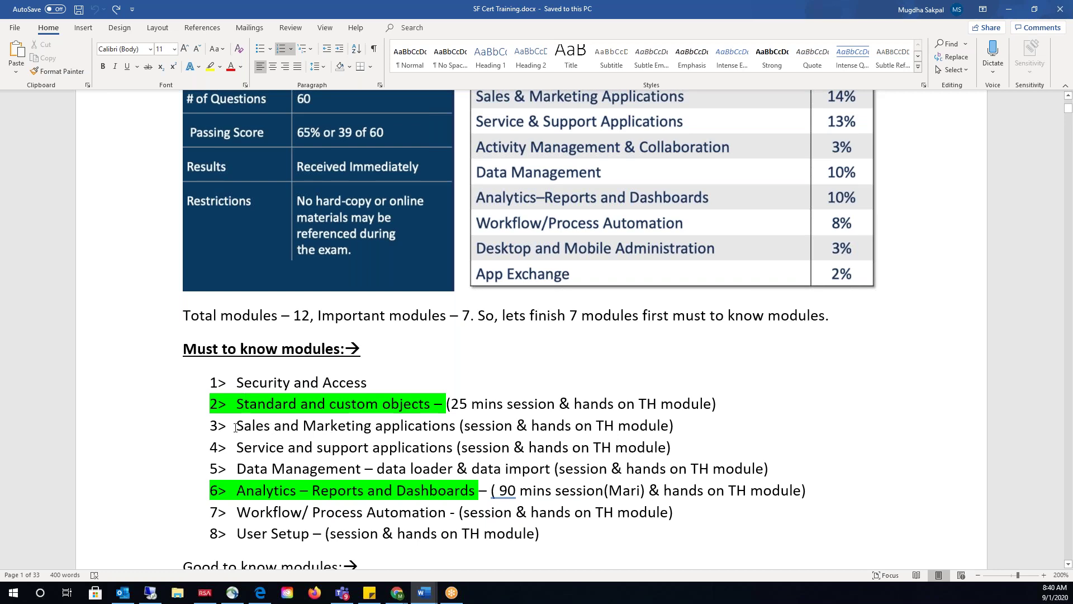
pyautogui.moveTo(238, 427); pyautogui.dragTo(424, 430)
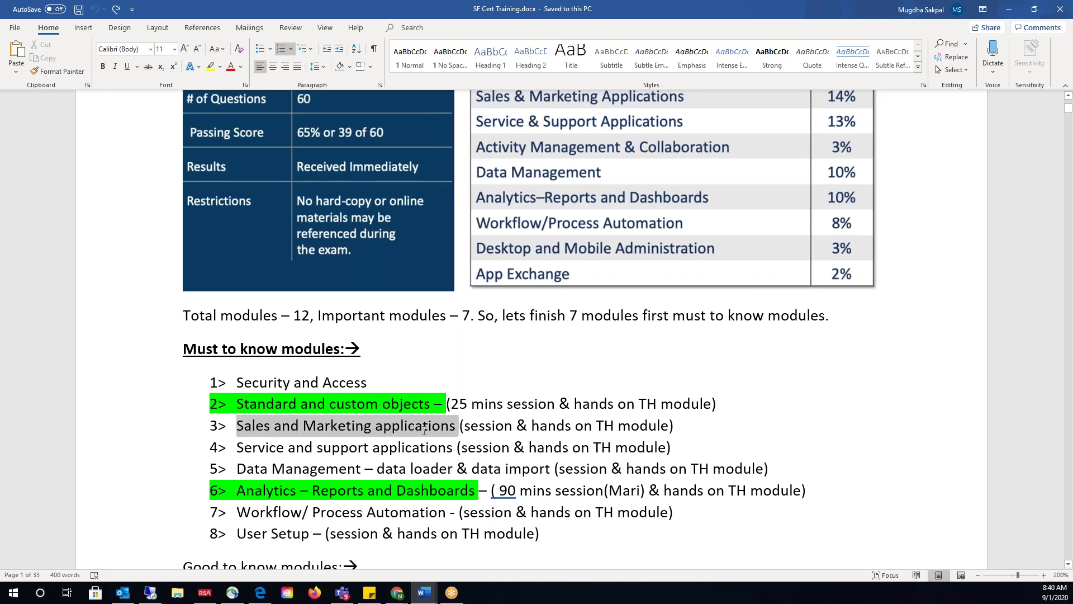
pyautogui.click(425, 429)
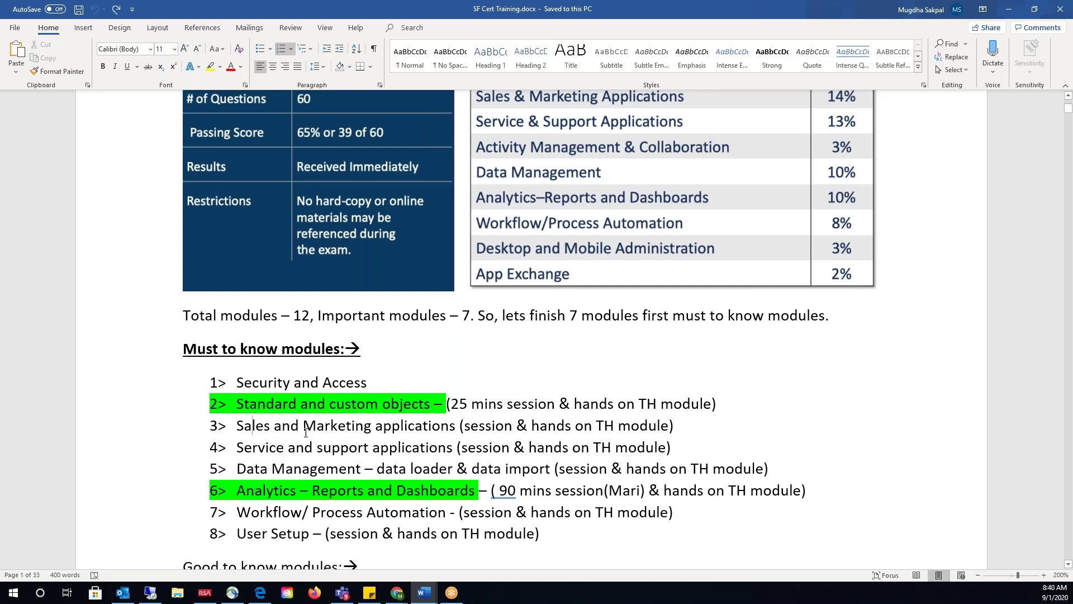
pyautogui.click(387, 428)
pyautogui.doubleClick(387, 428)
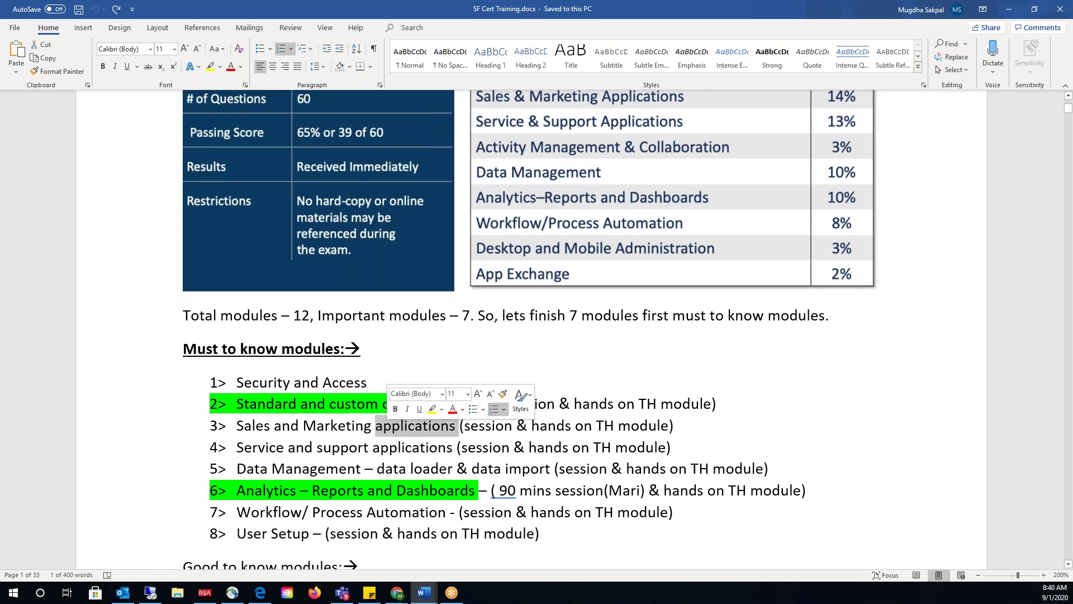
pyautogui.click(269, 428)
pyautogui.moveTo(240, 428); pyautogui.dragTo(361, 431)
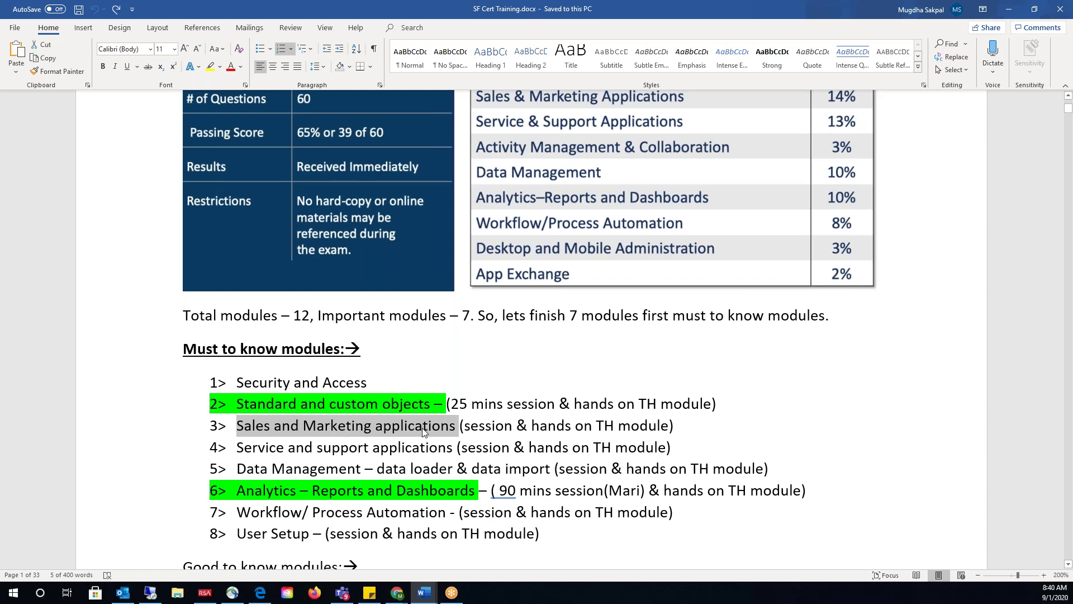
pyautogui.click(422, 427)
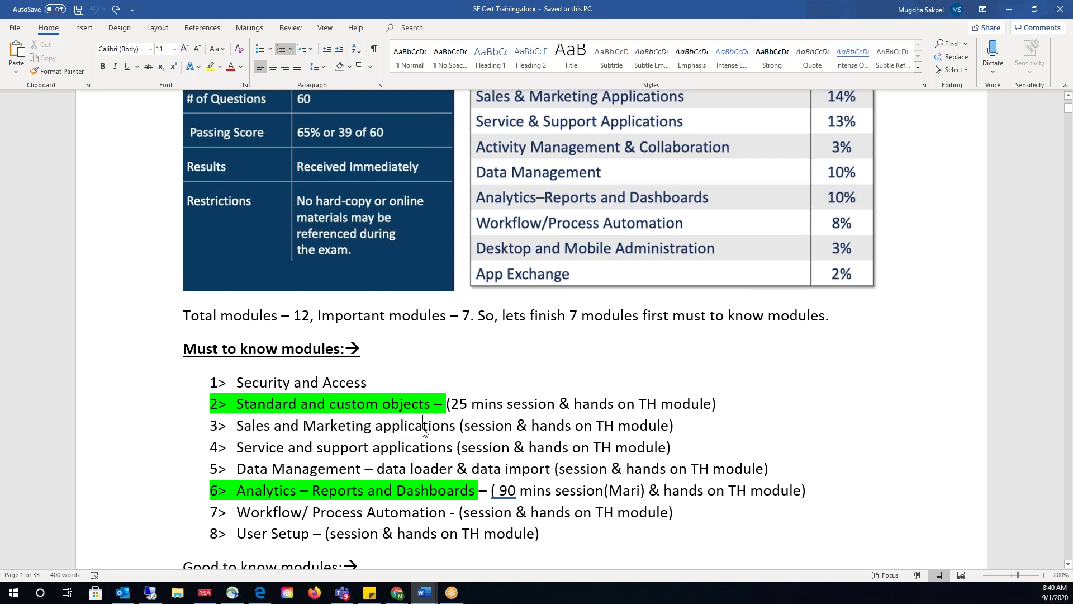
pyautogui.click(450, 426)
pyautogui.moveTo(237, 446); pyautogui.dragTo(438, 450)
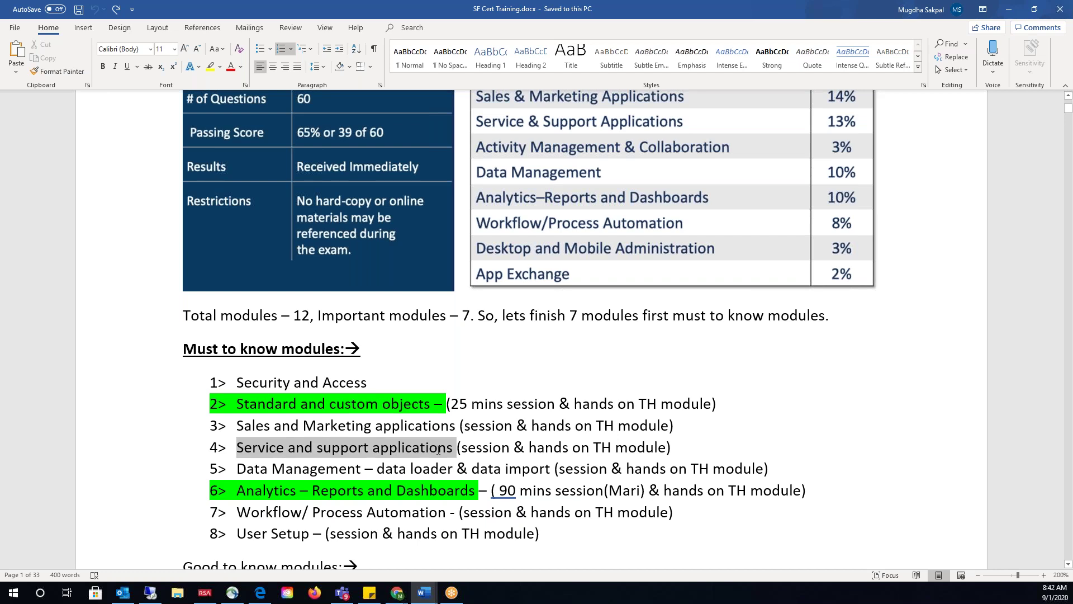
pyautogui.moveTo(439, 449); pyautogui.dragTo(438, 449)
pyautogui.moveTo(263, 476); pyautogui.dragTo(546, 468)
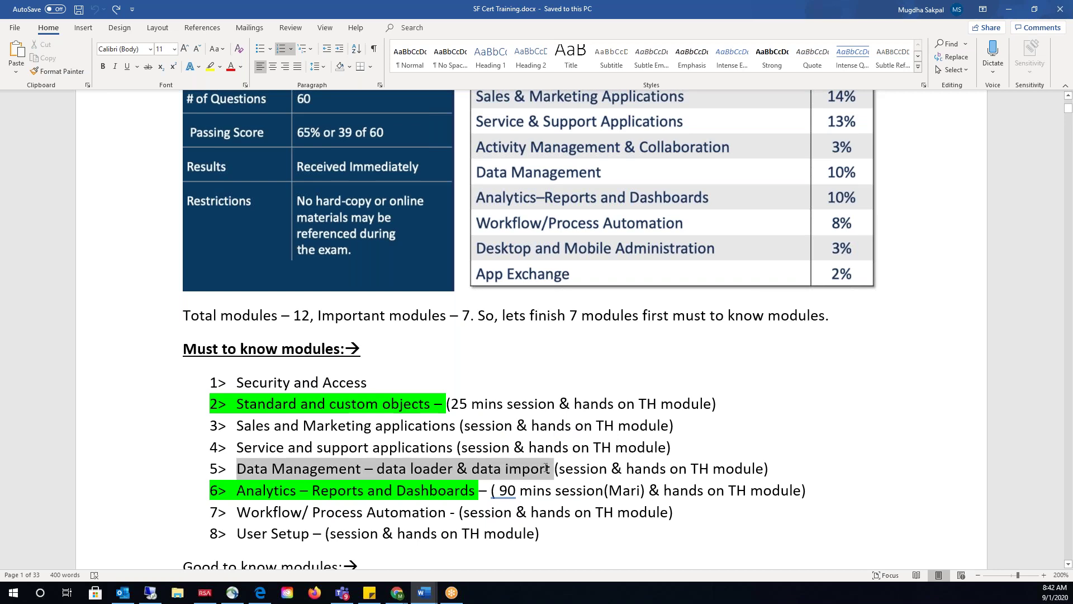
pyautogui.moveTo(251, 491); pyautogui.dragTo(473, 490)
pyautogui.click(226, 520)
pyautogui.click(237, 510)
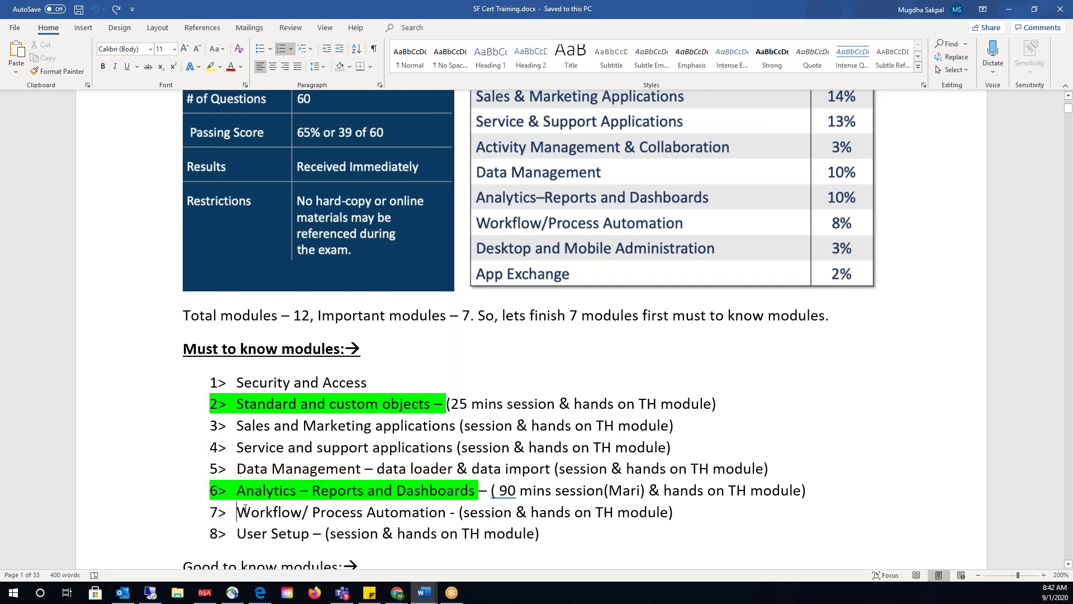
pyautogui.moveTo(237, 510); pyautogui.dragTo(429, 512)
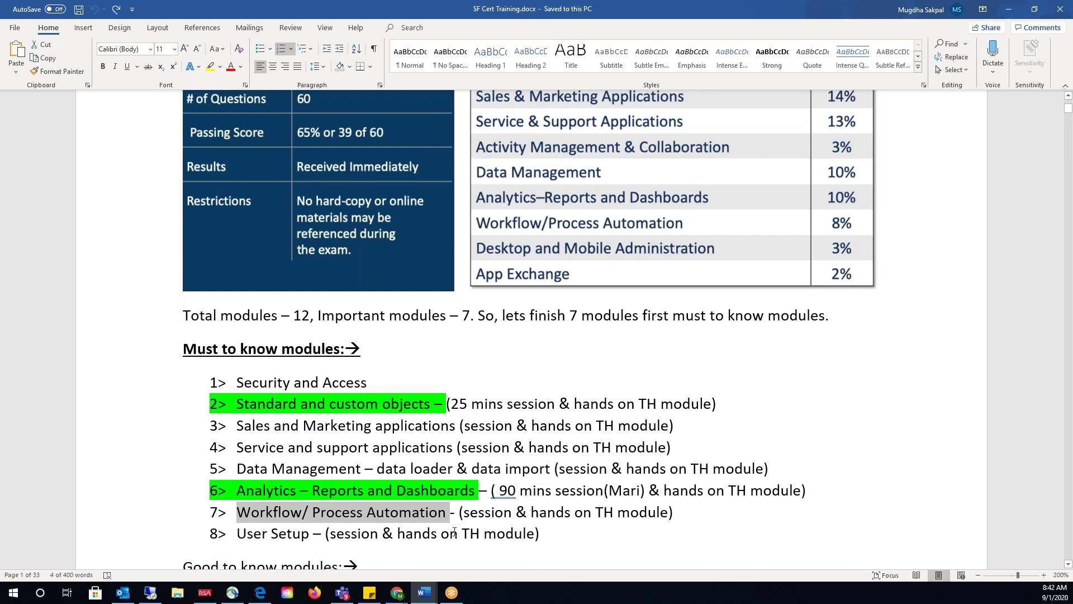
pyautogui.scroll(-3, 454, 532)
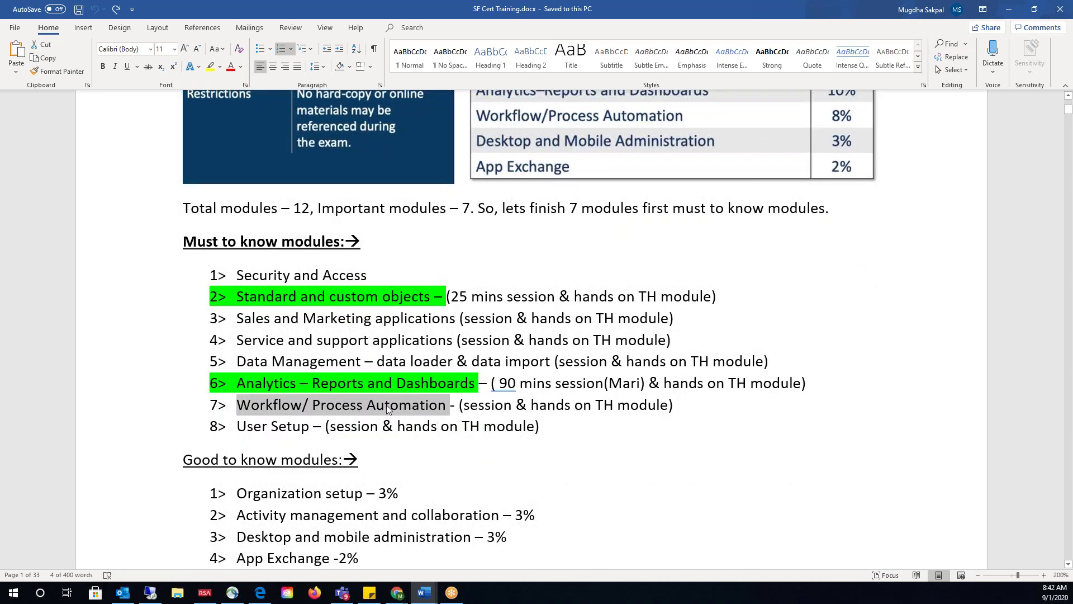
pyautogui.moveTo(236, 426); pyautogui.dragTo(325, 427)
pyautogui.click(499, 469)
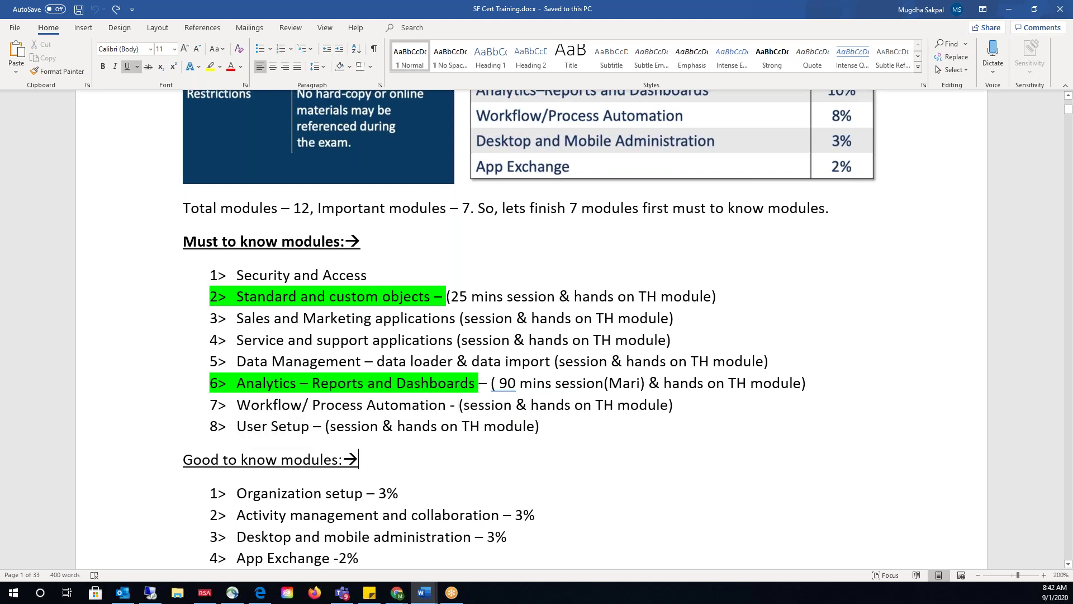
pyautogui.scroll(-1, 451, 471)
pyautogui.scroll(-3, 503, 335)
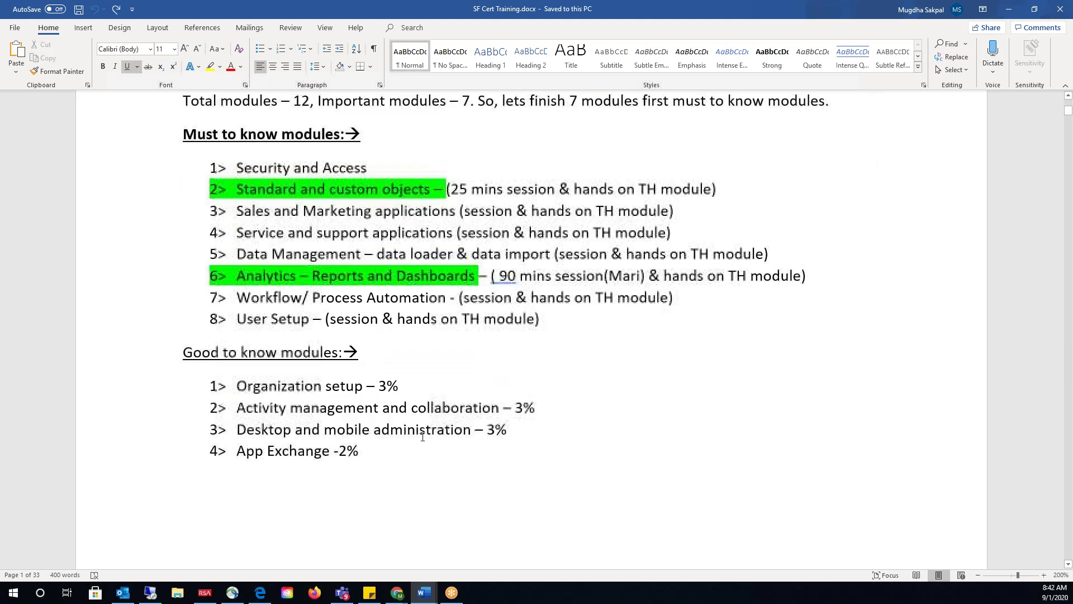
pyautogui.moveTo(236, 385); pyautogui.dragTo(366, 386)
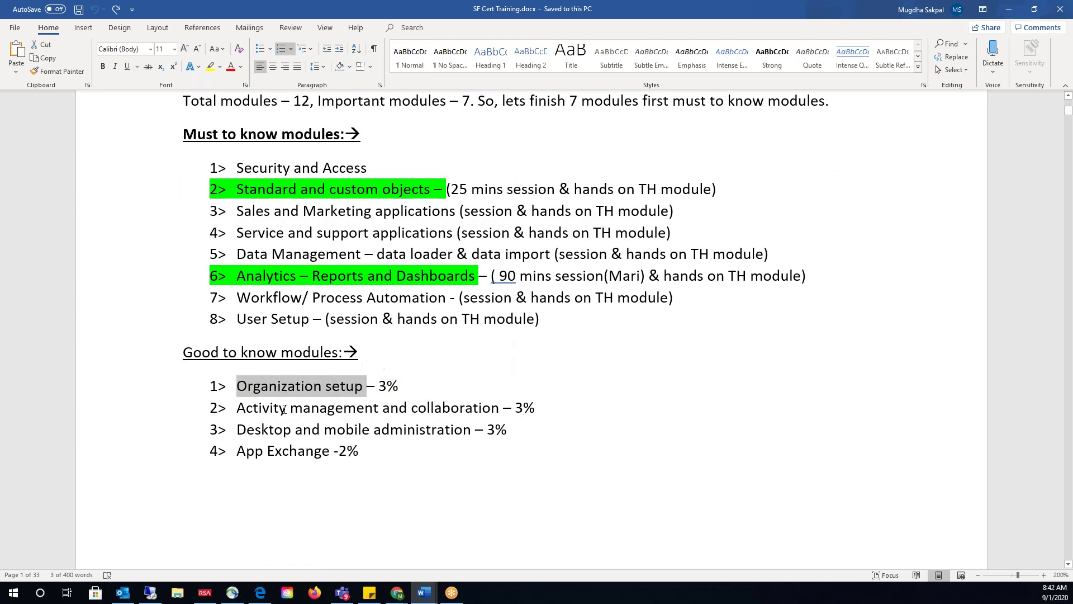
pyautogui.moveTo(240, 408); pyautogui.dragTo(480, 408)
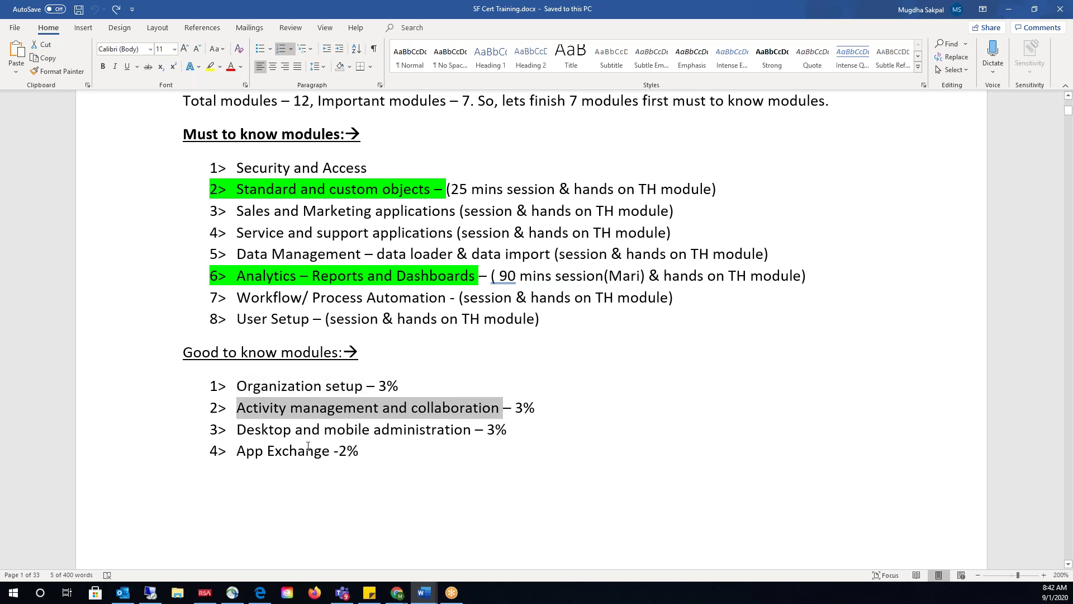
pyautogui.click(348, 451)
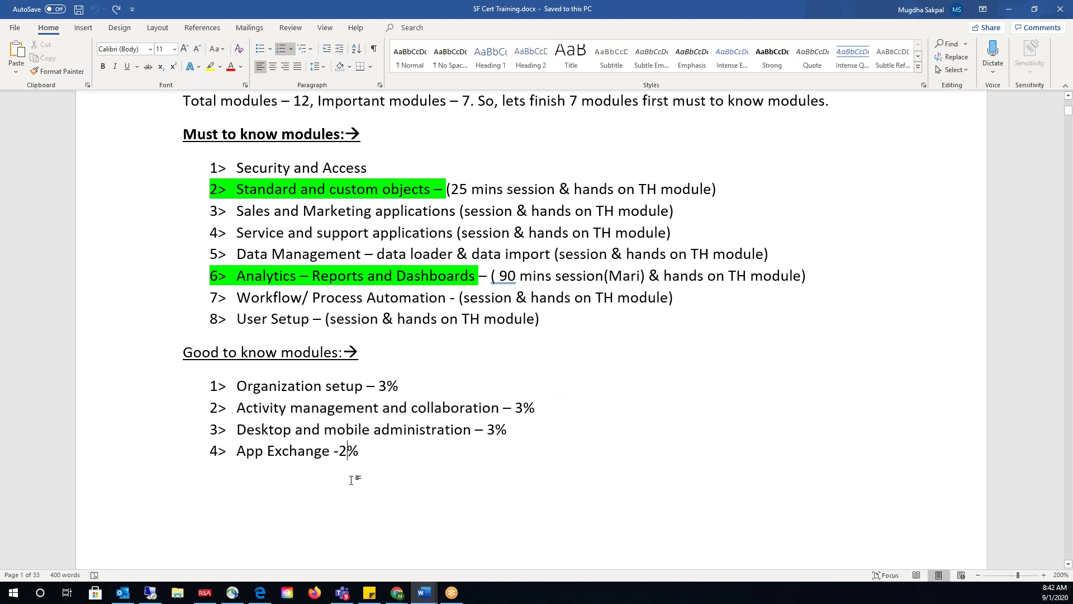
pyautogui.scroll(2, 358, 482)
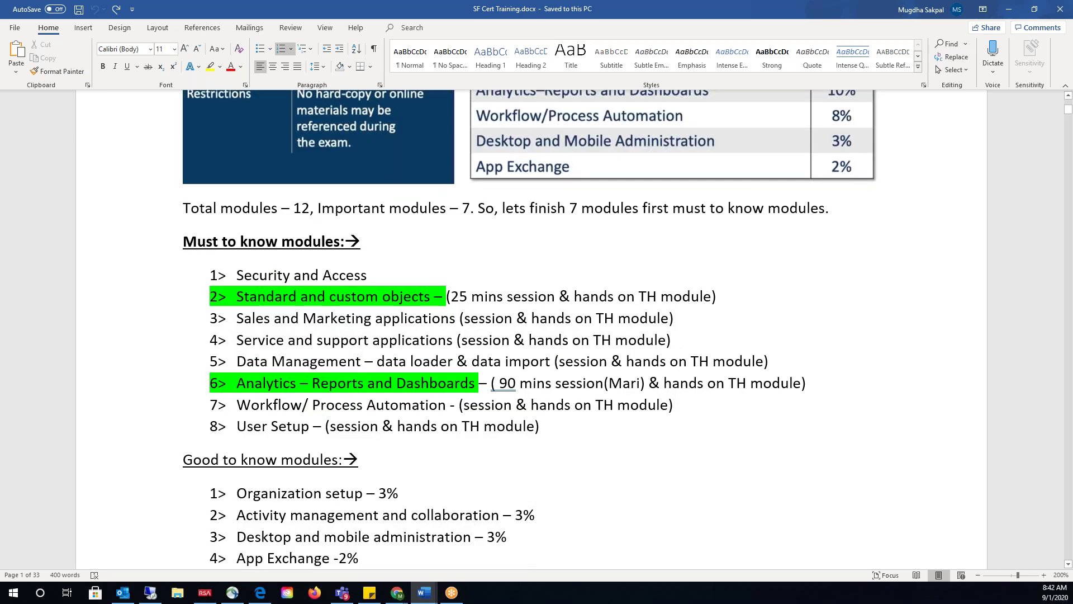
# Italicize 'Sales and Marketing applications' and 'Service and support applications' in the must-know list
pyautogui.moveTo(239, 319); pyautogui.dragTo(428, 332)
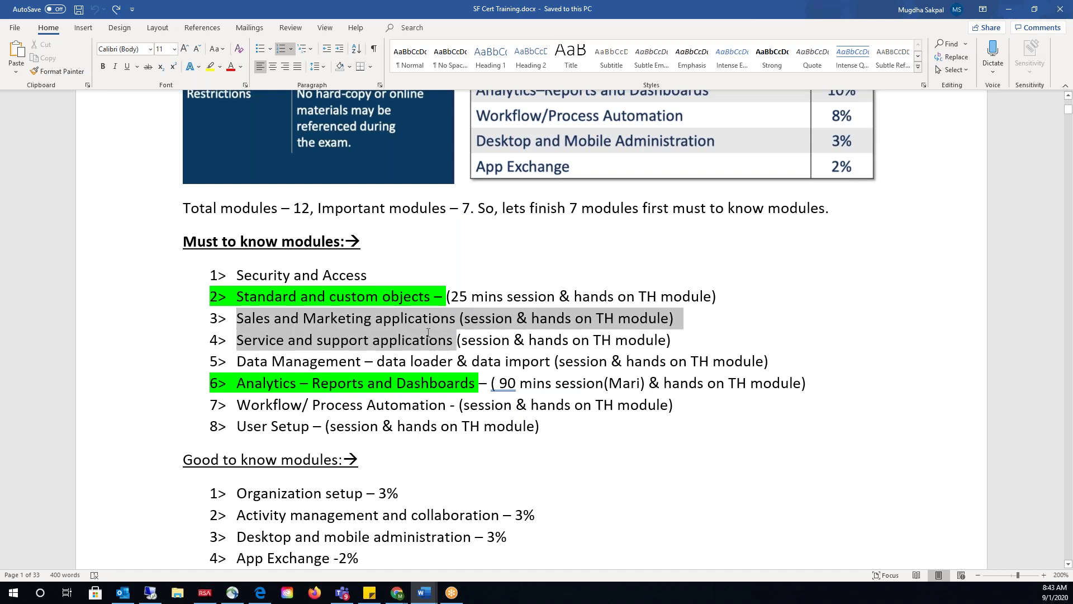
pyautogui.click(398, 338)
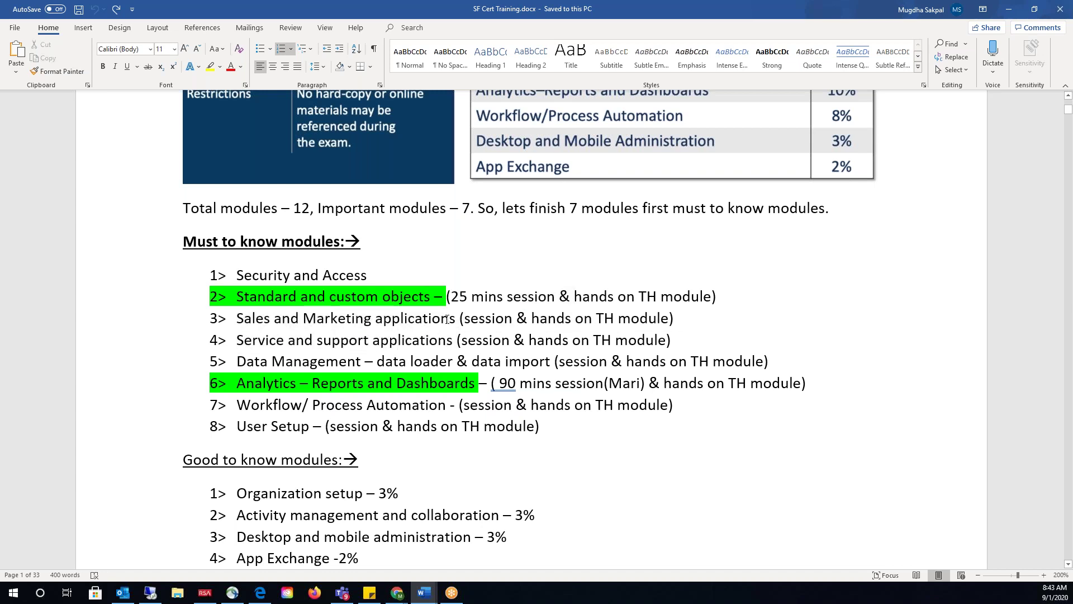
pyautogui.moveTo(455, 318); pyautogui.dragTo(237, 320)
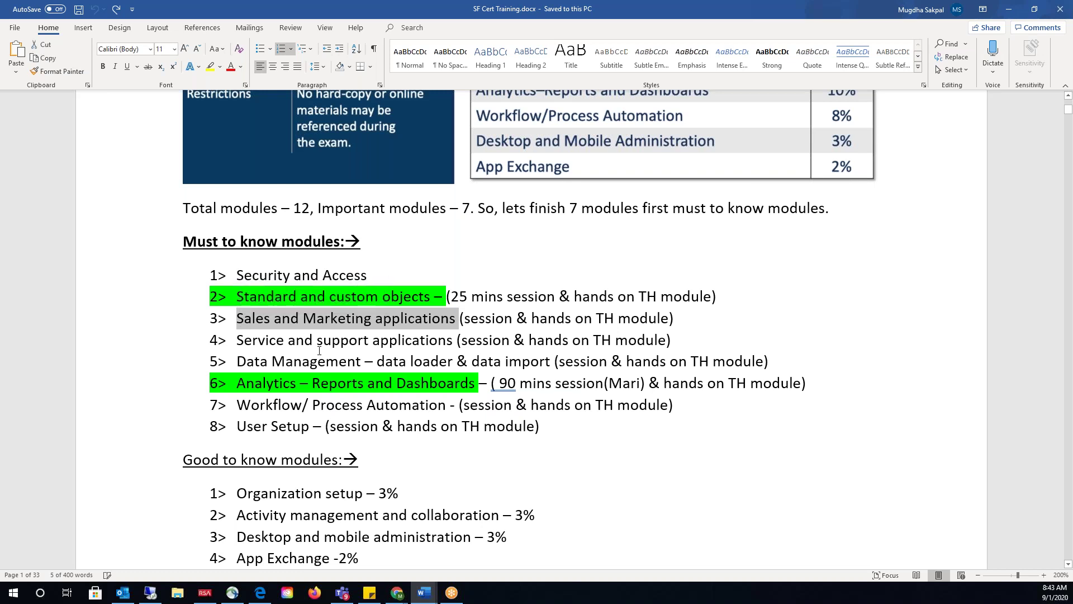
pyautogui.hotkey('ctrl', 'i')
pyautogui.moveTo(237, 339); pyautogui.dragTo(456, 340)
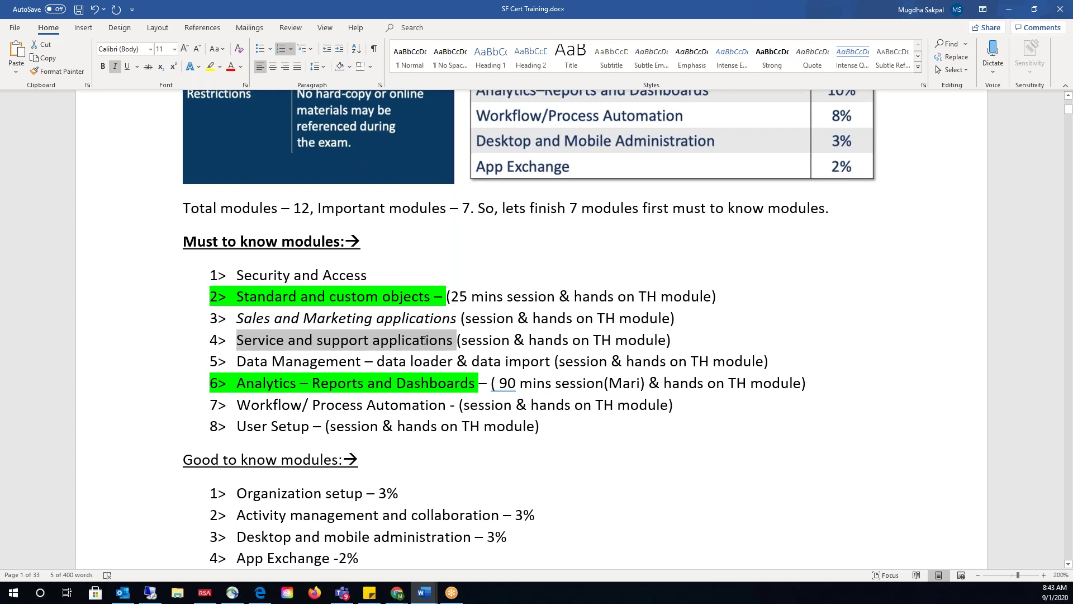
pyautogui.hotkey('ctrl', 'i')
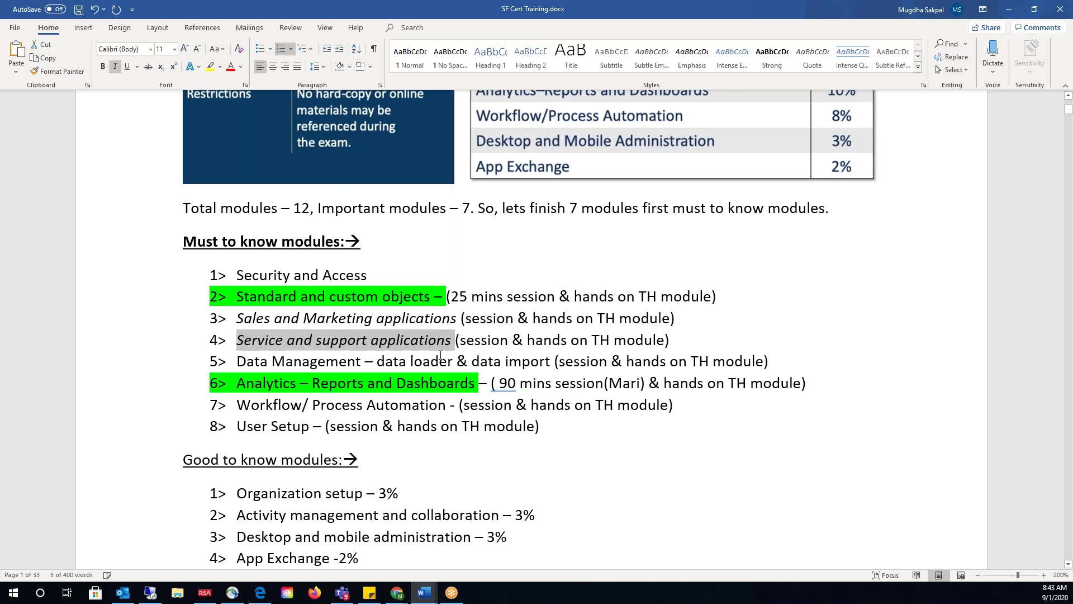
pyautogui.click(443, 350)
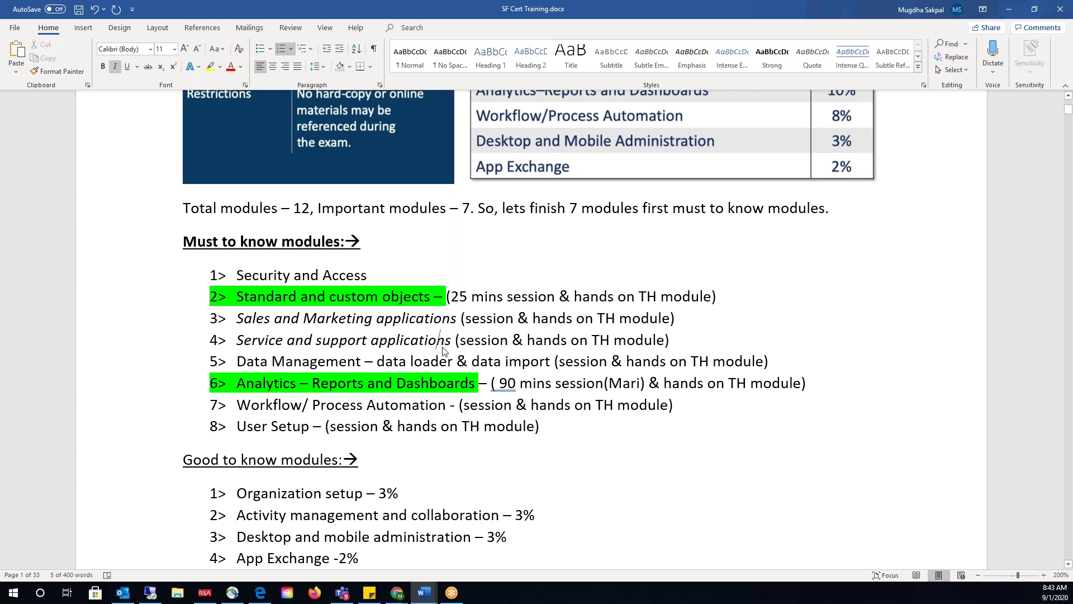
pyautogui.click(570, 426)
pyautogui.moveTo(248, 318); pyautogui.dragTo(445, 343)
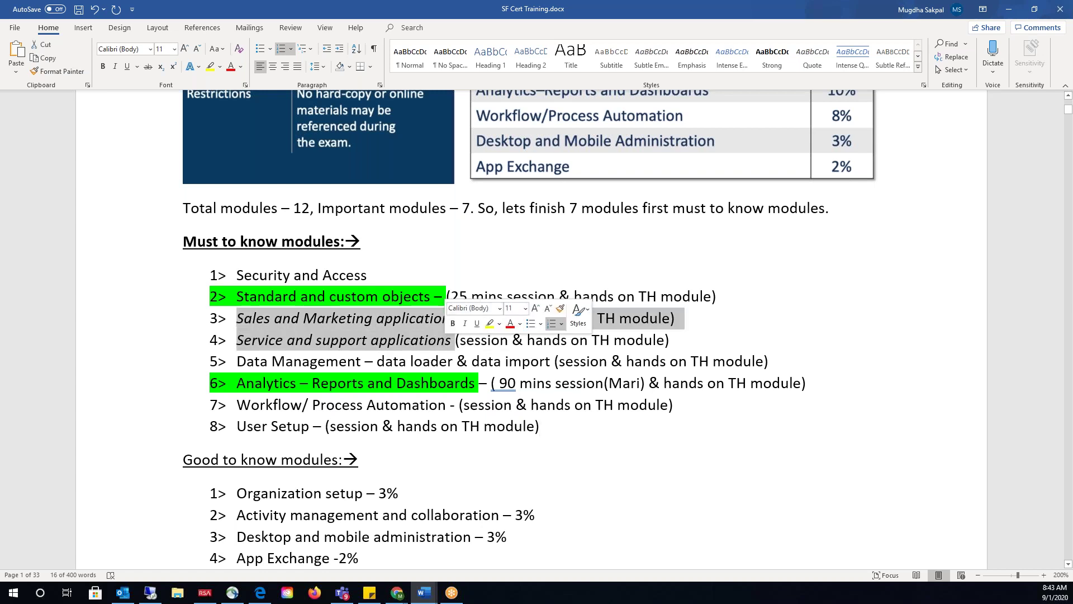
pyautogui.click(445, 345)
pyautogui.moveTo(454, 342); pyautogui.dragTo(239, 323)
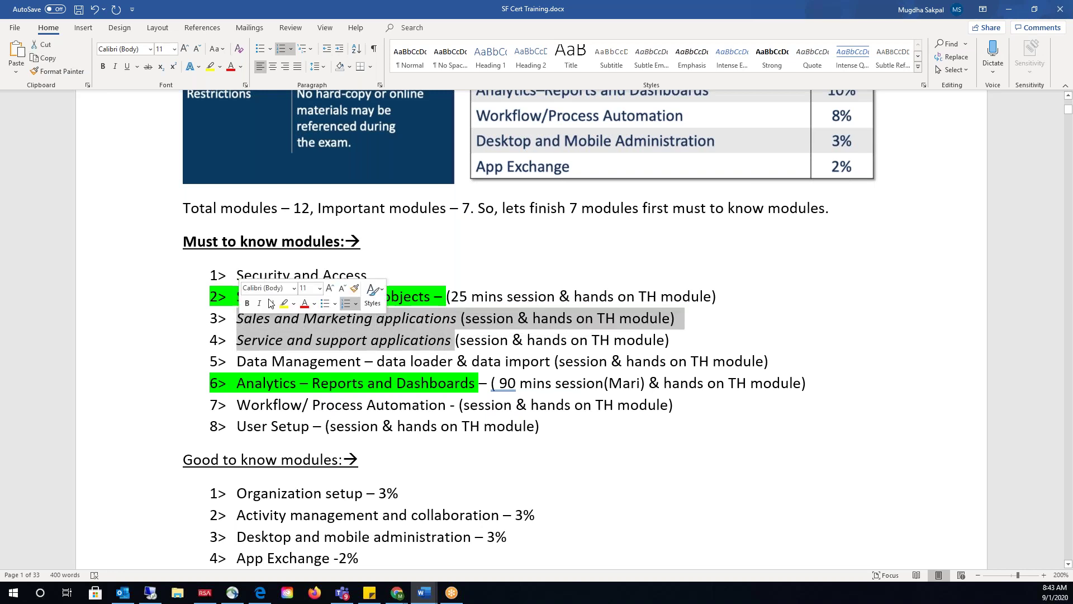
pyautogui.click(419, 297)
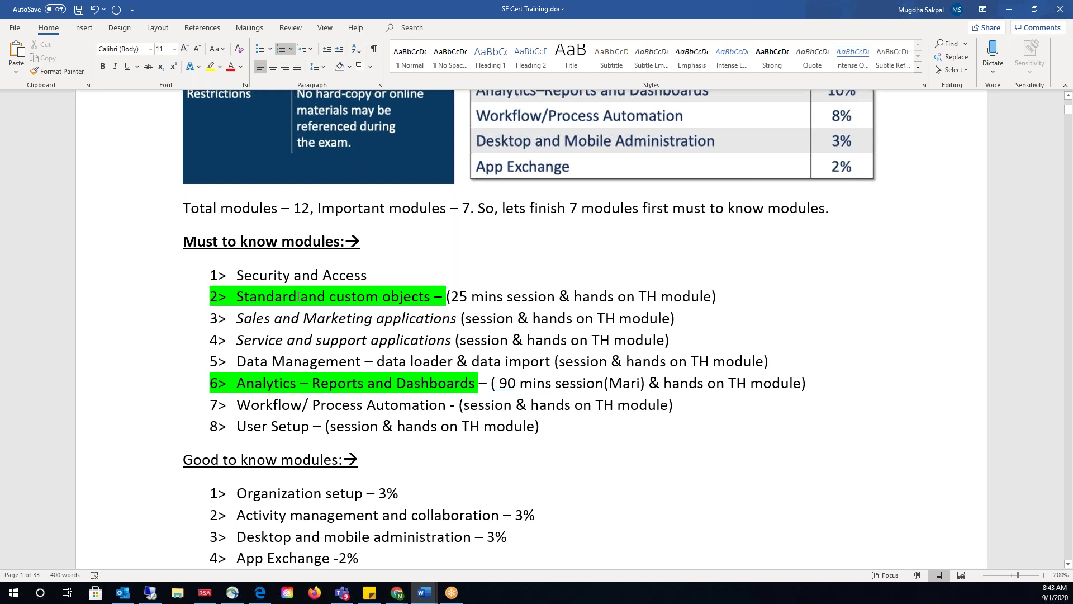
pyautogui.moveTo(239, 296); pyautogui.dragTo(431, 299)
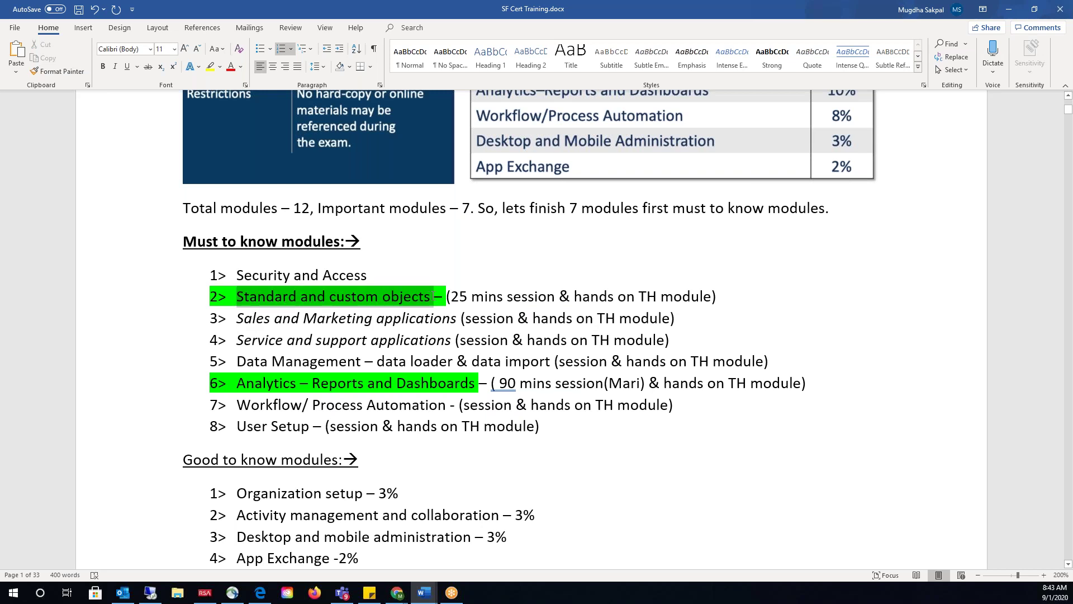
pyautogui.moveTo(306, 382); pyautogui.dragTo(478, 384)
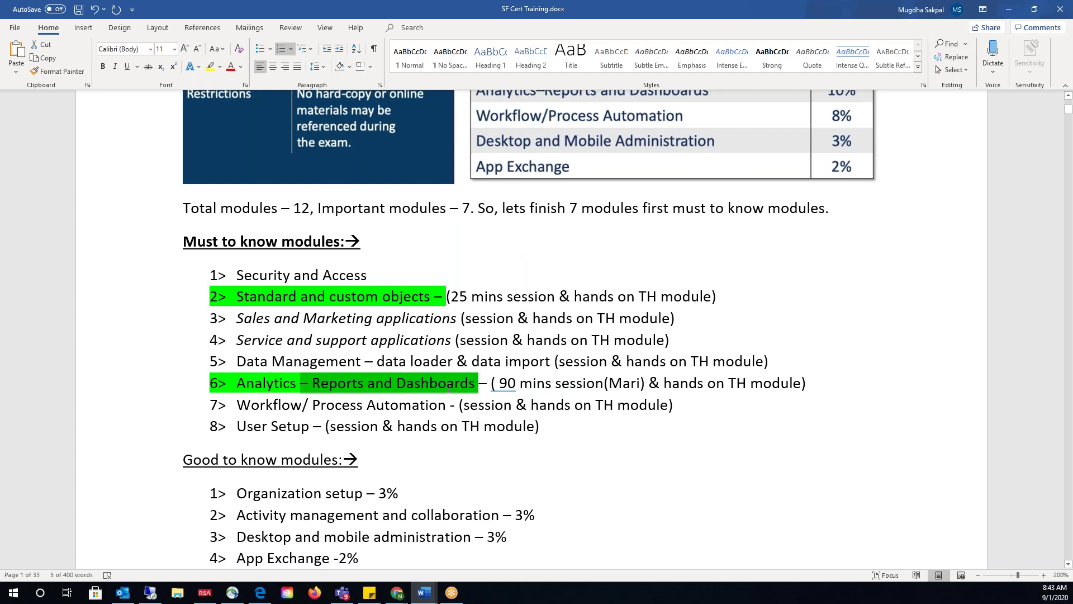
pyautogui.moveTo(311, 361); pyautogui.dragTo(503, 361)
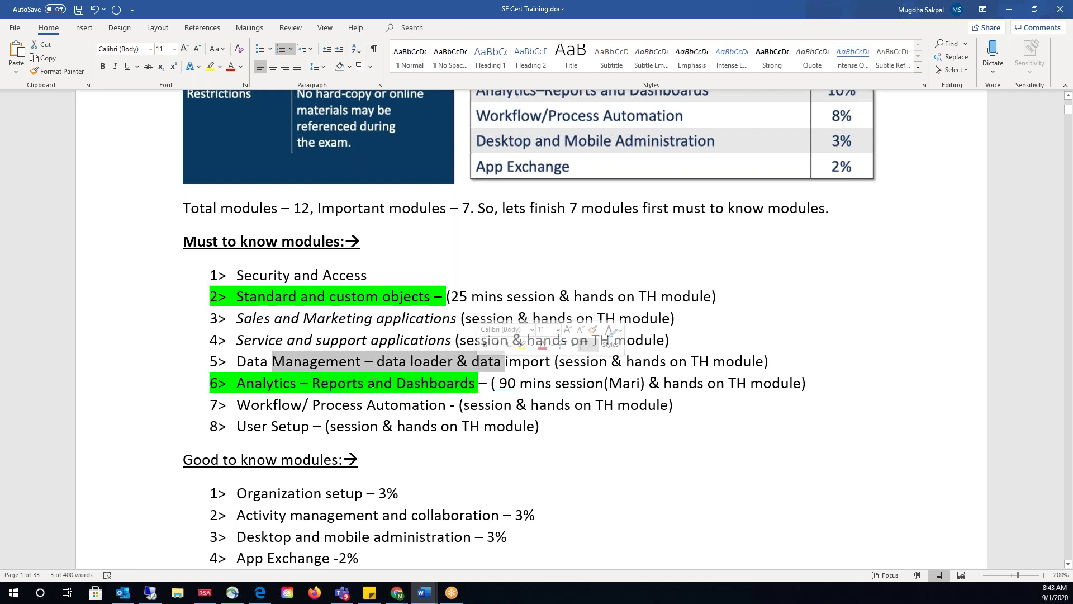
pyautogui.click(252, 405)
pyautogui.moveTo(249, 318); pyautogui.dragTo(456, 338)
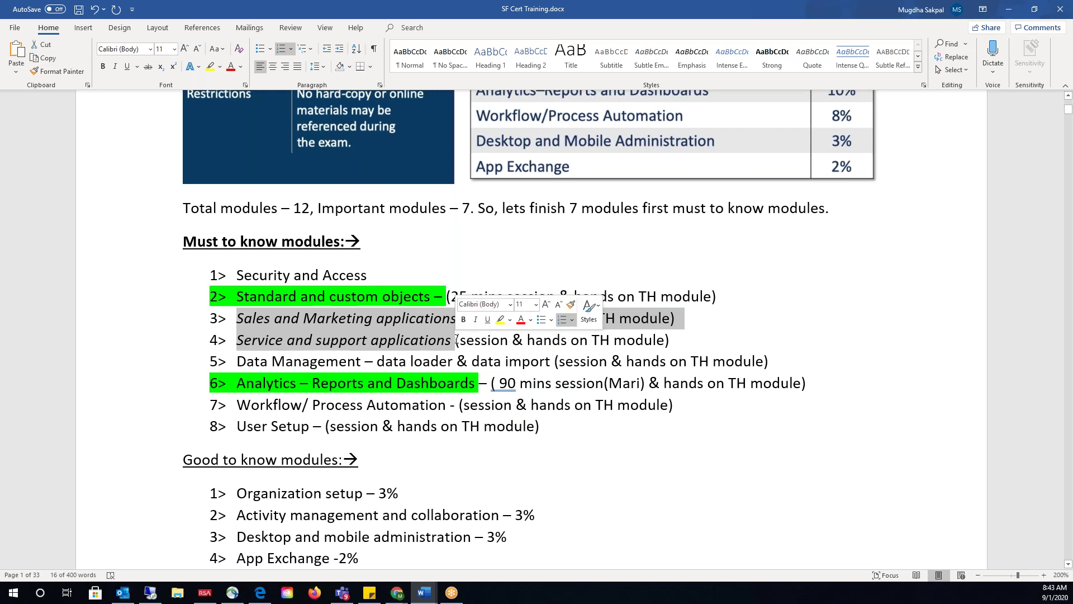
pyautogui.click(454, 339)
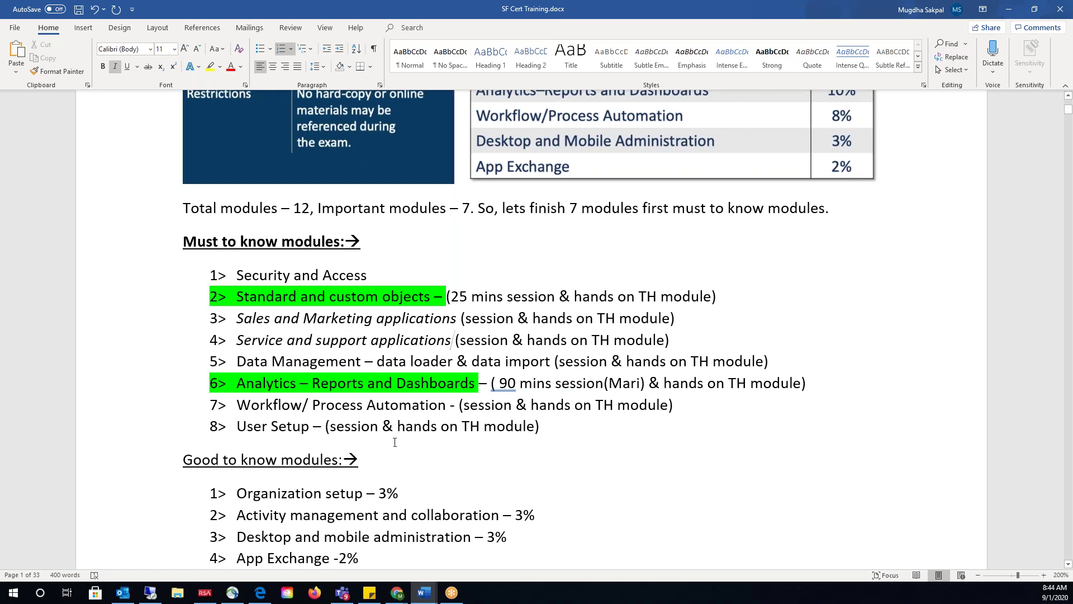
# Open a new Chrome window over Word and maximize it on the Salesforce setup home page
pyautogui.rightClick(403, 593)
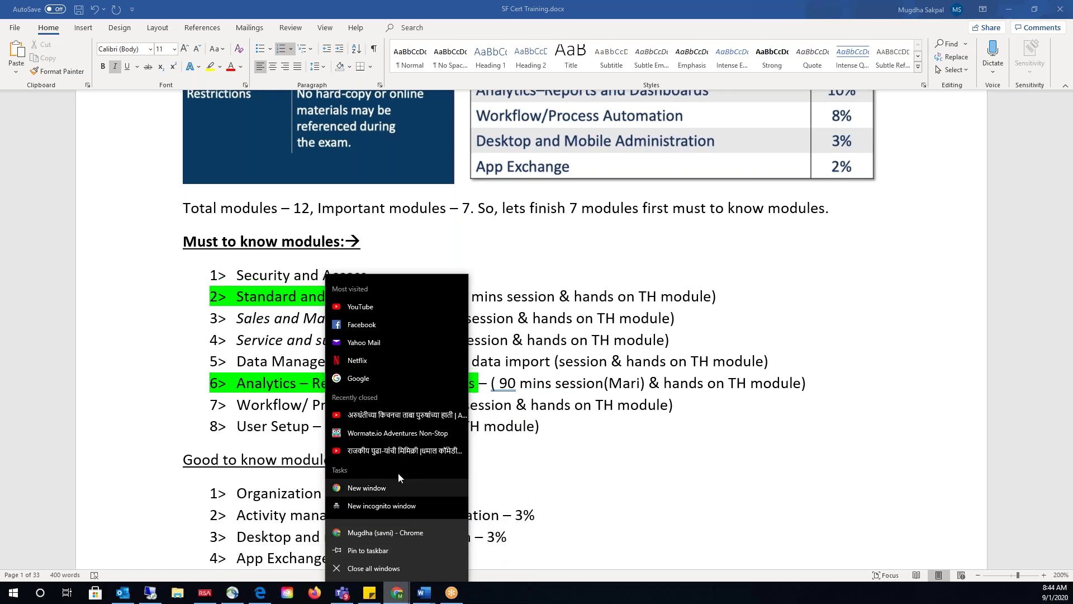
pyautogui.click(394, 488)
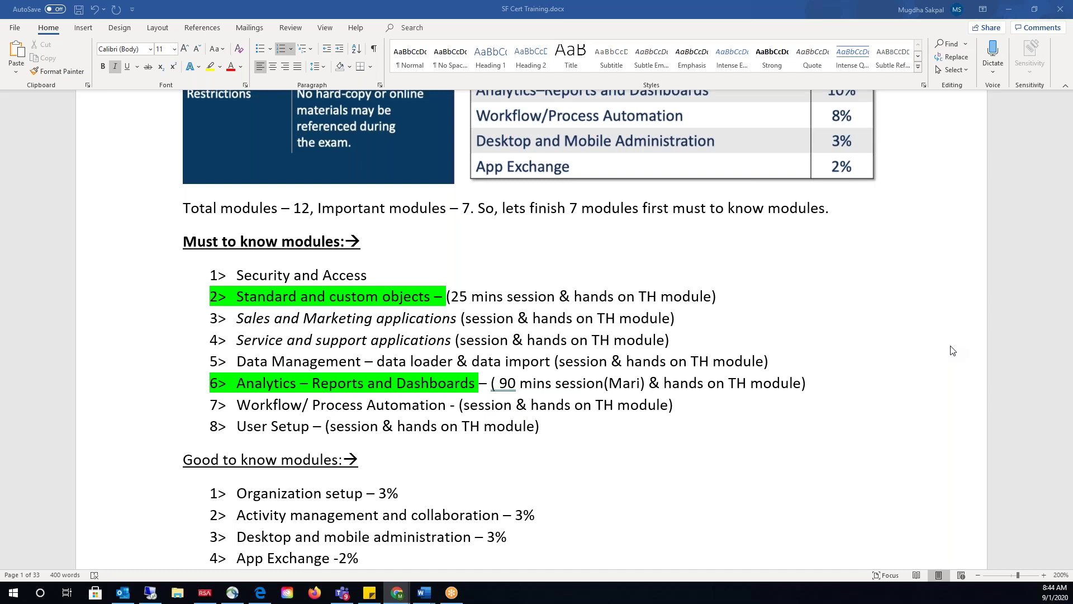
pyautogui.moveTo(1065, 156); pyautogui.dragTo(629, 155)
pyautogui.doubleClick(659, 153)
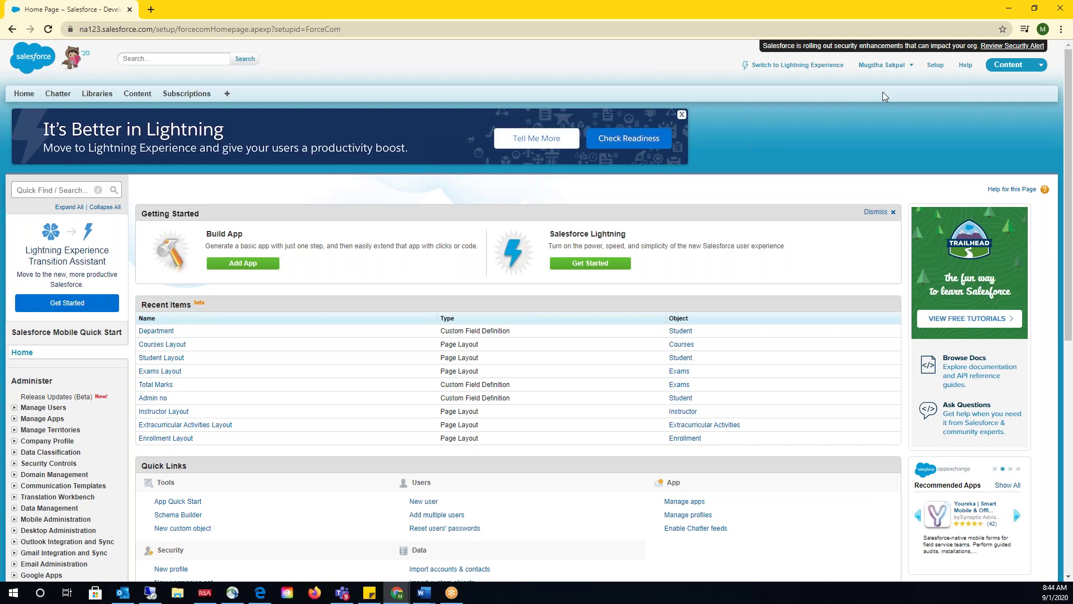
# Switch to the Sales app from the app menu to show the Classic Home tab
pyautogui.click(1042, 66)
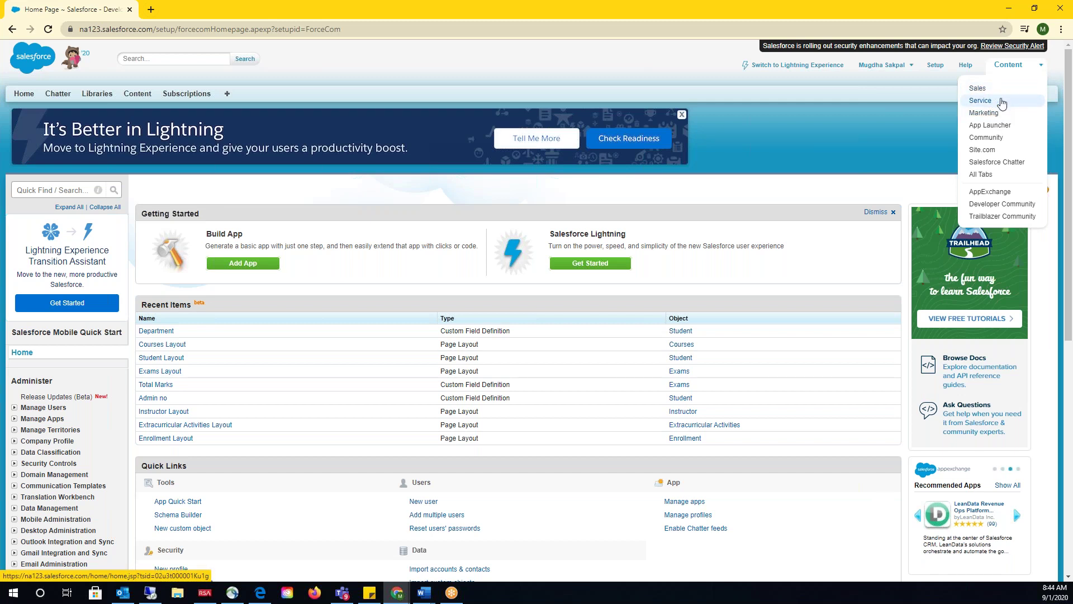
pyautogui.click(1004, 90)
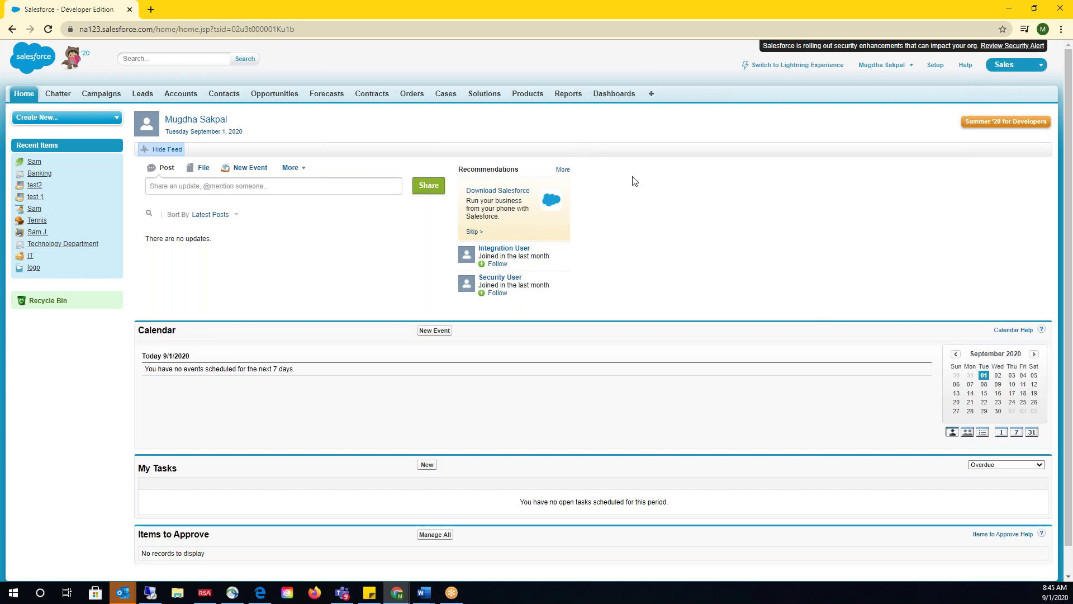
# Go to the Chatter feed page after briefly visiting the Leads tab
pyautogui.click(139, 99)
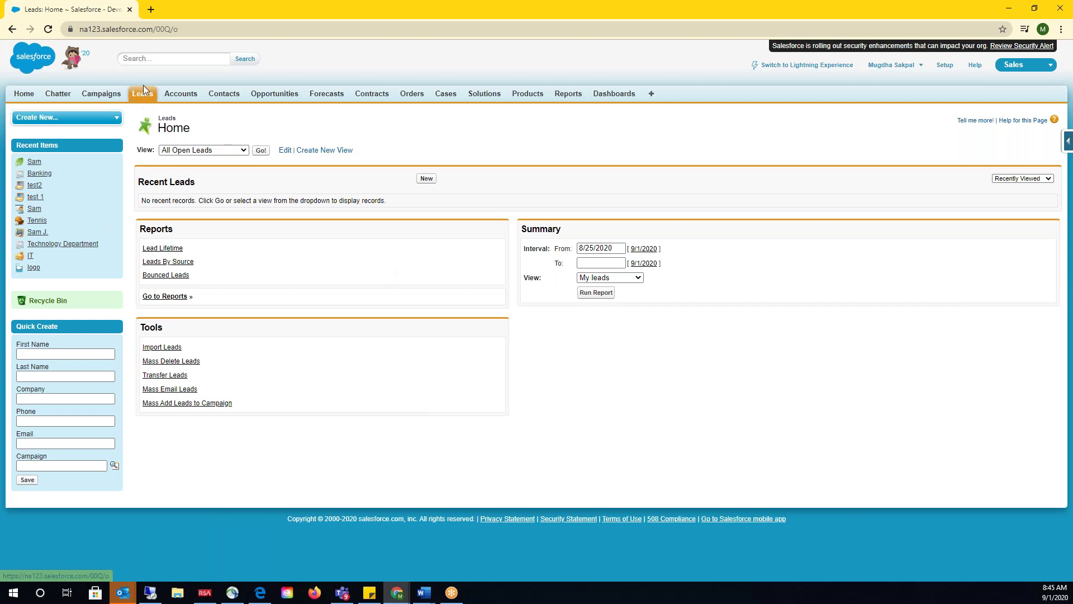
pyautogui.click(59, 96)
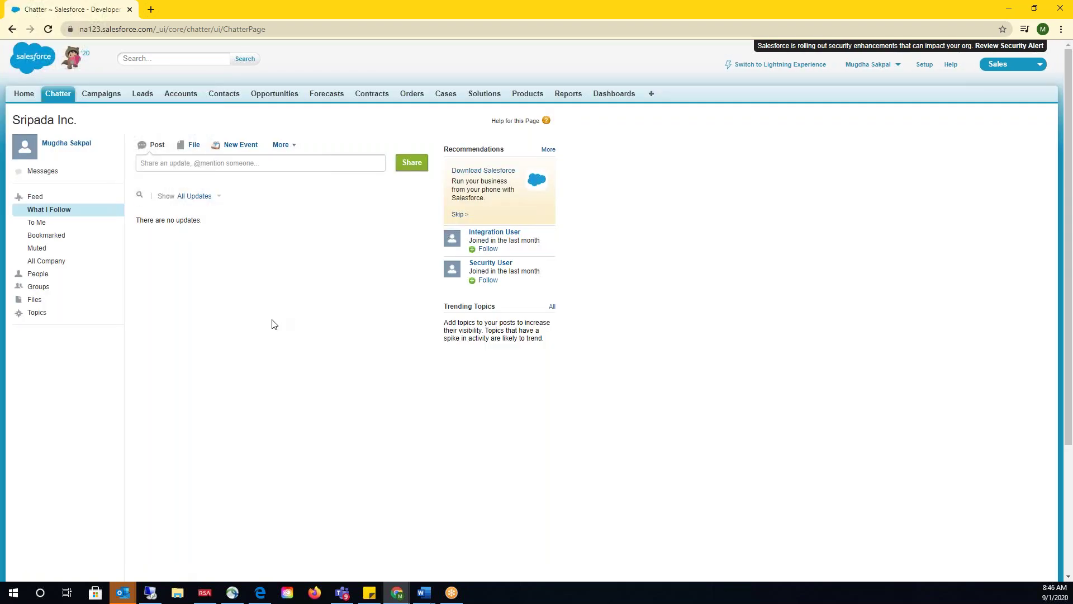
pyautogui.click(287, 164)
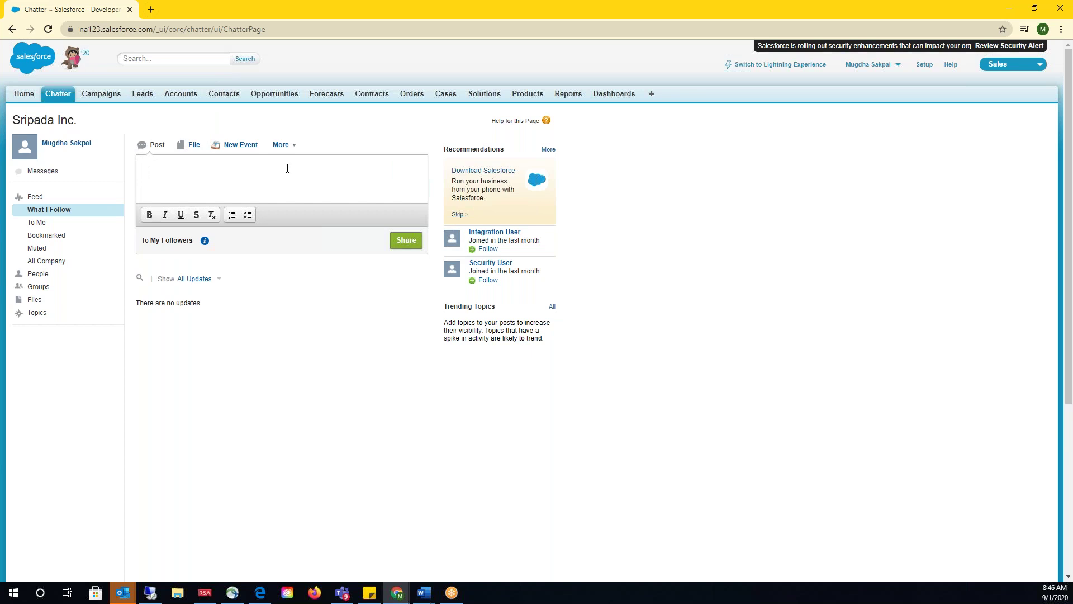
pyautogui.click(334, 347)
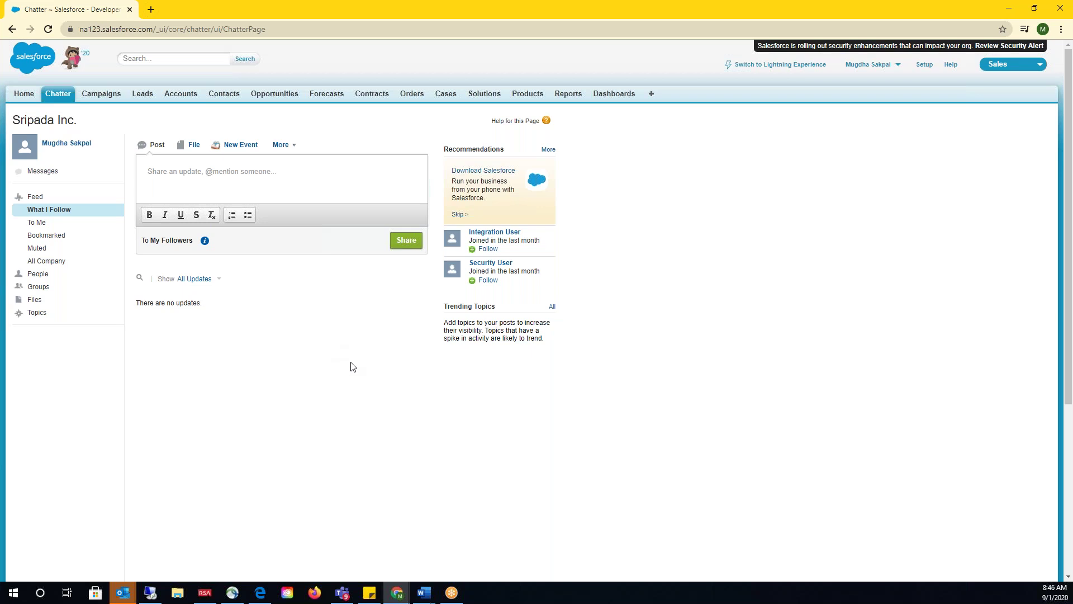
pyautogui.click(431, 594)
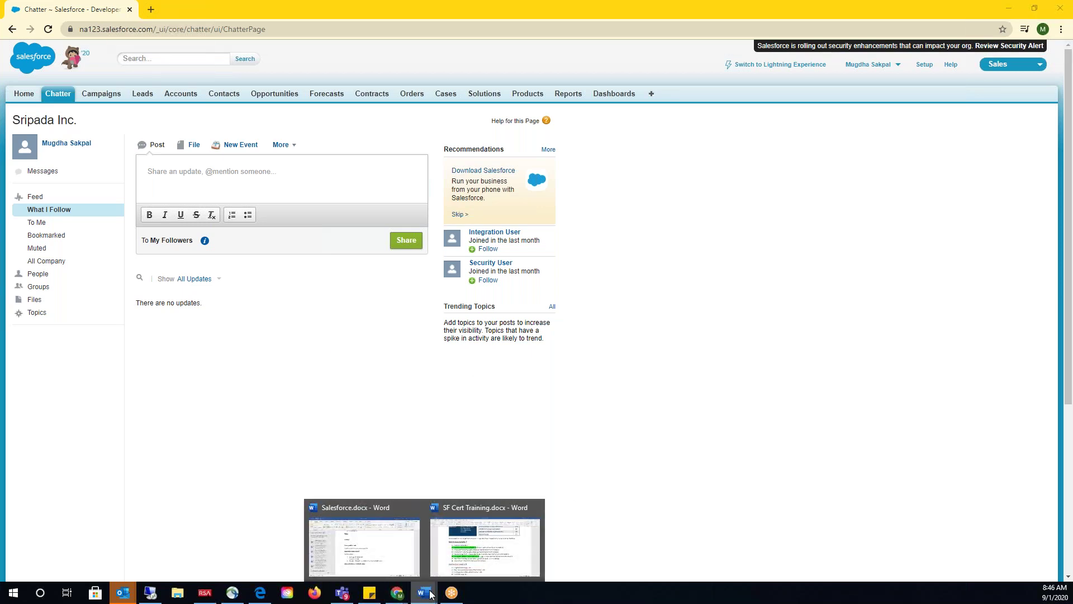
# Bring up SF Cert Training.docx and scroll through its Exam Overview and must-know and good-to-know module lists
pyautogui.click(485, 561)
pyautogui.scroll(6, 500, 117)
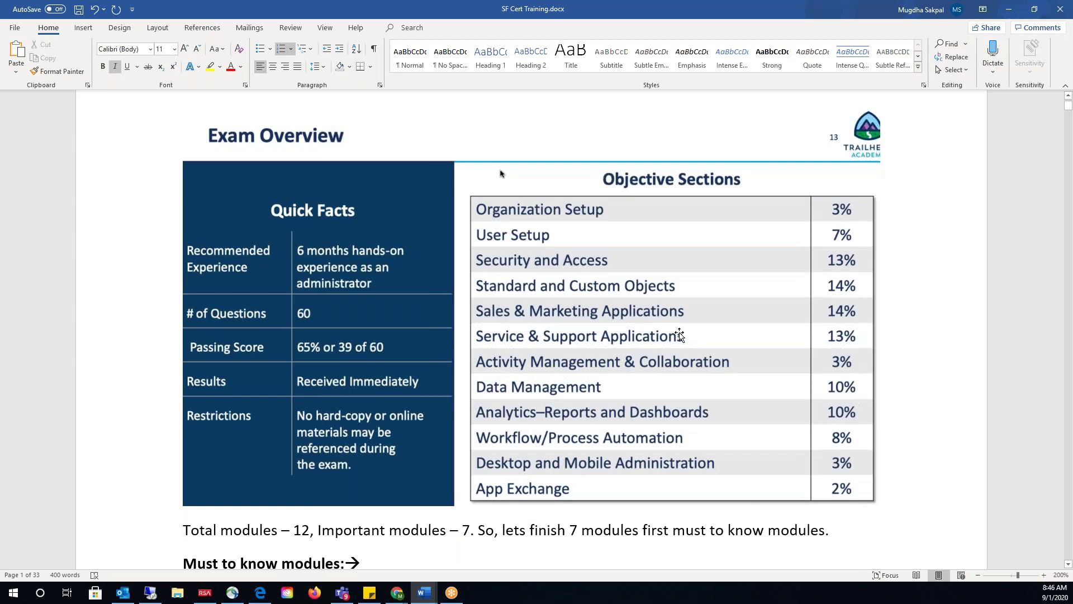
pyautogui.scroll(-3, 649, 408)
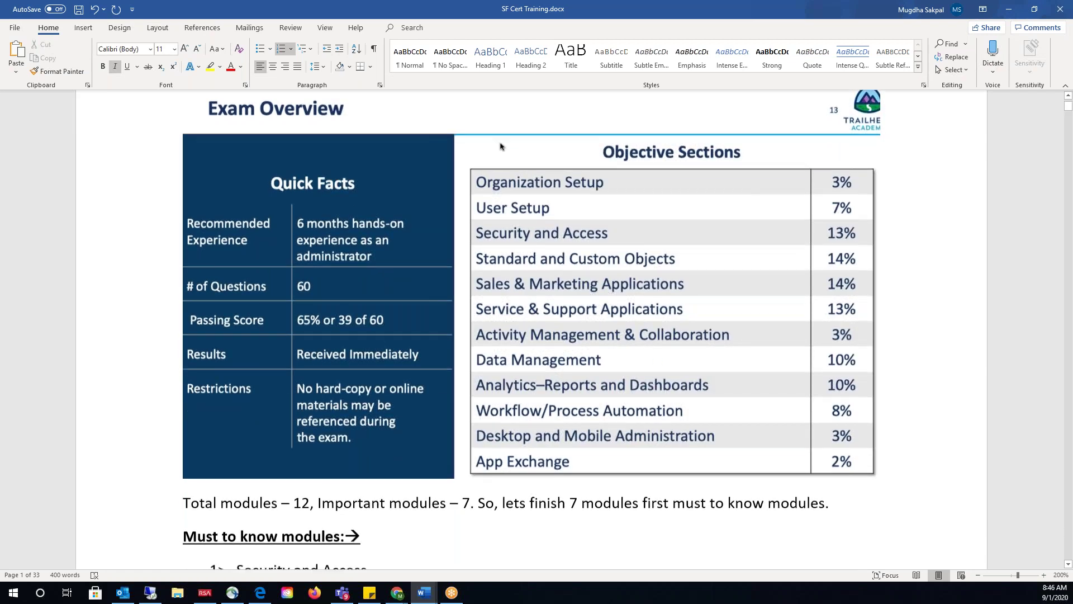
pyautogui.scroll(1, 500, 120)
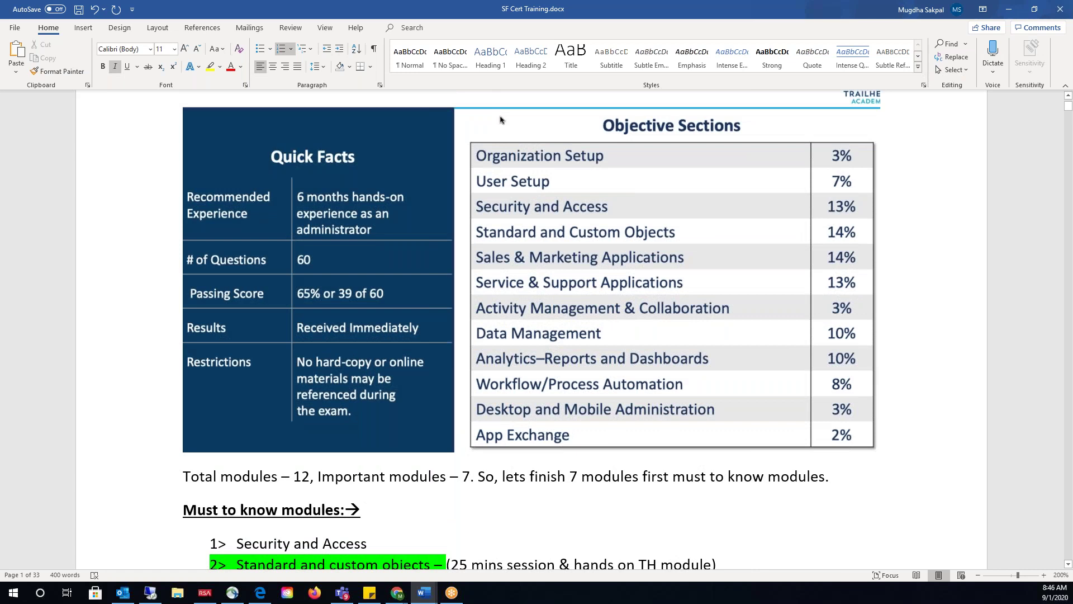
pyautogui.scroll(2, 501, 120)
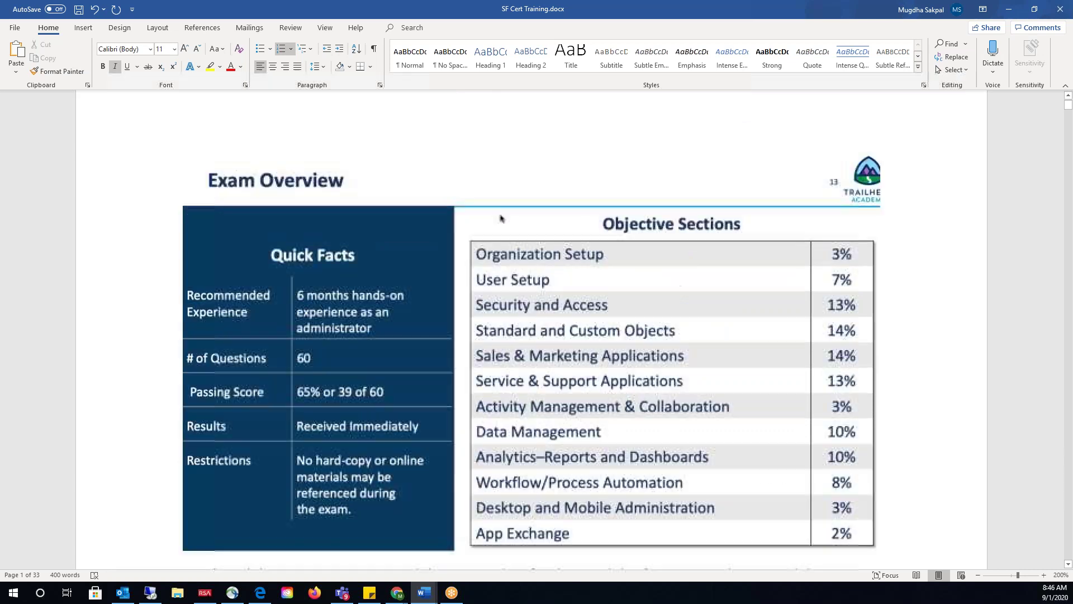
pyautogui.scroll(-2, 500, 120)
pyautogui.scroll(-1, 500, 119)
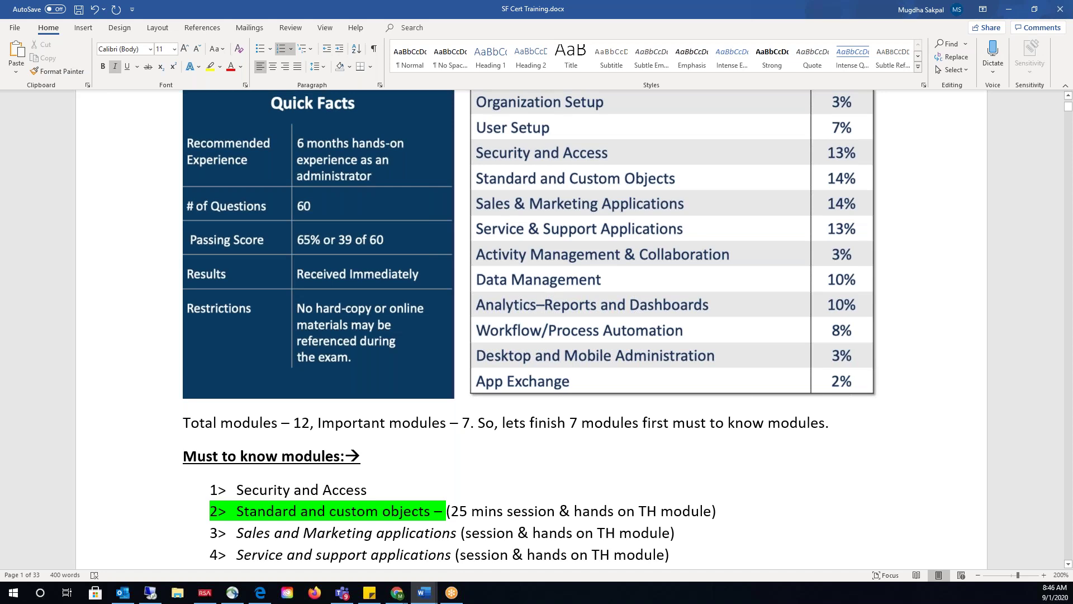
pyautogui.scroll(-5, 529, 330)
pyautogui.scroll(-8, 529, 329)
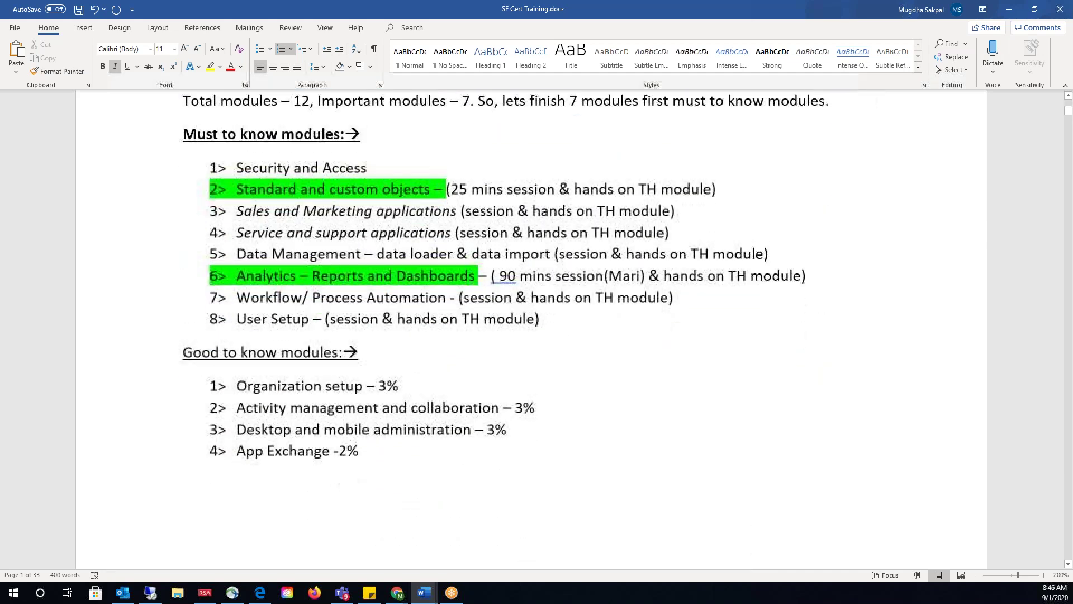
pyautogui.scroll(1, 529, 329)
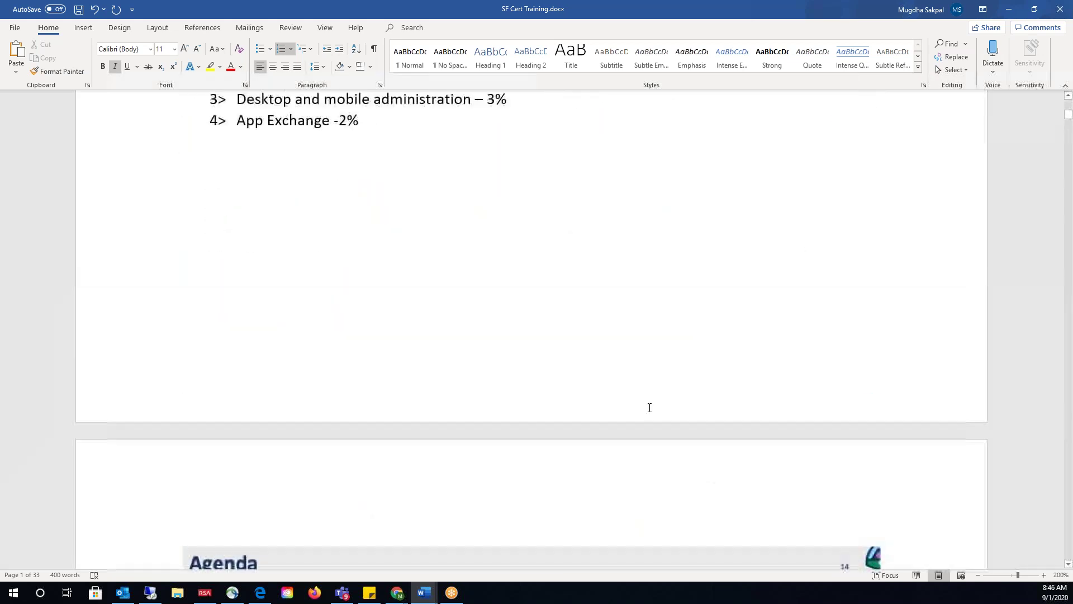
pyautogui.moveTo(424, 591)
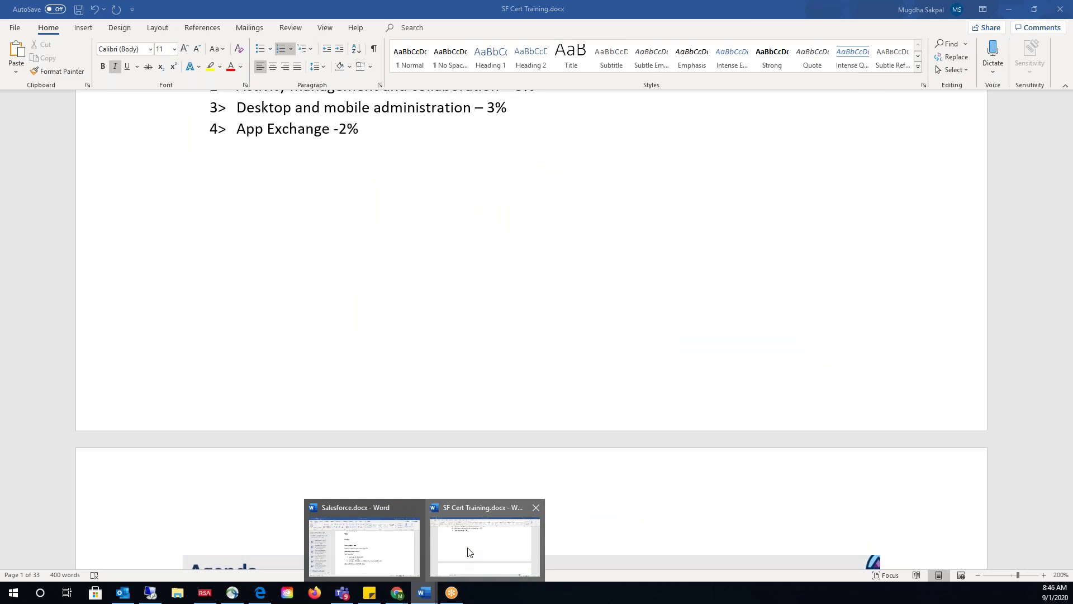
pyautogui.scroll(5, 404, 407)
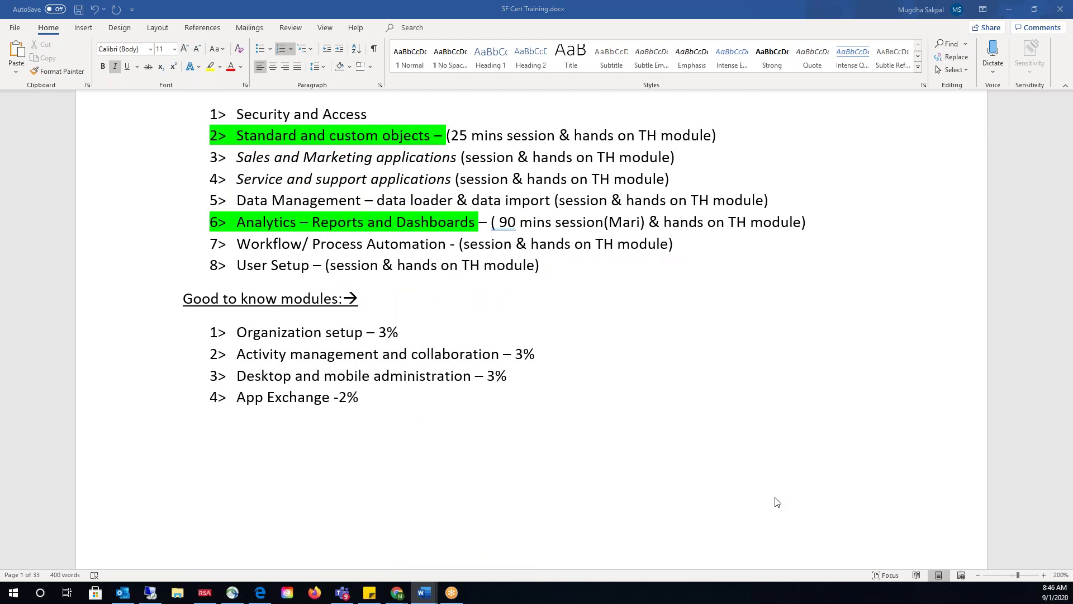
pyautogui.hotkey('alt', 'Tab')
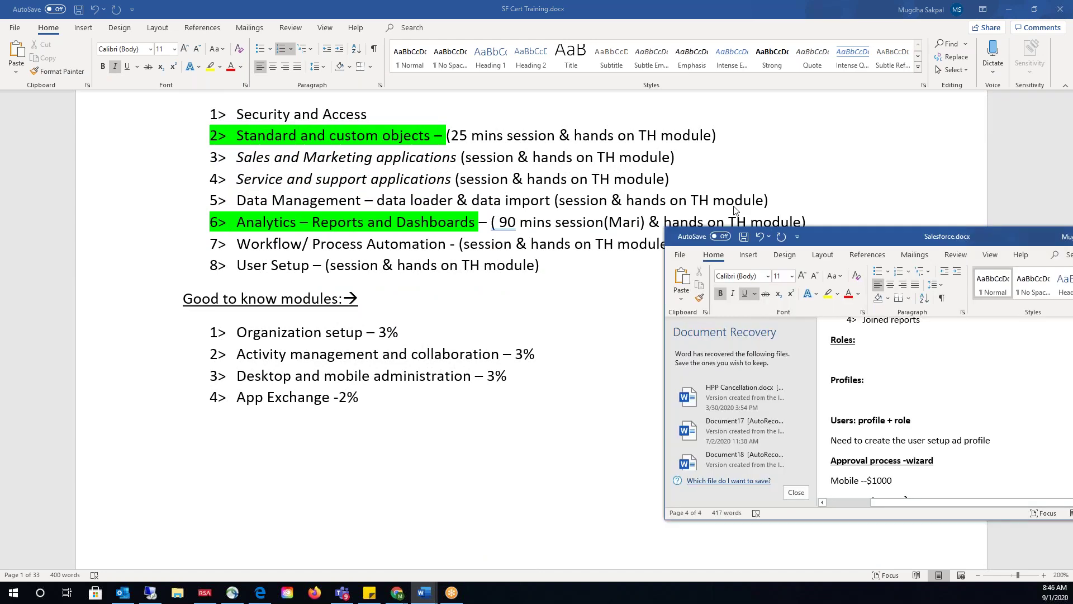
pyautogui.scroll(10, 575, 346)
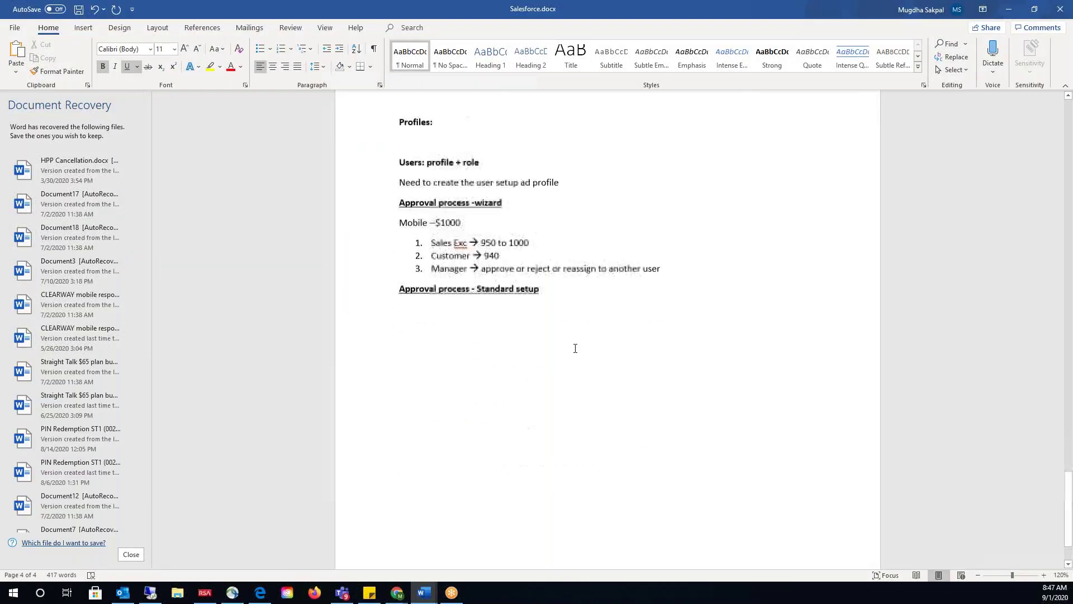
pyautogui.click(1008, 9)
pyautogui.scroll(1, 551, 434)
pyautogui.scroll(10, 550, 434)
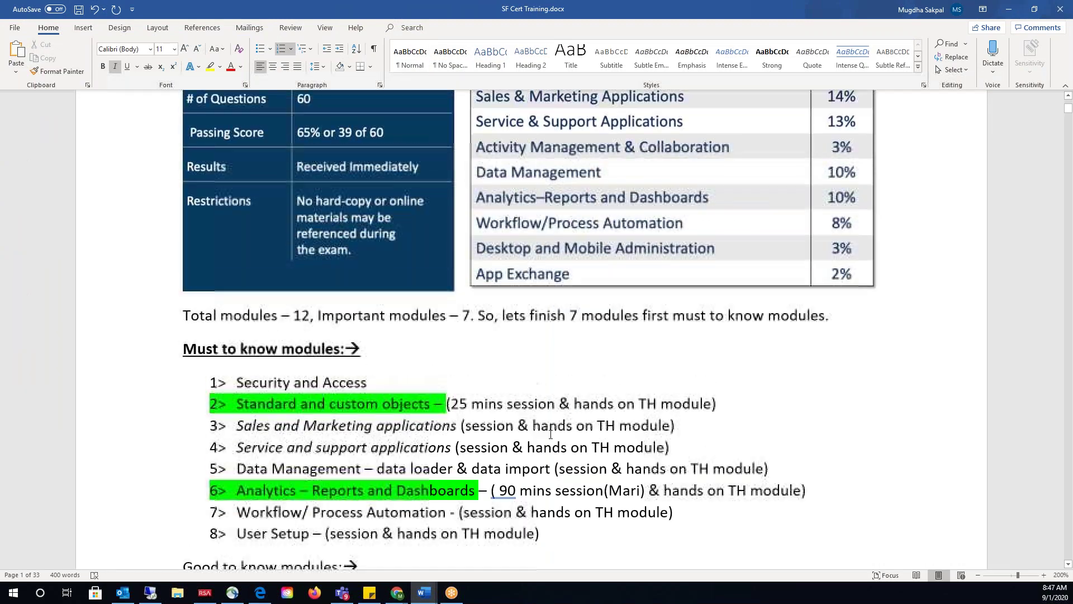
pyautogui.scroll(-7, 550, 434)
pyautogui.moveTo(237, 318); pyautogui.dragTo(458, 319)
pyautogui.moveTo(236, 340); pyautogui.dragTo(431, 347)
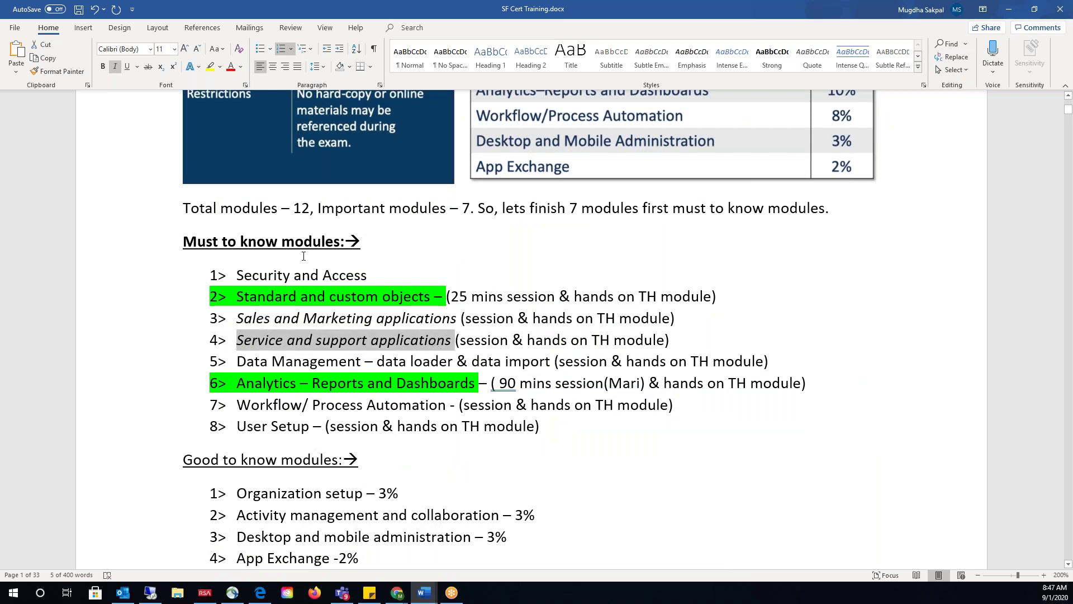
pyautogui.moveTo(382, 275); pyautogui.dragTo(229, 275)
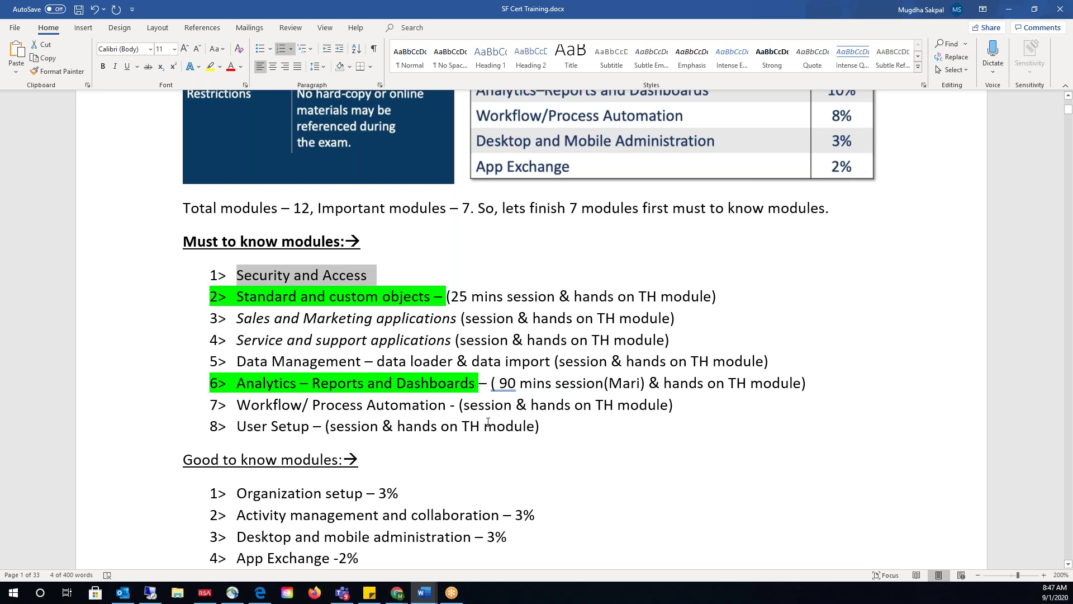
pyautogui.scroll(-3, 487, 421)
pyautogui.moveTo(386, 467); pyautogui.dragTo(241, 415)
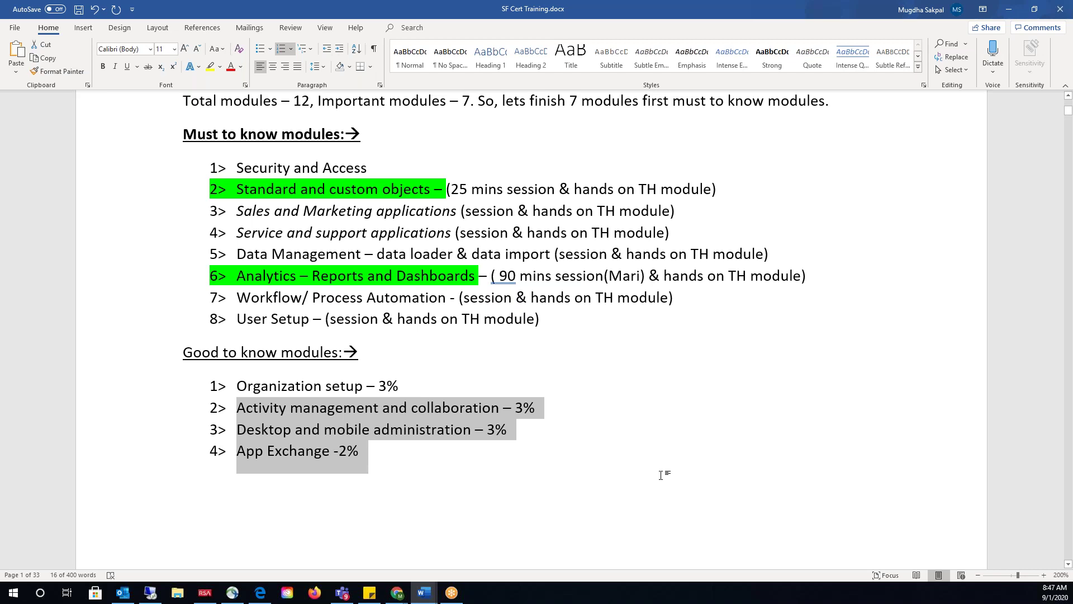
pyautogui.click(661, 477)
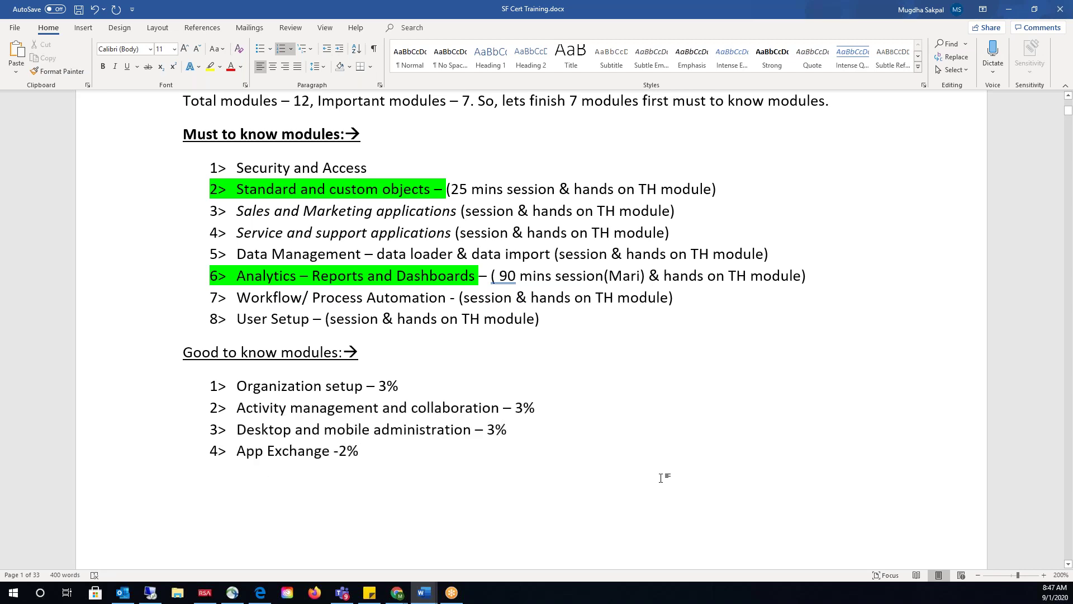
pyautogui.scroll(-6, 661, 478)
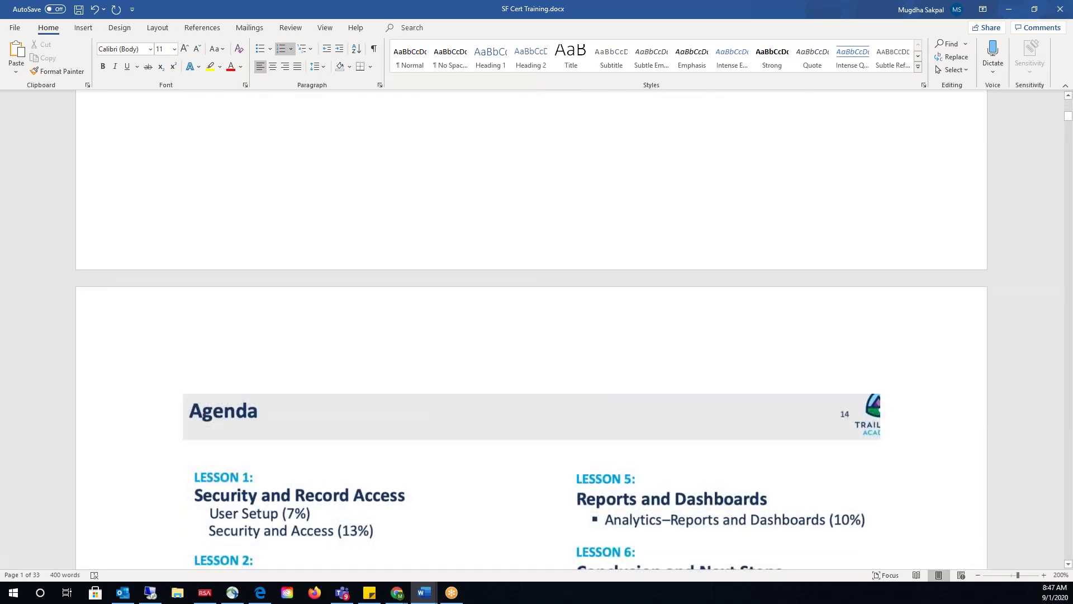
pyautogui.scroll(10, 500, 281)
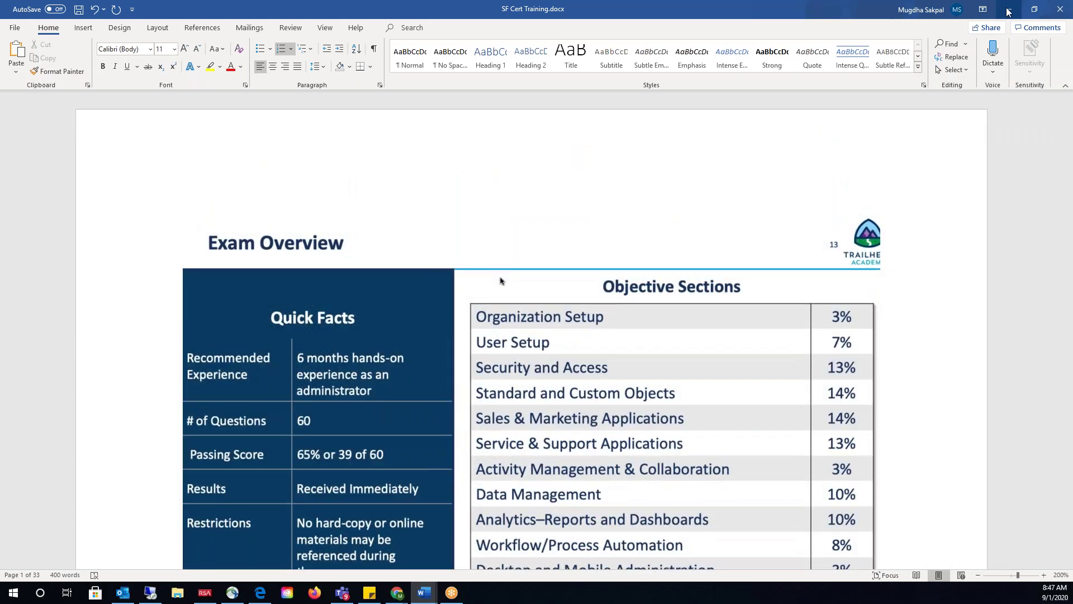
pyautogui.scroll(-10, 515, 498)
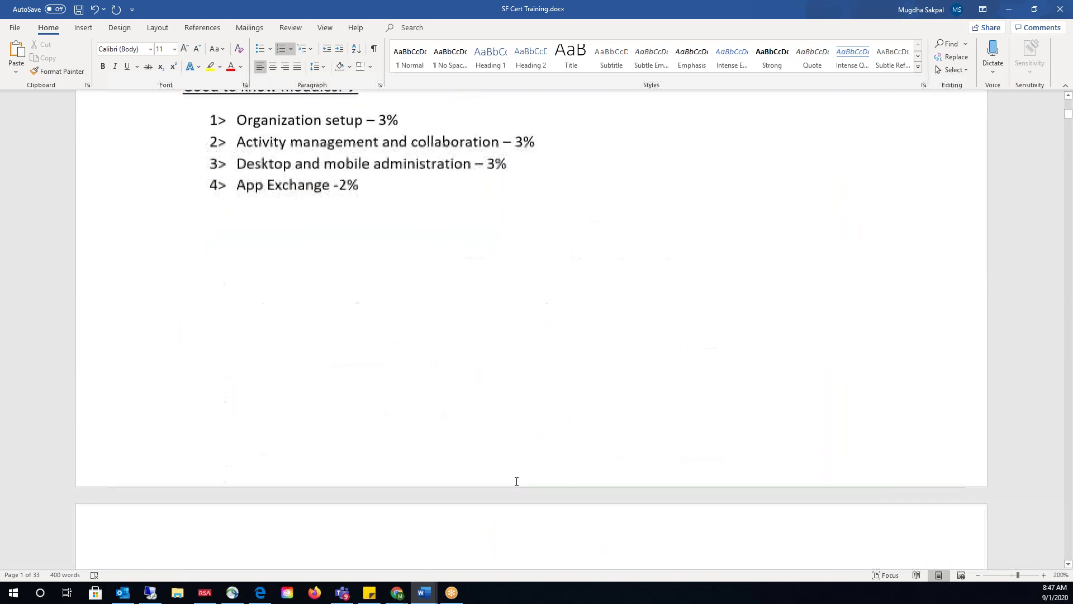
pyautogui.scroll(-5, 516, 481)
pyautogui.scroll(-15, 441, 464)
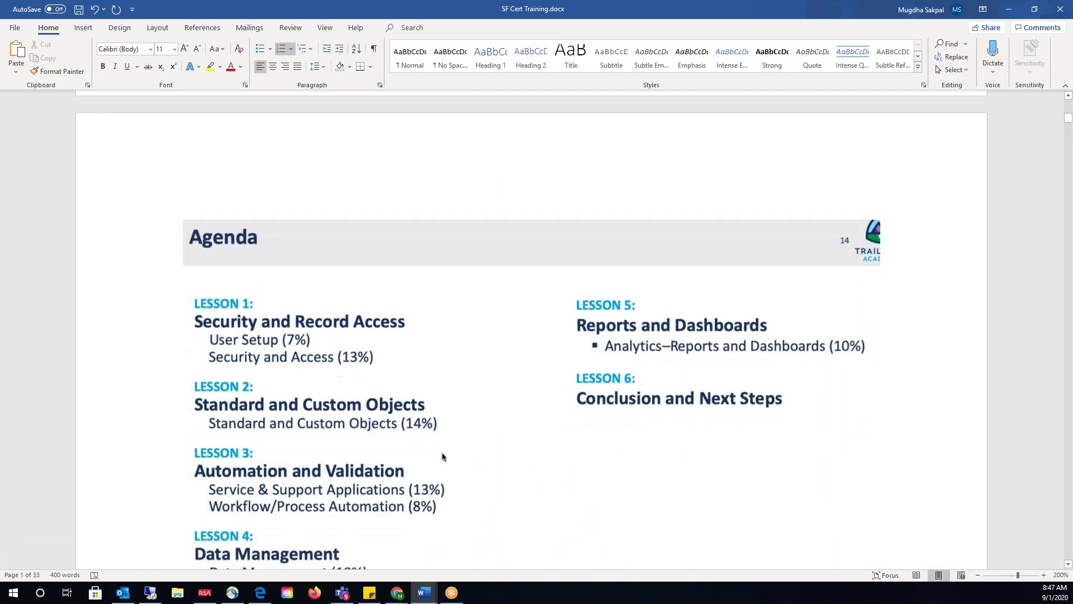